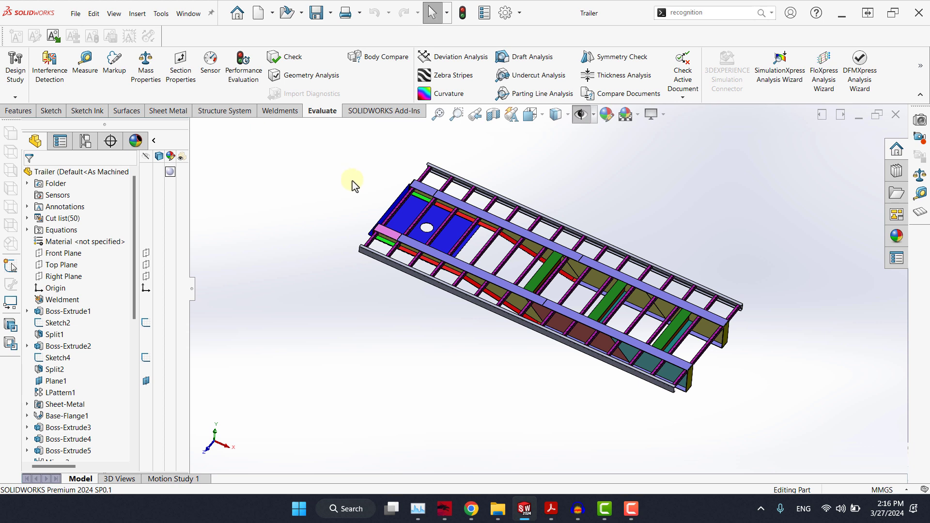
# Step: Create a new, empty part document
pyautogui.moveTo(353, 202); pyautogui.dragTo(350, 195, button='middle')
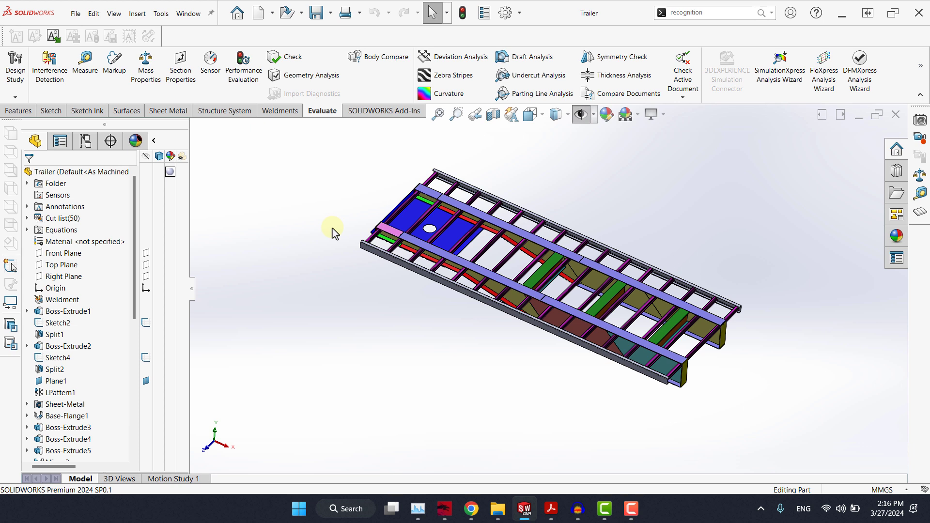
pyautogui.click(438, 117)
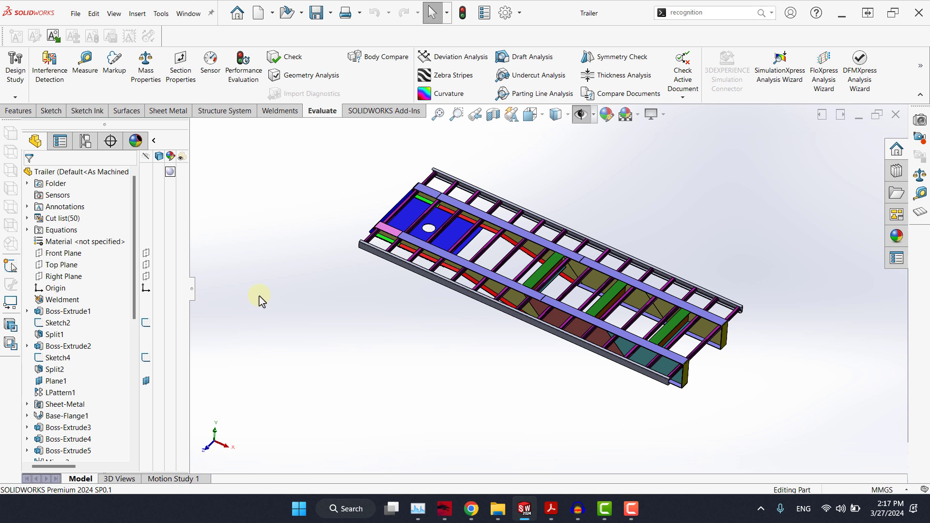
pyautogui.click(258, 13)
pyautogui.click(415, 206)
pyautogui.click(561, 332)
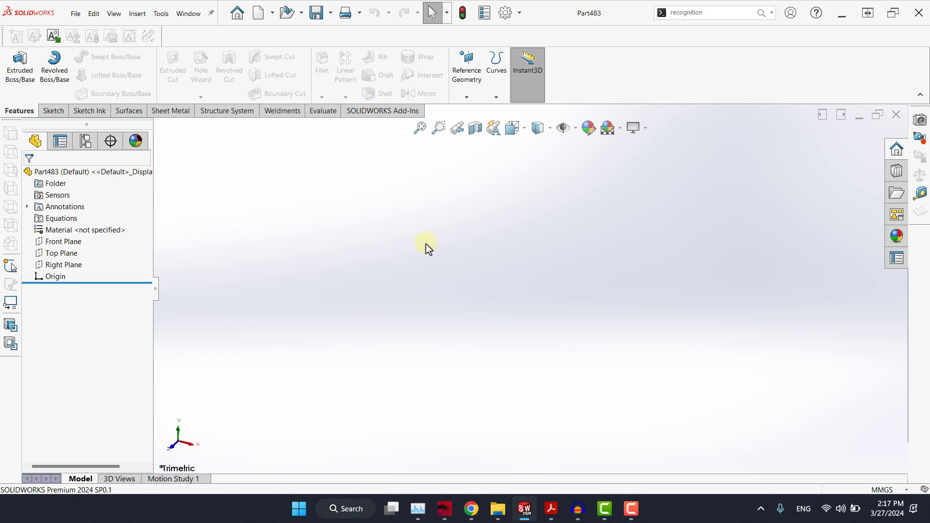
# Step: Switch back to the Trailer part and examine the shape and layout of its frame beams as a reference
pyautogui.click(188, 13)
pyautogui.click(208, 141)
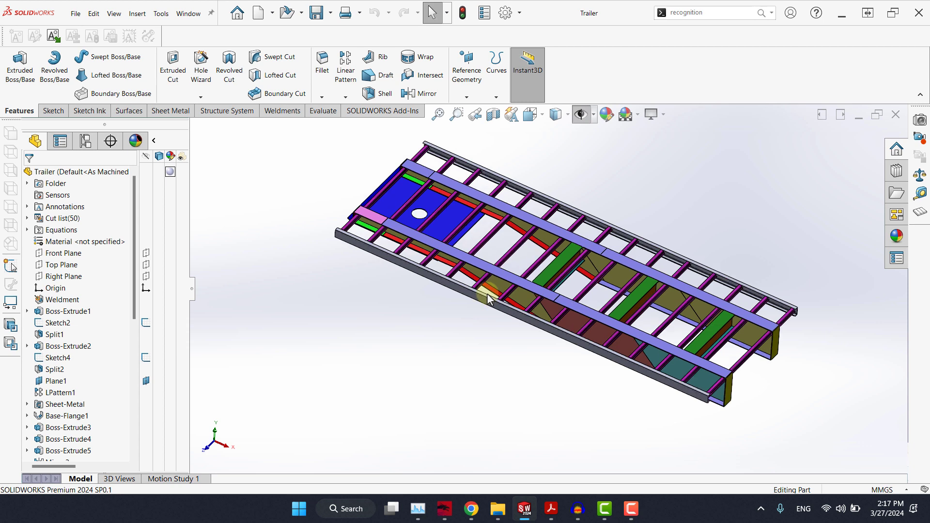
pyautogui.moveTo(395, 304); pyautogui.dragTo(415, 305, button='middle')
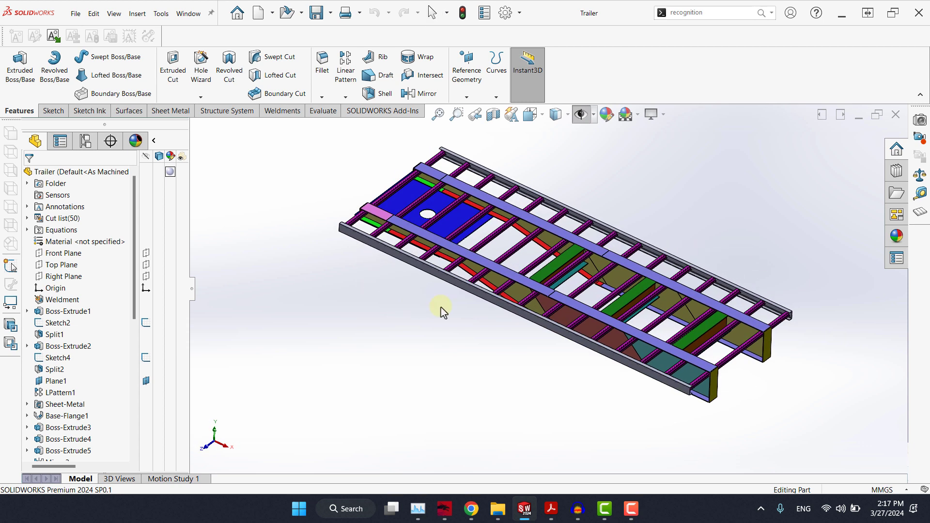
pyautogui.scroll(-3, 391, 252)
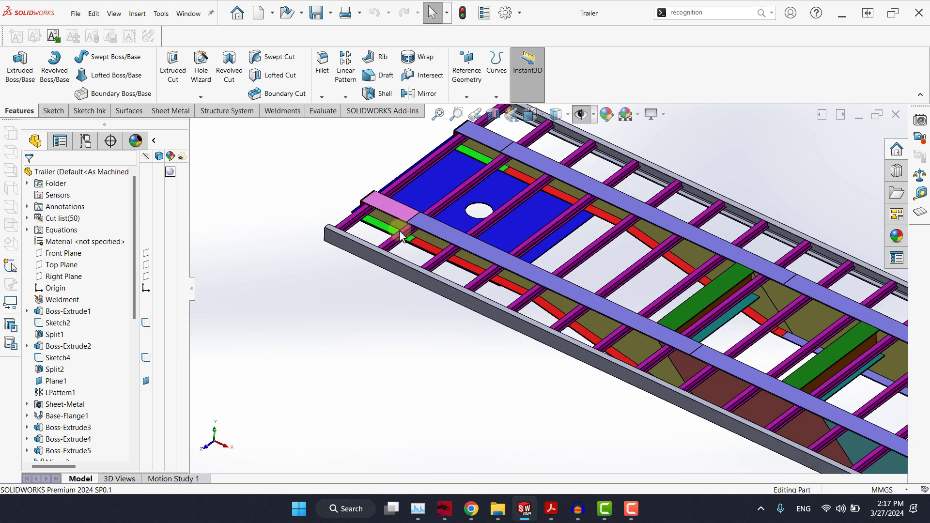
pyautogui.scroll(2, 459, 263)
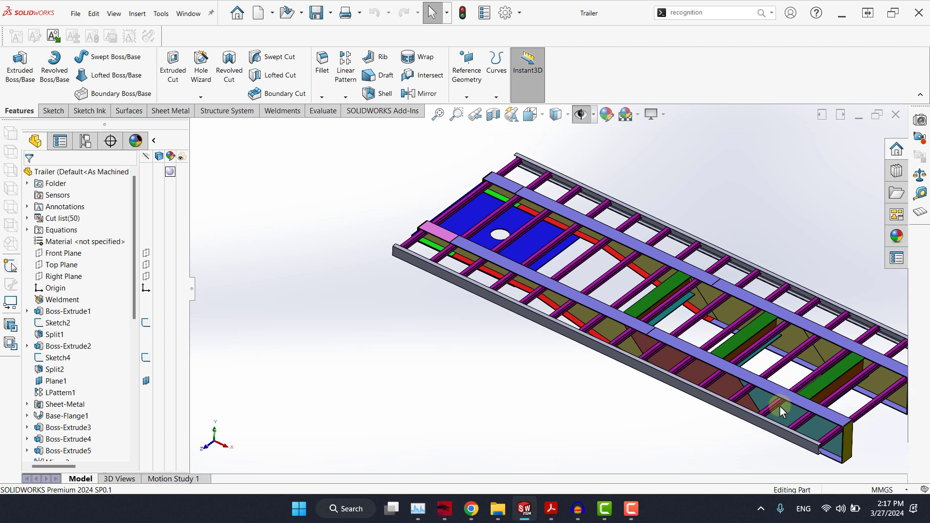
pyautogui.click(189, 13)
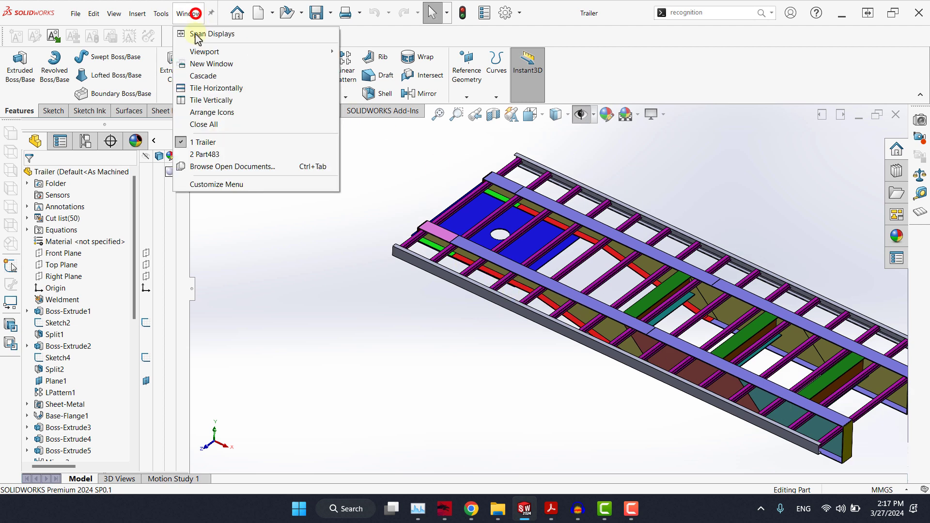
pyautogui.click(209, 152)
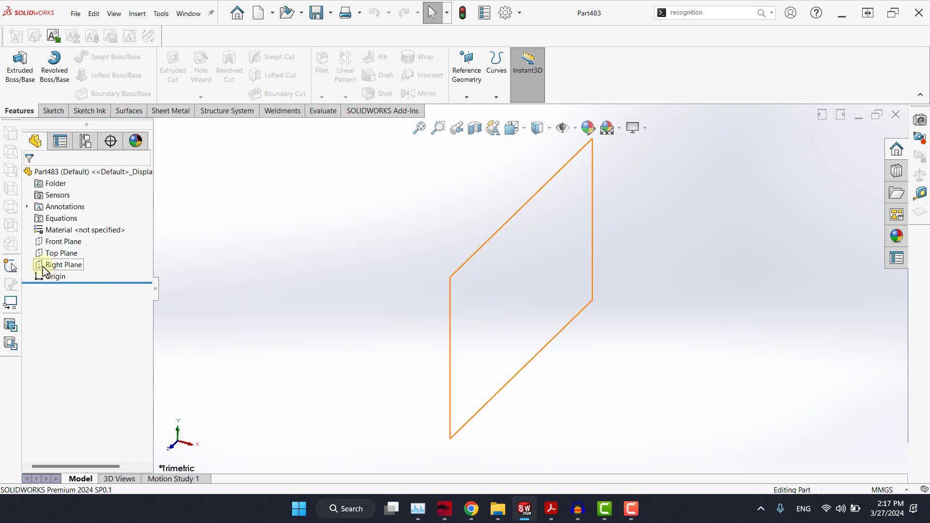
pyautogui.click(442, 253)
pyautogui.click(189, 13)
pyautogui.click(197, 140)
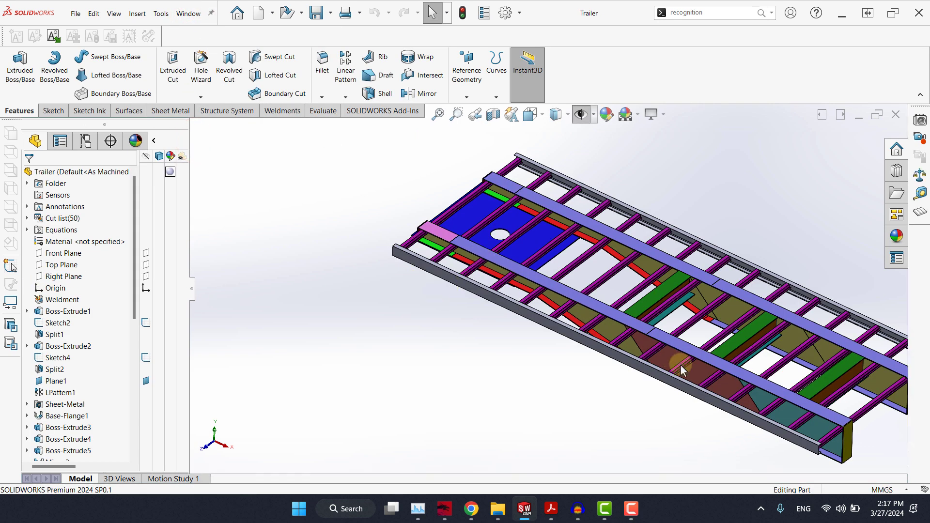
# Step: Switch to the new Part483 document and start a sketch on the Right Plane
pyautogui.click(189, 13)
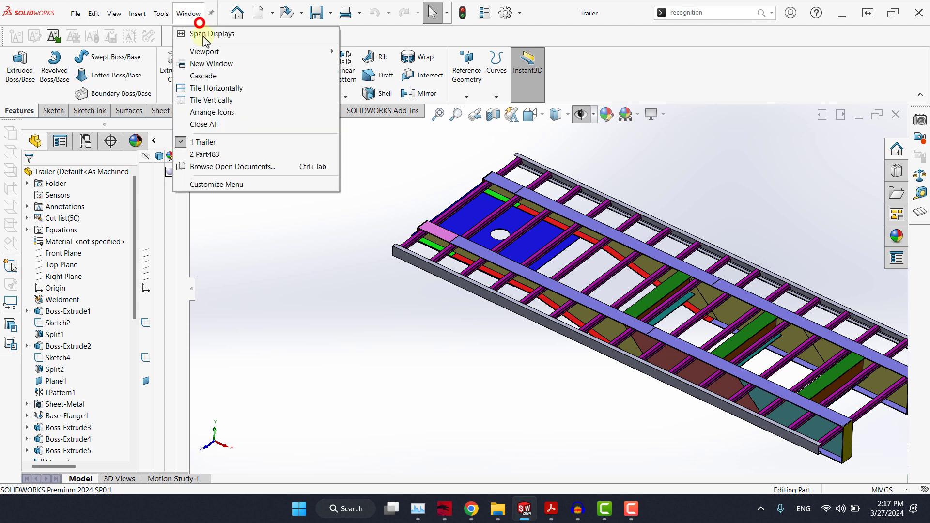
pyautogui.click(211, 153)
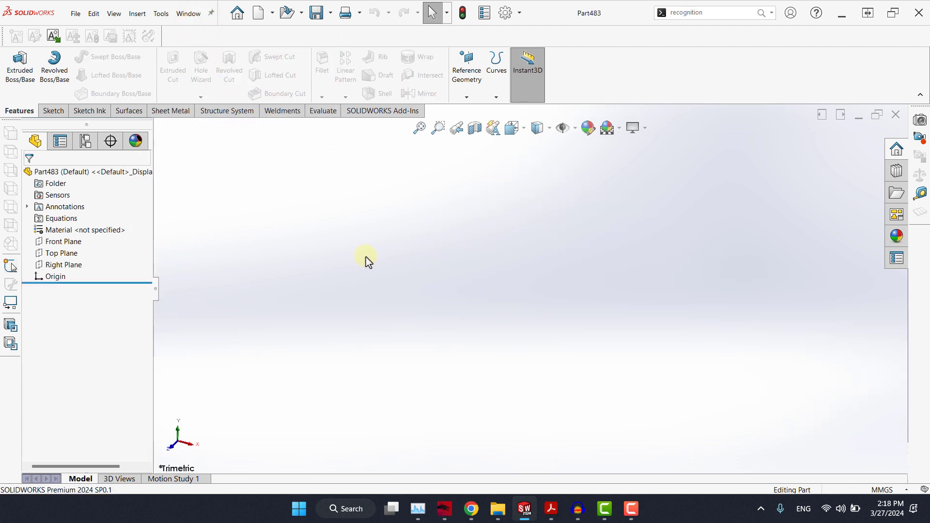
pyautogui.click(56, 265)
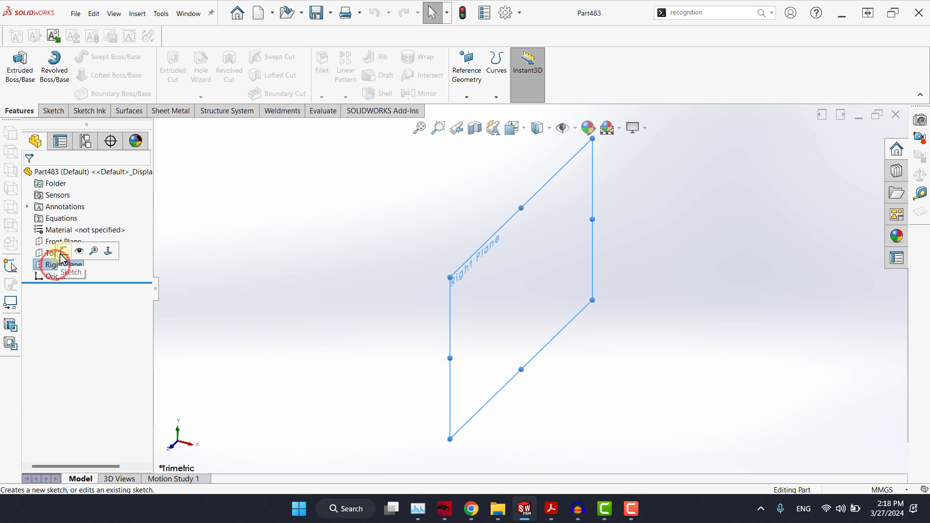
pyautogui.click(64, 250)
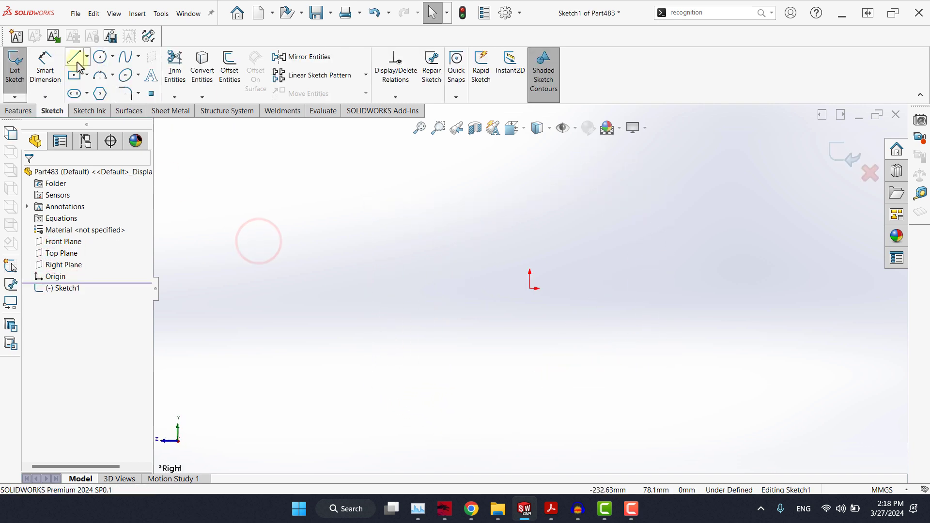
# Step: Draw a horizontal midpoint line about 315 mm long, centred on the origin
pyautogui.click(87, 56)
pyautogui.click(87, 100)
pyautogui.click(530, 288)
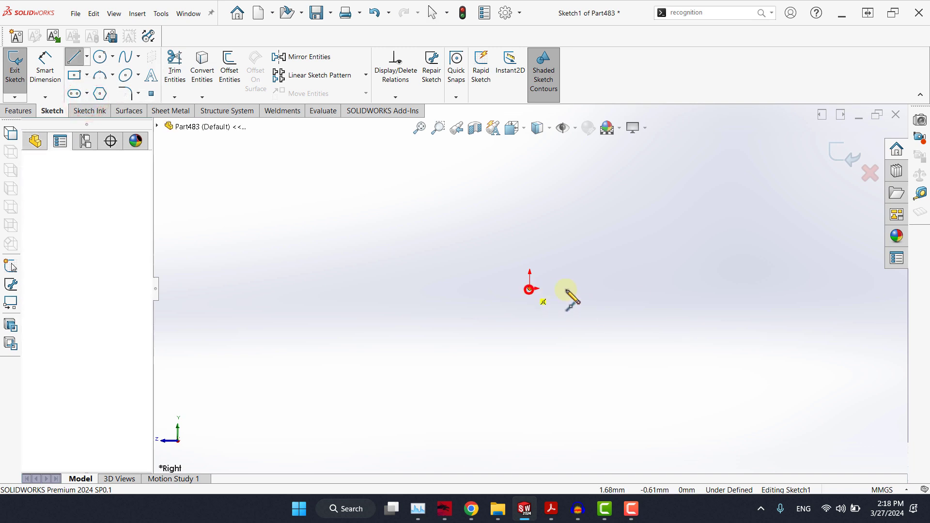
pyautogui.doubleClick(780, 289)
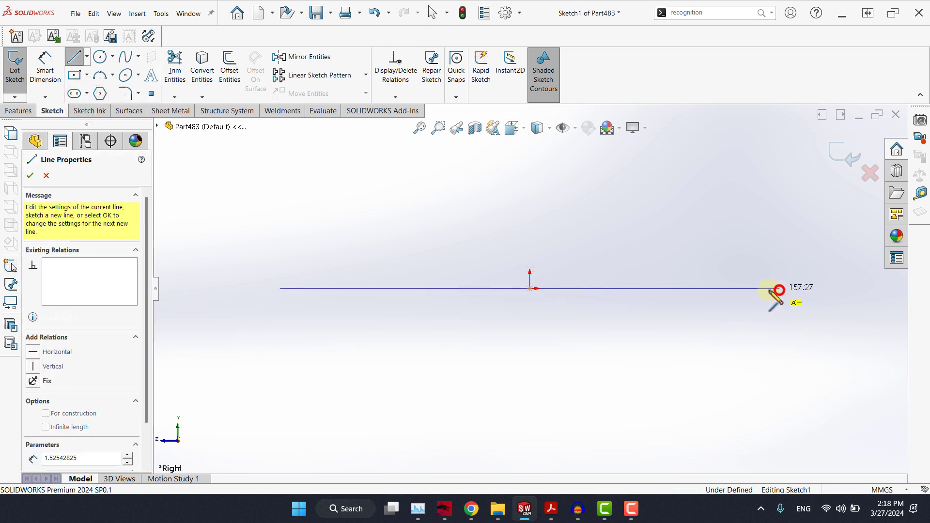
# Step: Dimension the horizontal line's length as 10000 mm
pyautogui.click(45, 68)
pyautogui.click(451, 289)
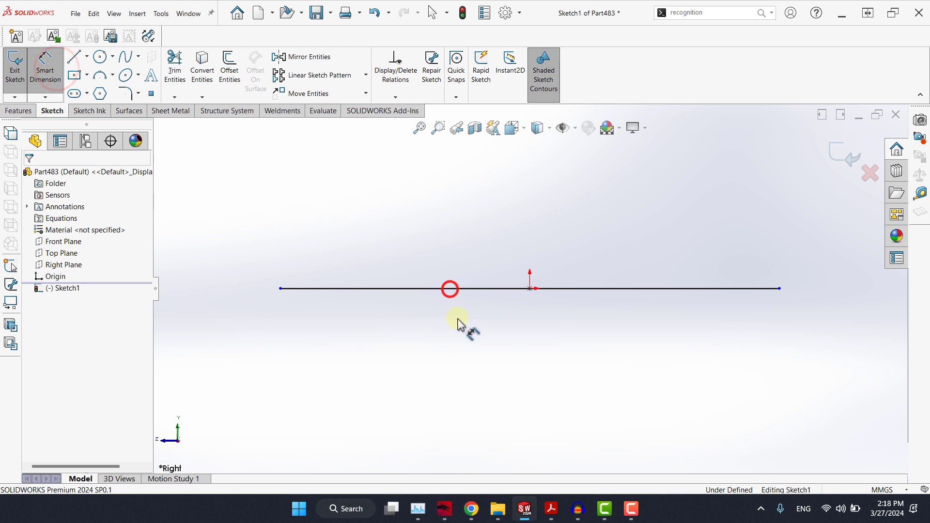
pyautogui.click(459, 321)
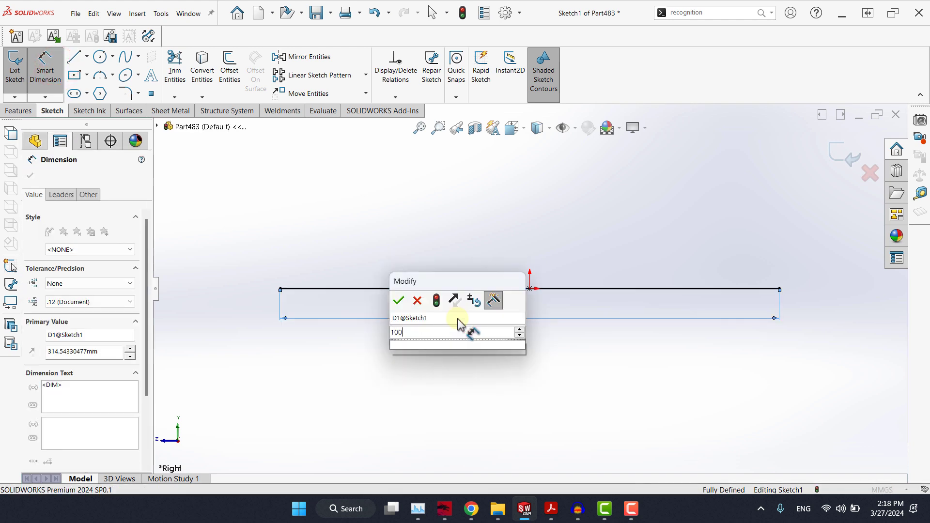
pyautogui.write('10000')
pyautogui.press('Return')
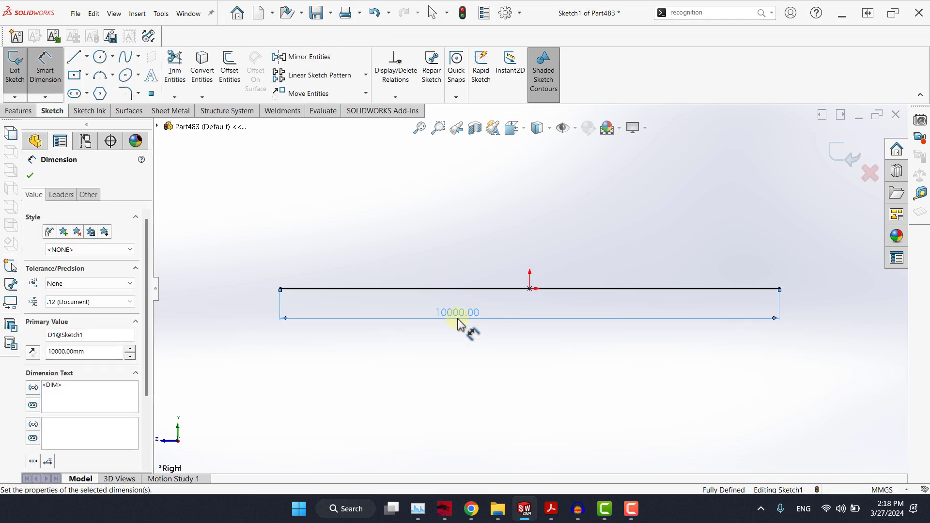
pyautogui.click(30, 176)
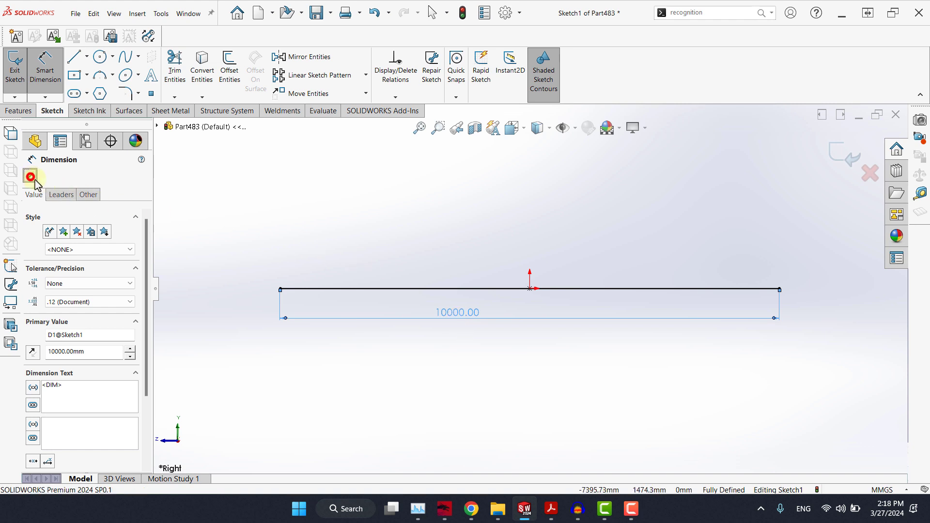
pyautogui.click(187, 194)
# Step: Convert the 10000 mm horizontal line to construction geometry
pyautogui.click(321, 289)
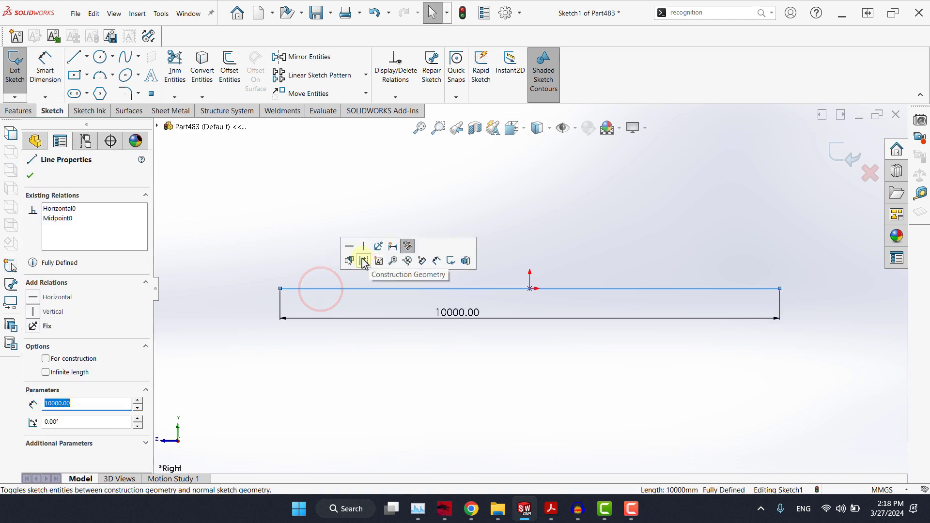
pyautogui.click(364, 262)
pyautogui.click(336, 201)
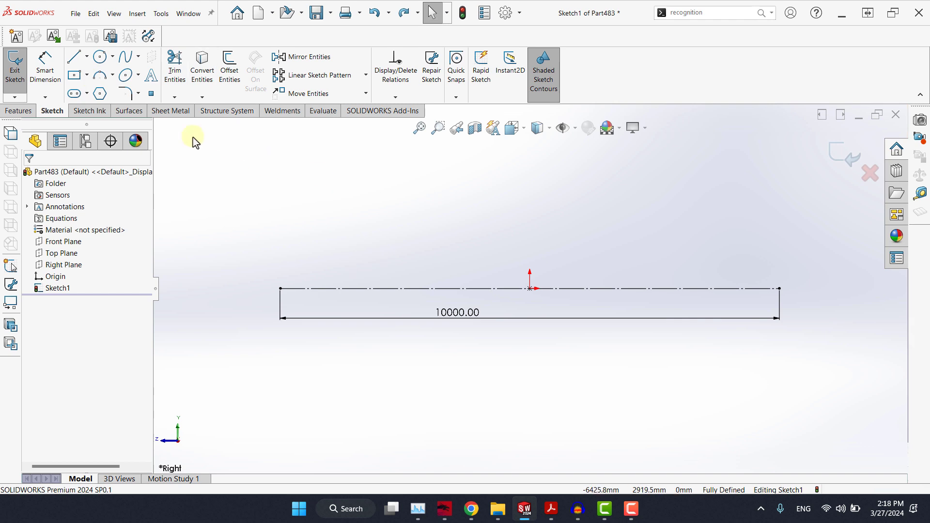
# Step: Draw a vertical midpoint line about 1804 mm long, centred on the right endpoint of the construction line
pyautogui.click(87, 56)
pyautogui.click(82, 94)
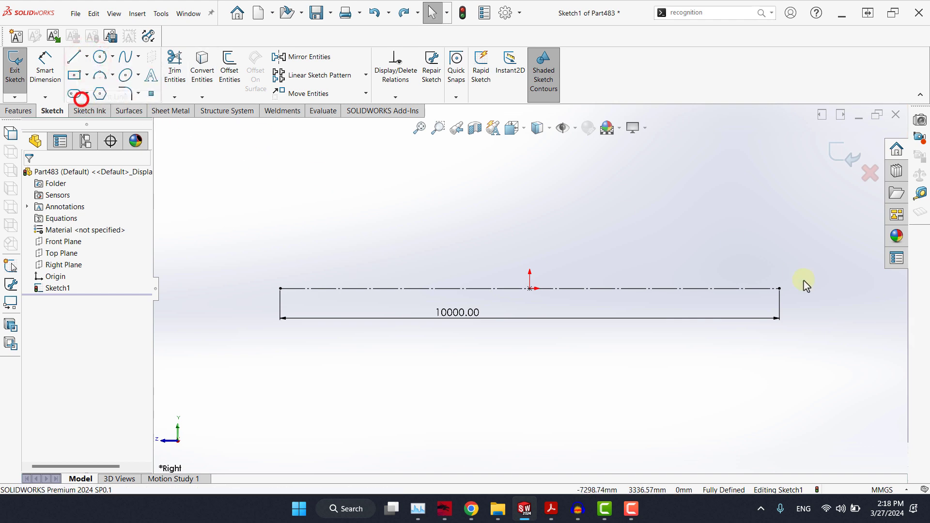
pyautogui.click(779, 289)
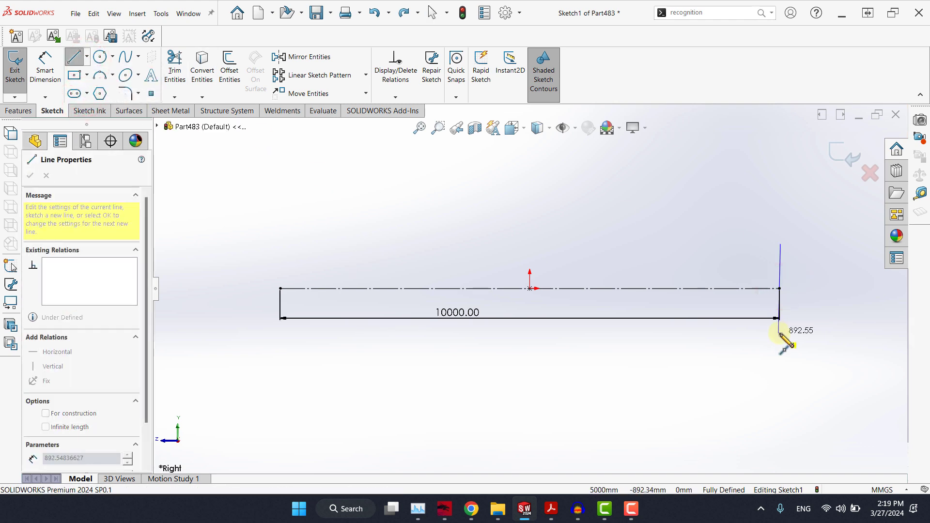
pyautogui.click(781, 334)
# Step: Dimension the vertical line's length as 600 mm
pyautogui.click(50, 68)
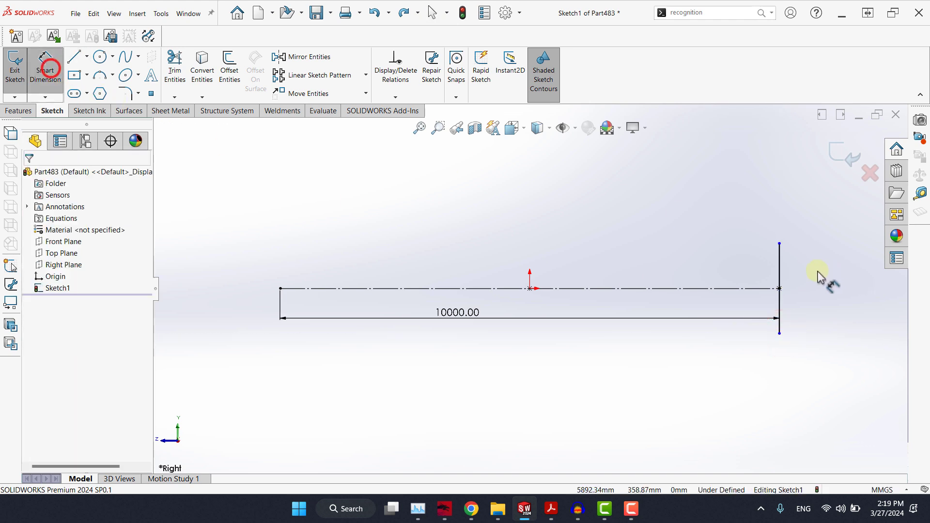
pyautogui.click(778, 264)
pyautogui.click(812, 282)
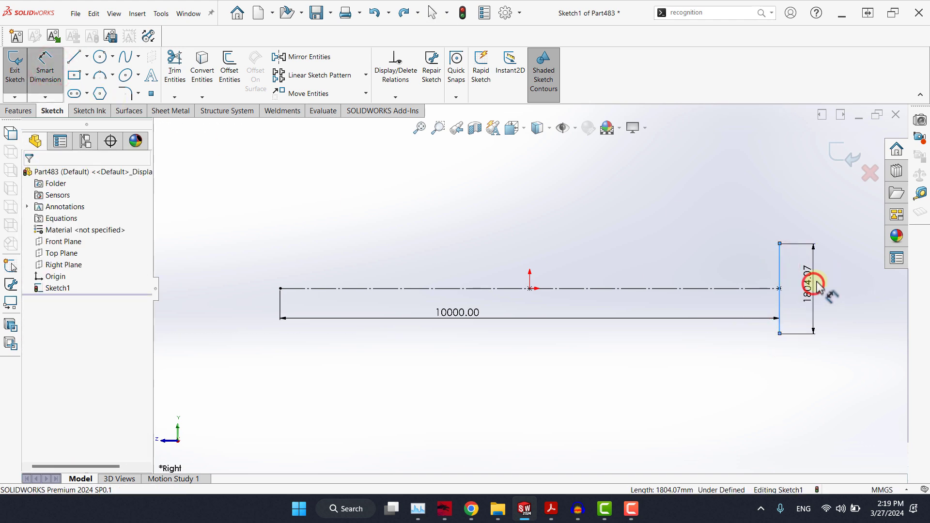
pyautogui.write('600')
pyautogui.click(689, 233)
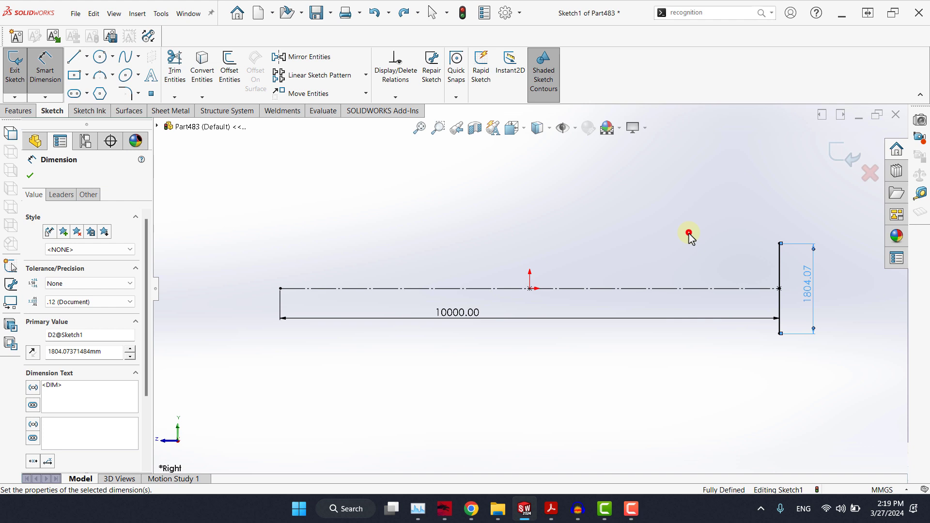
# Step: Sketch the beam profile from the vertical line's upper end along a full-length top edge, down to the centreline's far end, and back via angled lower edges
pyautogui.click(74, 58)
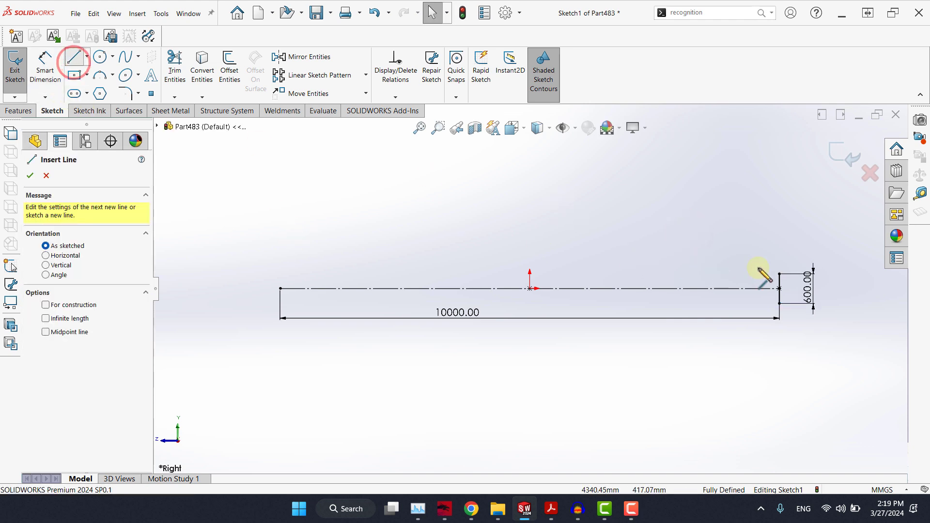
pyautogui.click(779, 274)
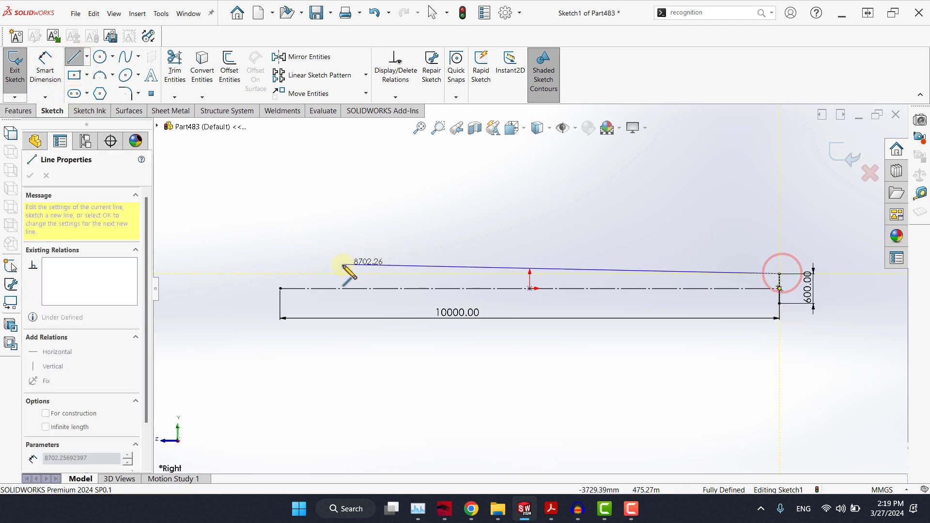
pyautogui.scroll(-2, 299, 273)
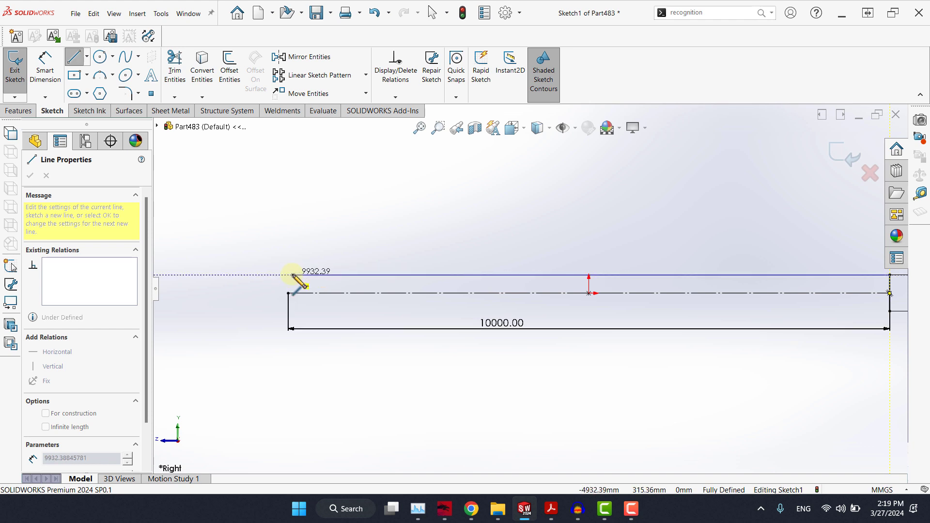
pyautogui.click(288, 275)
pyautogui.click(288, 293)
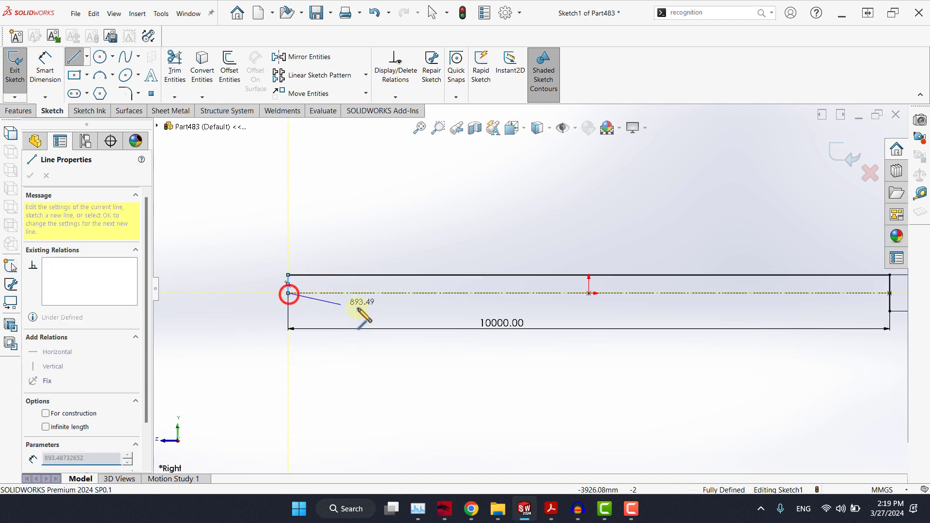
pyautogui.click(437, 293)
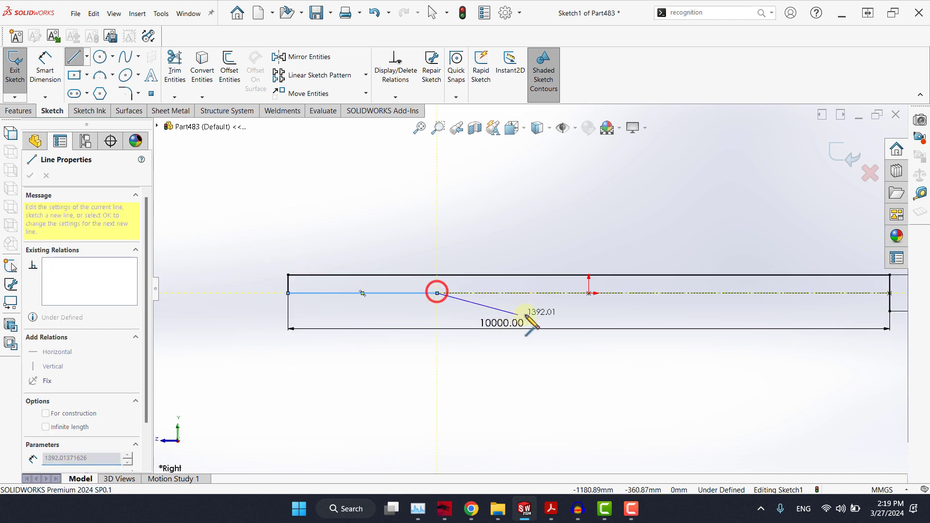
pyautogui.click(536, 323)
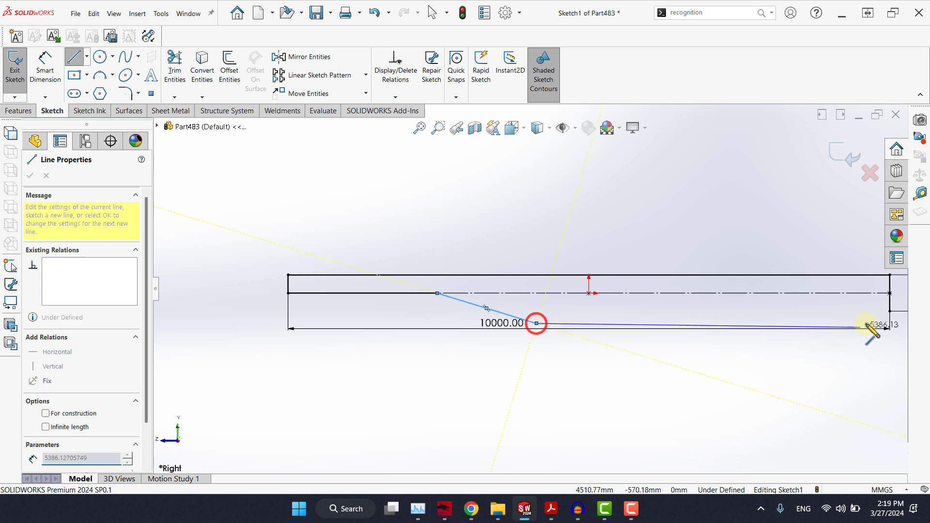
pyautogui.click(890, 312)
pyautogui.press('Escape')
# Step: Apply a Horizontal relation to the long lower edge of the beam profile
pyautogui.click(696, 317)
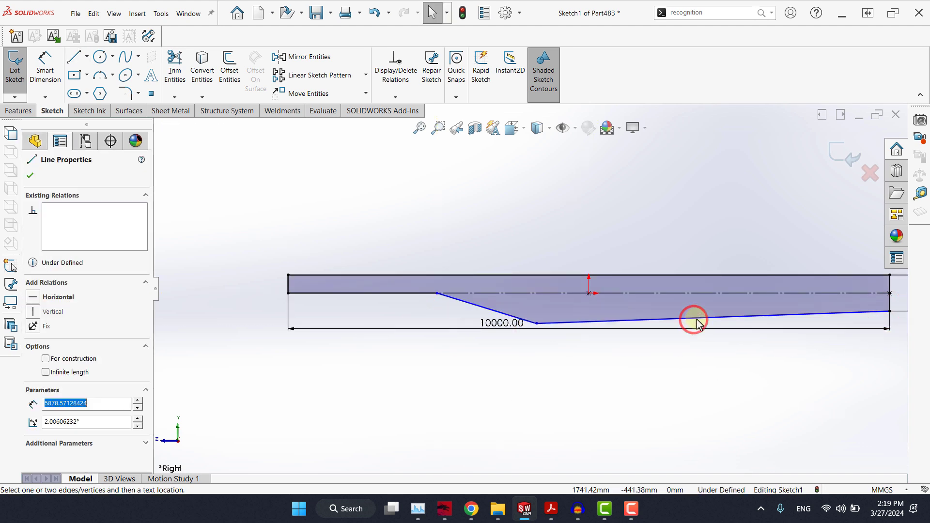
pyautogui.click(722, 277)
pyautogui.click(672, 204)
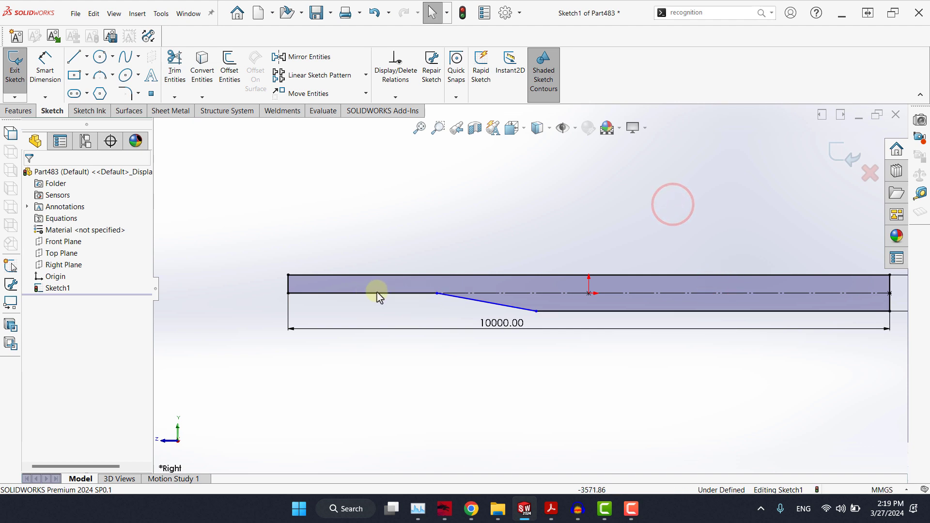
# Step: Dimension the shorter horizontal lower edge of the beam profile as 2500 mm
pyautogui.click(62, 81)
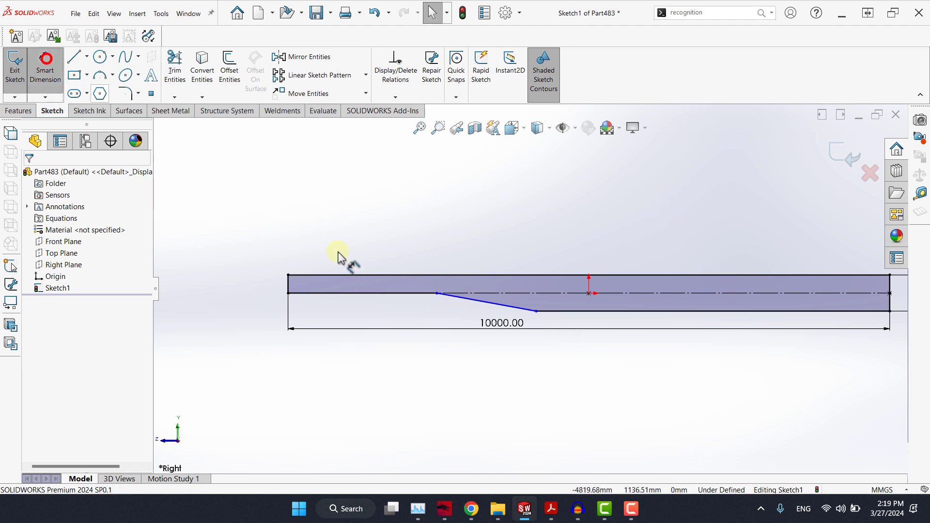
pyautogui.click(349, 293)
pyautogui.click(338, 361)
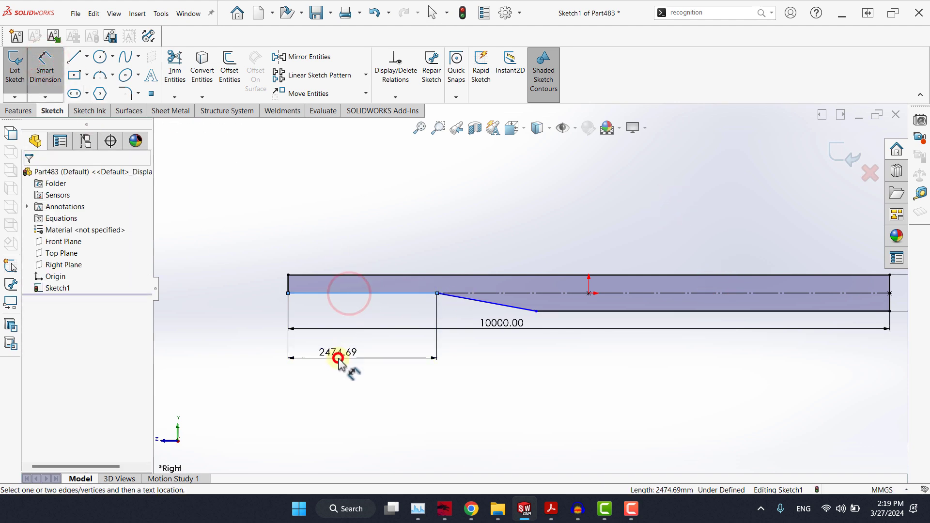
pyautogui.write('2500')
pyautogui.press('Return')
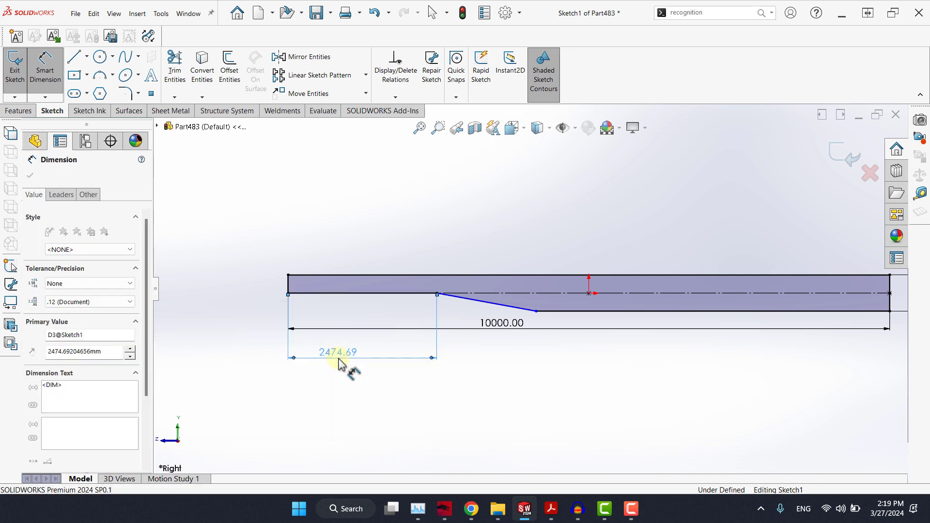
# Step: Dimension the long lower edge as 5500 mm and move the overall length dimension below the other dimensions
pyautogui.click(640, 307)
pyautogui.click(638, 359)
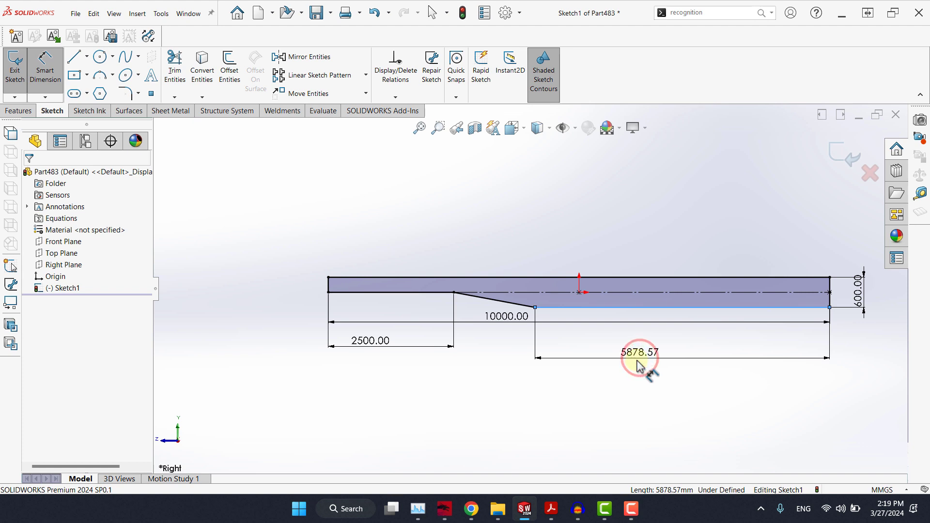
pyautogui.write('5500')
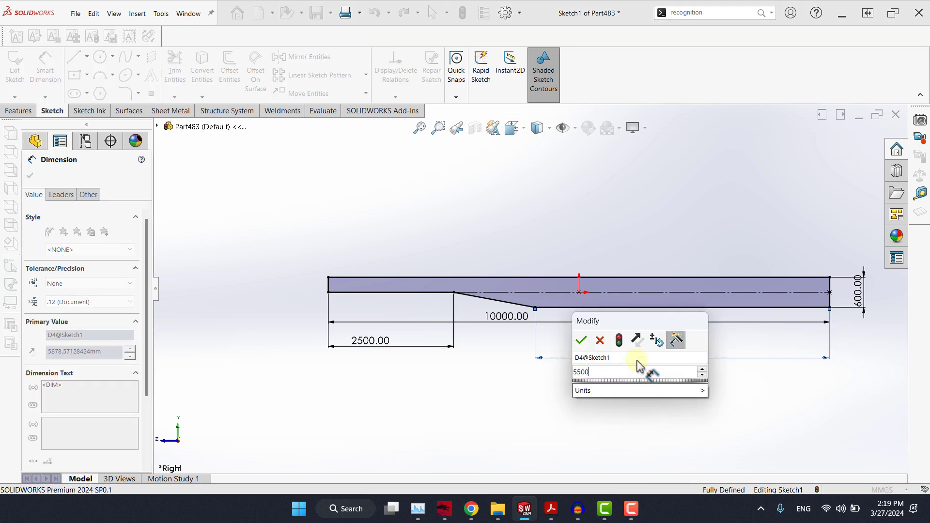
pyautogui.press('Return')
pyautogui.click(567, 405)
pyautogui.moveTo(520, 322); pyautogui.dragTo(504, 386)
pyautogui.click(527, 203)
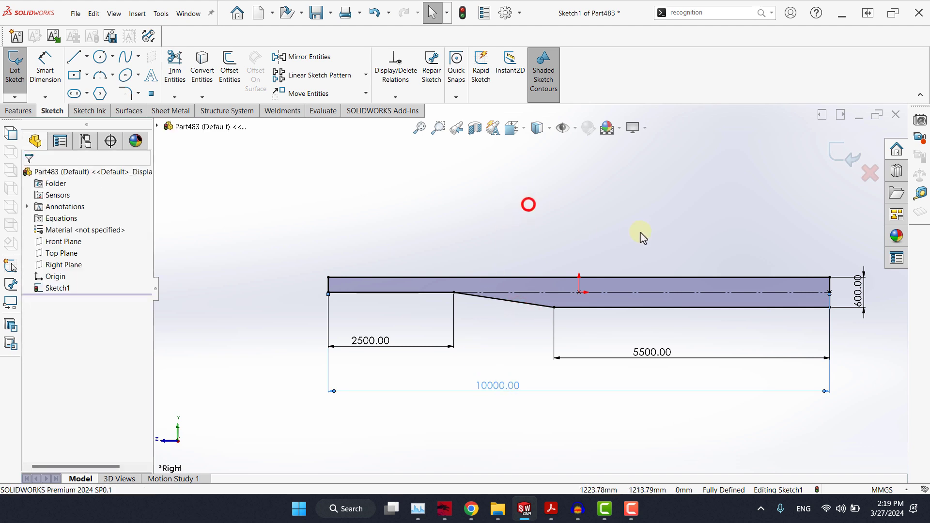
# Step: Switch to the finished Trailer model, examine the end plates of its side beams, and return to the beam sketch
pyautogui.click(188, 14)
pyautogui.click(213, 140)
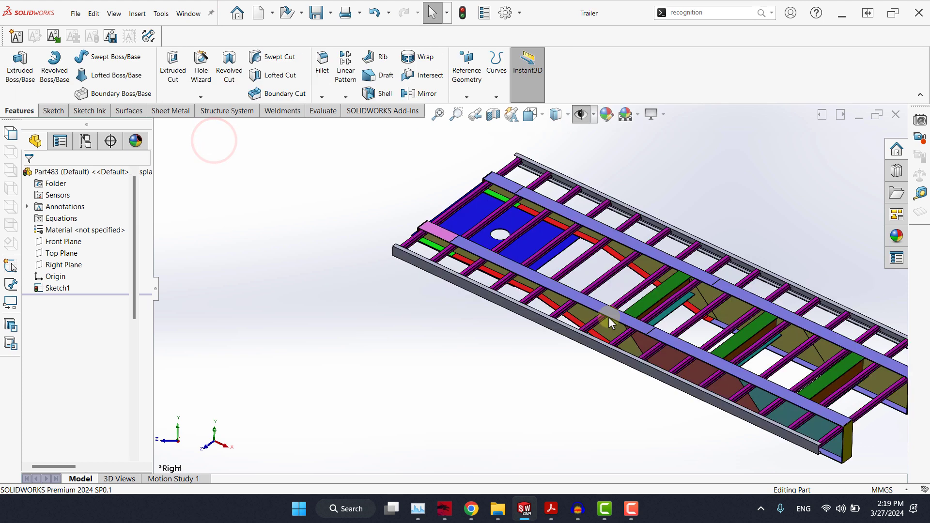
pyautogui.scroll(-3, 818, 432)
pyautogui.scroll(-2, 801, 400)
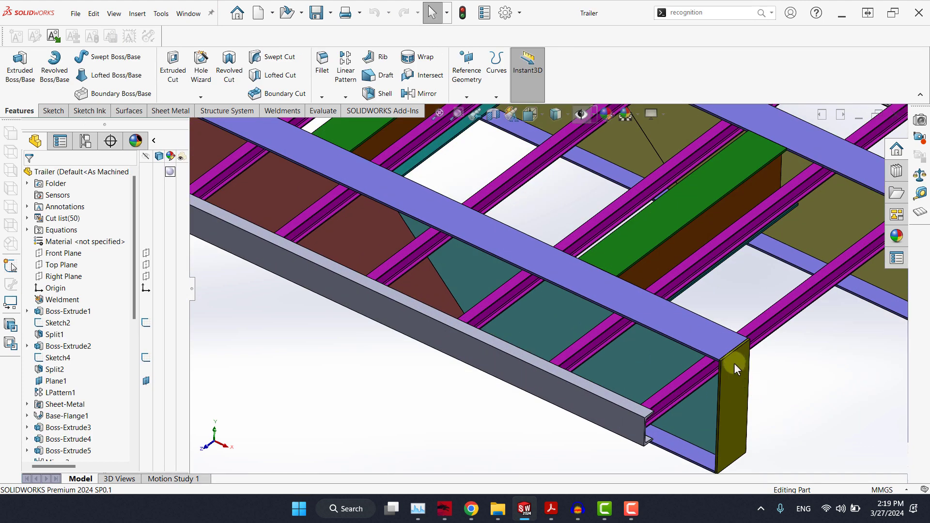
pyautogui.scroll(5, 561, 366)
pyautogui.moveTo(560, 365); pyautogui.dragTo(466, 297, button='middle')
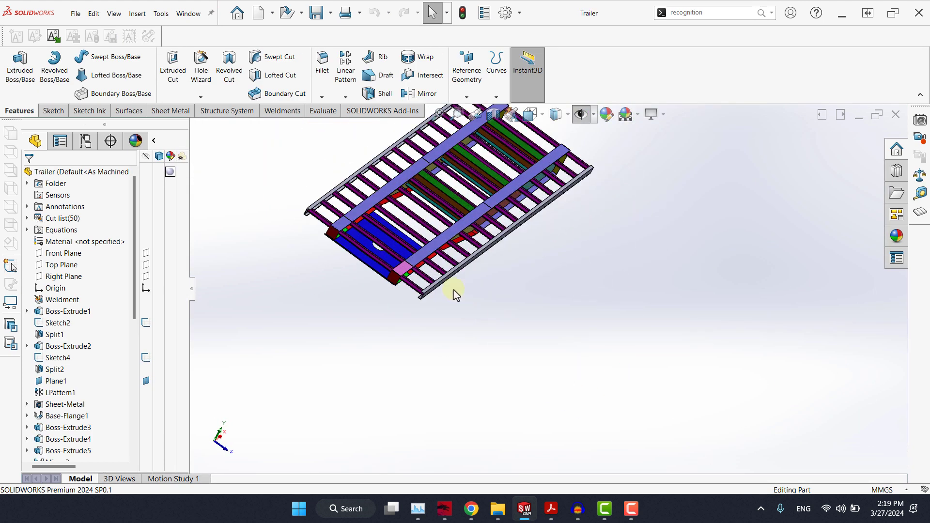
pyautogui.scroll(-5, 368, 281)
pyautogui.click(188, 14)
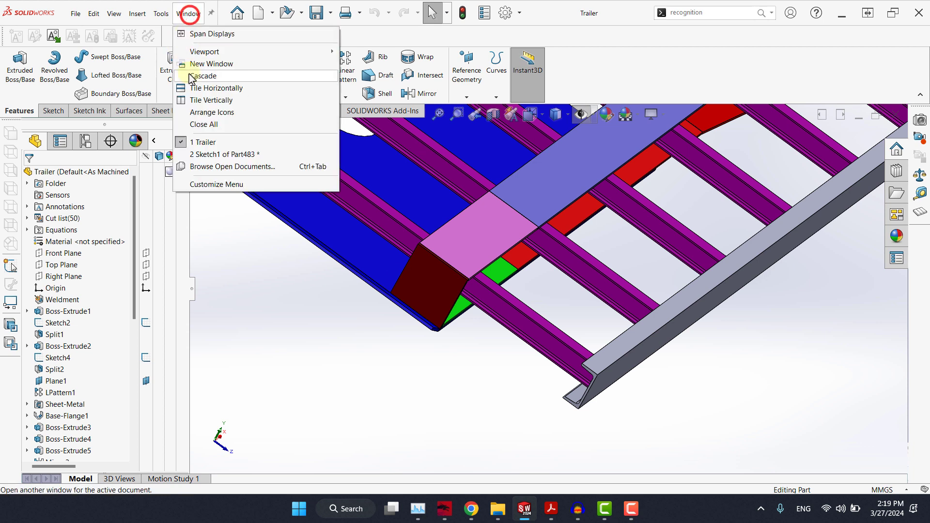
pyautogui.click(201, 152)
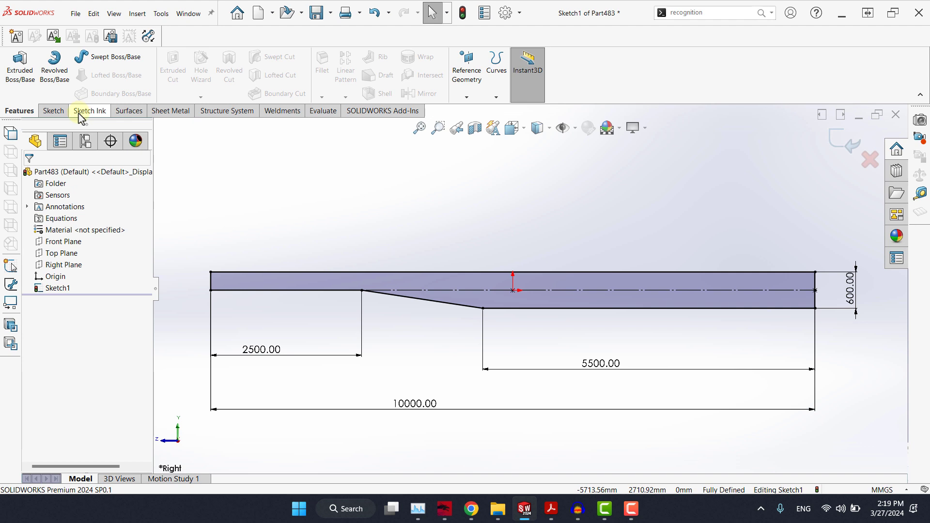
# Step: Offset the 600 mm vertical end line of the beam profile inward by 10 mm
pyautogui.click(52, 110)
pyautogui.click(228, 76)
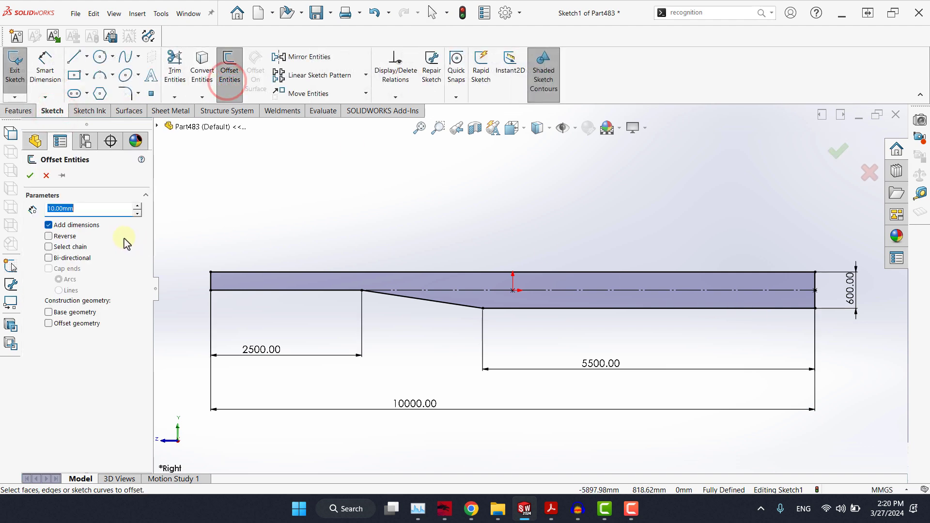
pyautogui.scroll(-5, 758, 305)
pyautogui.click(836, 248)
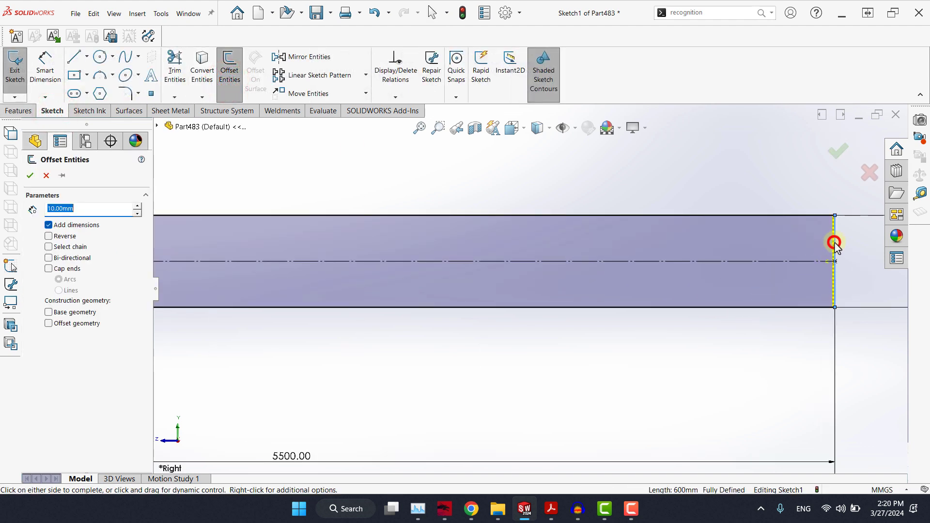
pyautogui.scroll(-4, 833, 244)
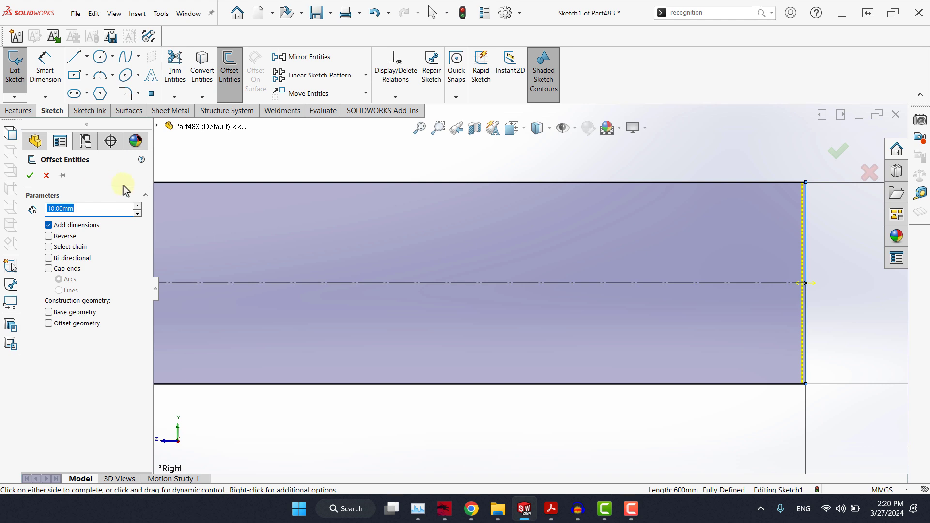
pyautogui.click(30, 175)
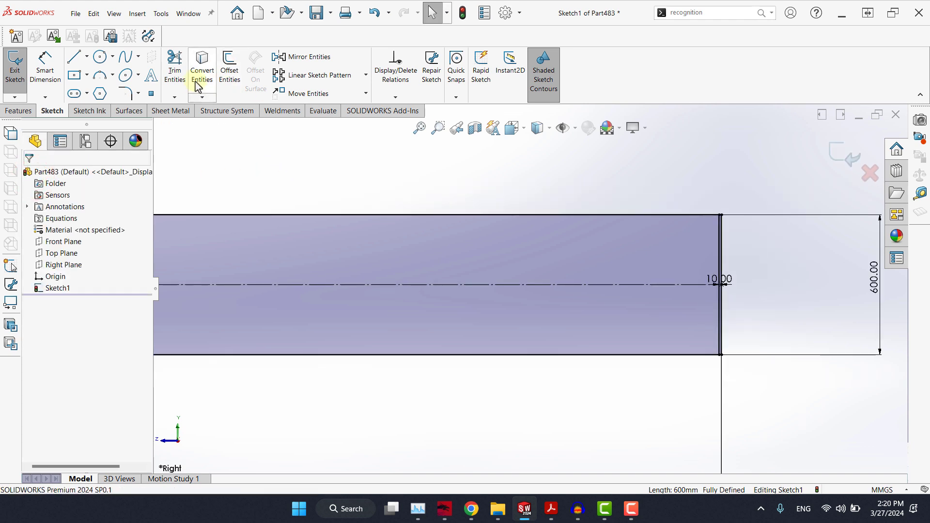
# Step: Offset the vertical line at the beam's shallow end by 10 mm, reversed to the inside of the profile
pyautogui.click(225, 78)
pyautogui.scroll(3, 276, 283)
pyautogui.scroll(-4, 213, 281)
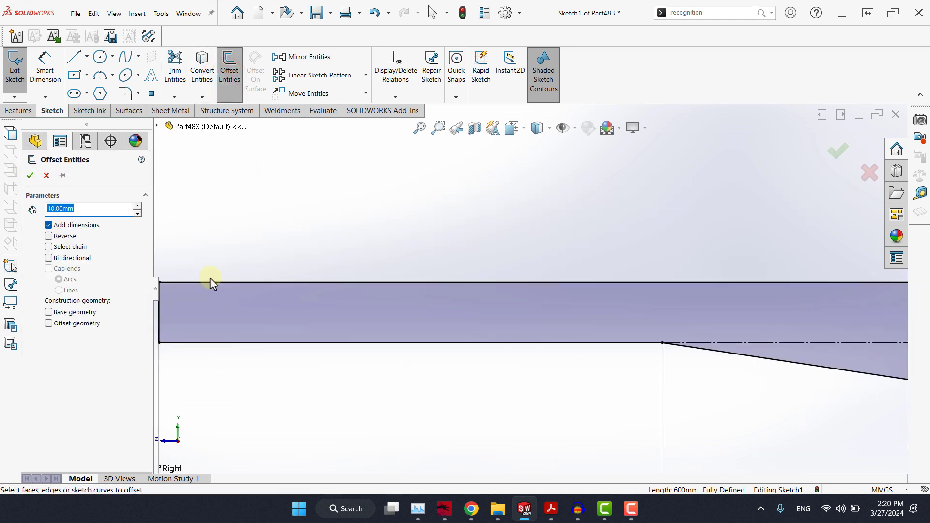
pyautogui.scroll(1, 172, 302)
pyautogui.scroll(-2, 237, 292)
pyautogui.click(255, 292)
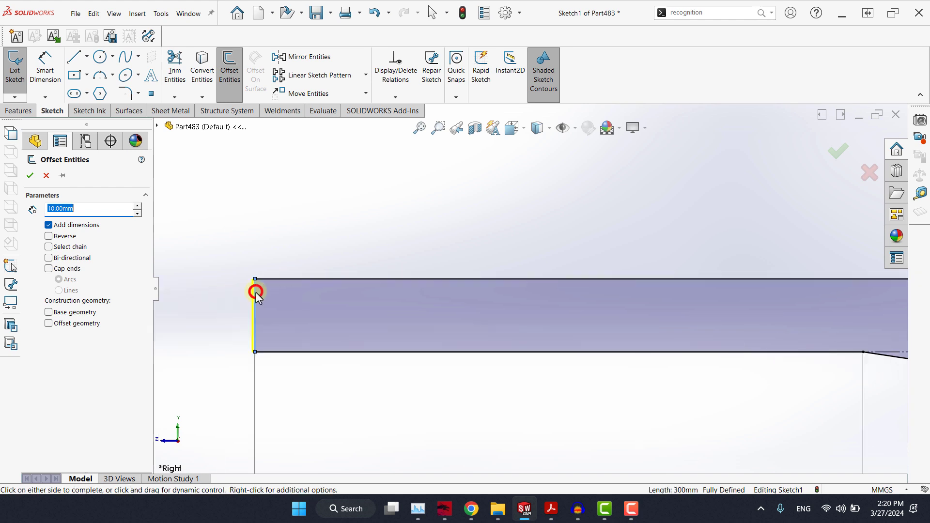
pyautogui.scroll(-4, 256, 292)
pyautogui.click(73, 242)
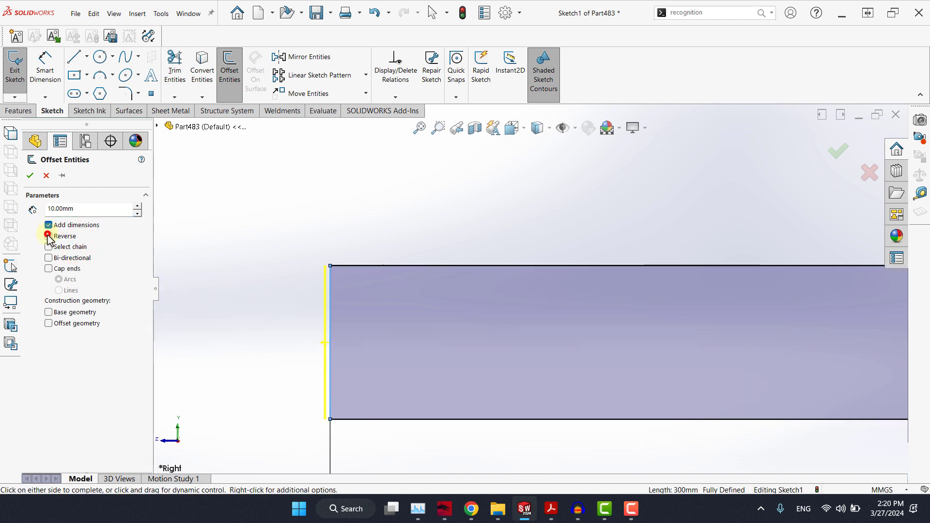
pyautogui.click(30, 176)
pyautogui.click(270, 226)
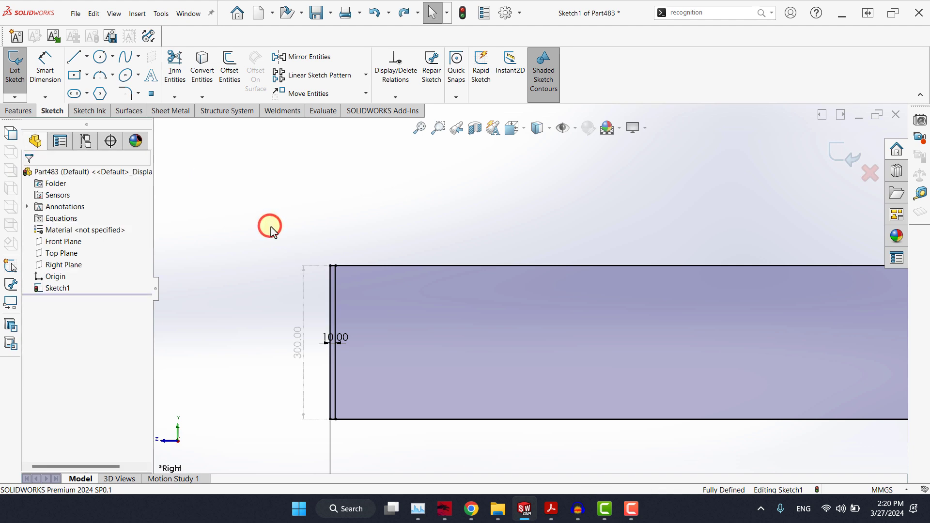
# Step: Convert the outer vertical lines at both beam ends to construction geometry and exit the sketch
pyautogui.click(330, 288)
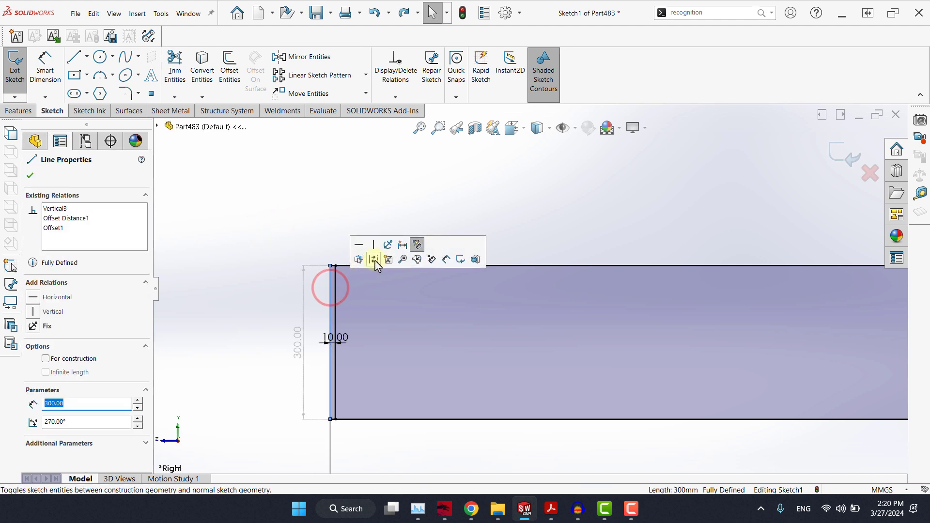
pyautogui.click(374, 259)
pyautogui.scroll(10, 509, 322)
pyautogui.scroll(-5, 630, 310)
pyautogui.scroll(-5, 594, 281)
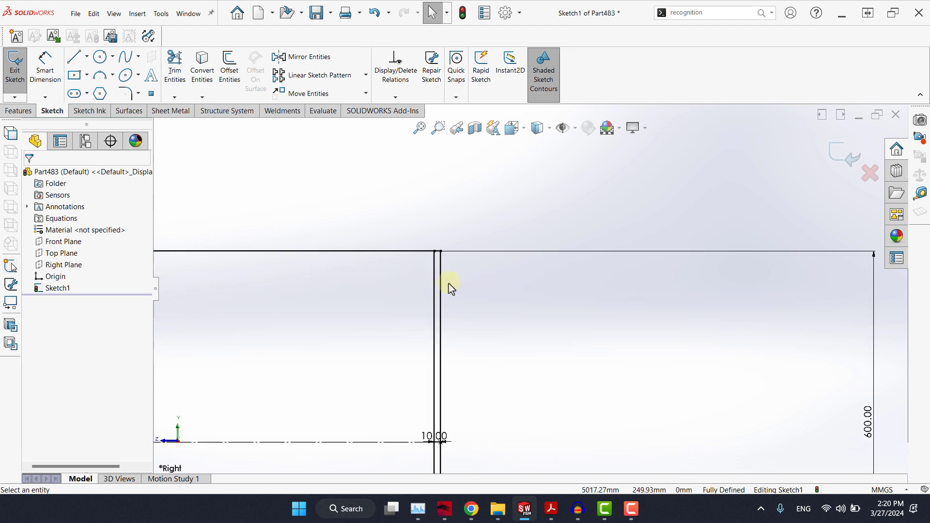
pyautogui.click(440, 280)
pyautogui.click(479, 252)
pyautogui.click(433, 188)
pyautogui.scroll(3, 480, 303)
pyautogui.scroll(5, 480, 302)
pyautogui.scroll(-3, 556, 264)
pyautogui.click(844, 151)
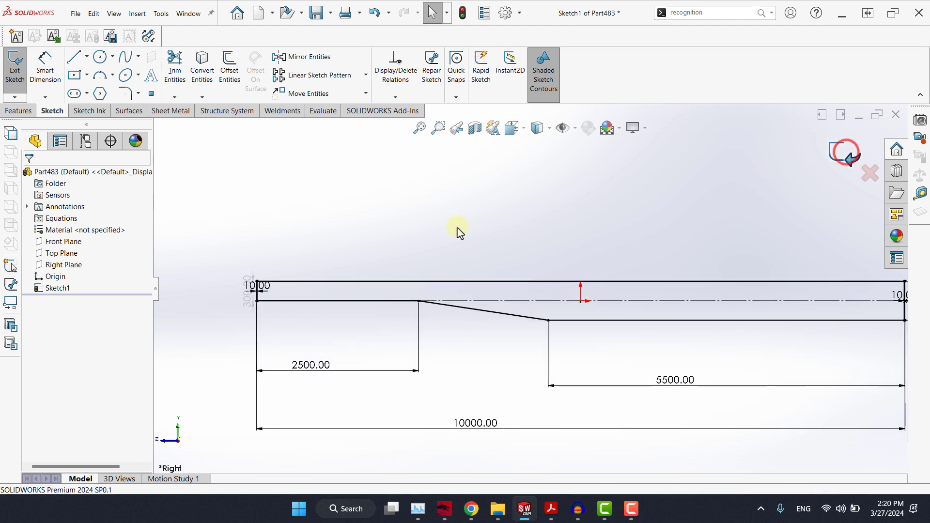
# Step: Start an Extruded Boss from the beam sketch and replace its whole-sketch contour with the enclosed profile region
pyautogui.click(15, 111)
pyautogui.click(18, 72)
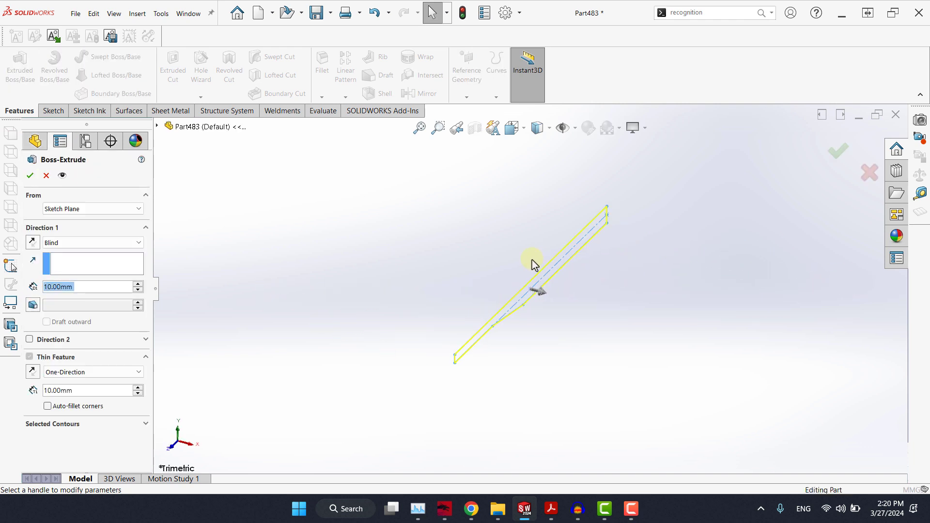
pyautogui.moveTo(525, 257); pyautogui.dragTo(604, 222, button='middle')
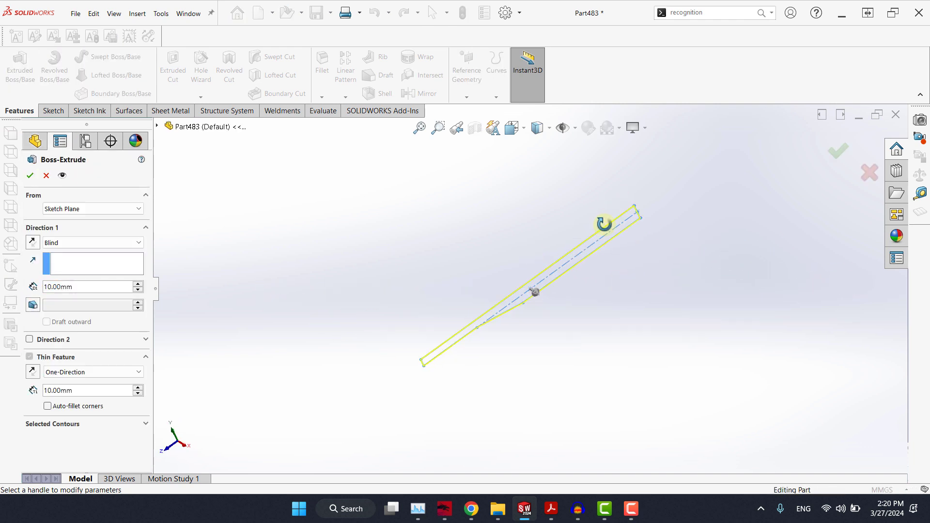
pyautogui.moveTo(694, 242)
pyautogui.mouseDown(button='middle')
pyautogui.moveTo(664, 295)
pyautogui.moveTo(668, 372)
pyautogui.moveTo(725, 228)
pyautogui.moveTo(701, 236)
pyautogui.mouseUp(button='middle')
pyautogui.scroll(-10, 663, 352)
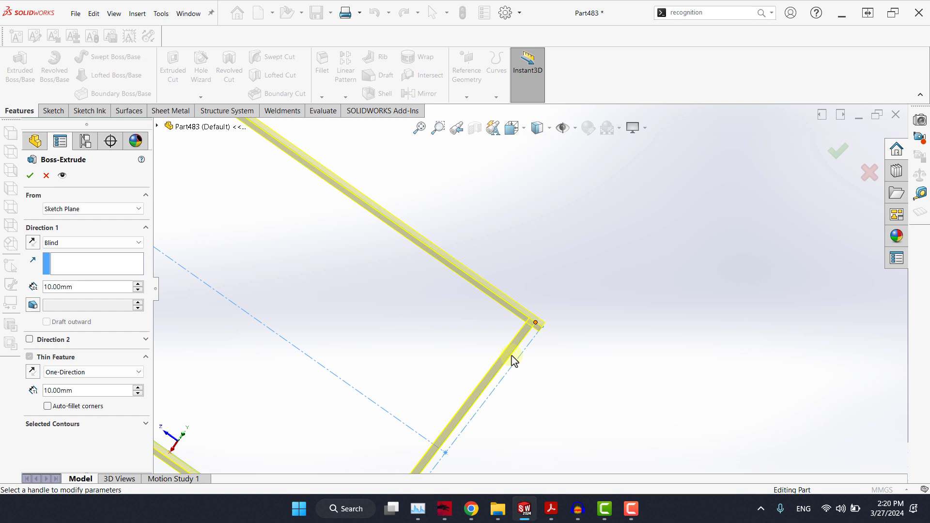
pyautogui.scroll(10, 515, 361)
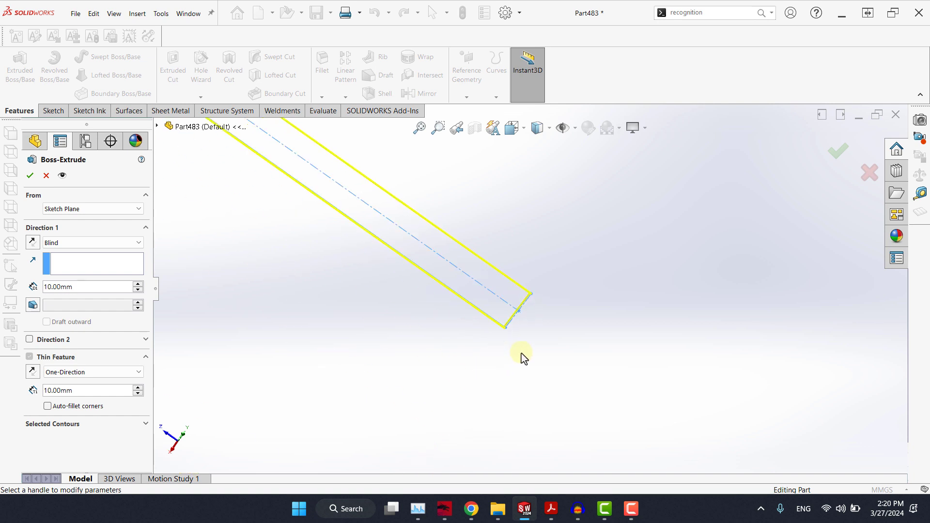
pyautogui.click(29, 425)
pyautogui.click(50, 437)
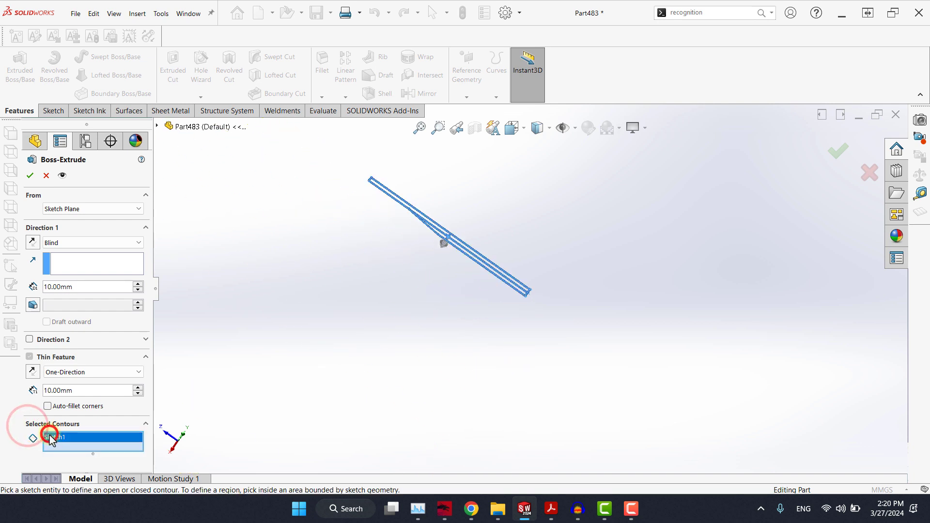
pyautogui.rightClick(54, 441)
pyautogui.click(72, 442)
pyautogui.scroll(-5, 478, 270)
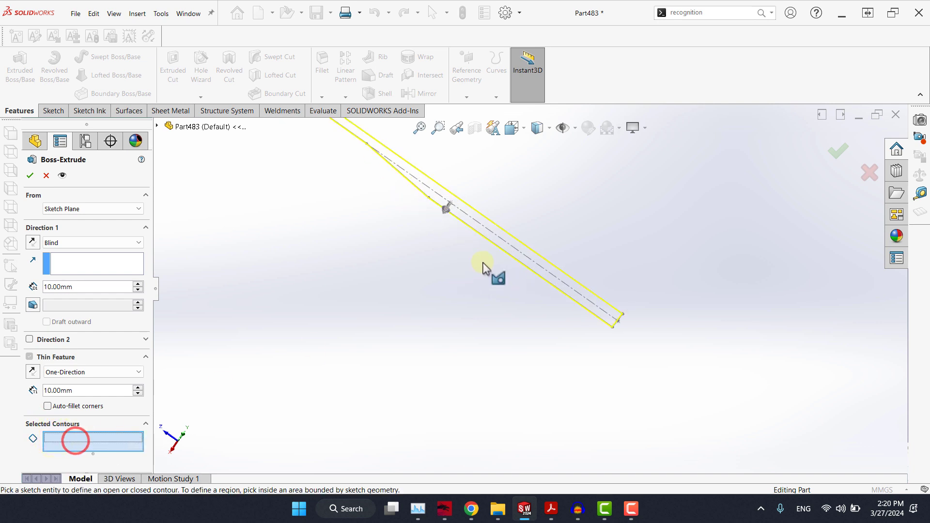
pyautogui.scroll(-2, 523, 270)
pyautogui.click(534, 259)
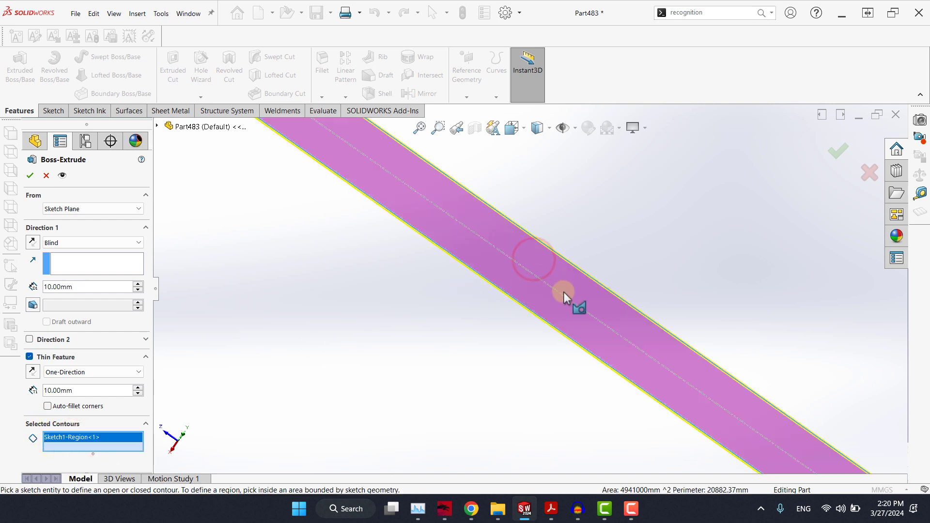
# Step: Turn off the Thin Feature option for the beam extrusion
pyautogui.scroll(5, 639, 338)
pyautogui.scroll(-3, 658, 377)
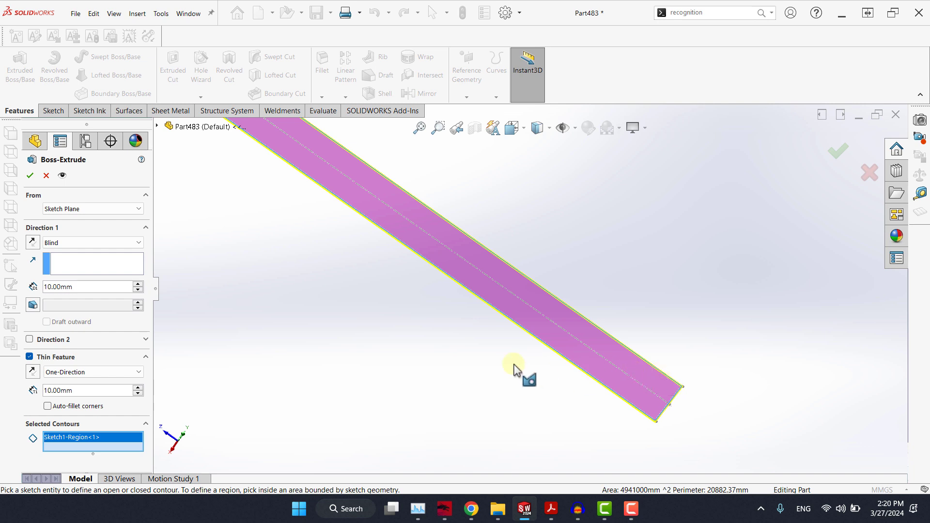
pyautogui.scroll(-5, 674, 383)
pyautogui.moveTo(630, 352); pyautogui.dragTo(644, 271, button='middle')
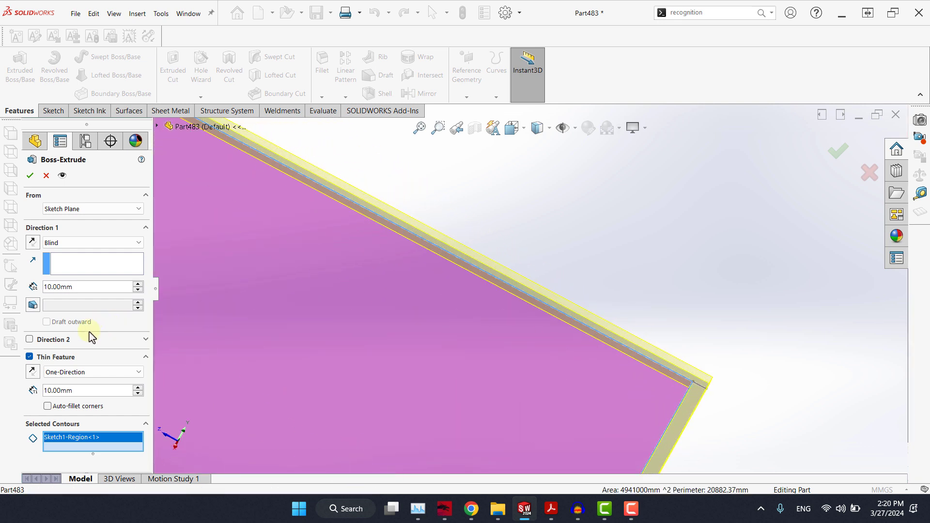
pyautogui.click(31, 357)
pyautogui.scroll(5, 501, 356)
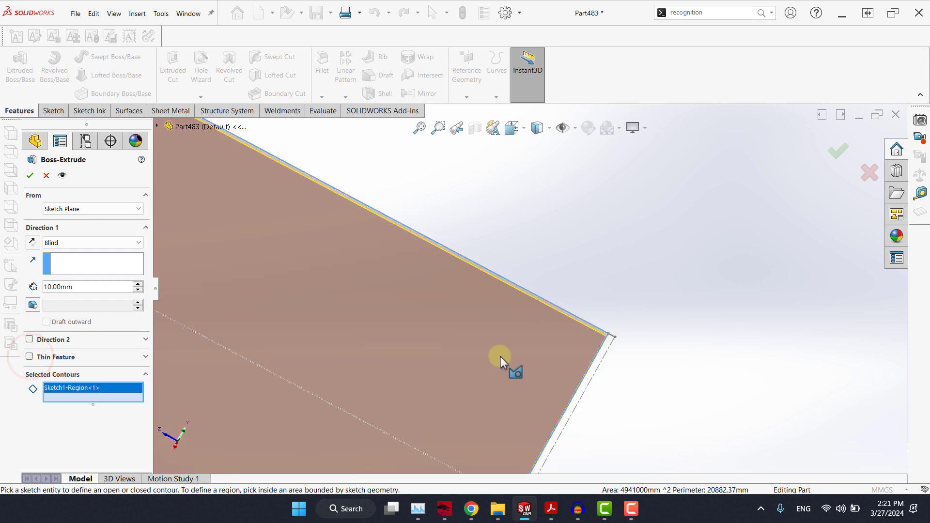
# Step: Extrude the beam region 10 mm with a Mid Plane end condition, starting at a 650 mm offset from the sketch plane
pyautogui.click(77, 243)
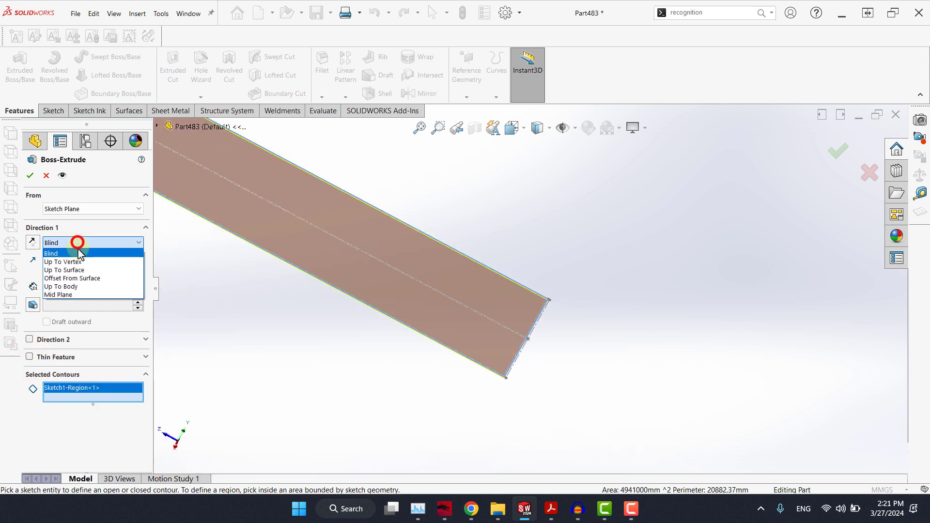
pyautogui.click(57, 293)
pyautogui.click(70, 211)
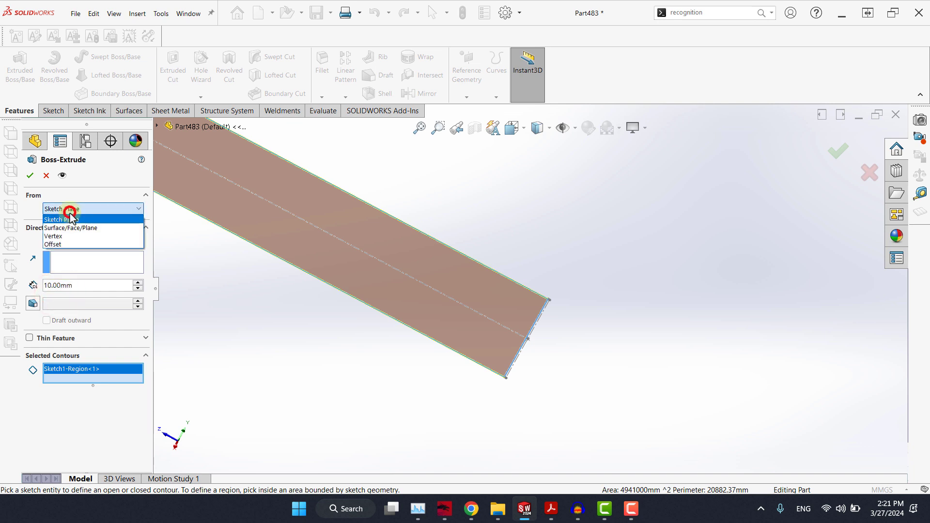
pyautogui.click(61, 244)
pyautogui.click(63, 209)
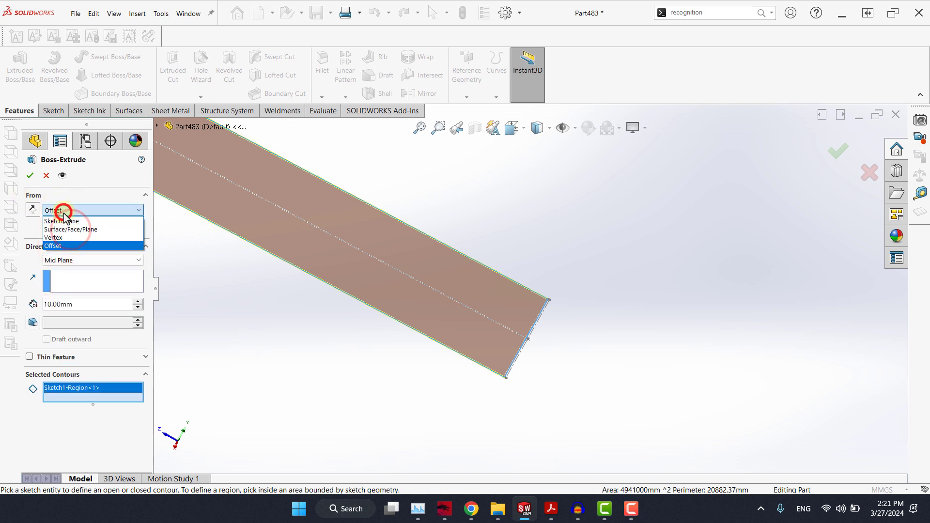
pyautogui.click(57, 245)
pyautogui.click(87, 228)
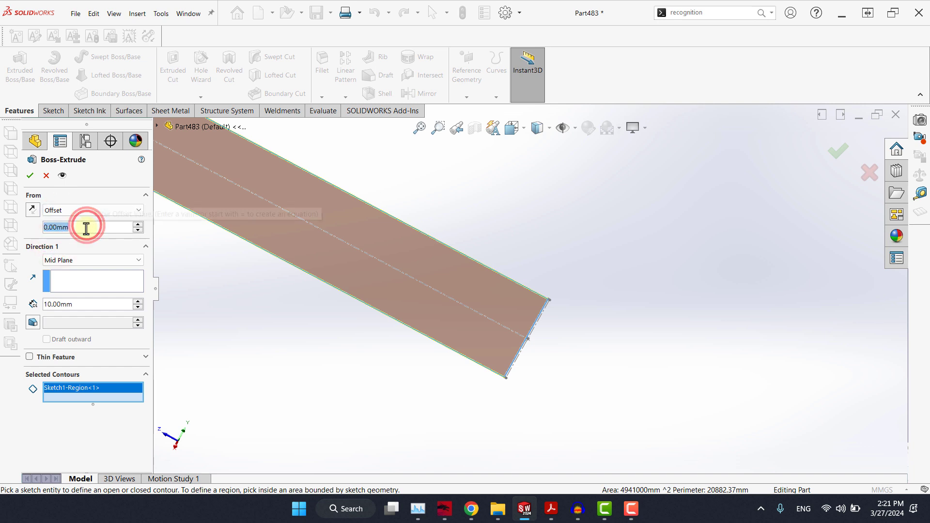
pyautogui.write('650')
pyautogui.press('Return')
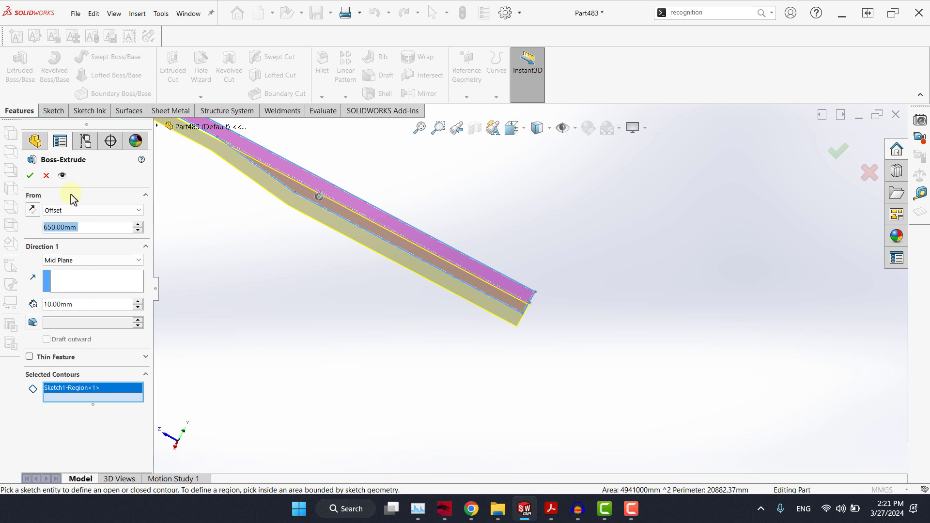
pyautogui.click(32, 180)
pyautogui.click(326, 304)
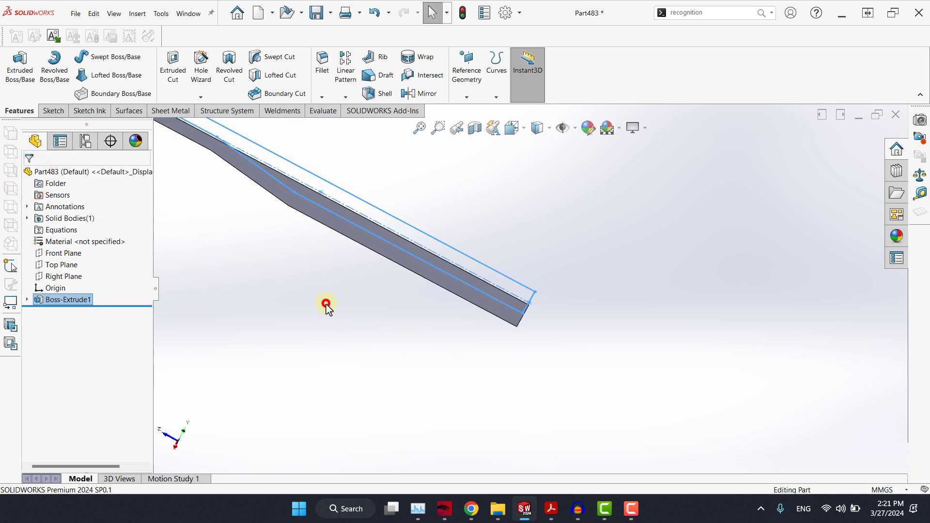
# Step: Examine the extruded beam web from several angles and its position relative to the Right Plane
pyautogui.scroll(-4, 347, 216)
pyautogui.moveTo(347, 216); pyautogui.dragTo(369, 251, button='middle')
pyautogui.scroll(4, 372, 254)
pyautogui.click(63, 277)
pyautogui.moveTo(237, 295); pyautogui.dragTo(254, 345, button='middle')
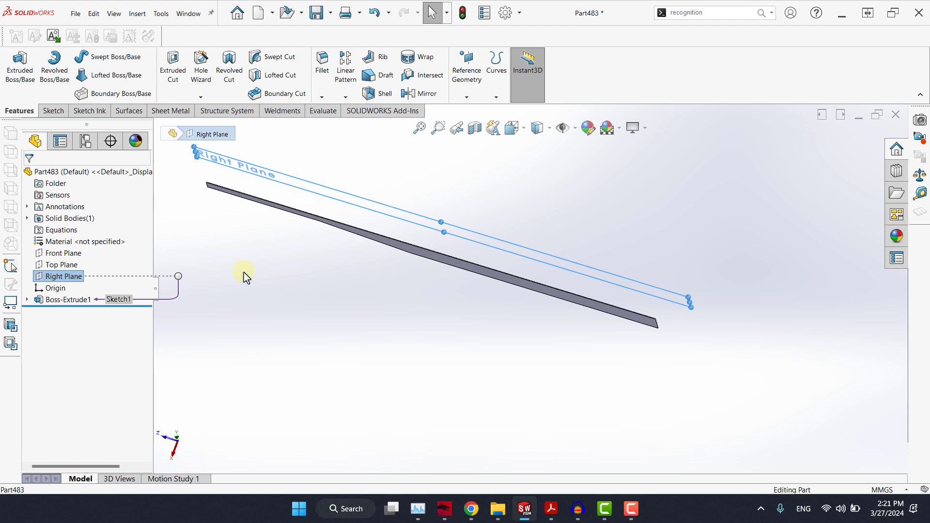
pyautogui.click(432, 351)
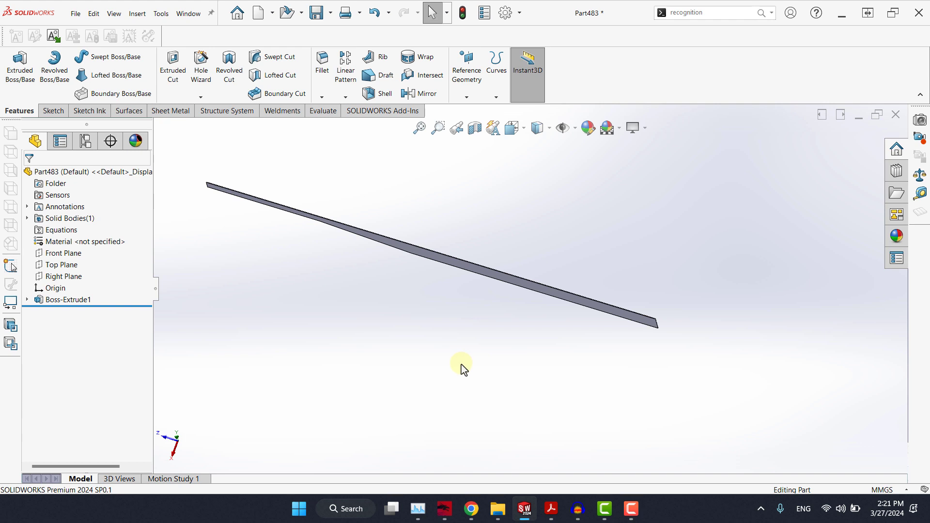
pyautogui.moveTo(464, 369); pyautogui.dragTo(487, 315, button='middle')
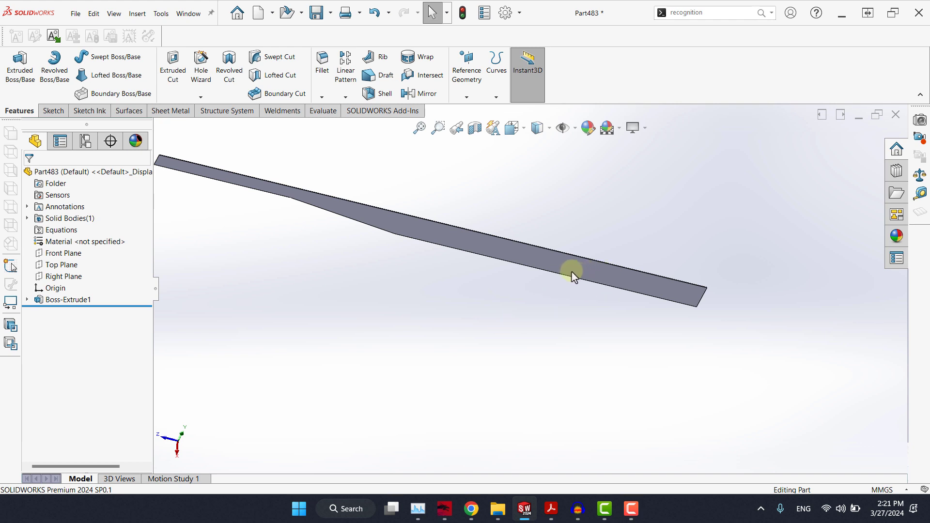
pyautogui.click(445, 240)
pyautogui.click(420, 322)
pyautogui.click(420, 128)
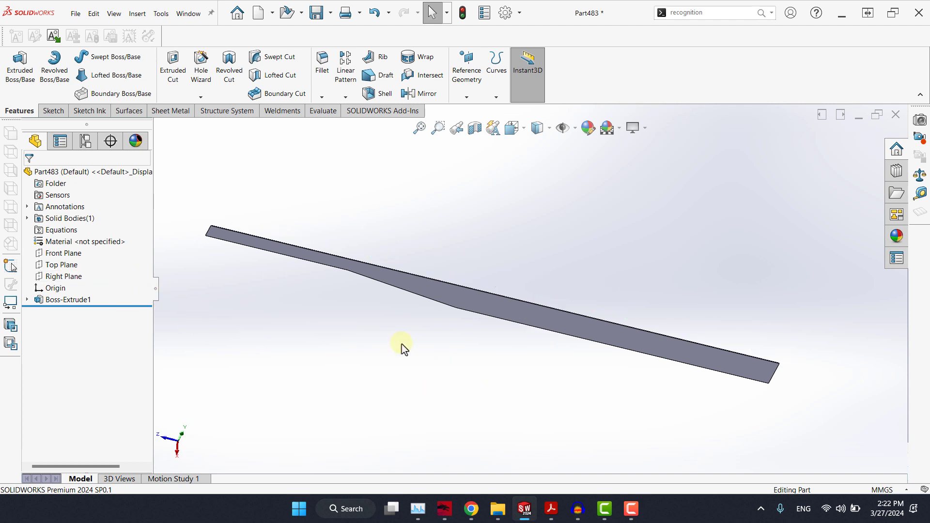
# Step: Create a reference plane midway between the two opposite side faces of the beam web
pyautogui.click(467, 97)
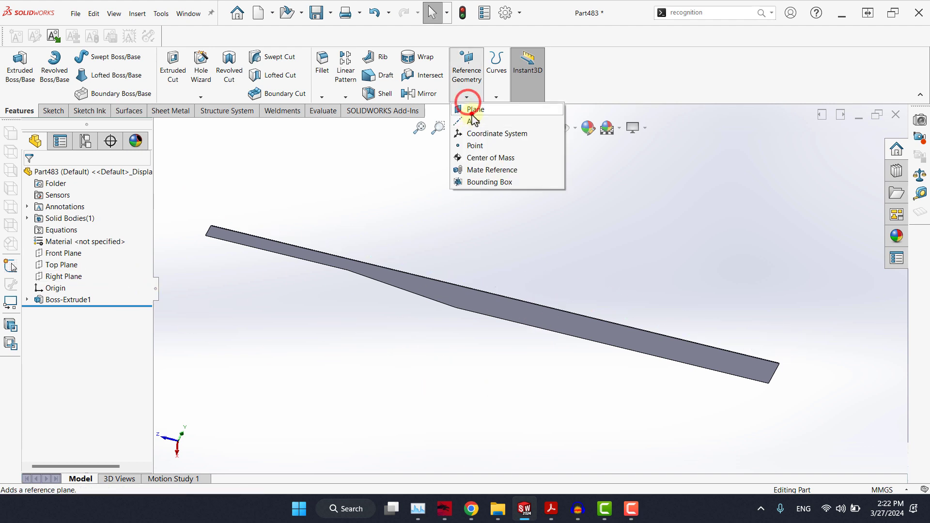
pyautogui.click(470, 111)
pyautogui.click(696, 357)
pyautogui.moveTo(696, 357); pyautogui.dragTo(468, 373, button='middle')
pyautogui.click(468, 373)
pyautogui.moveTo(324, 326); pyautogui.dragTo(371, 301, button='middle')
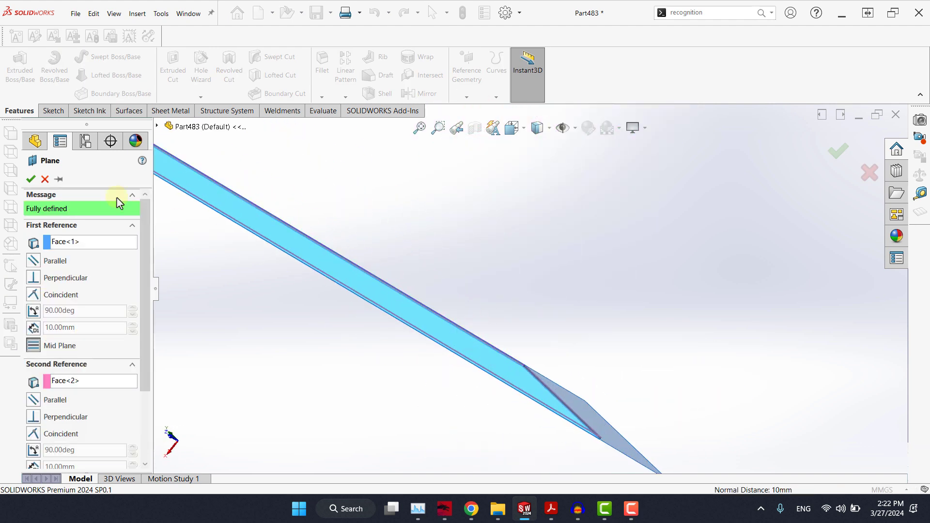
pyautogui.click(31, 179)
pyautogui.moveTo(470, 278); pyautogui.dragTo(546, 319, button='middle')
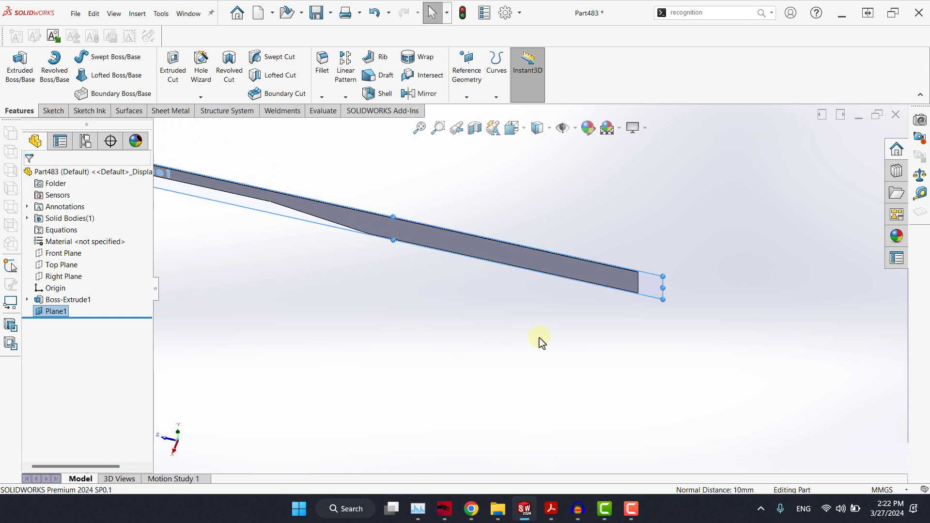
pyautogui.click(538, 336)
# Step: Start a sketch on the new mid plane and draw a diagonal line about 2409 mm long across the beam's deep section
pyautogui.click(47, 310)
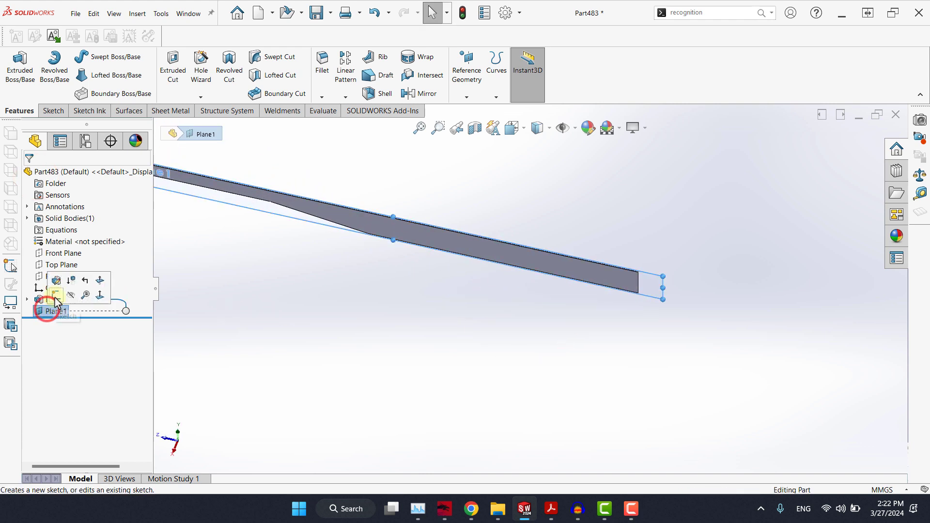
pyautogui.click(55, 297)
pyautogui.click(557, 391)
pyautogui.click(72, 57)
pyautogui.click(480, 236)
pyautogui.click(559, 336)
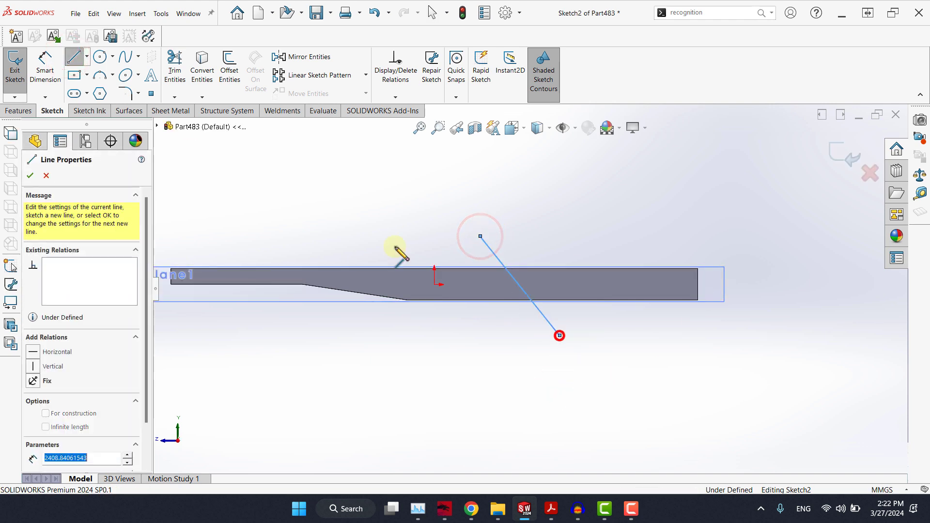
pyautogui.press('Escape')
# Step: Draw a second diagonal line across the beam's tapered section, sloping the same way as the first
pyautogui.click(74, 58)
pyautogui.press('f')
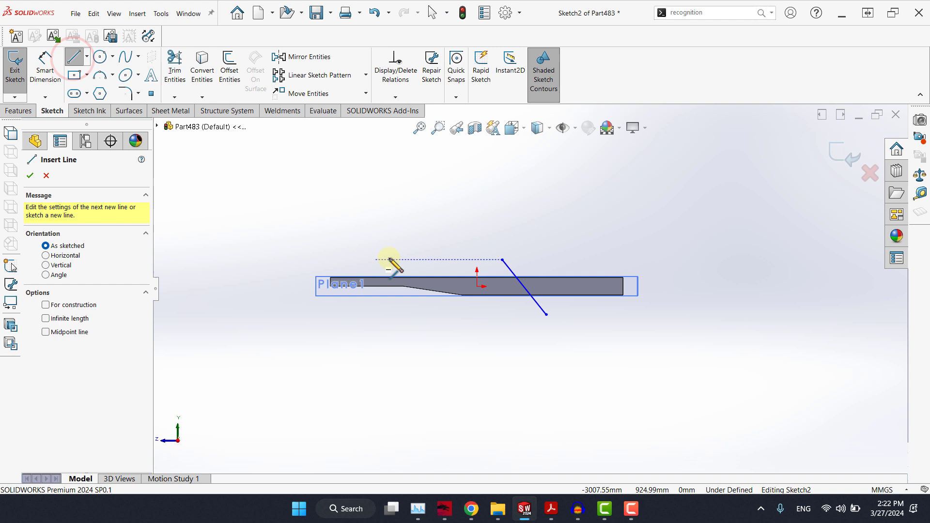
pyautogui.click(380, 249)
pyautogui.click(445, 328)
pyautogui.press('Escape')
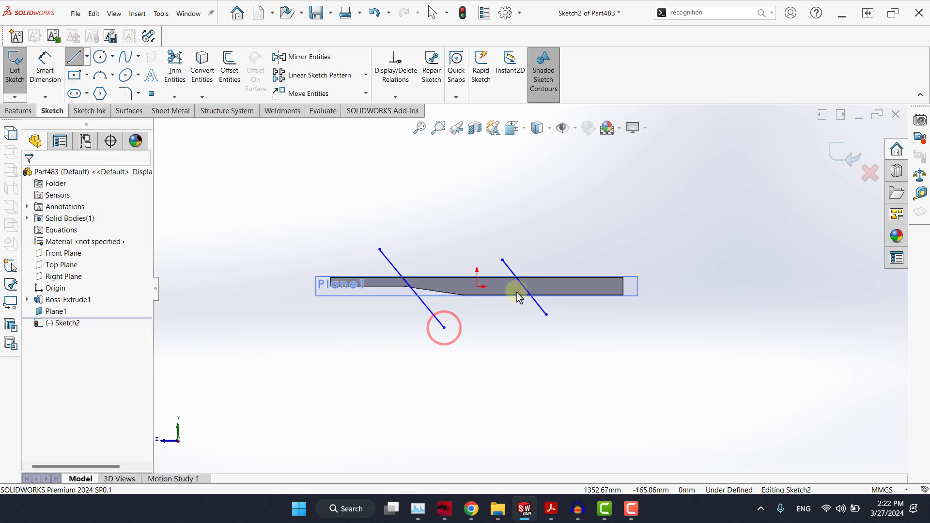
pyautogui.press('Escape')
# Step: Add a parallel relation between the two diagonal lines
pyautogui.scroll(-2, 516, 293)
pyautogui.click(507, 259)
pyautogui.keyDown('ctrl'); pyautogui.click(335, 250); pyautogui.keyUp('ctrl')
pyautogui.click(423, 209)
pyautogui.click(392, 170)
# Step: Align the upper endpoints of the two diagonal lines with a horizontal relation
pyautogui.scroll(-4, 488, 240)
pyautogui.click(459, 264)
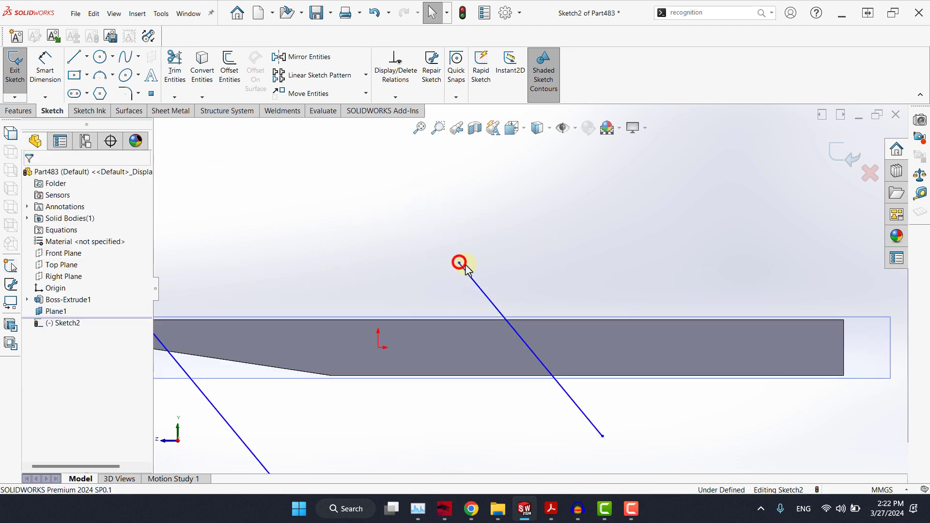
pyautogui.scroll(3, 347, 270)
pyautogui.keyDown('ctrl'); pyautogui.click(274, 256); pyautogui.keyUp('ctrl')
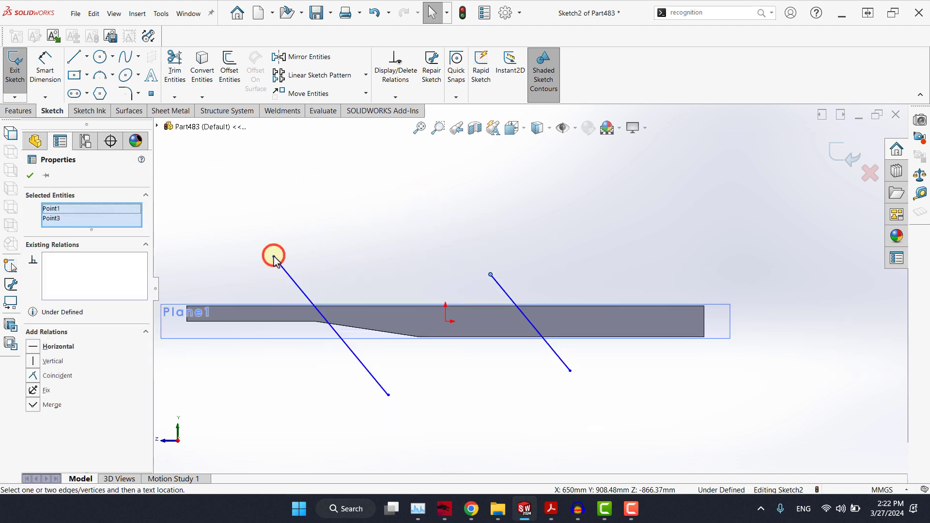
pyautogui.click(304, 216)
pyautogui.click(297, 176)
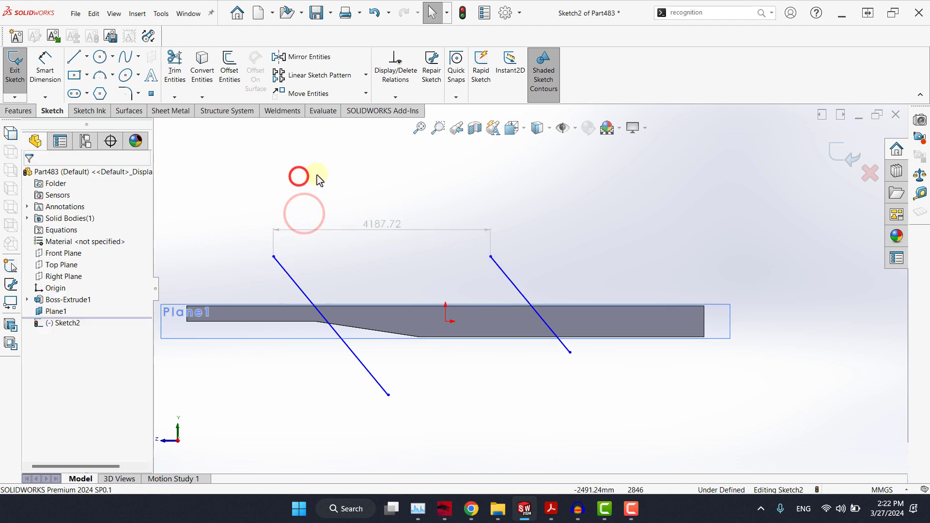
# Step: Make the upper endpoint of the diagonal line in the deep section coincident with the beam's top edge
pyautogui.click(490, 257)
pyautogui.scroll(3, 491, 301)
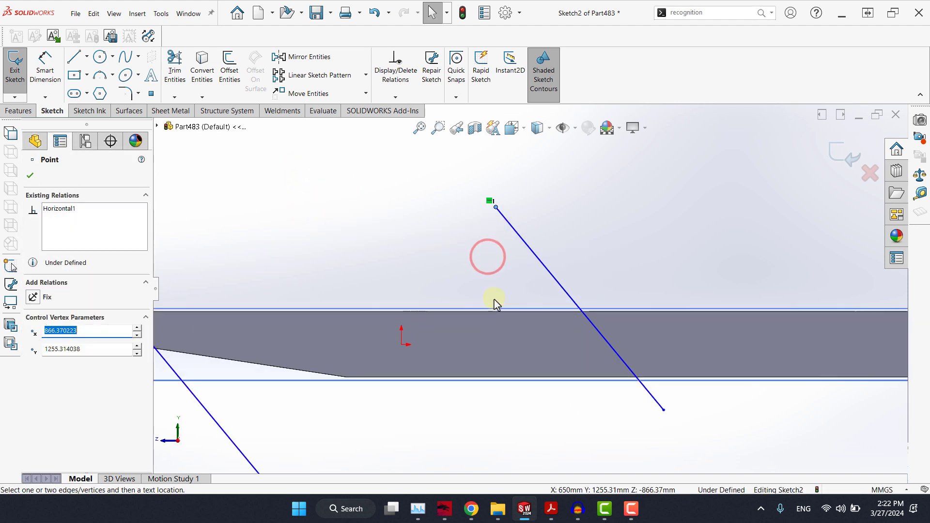
pyautogui.keyDown('ctrl'); pyautogui.click(502, 312); pyautogui.keyUp('ctrl')
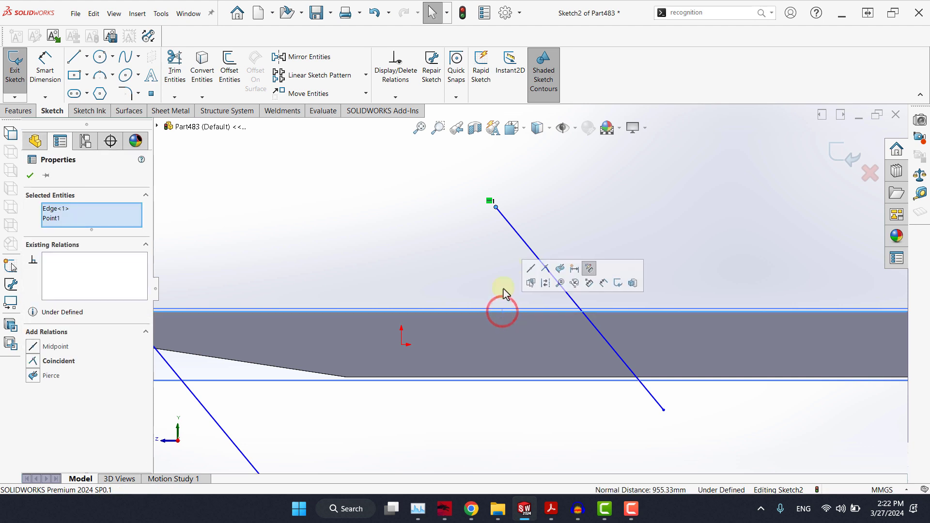
pyautogui.click(545, 268)
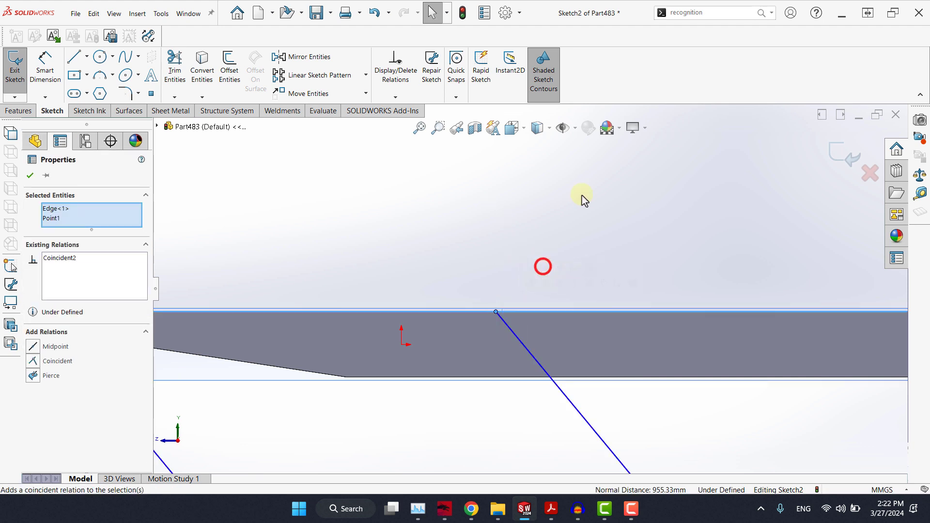
pyautogui.click(584, 193)
pyautogui.scroll(5, 565, 249)
pyautogui.scroll(-2, 547, 300)
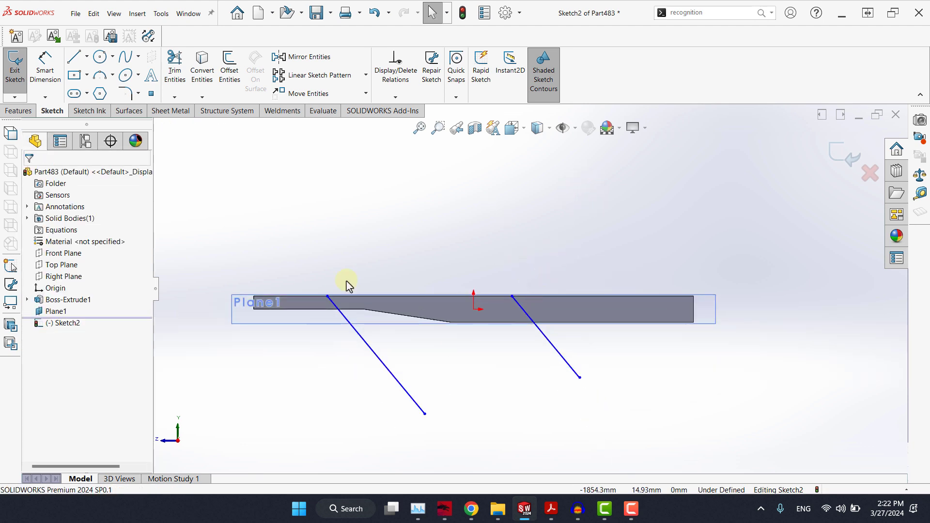
# Step: Dimension the angle between the beam's top edge and the diagonal line in the deep section as 45°
pyautogui.click(50, 62)
pyautogui.scroll(-3, 522, 283)
pyautogui.click(530, 314)
pyautogui.click(502, 363)
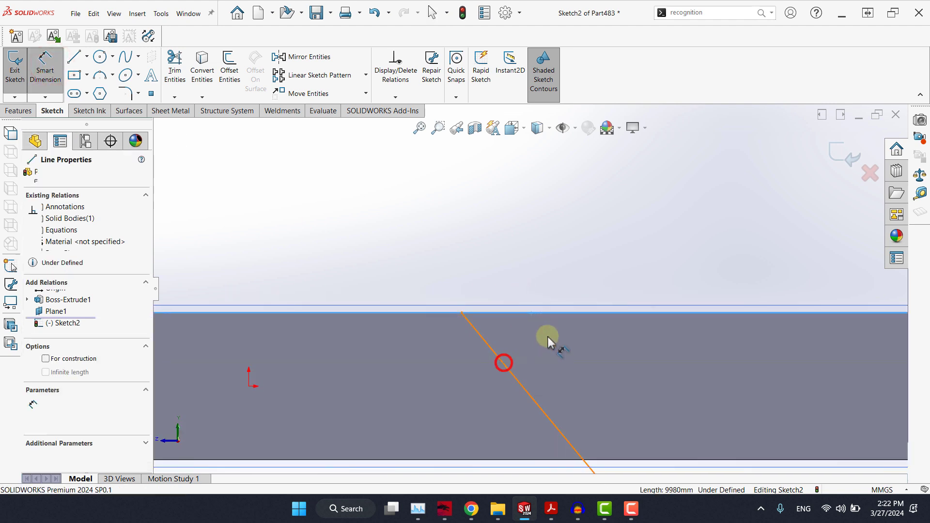
pyautogui.click(549, 351)
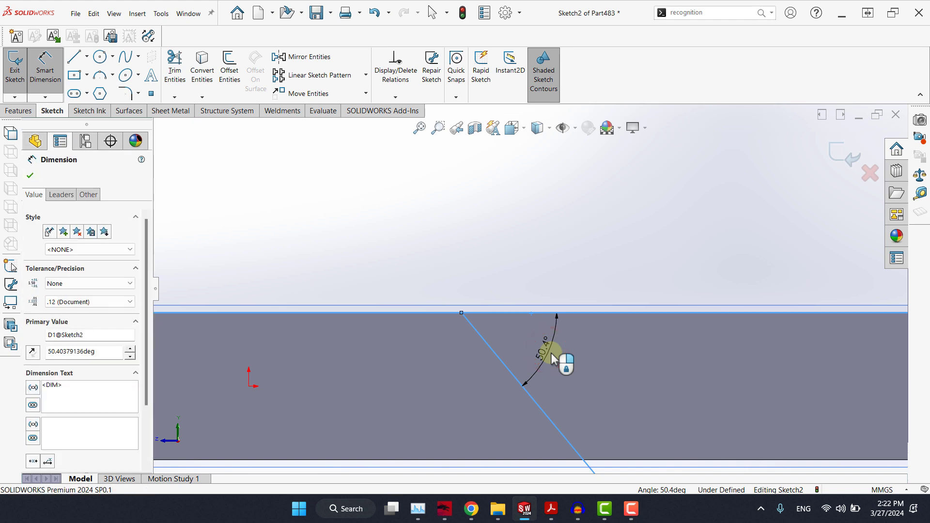
pyautogui.press('Return')
pyautogui.scroll(4, 529, 244)
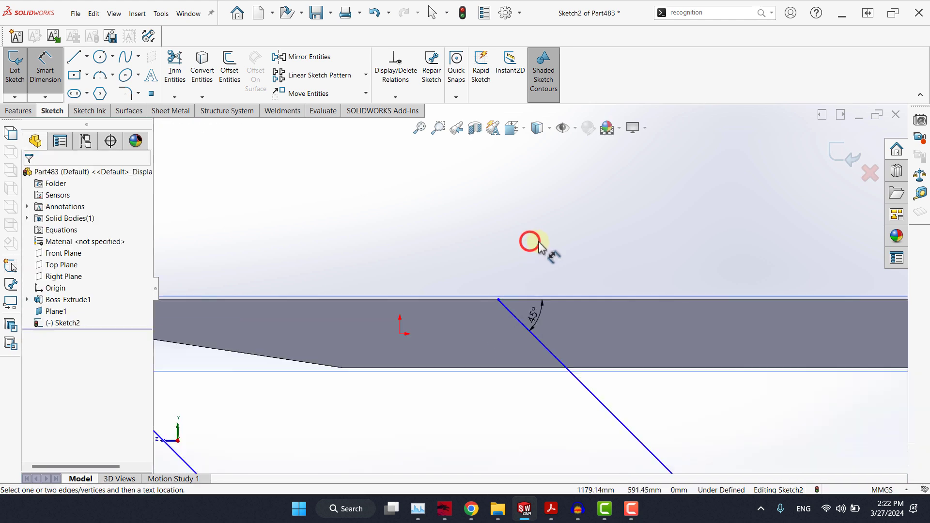
pyautogui.press('Escape')
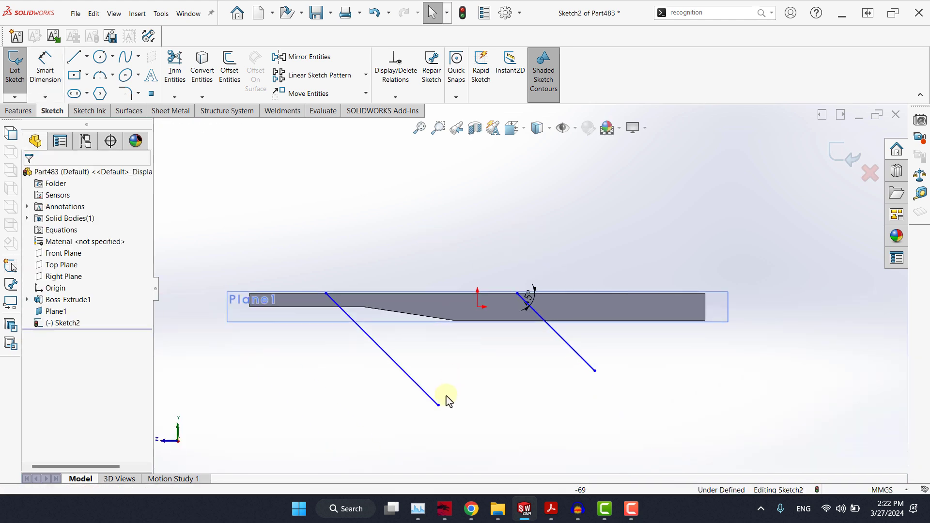
# Step: Shorten the diagonal line at the taper by moving its lower endpoint, and make both diagonal lines equal in length
pyautogui.moveTo(439, 405); pyautogui.dragTo(407, 352)
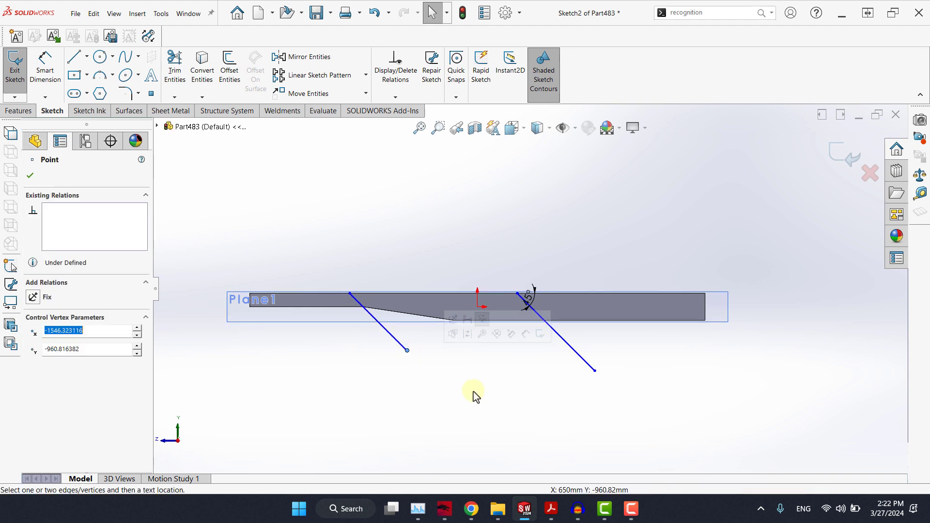
pyautogui.click(474, 390)
pyautogui.click(395, 340)
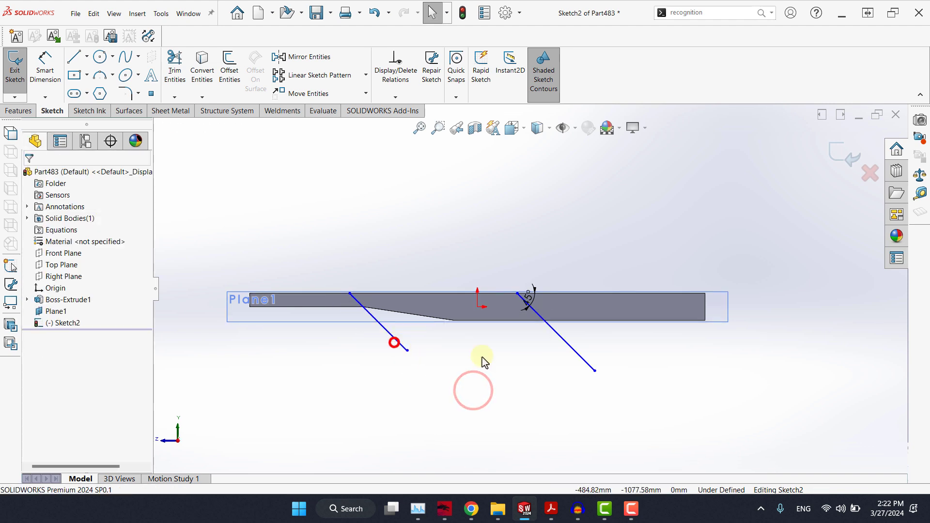
pyautogui.click(567, 345)
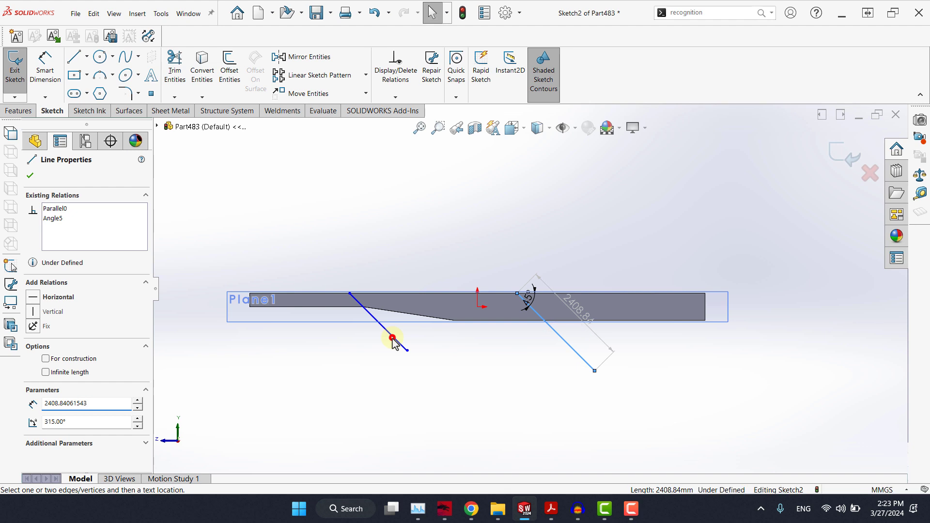
pyautogui.keyDown('ctrl'); pyautogui.click(394, 338); pyautogui.keyUp('ctrl')
pyautogui.click(491, 294)
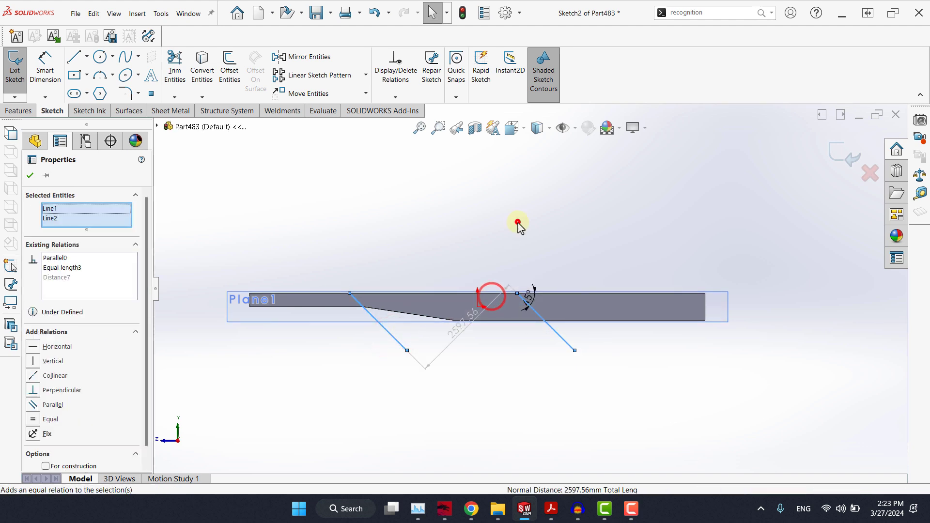
pyautogui.click(516, 221)
# Step: Move the 45° angle dimension farther away from the line's upper endpoint
pyautogui.scroll(-2, 501, 235)
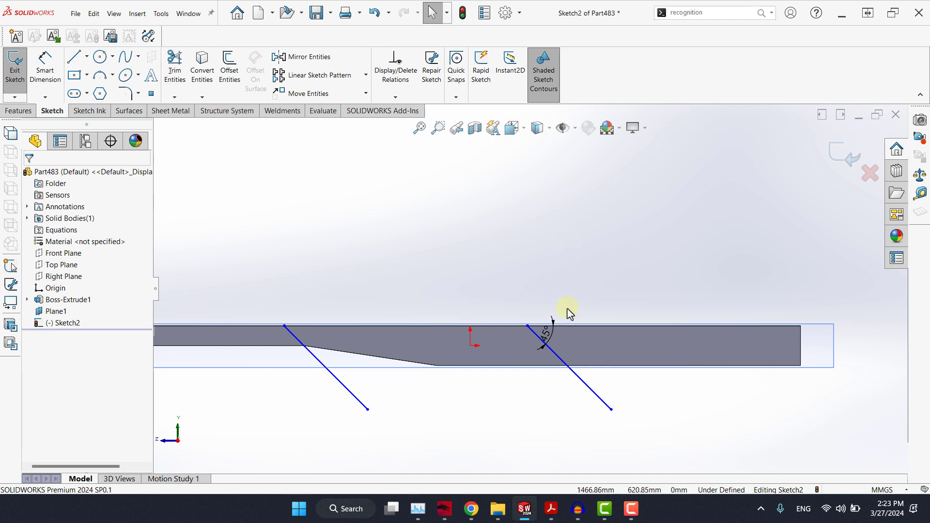
pyautogui.scroll(-2, 568, 353)
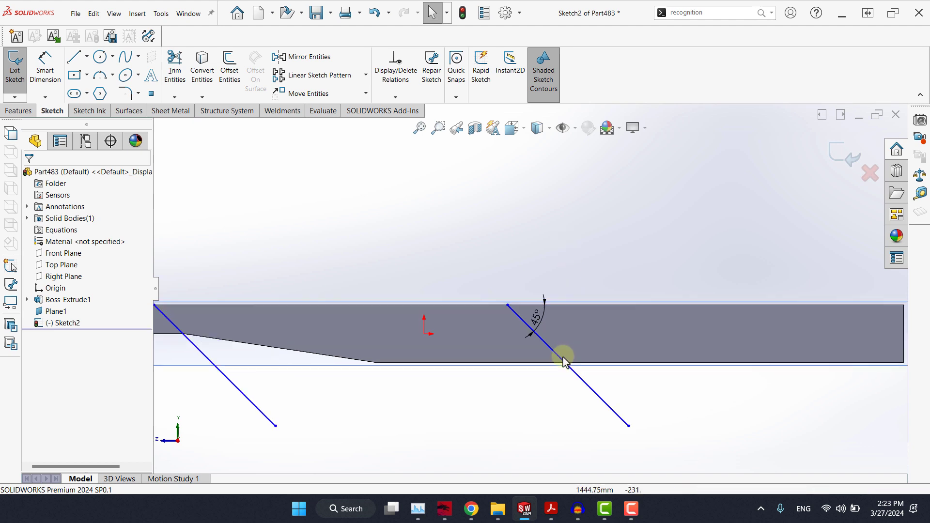
pyautogui.click(537, 320)
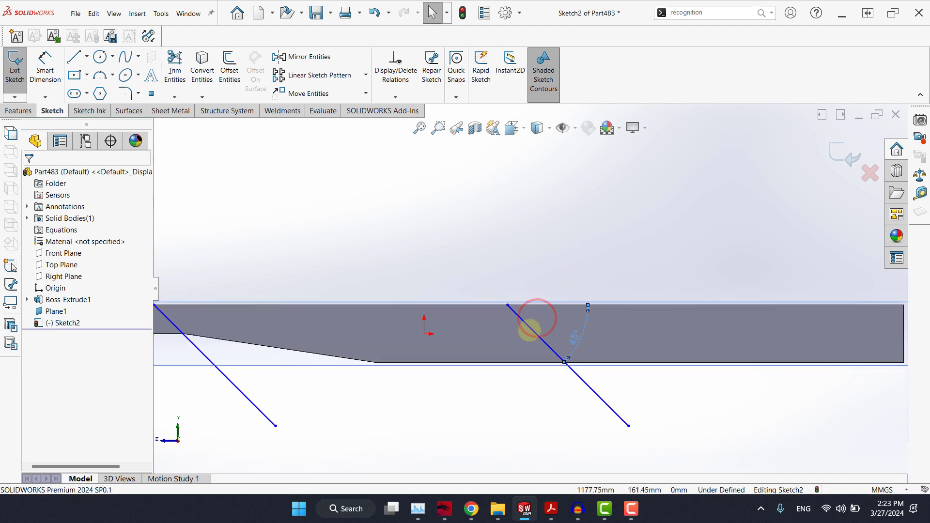
# Step: Dimension the horizontal distance from the upper endpoint of the deep section's diagonal line to the beam's deep end as 3000 mm
pyautogui.click(478, 207)
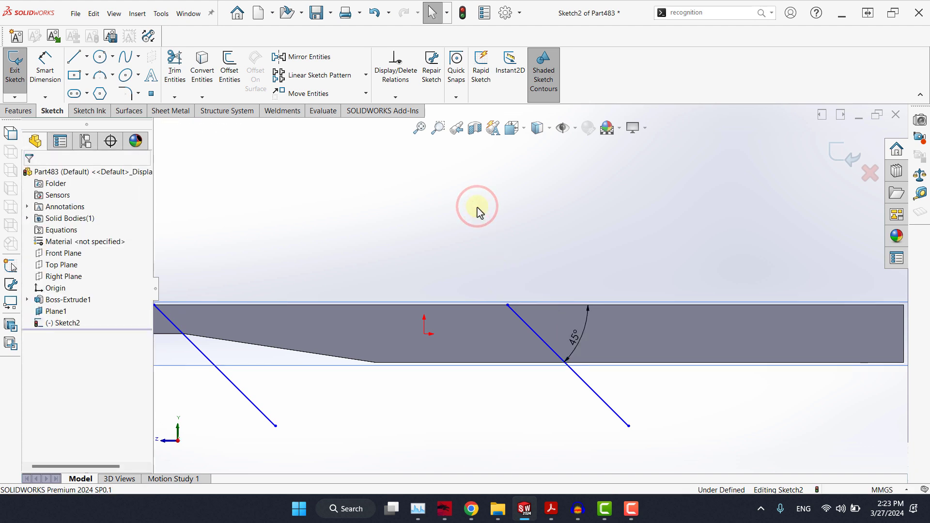
pyautogui.scroll(2, 477, 208)
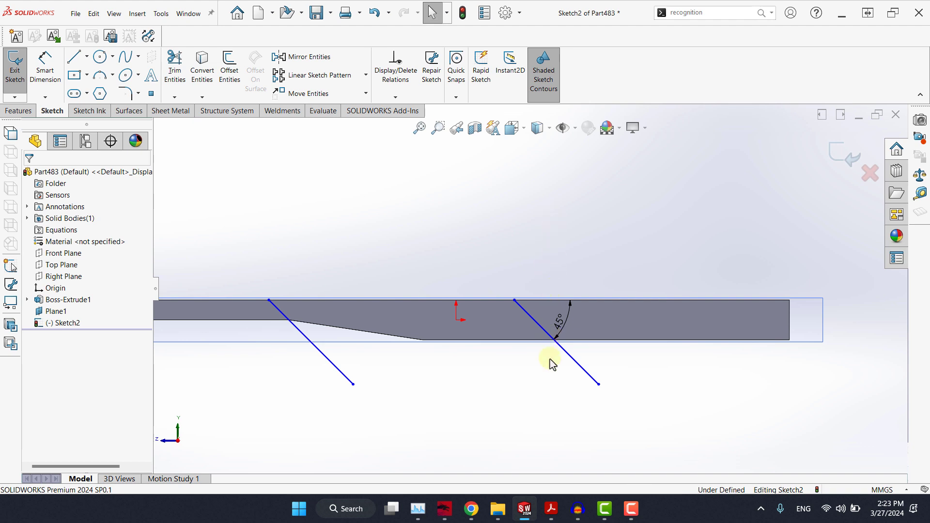
pyautogui.scroll(-1, 529, 373)
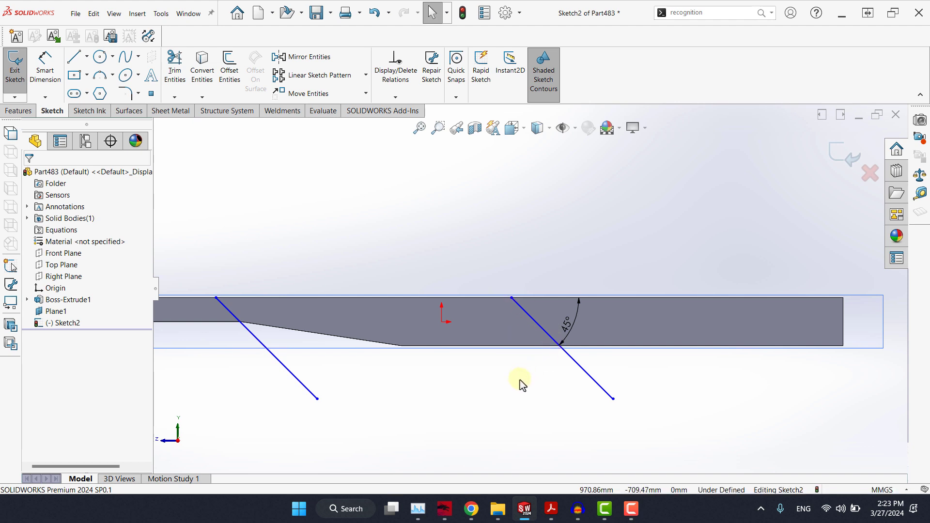
pyautogui.scroll(1, 520, 380)
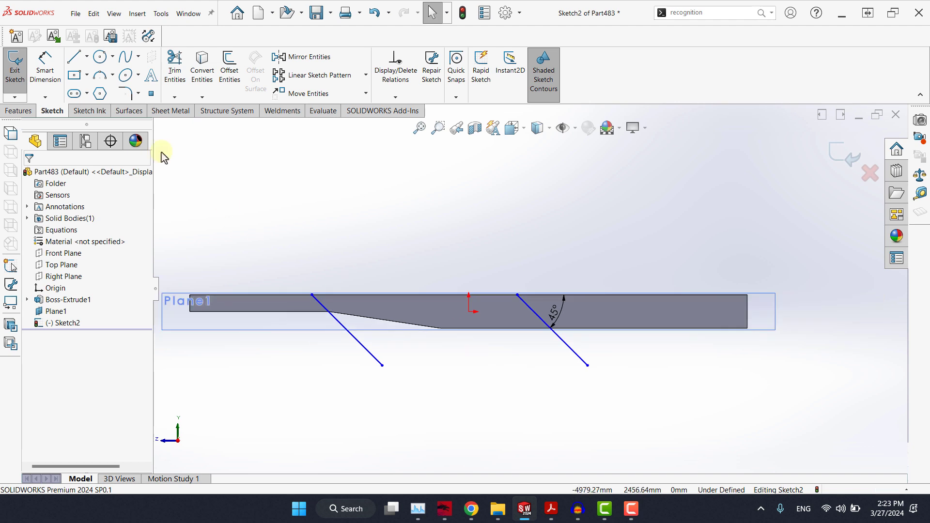
pyautogui.click(53, 77)
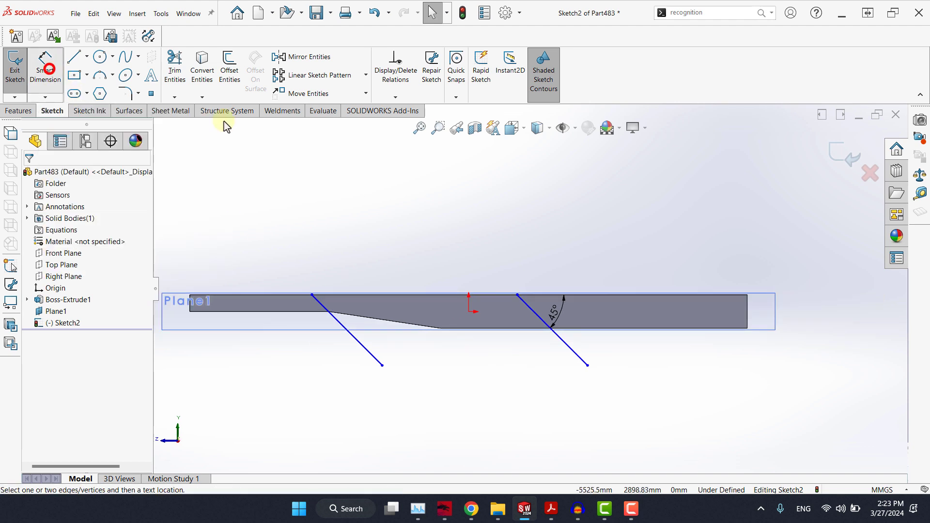
pyautogui.click(517, 293)
pyautogui.scroll(-3, 713, 305)
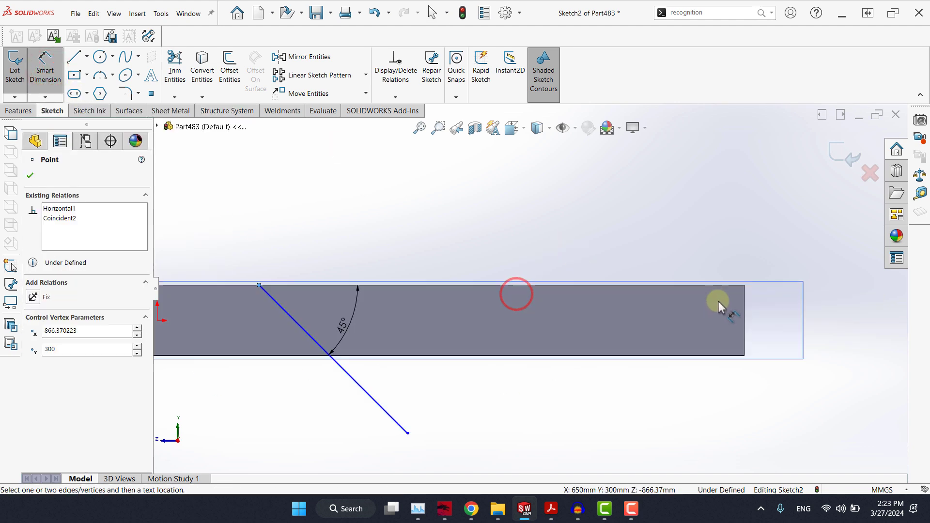
pyautogui.click(742, 288)
pyautogui.scroll(1, 545, 233)
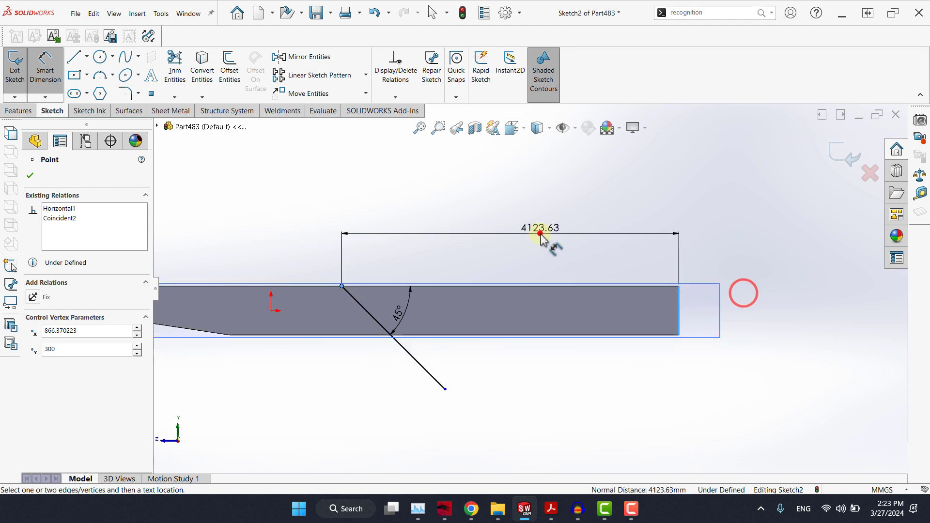
pyautogui.click(541, 235)
pyautogui.write('3000')
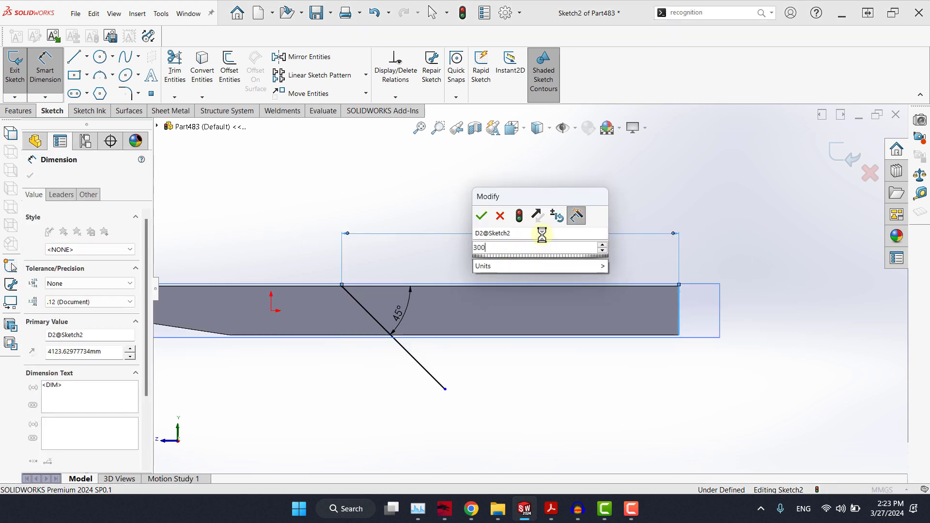
pyautogui.press('Return')
pyautogui.scroll(3, 507, 310)
pyautogui.click(470, 337)
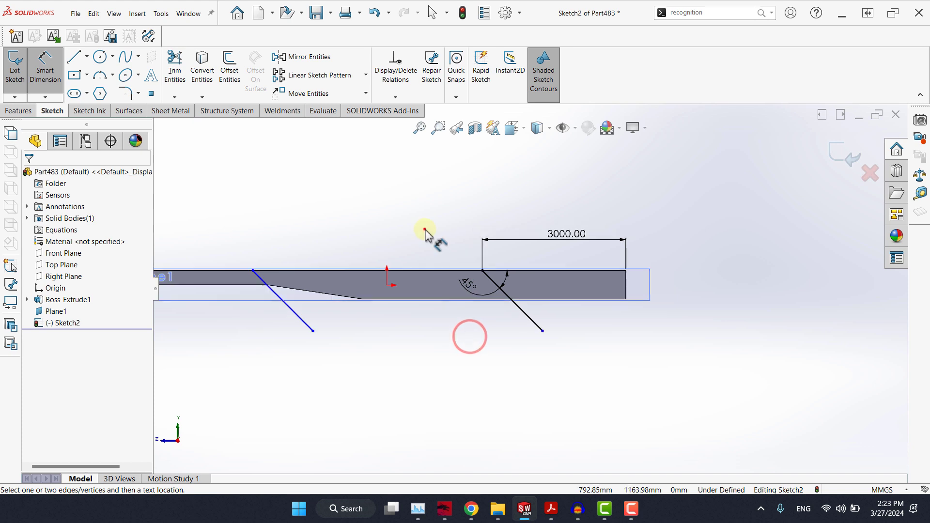
pyautogui.press('Escape')
pyautogui.click(425, 229)
# Step: Make the lower endpoint of the diagonal line nearest the deep end coincident with the beam's bottom edge
pyautogui.scroll(-2, 485, 281)
pyautogui.scroll(-1, 574, 356)
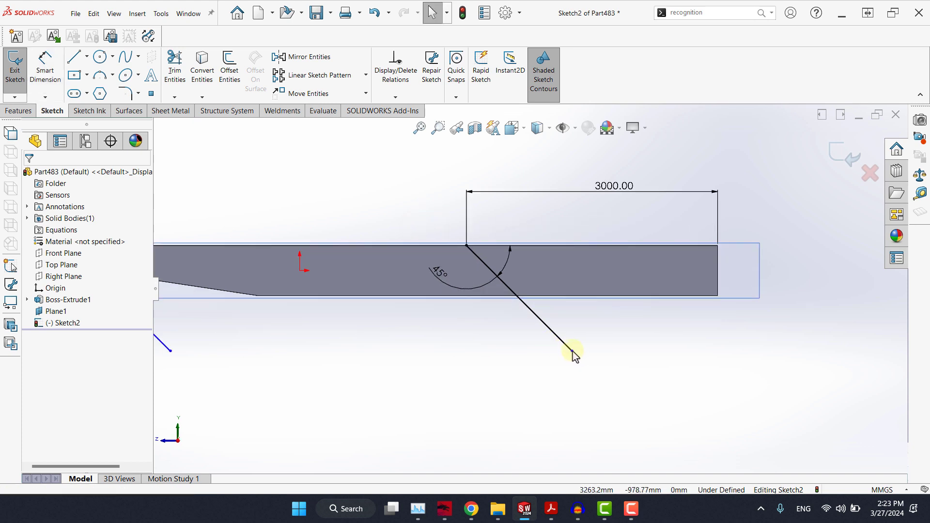
pyautogui.click(572, 350)
pyautogui.scroll(-2, 557, 312)
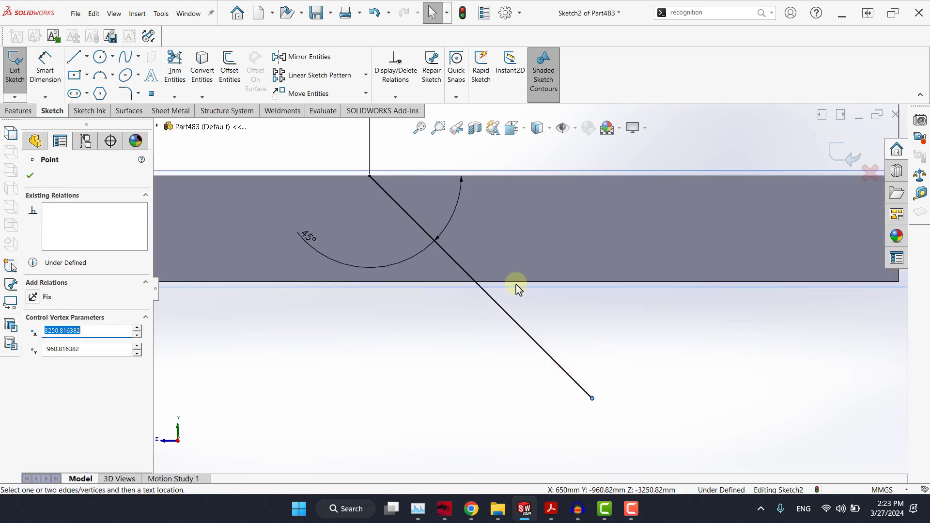
pyautogui.keyDown('ctrl'); pyautogui.click(518, 282); pyautogui.keyUp('ctrl')
pyautogui.click(564, 238)
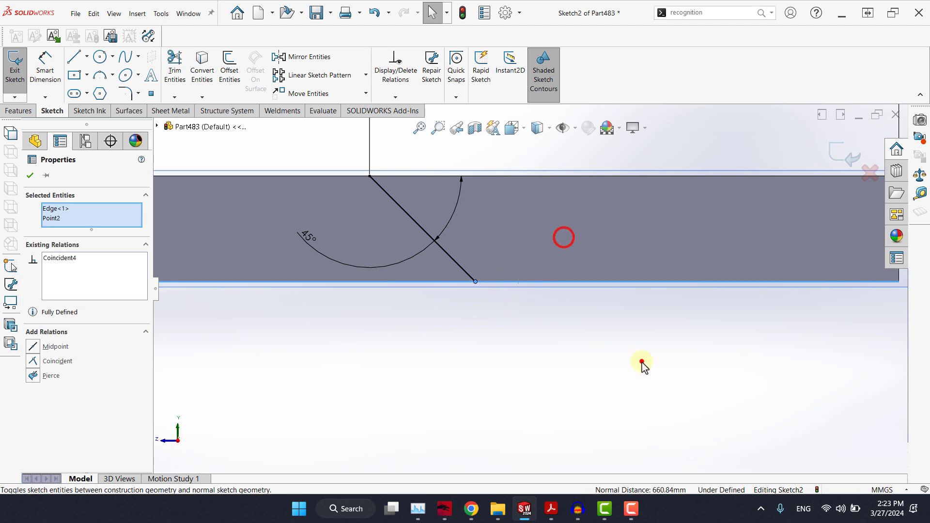
pyautogui.click(642, 363)
# Step: Dimension horizontally from that line's lower endpoint to the other diagonal's upper endpoint, linking the value by equation to the 3000 mm dimension, D2@Sketch2
pyautogui.scroll(3, 517, 347)
pyautogui.click(45, 68)
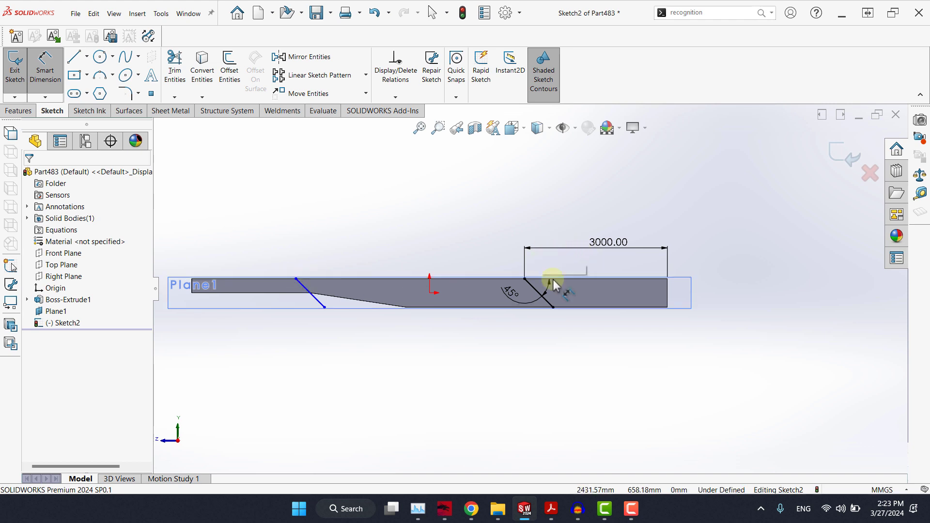
pyautogui.click(553, 307)
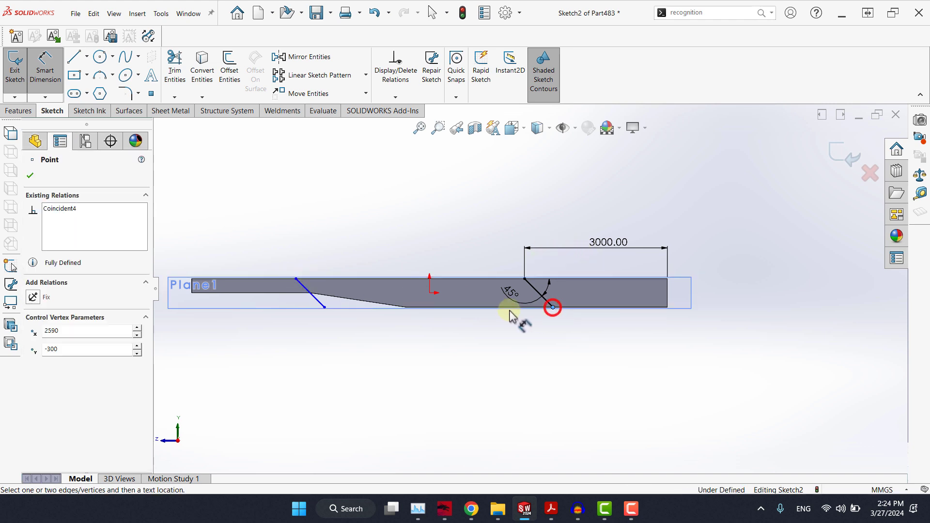
pyautogui.click(296, 280)
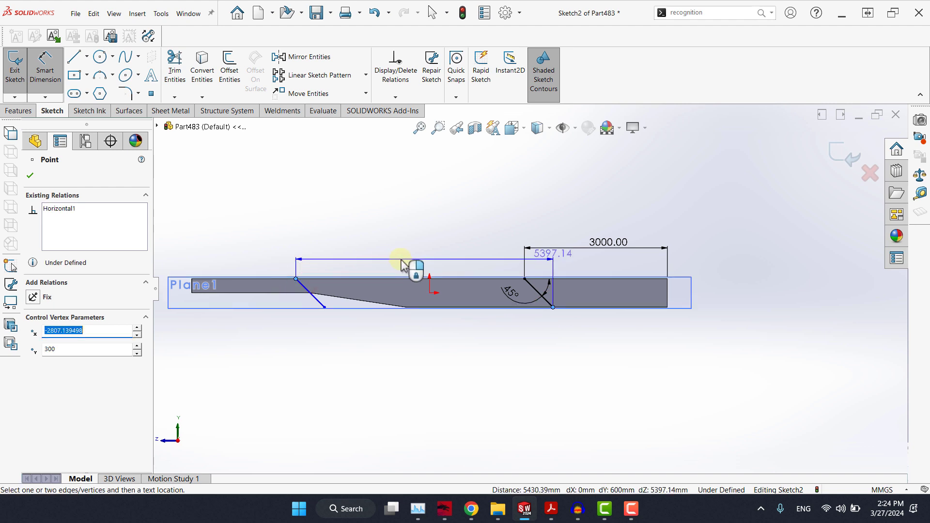
pyautogui.click(402, 264)
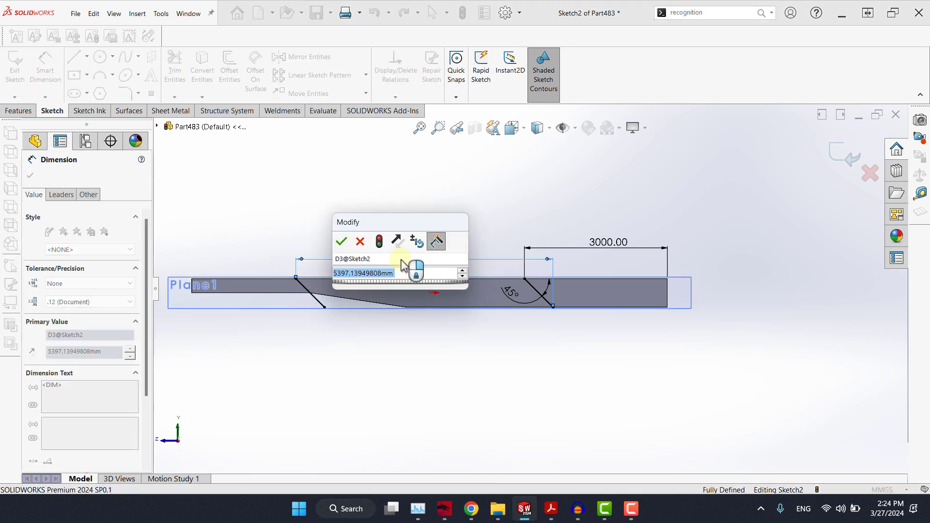
pyautogui.write('=')
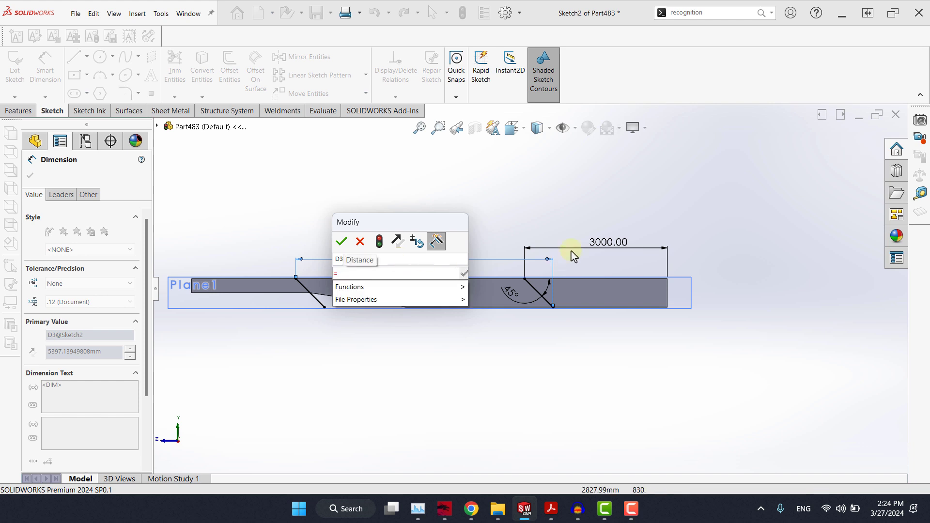
pyautogui.click(603, 242)
pyautogui.click(341, 241)
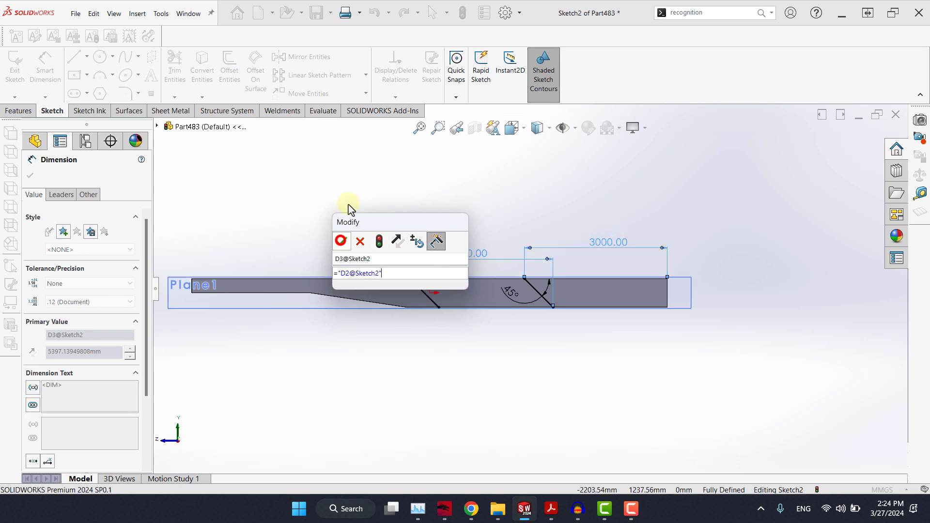
pyautogui.click(351, 181)
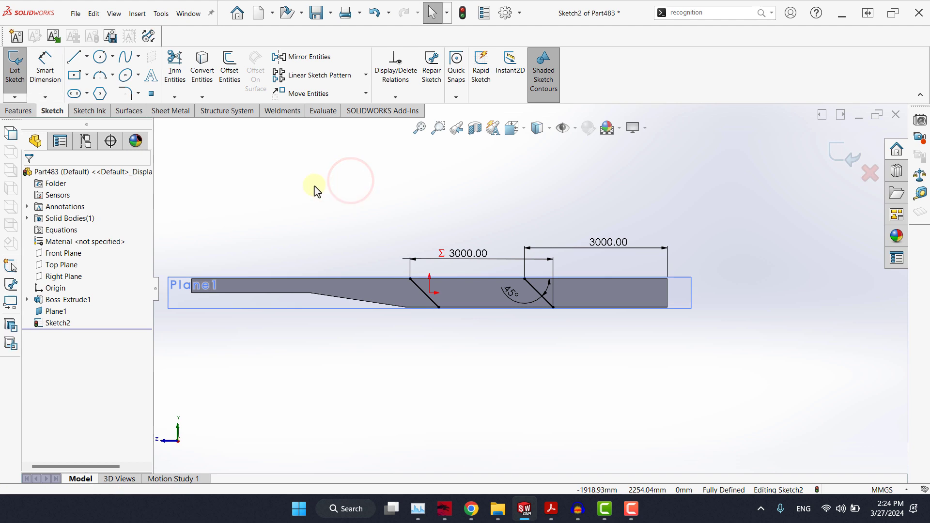
# Step: Sketch a third diagonal line across the beam near the start of the taper, running from above the top edge to below the beam
pyautogui.click(76, 67)
pyautogui.scroll(-2, 320, 266)
pyautogui.click(301, 266)
pyautogui.click(368, 348)
pyautogui.press('Escape')
# Step: Align the third line's upper endpoint horizontally with the middle diagonal's upper endpoint and make the two lines parallel
pyautogui.click(476, 286)
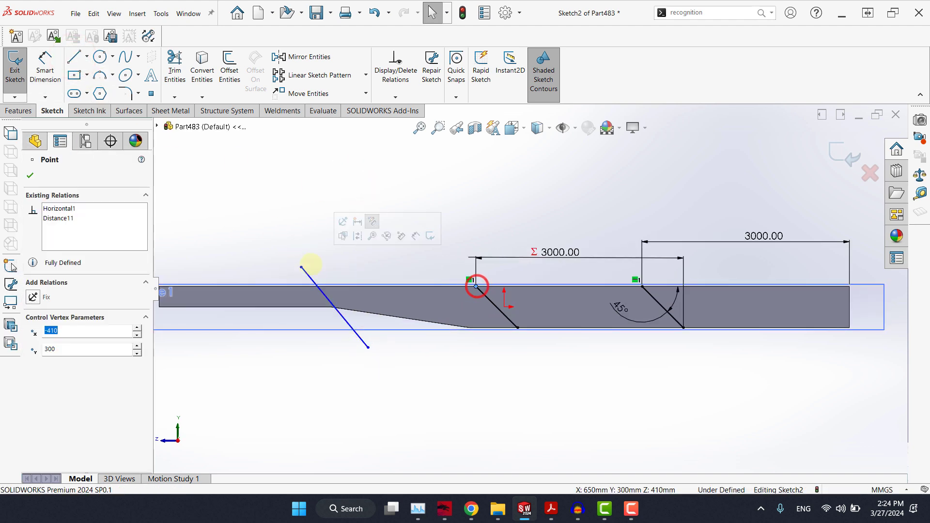
pyautogui.keyDown('ctrl'); pyautogui.click(301, 267); pyautogui.keyUp('ctrl')
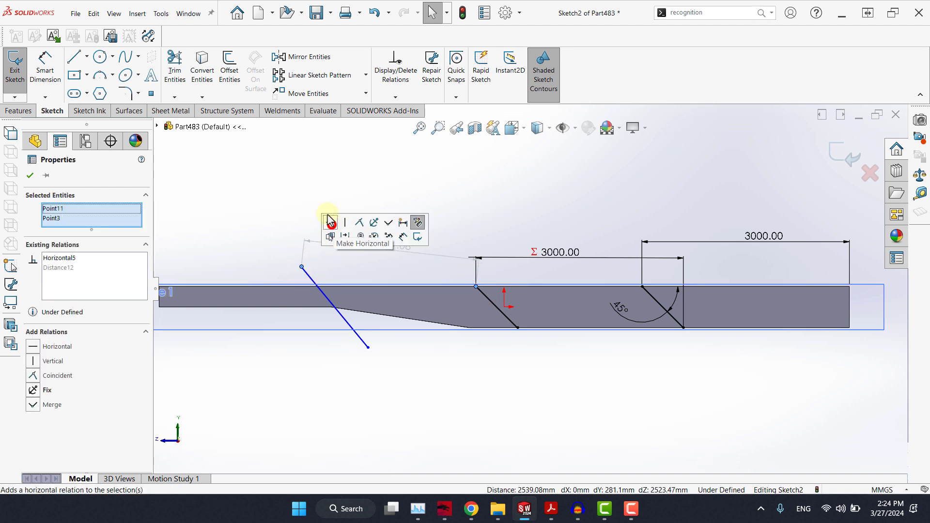
pyautogui.click(307, 203)
pyautogui.click(487, 297)
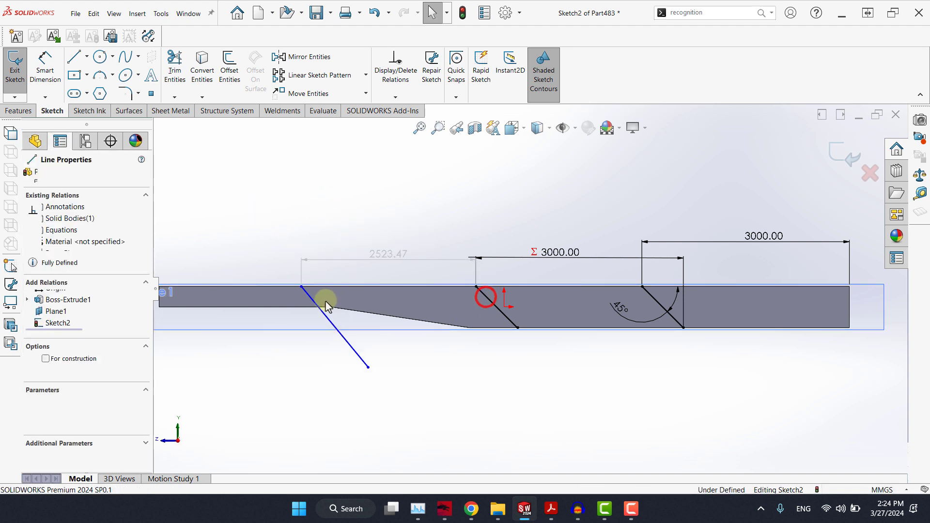
pyautogui.keyDown('ctrl'); pyautogui.click(309, 297); pyautogui.keyUp('ctrl')
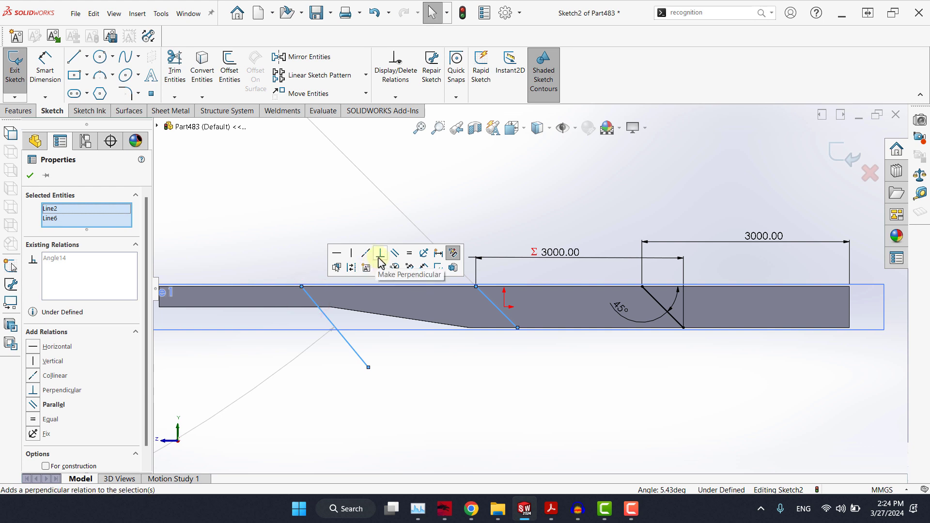
pyautogui.click(394, 255)
pyautogui.click(351, 224)
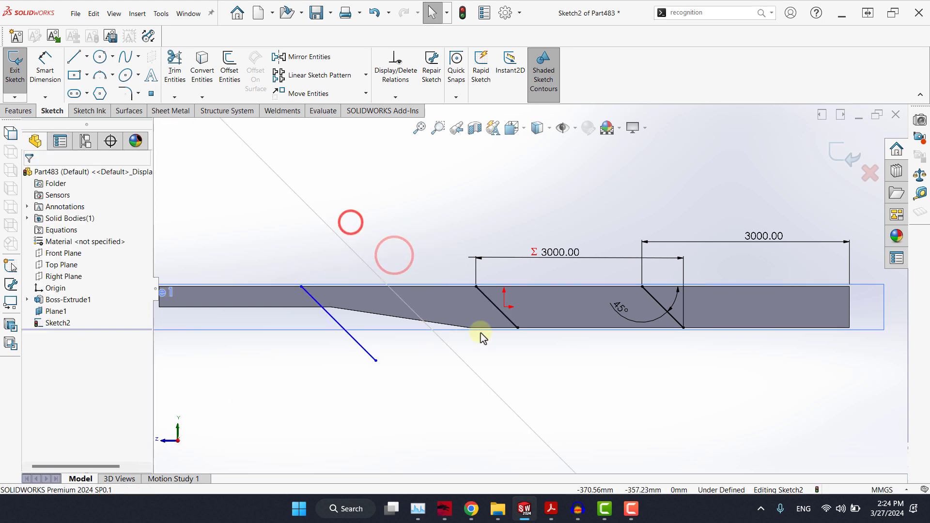
# Step: Add a horizontal relation between the lower endpoints of the middle diagonal and the third line
pyautogui.click(515, 328)
pyautogui.keyDown('ctrl'); pyautogui.click(376, 360); pyautogui.keyUp('ctrl')
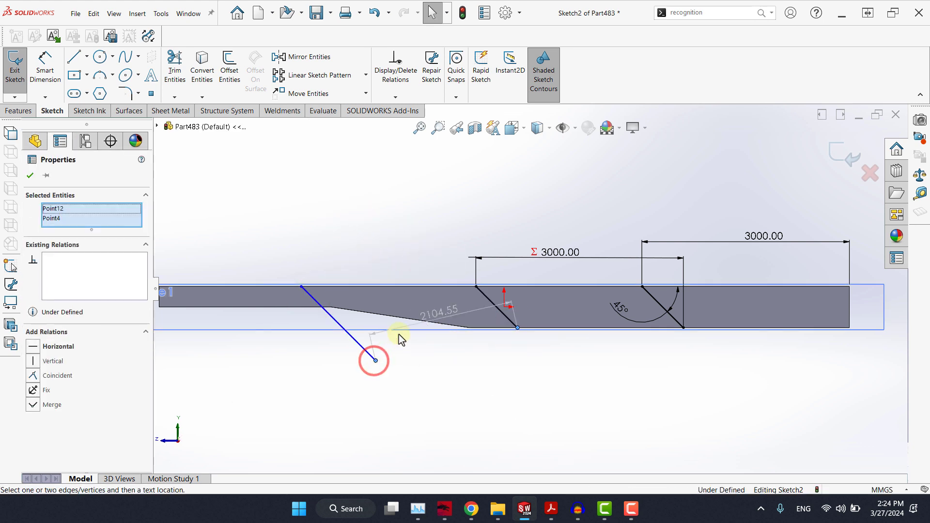
pyautogui.click(401, 318)
pyautogui.click(380, 388)
# Step: Dimension horizontally from the middle diagonal's lower endpoint to the third line's upper endpoint, linking the value by equation to D2@Sketch2
pyautogui.click(45, 68)
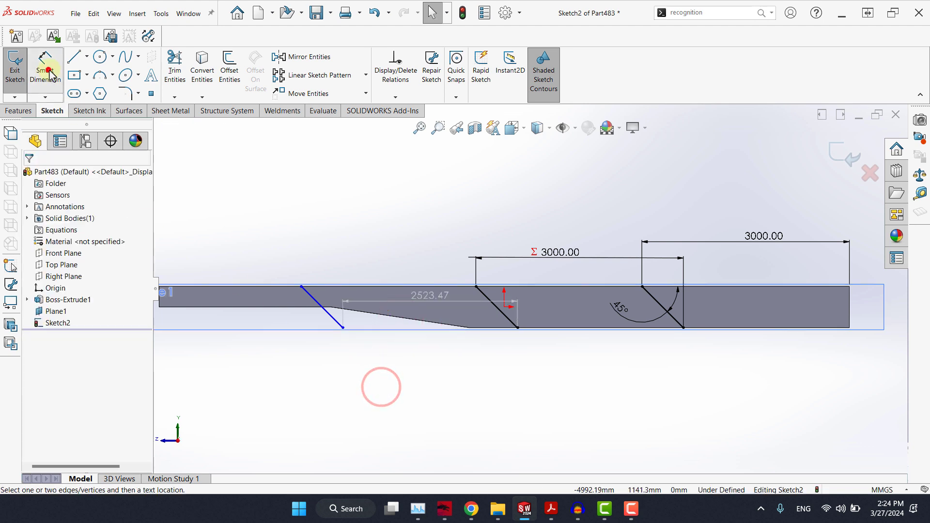
pyautogui.click(517, 328)
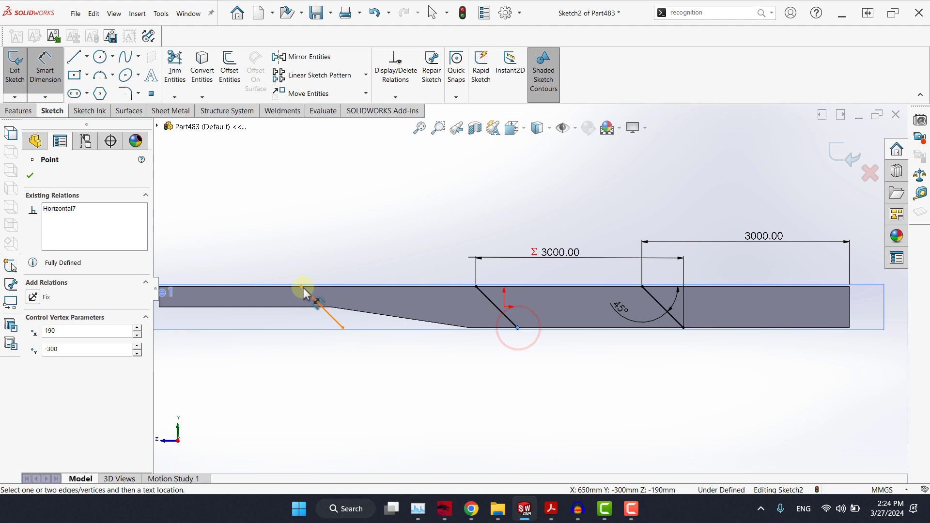
pyautogui.click(302, 287)
pyautogui.click(356, 260)
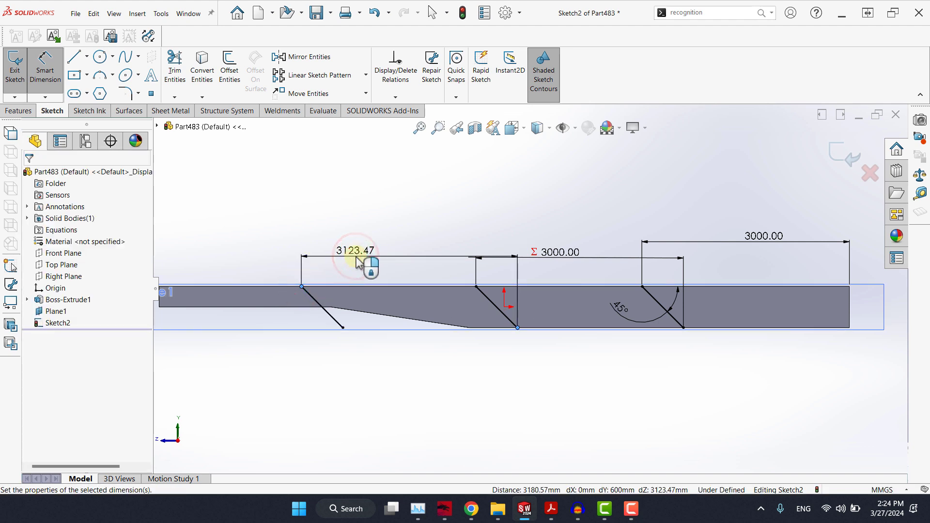
pyautogui.write('=')
pyautogui.click(756, 238)
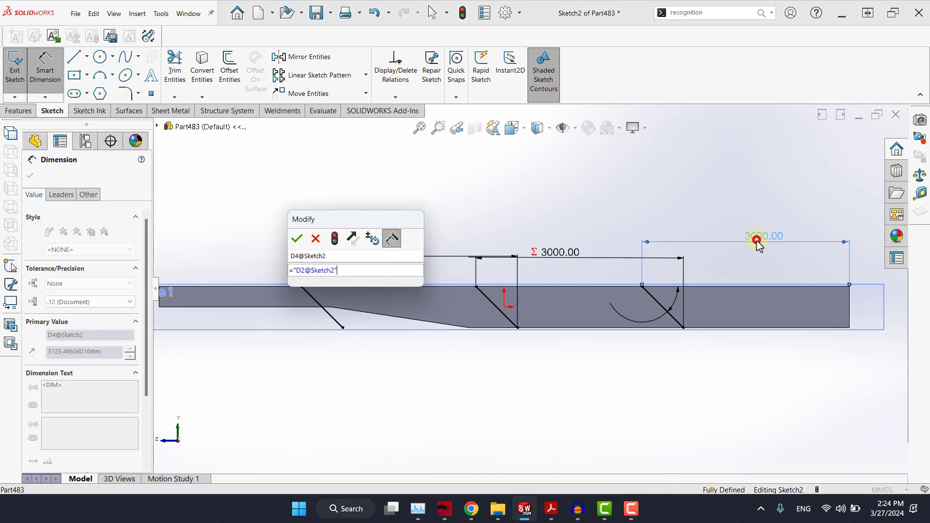
pyautogui.click(292, 160)
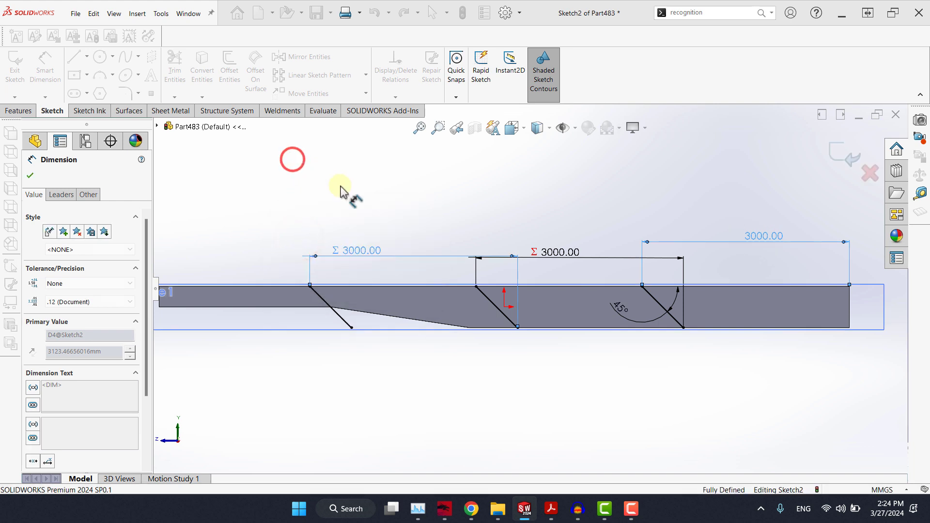
pyautogui.scroll(3, 374, 270)
pyautogui.click(466, 245)
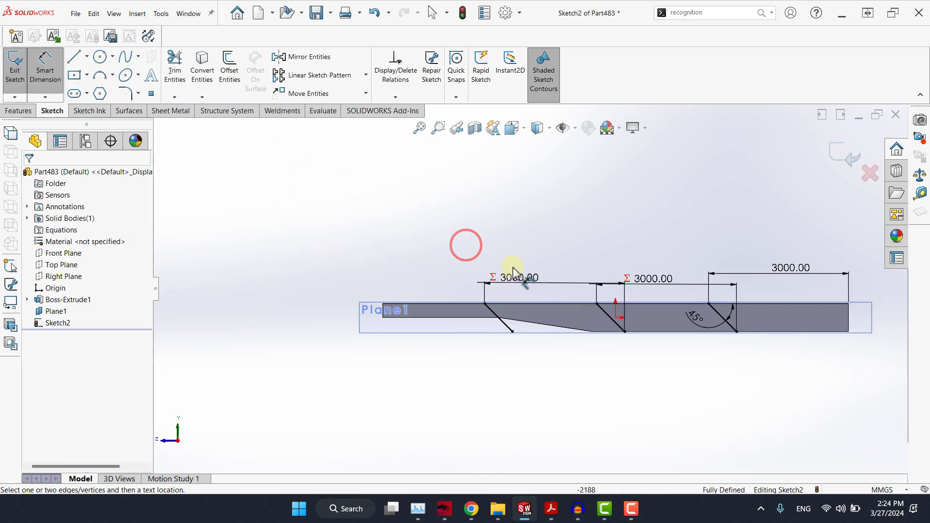
pyautogui.press('Escape')
# Step: Hide the reference planes in the graphics view
pyautogui.scroll(-5, 475, 277)
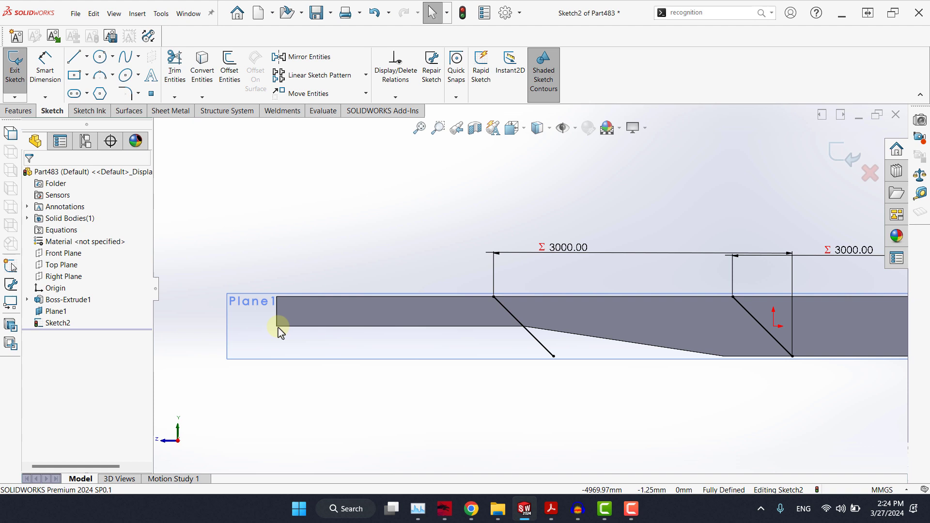
pyautogui.click(562, 128)
pyautogui.click(359, 185)
# Step: Draw a horizontal centerline about 2480 mm long along the shallow section's bottom edge, from the beam's end corner to the third diagonal line
pyautogui.click(86, 56)
pyautogui.click(83, 80)
pyautogui.click(276, 326)
pyautogui.scroll(-4, 518, 335)
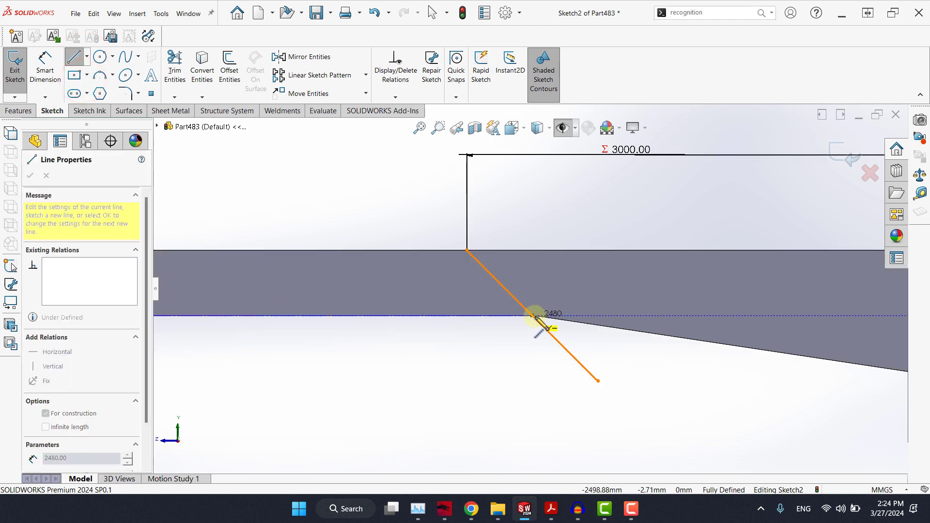
pyautogui.scroll(-5, 535, 318)
pyautogui.click(557, 293)
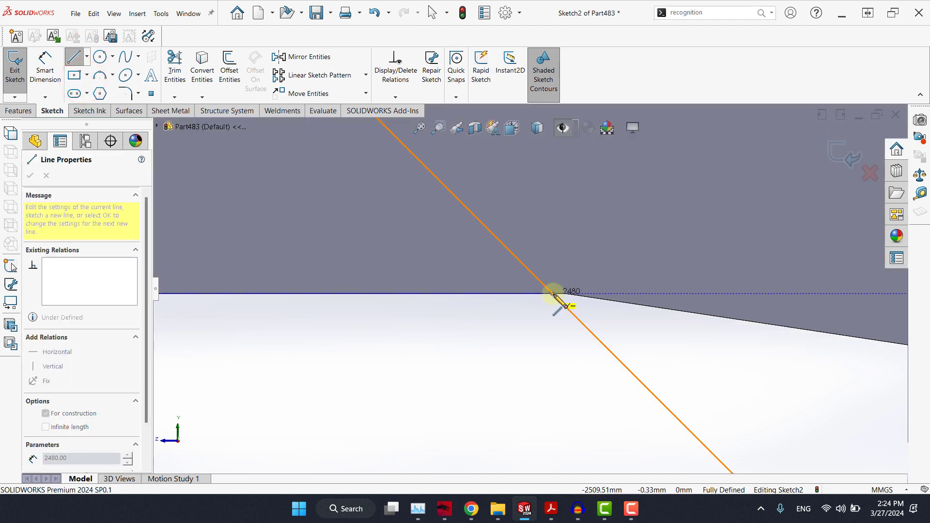
pyautogui.press('Escape')
pyautogui.scroll(4, 367, 306)
pyautogui.scroll(1, 365, 303)
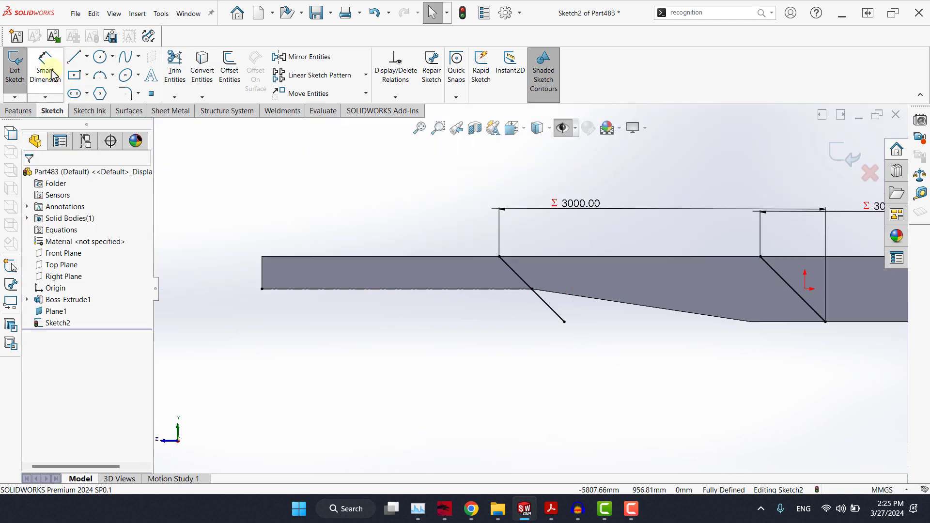
# Step: Add a driven dimension for the length of the centerline under the shallow section and exit the sketch
pyautogui.click(48, 68)
pyautogui.click(356, 289)
pyautogui.click(364, 333)
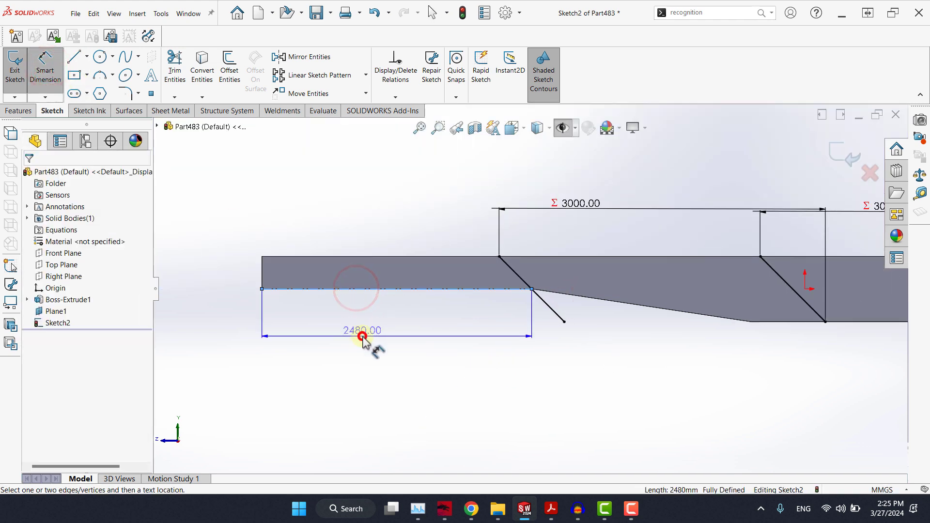
pyautogui.click(390, 183)
pyautogui.click(310, 189)
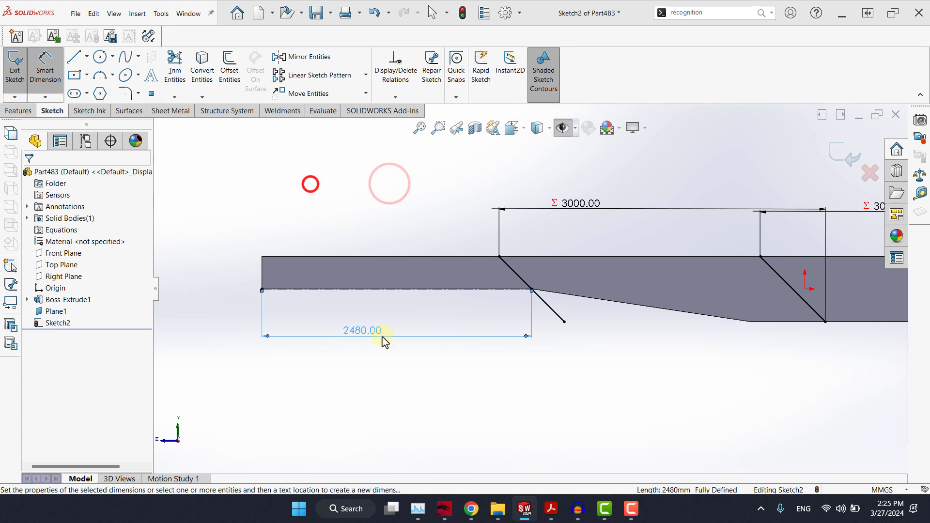
pyautogui.click(383, 383)
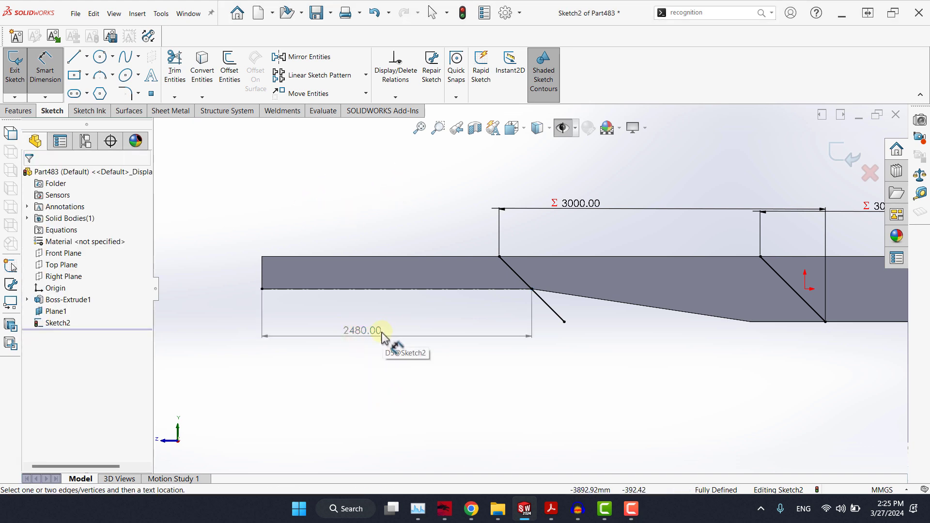
pyautogui.scroll(3, 407, 273)
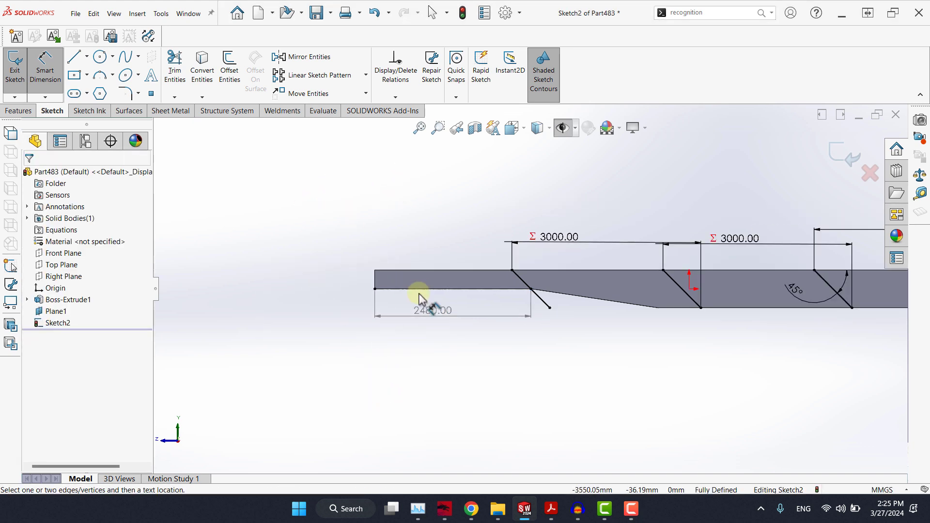
pyautogui.click(851, 149)
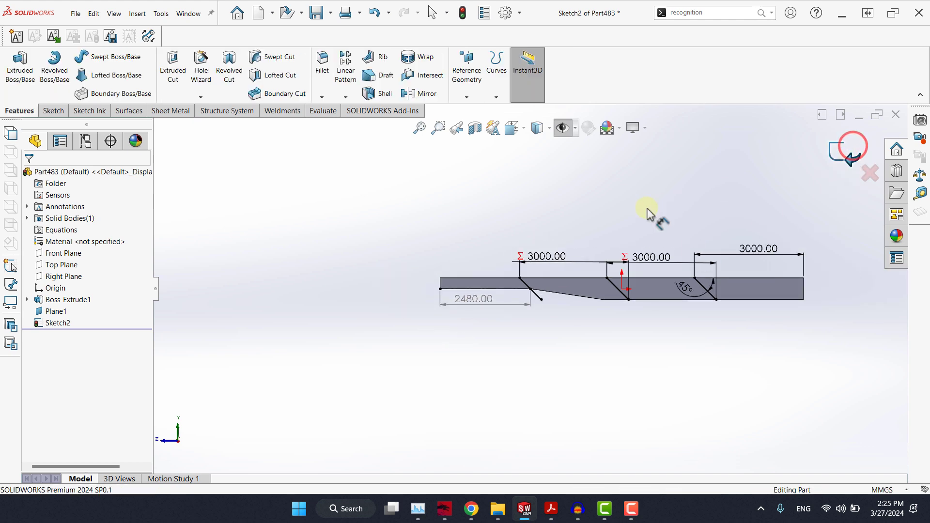
# Step: Start the Split command and clear the preselected Sketch2 from its trim tools
pyautogui.click(772, 13)
pyautogui.click(697, 26)
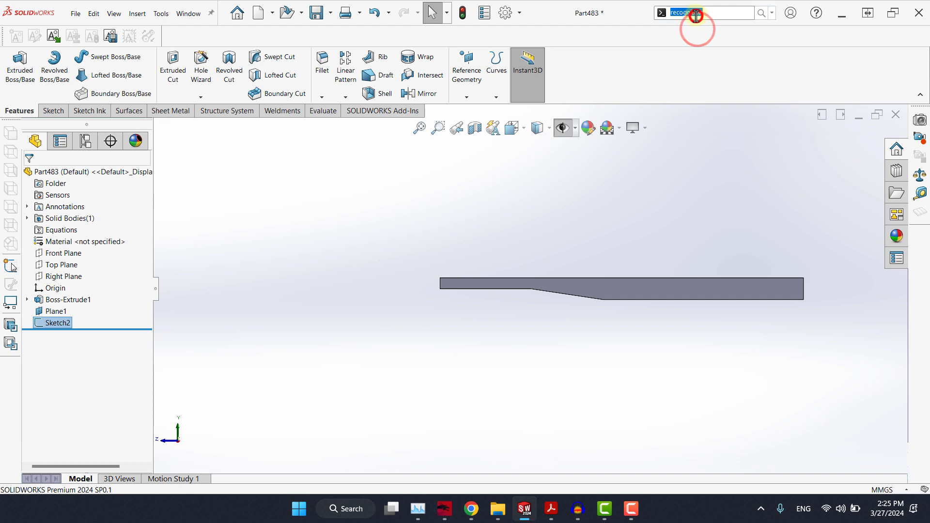
pyautogui.write('split')
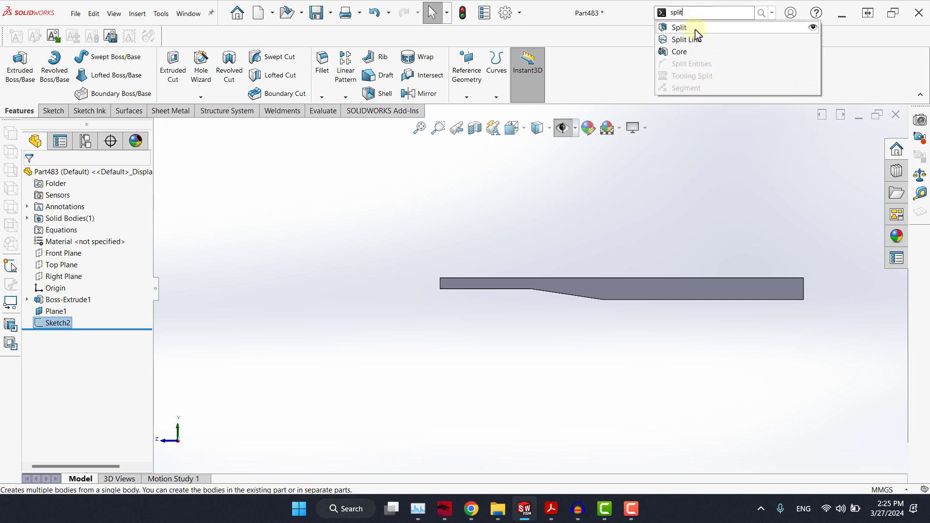
pyautogui.click(696, 28)
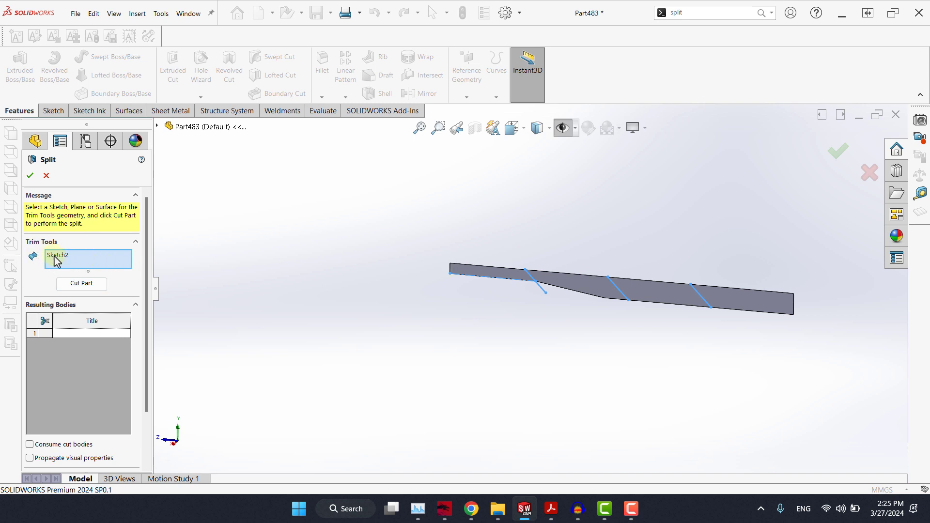
pyautogui.rightClick(83, 265)
pyautogui.click(94, 270)
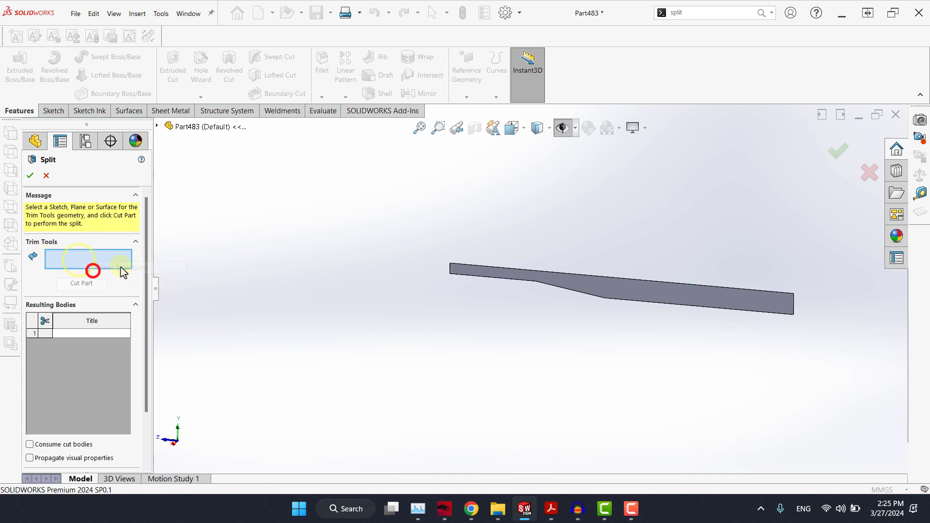
# Step: Turn the display of hidden planes and sketches back on in the graphics view
pyautogui.click(577, 134)
pyautogui.click(574, 134)
pyautogui.click(562, 128)
pyautogui.click(515, 152)
pyautogui.click(559, 130)
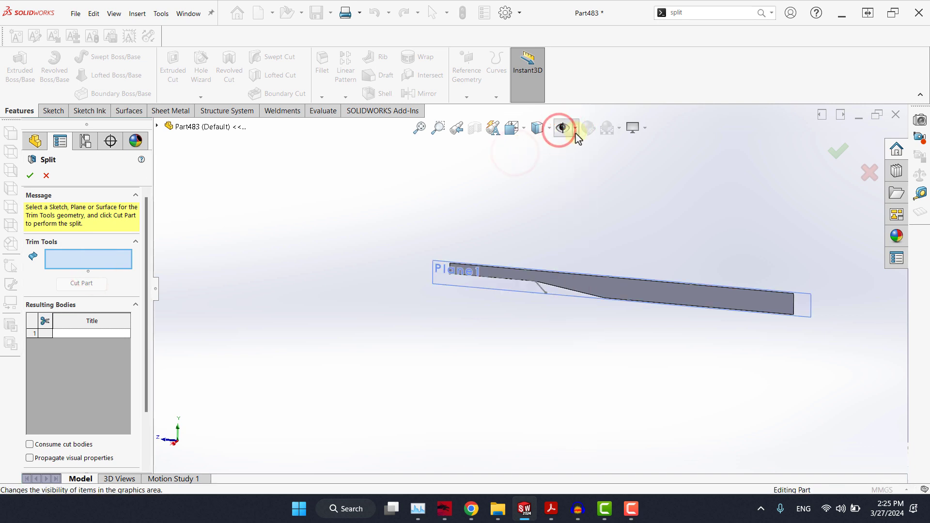
pyautogui.click(576, 129)
pyautogui.click(487, 215)
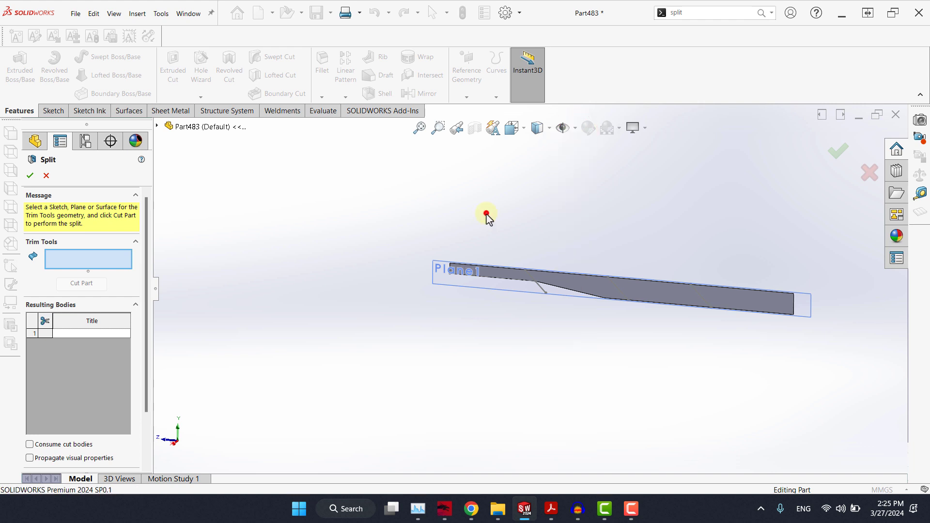
pyautogui.click(541, 289)
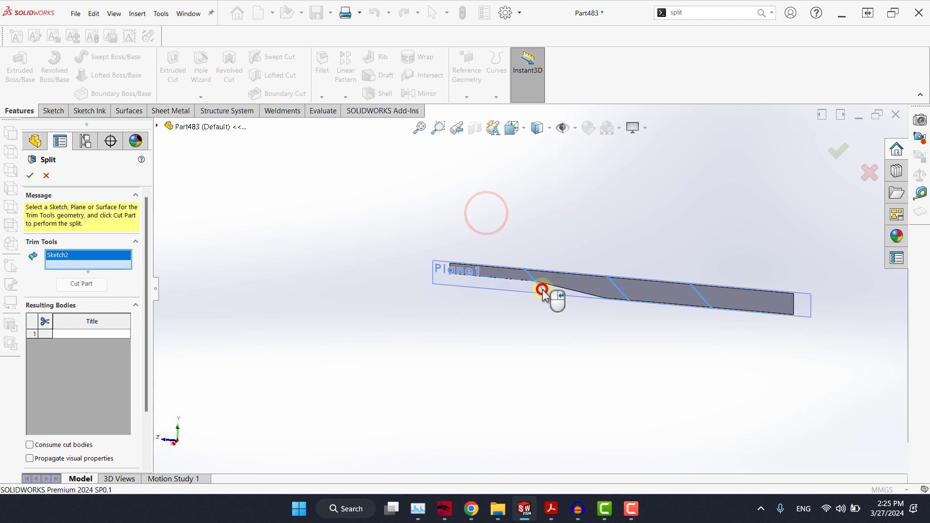
pyautogui.rightClick(80, 260)
pyautogui.click(96, 271)
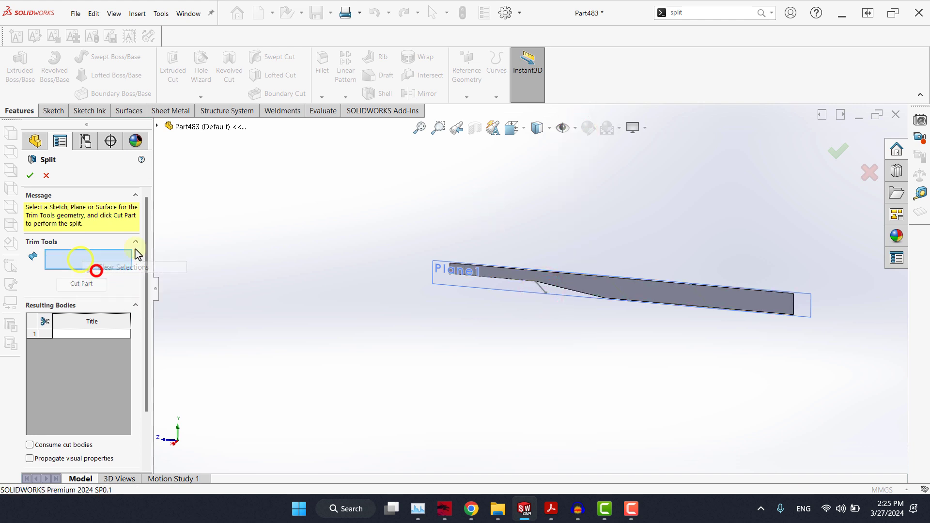
# Step: Set Sketch2 and the beam's side face as the split's trim tools and cut the part
pyautogui.click(156, 127)
pyautogui.click(194, 280)
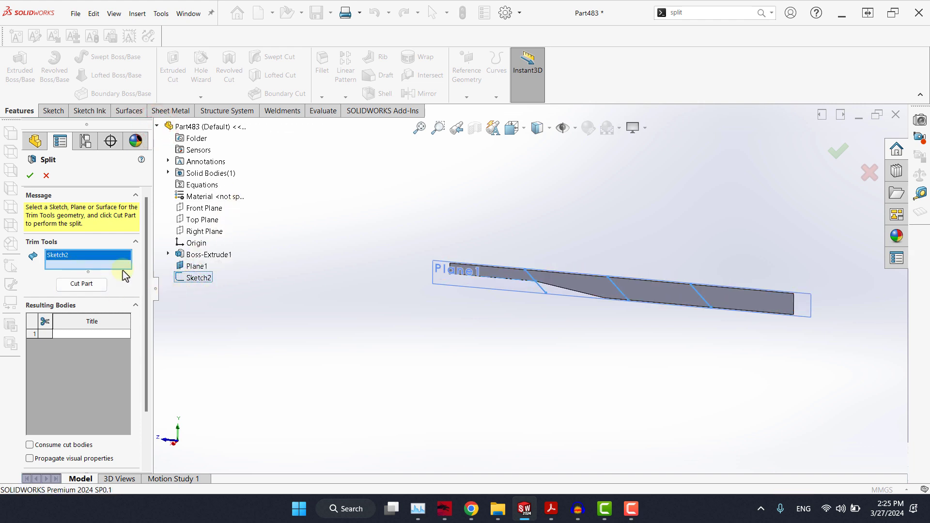
pyautogui.click(582, 290)
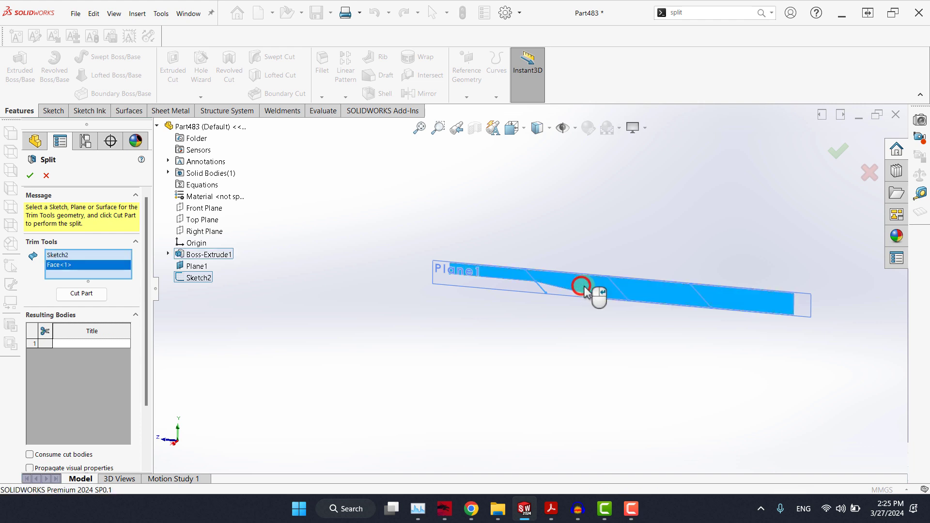
pyautogui.click(79, 294)
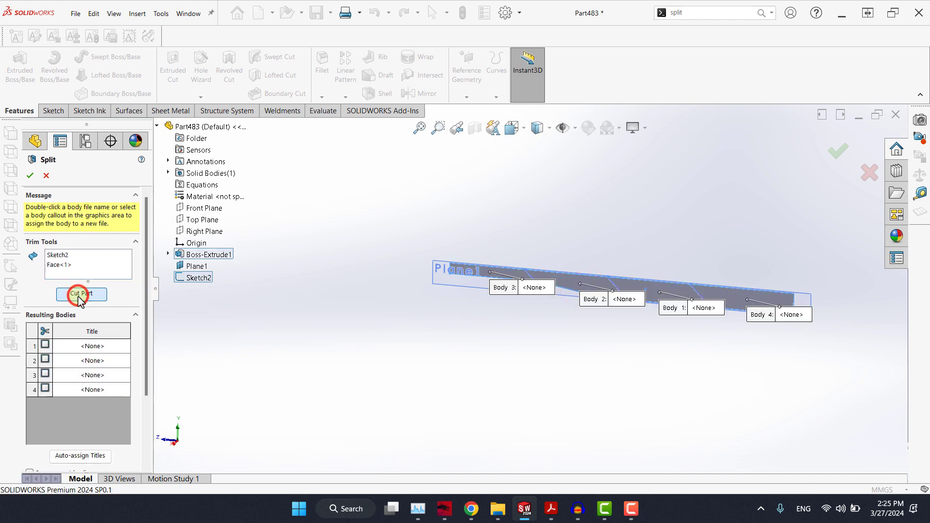
# Step: Move the body callouts clear below the beam and select all four resulting bodies to complete the split
pyautogui.scroll(-2, 652, 306)
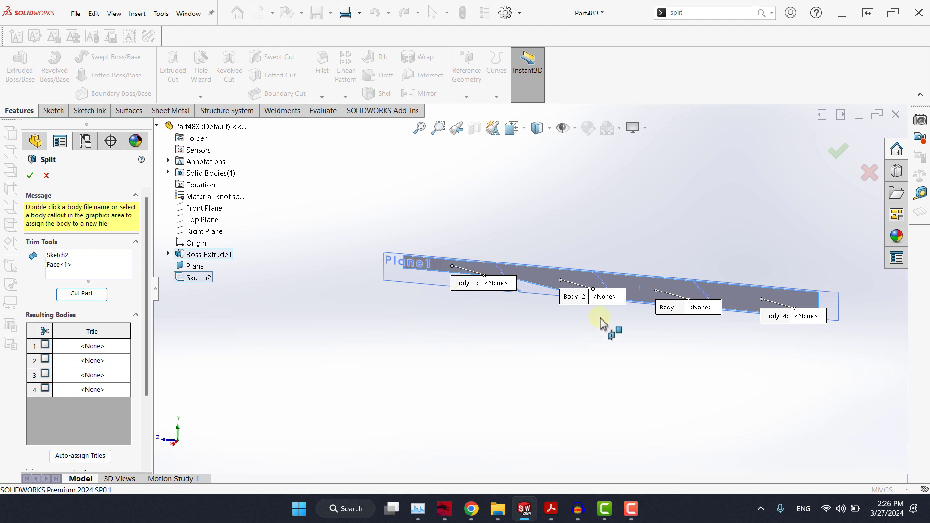
pyautogui.moveTo(472, 285); pyautogui.dragTo(378, 320)
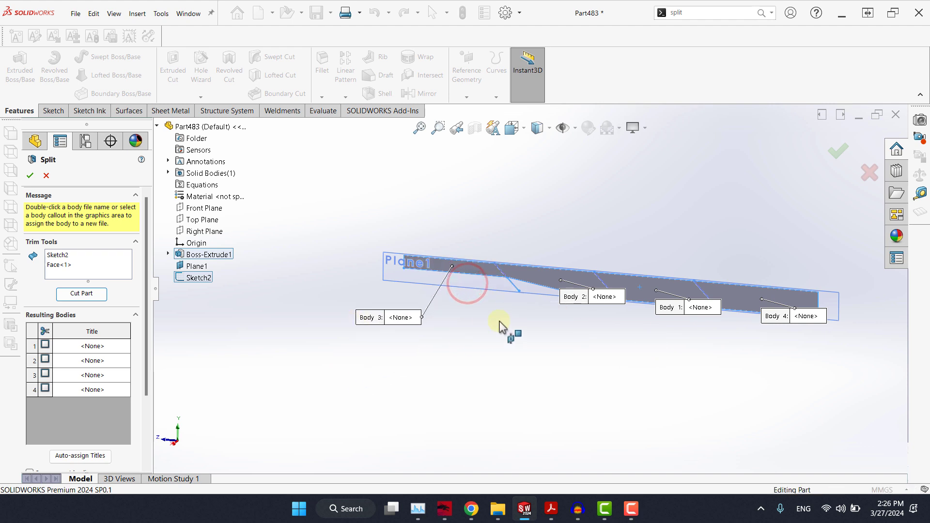
pyautogui.moveTo(597, 298); pyautogui.dragTo(549, 329)
pyautogui.moveTo(690, 307); pyautogui.dragTo(647, 349)
pyautogui.moveTo(793, 319); pyautogui.dragTo(753, 340)
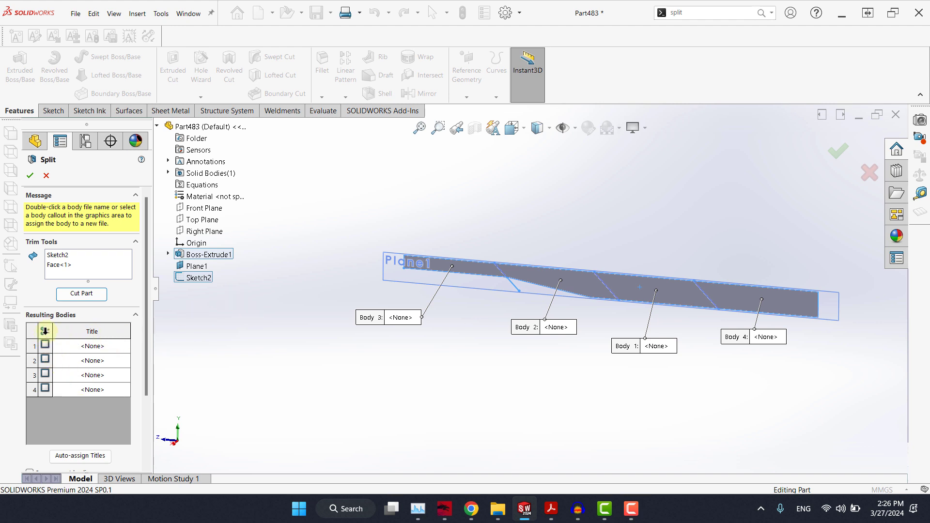
pyautogui.click(45, 331)
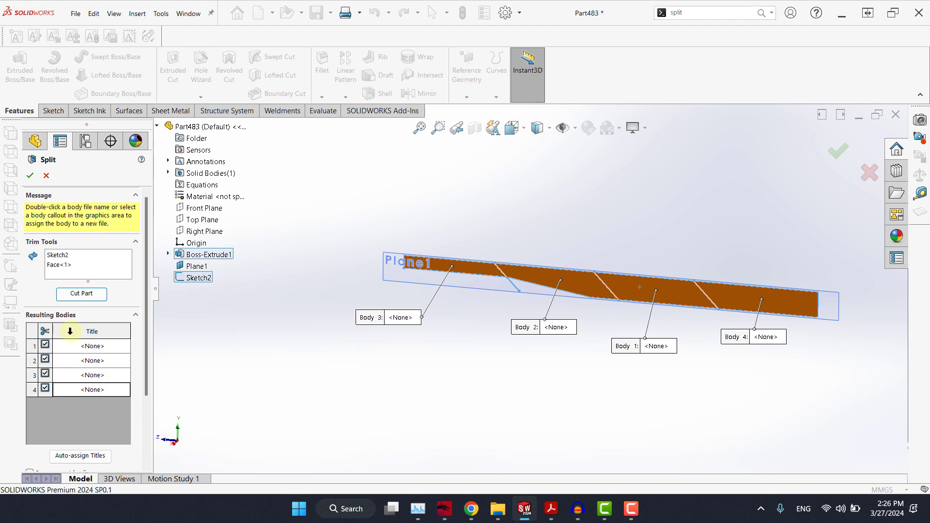
pyautogui.click(30, 179)
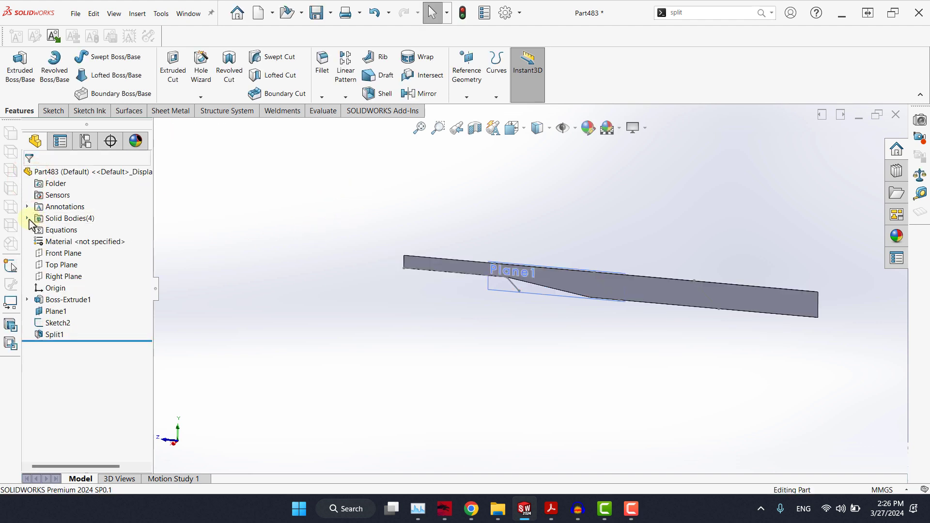
# Step: Highlight the split bodies from the Solid Bodies folder and examine the cut lines along the beam
pyautogui.click(28, 218)
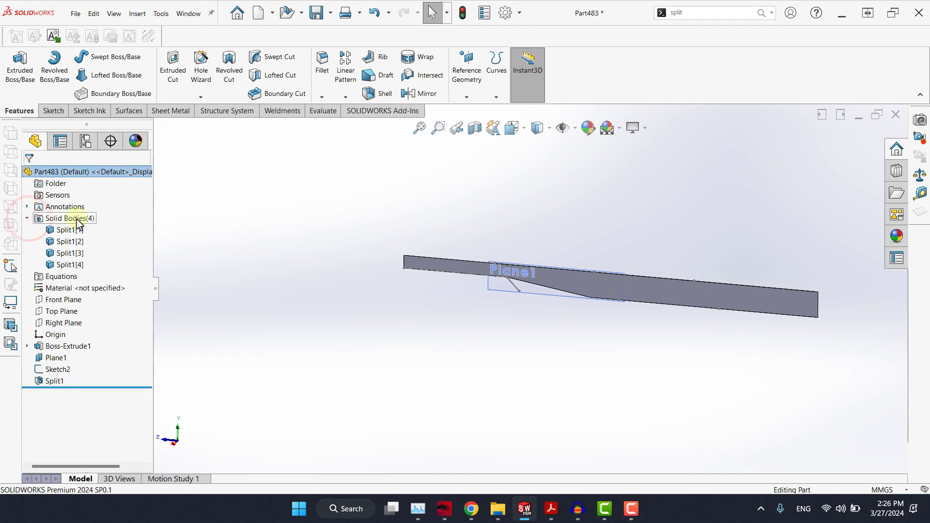
pyautogui.click(77, 232)
pyautogui.keyDown('shift'); pyautogui.click(70, 264); pyautogui.keyUp('shift')
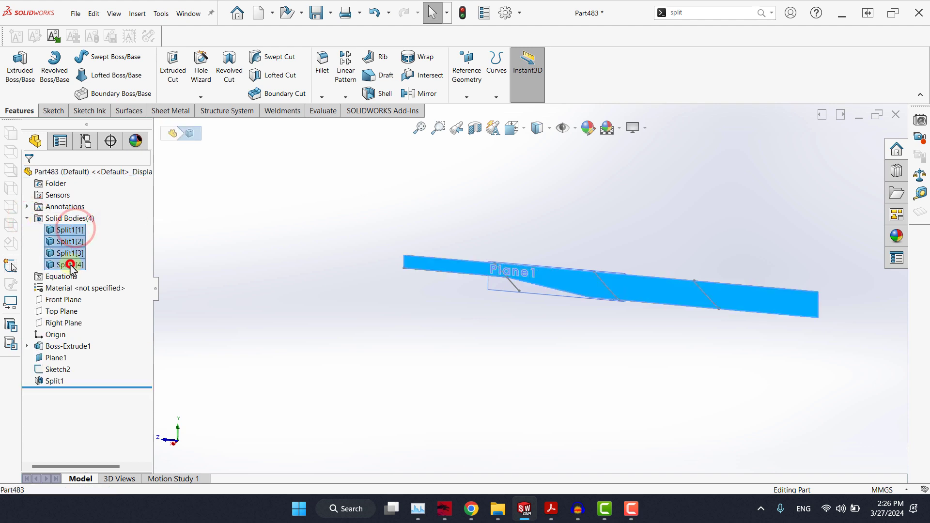
pyautogui.click(286, 265)
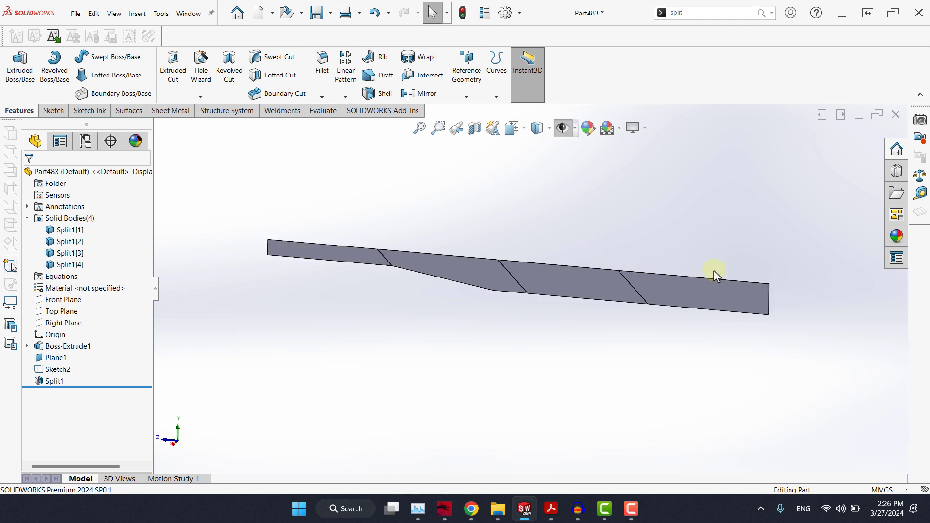
pyautogui.moveTo(655, 236); pyautogui.dragTo(657, 276, button='middle')
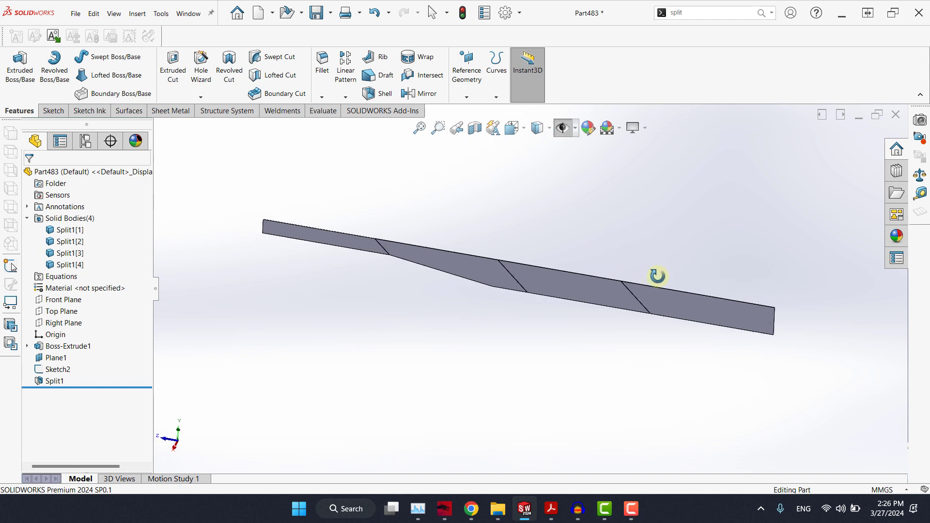
# Step: Show the hidden planes and sketches again and check how Plane1 sits within the beam's thickness
pyautogui.click(564, 128)
pyautogui.click(529, 149)
pyautogui.click(56, 358)
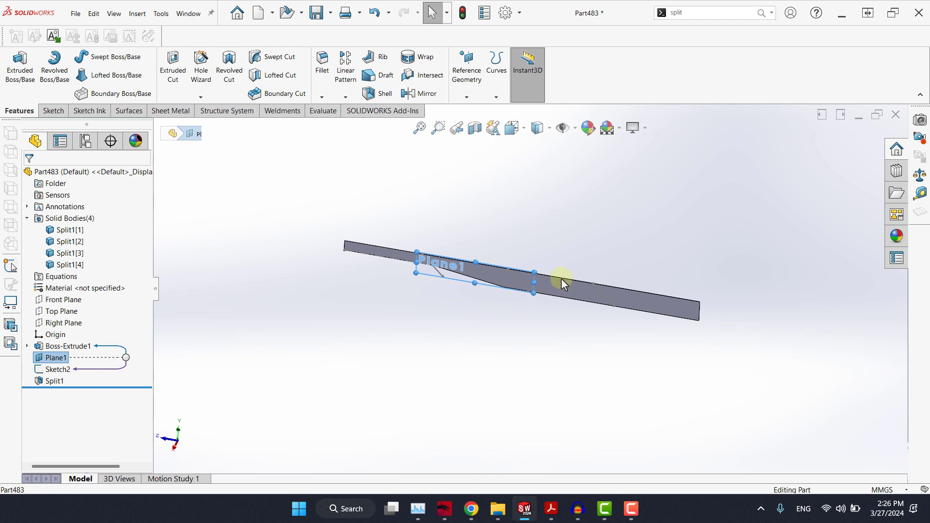
pyautogui.moveTo(528, 243); pyautogui.dragTo(548, 292, button='middle')
pyautogui.scroll(-6, 528, 281)
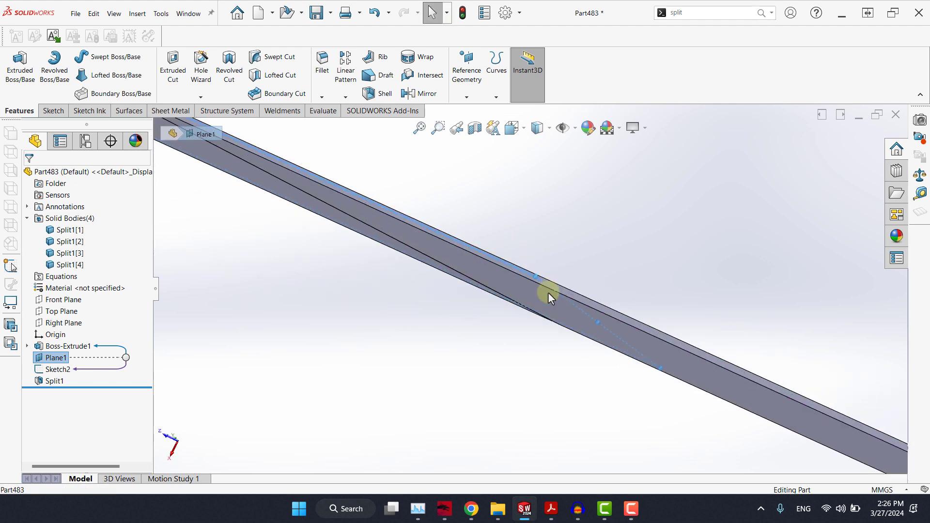
pyautogui.scroll(5, 551, 294)
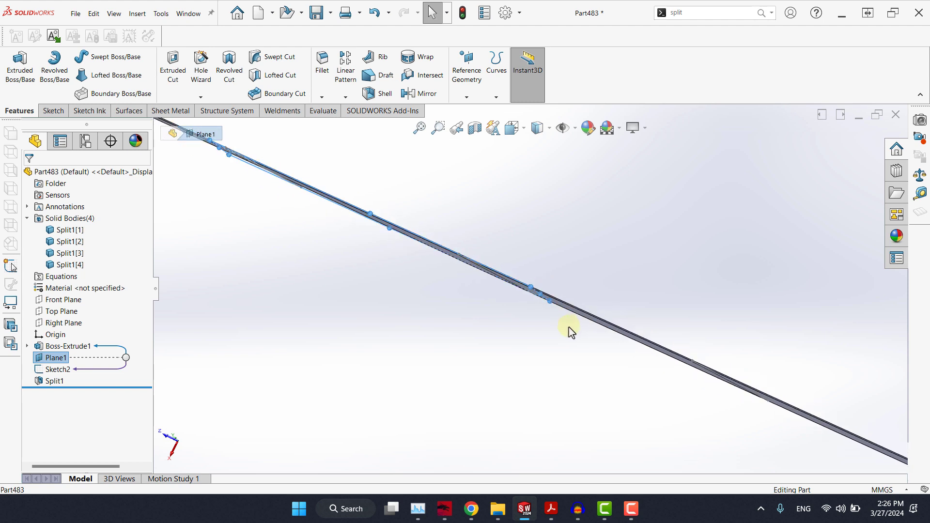
pyautogui.moveTo(531, 332); pyautogui.dragTo(509, 291, button='middle')
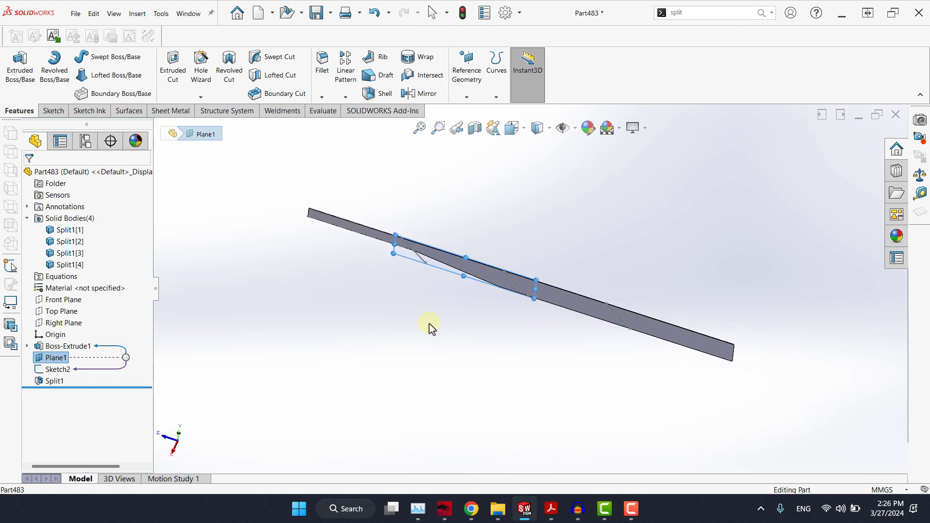
# Step: Start a sketch on Plane1 and draw a horizontal line along the beam's full top edge, from corner to corner
pyautogui.click(338, 351)
pyautogui.click(50, 359)
pyautogui.click(59, 344)
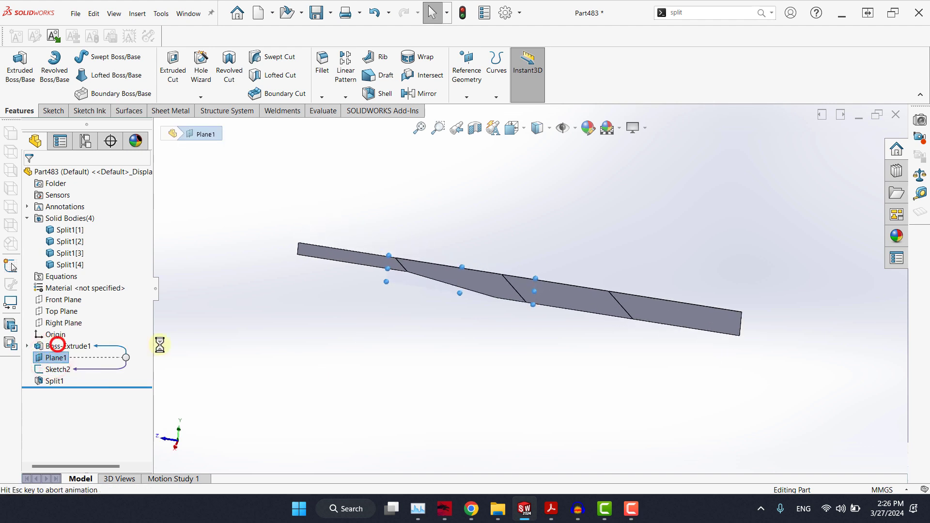
pyautogui.click(306, 362)
pyautogui.click(74, 57)
pyautogui.scroll(-5, 708, 290)
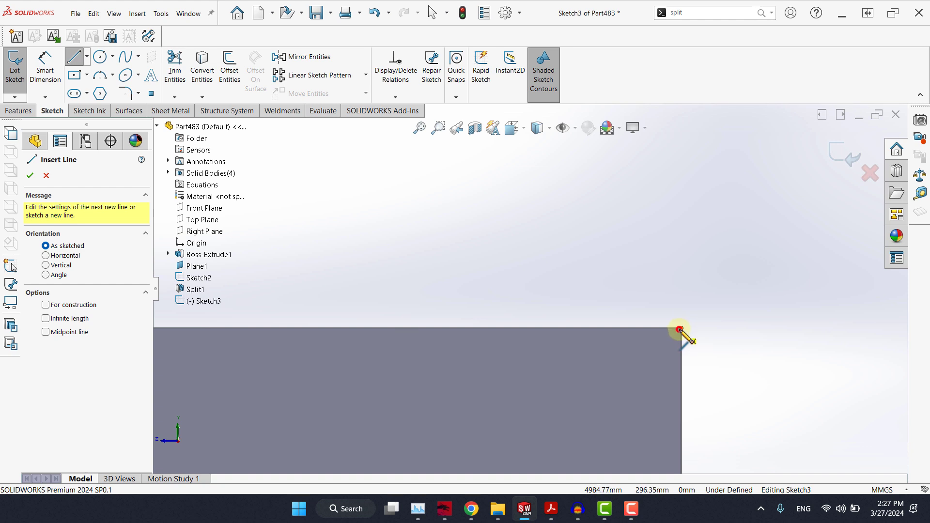
pyautogui.click(680, 330)
pyautogui.scroll(6, 536, 322)
pyautogui.scroll(-4, 461, 292)
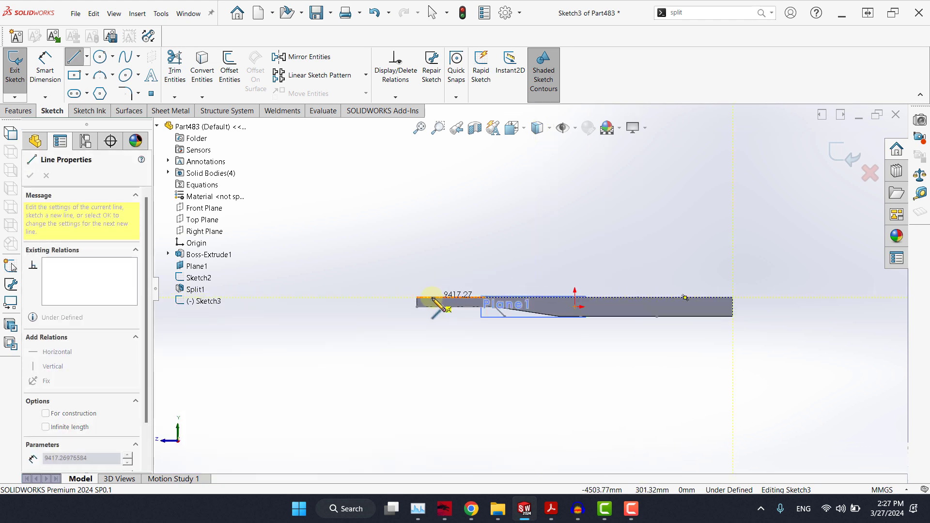
pyautogui.scroll(-5, 439, 305)
pyautogui.click(322, 316)
pyautogui.press('Escape')
pyautogui.scroll(4, 498, 282)
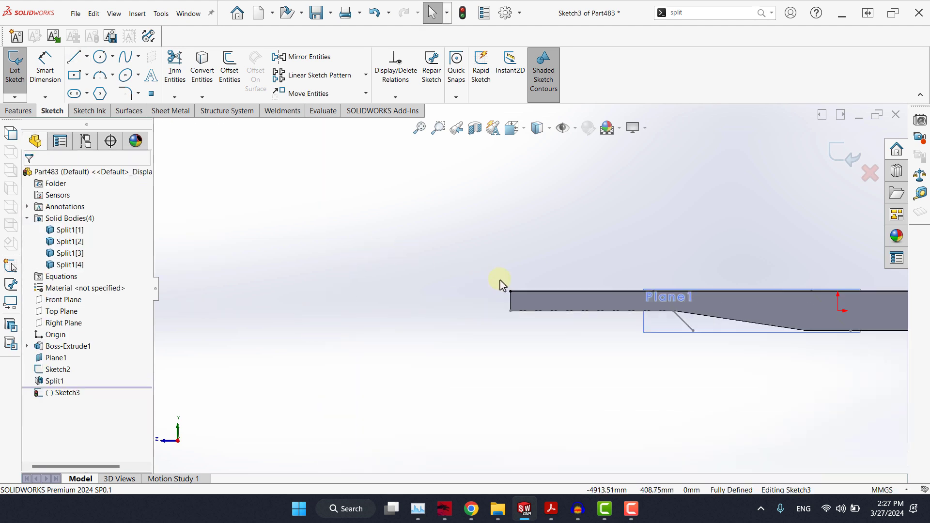
pyautogui.scroll(3, 499, 284)
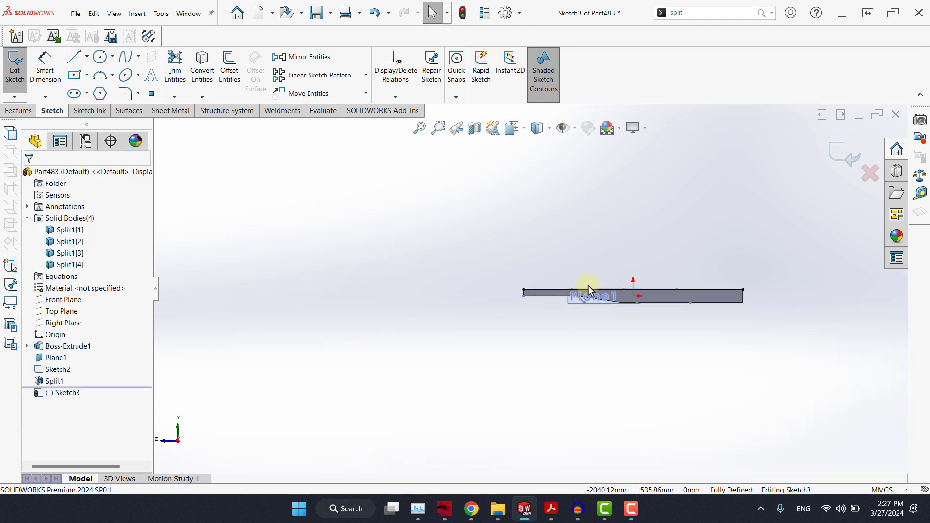
pyautogui.scroll(-3, 720, 266)
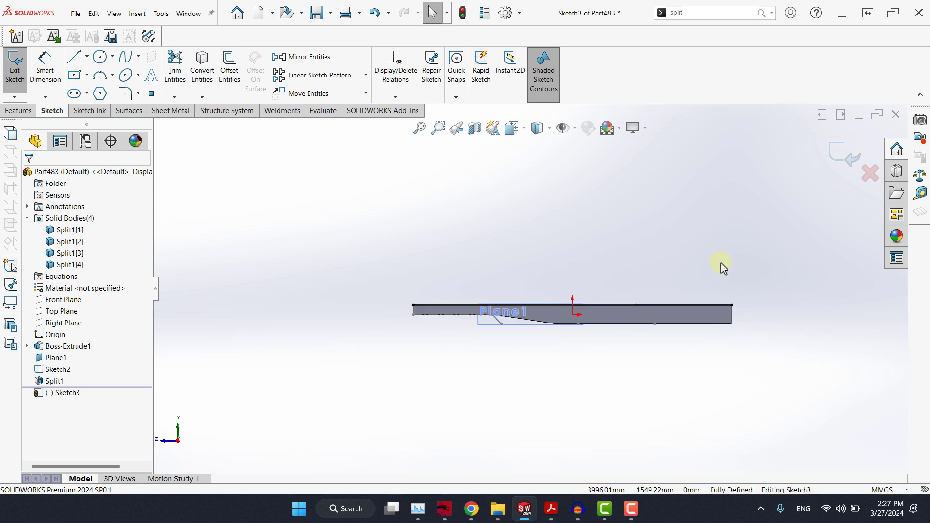
# Step: Close the flange sketch and set up a mid-plane extrusion of its line, 200 mm deep and not merged with the web
pyautogui.click(846, 160)
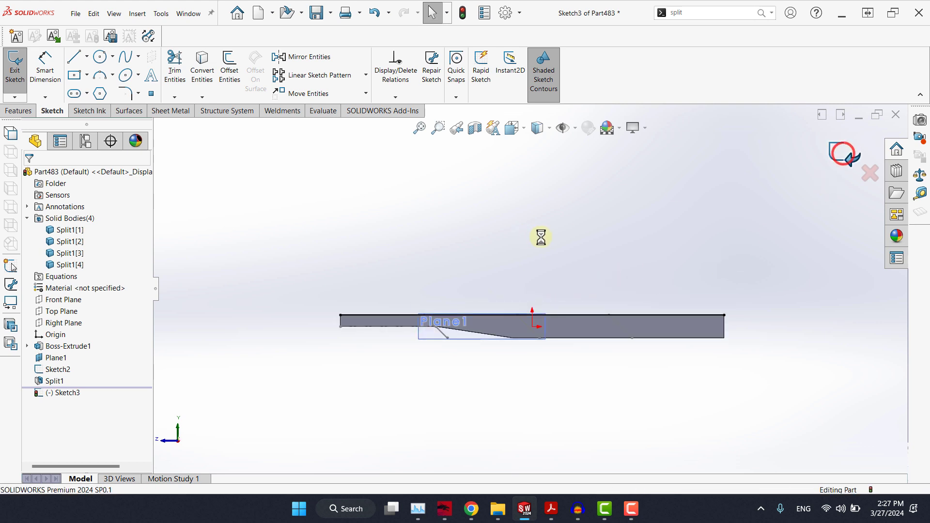
pyautogui.moveTo(546, 241)
pyautogui.mouseDown(button='middle')
pyautogui.moveTo(535, 285)
pyautogui.moveTo(557, 308)
pyautogui.mouseUp(button='middle')
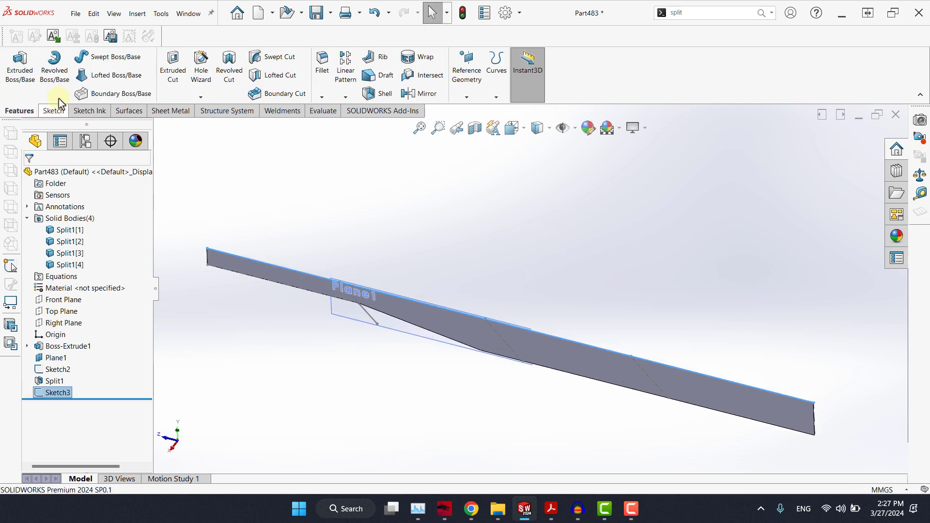
pyautogui.click(27, 77)
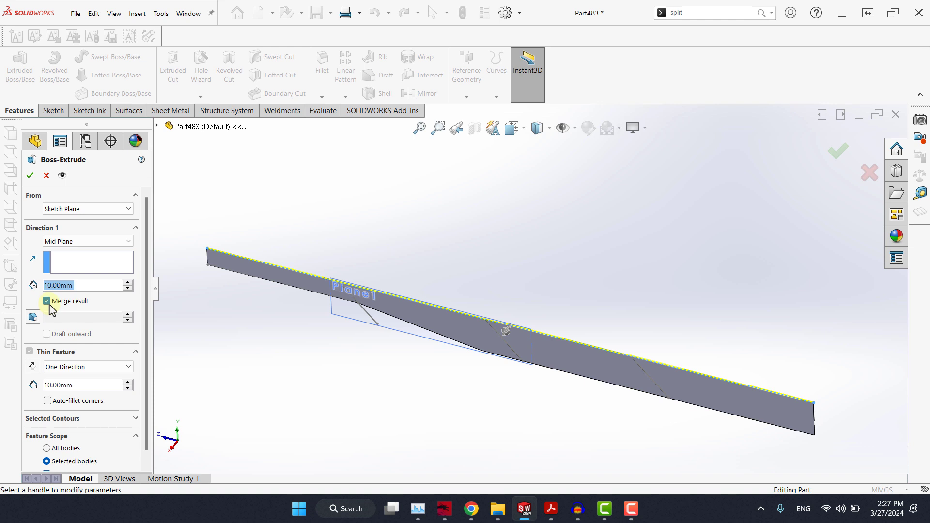
pyautogui.click(47, 302)
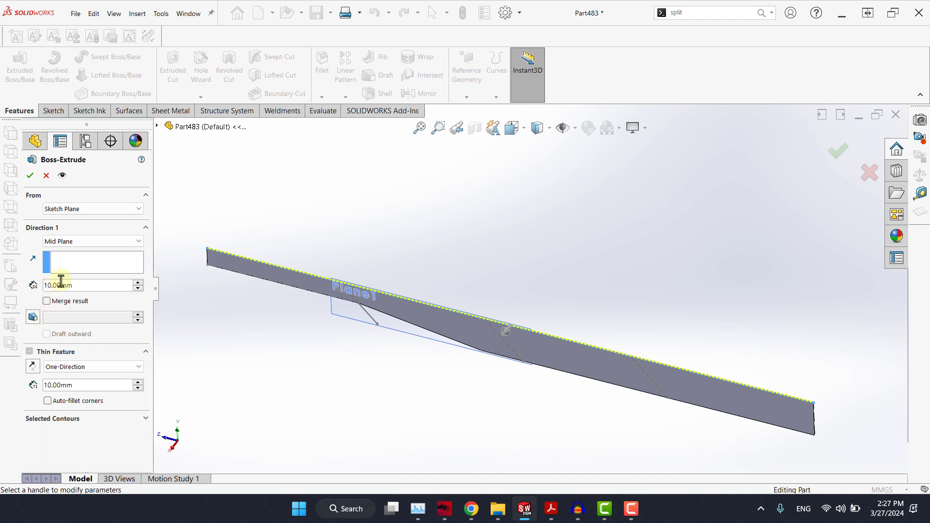
pyautogui.click(89, 244)
pyautogui.click(88, 244)
pyautogui.click(74, 286)
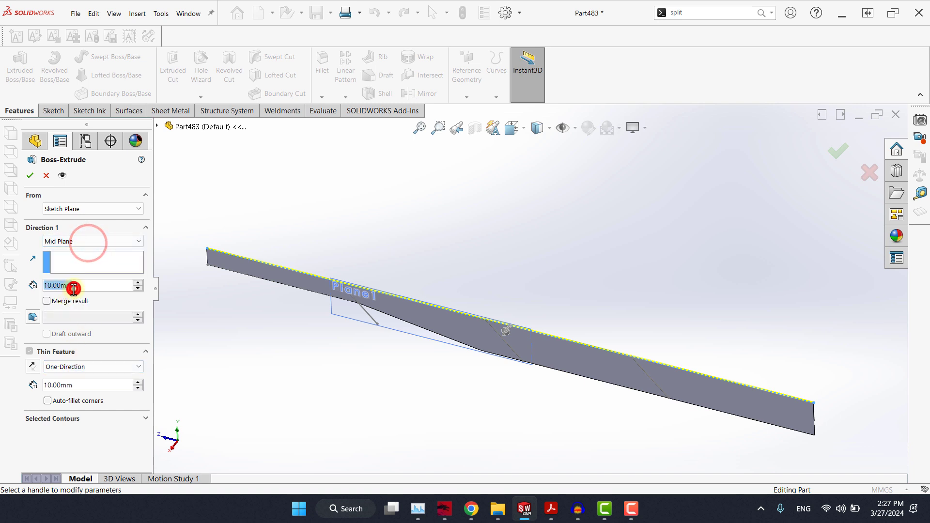
pyautogui.write('200')
pyautogui.press('Return')
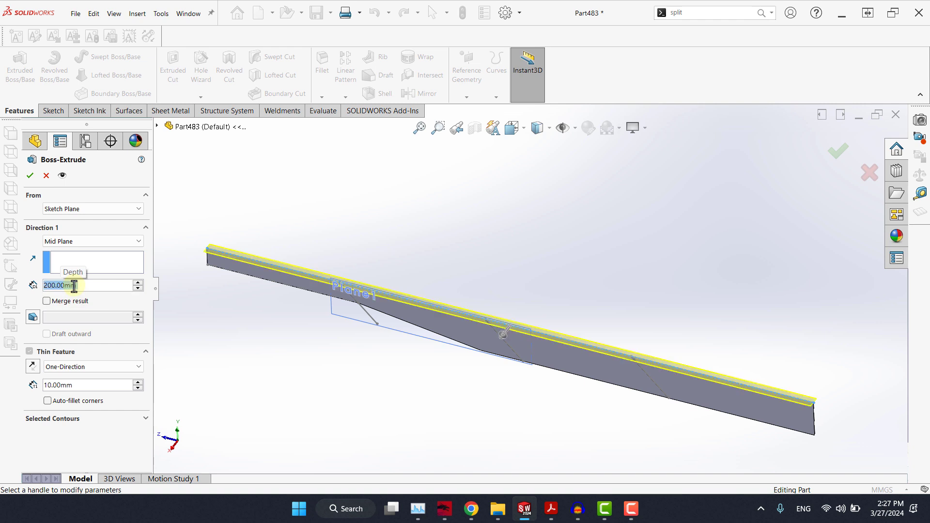
# Step: Check the flange preview against the web from the back view and accept the 10 mm one-direction thin extrusion
pyautogui.scroll(-6, 746, 385)
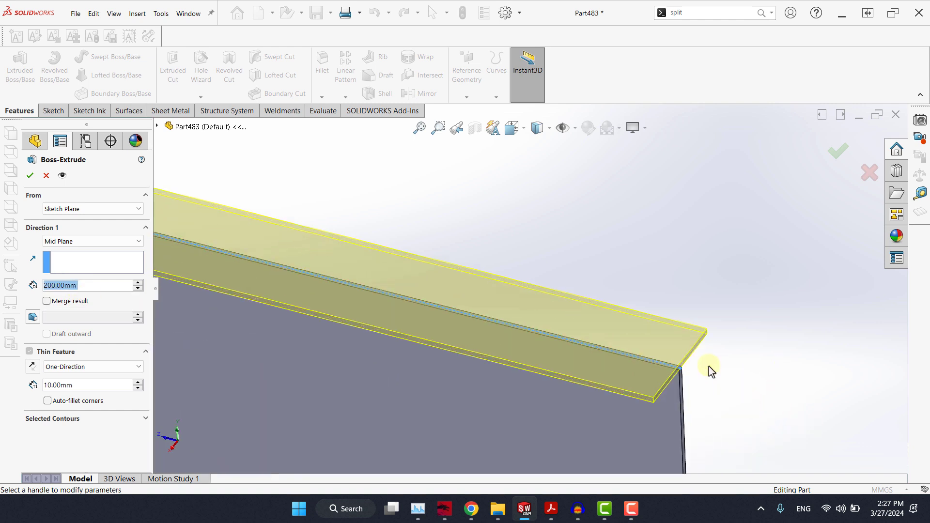
pyautogui.moveTo(633, 367); pyautogui.dragTo(604, 306, button='middle')
pyautogui.press('space')
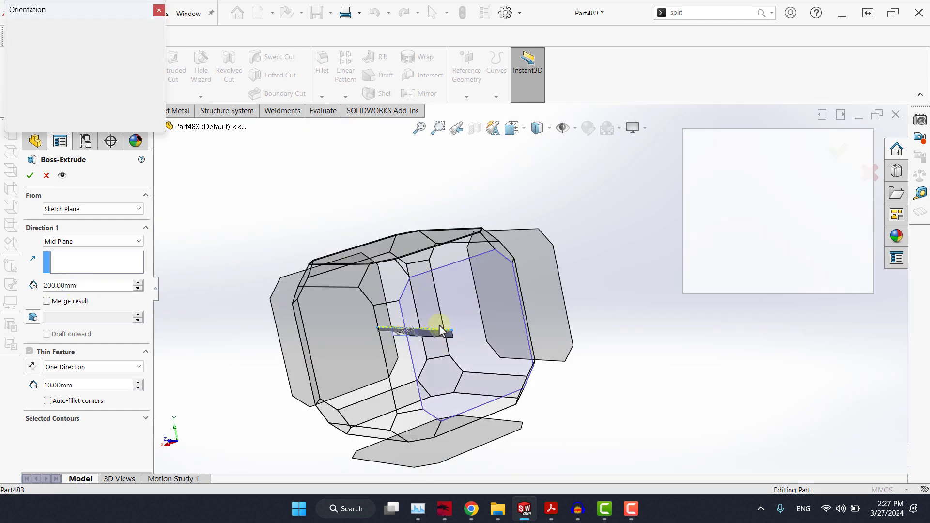
pyautogui.click(453, 317)
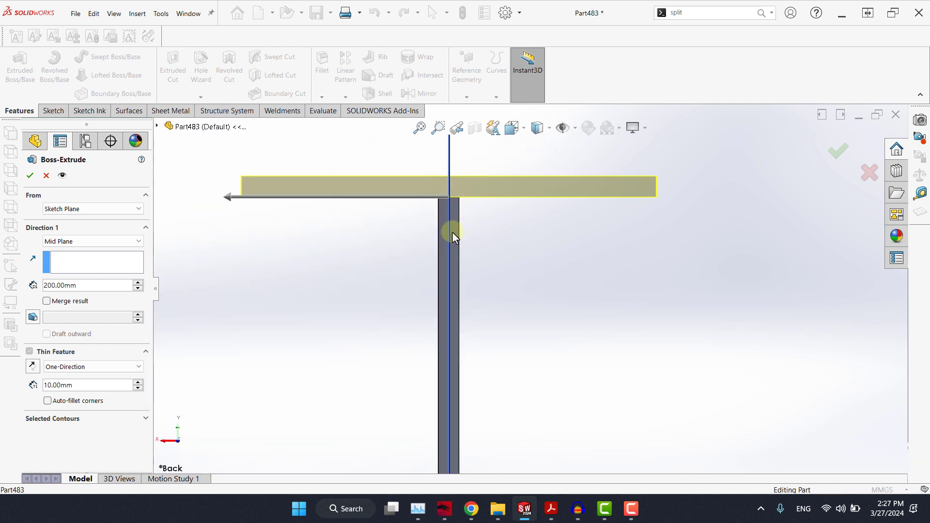
pyautogui.scroll(-3, 456, 208)
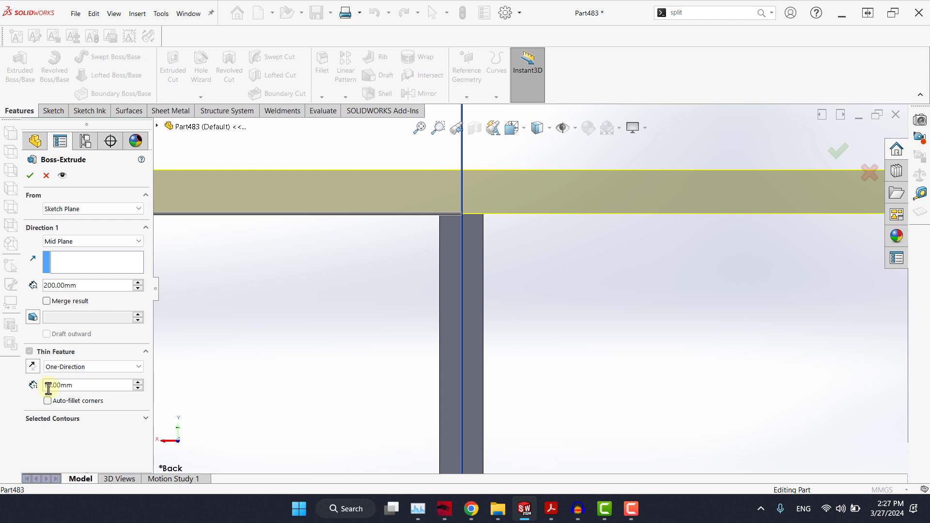
pyautogui.scroll(5, 380, 347)
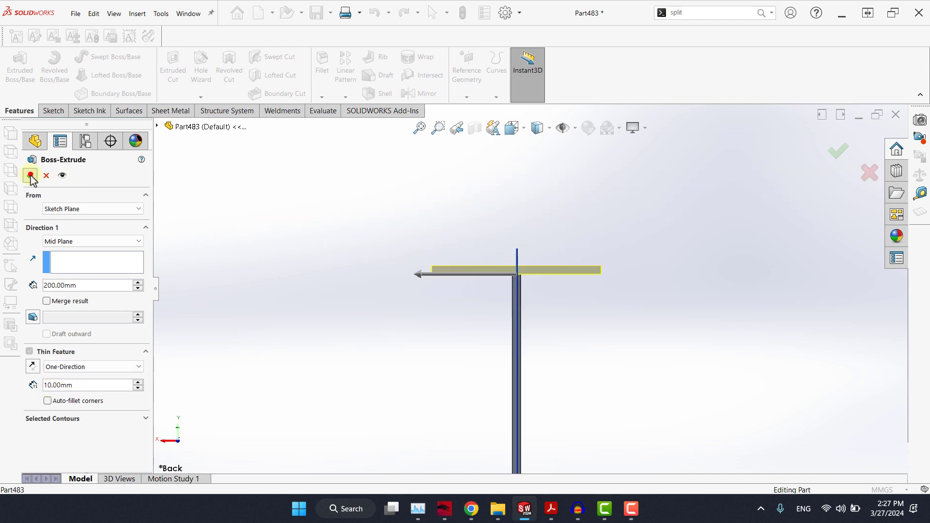
pyautogui.click(30, 175)
# Step: Hide the planes and sketches so only the flange and the split web bodies are displayed
pyautogui.scroll(5, 471, 305)
pyautogui.moveTo(472, 305); pyautogui.dragTo(585, 257, button='middle')
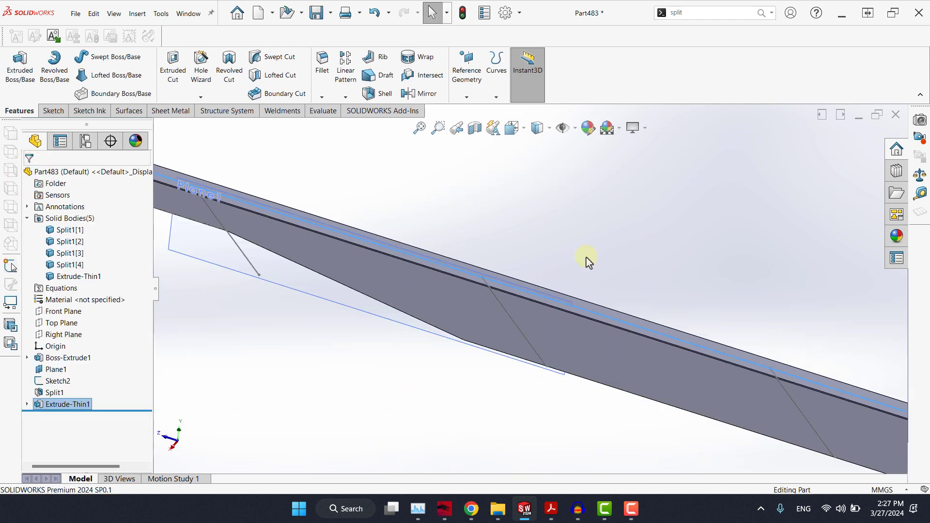
pyautogui.click(561, 128)
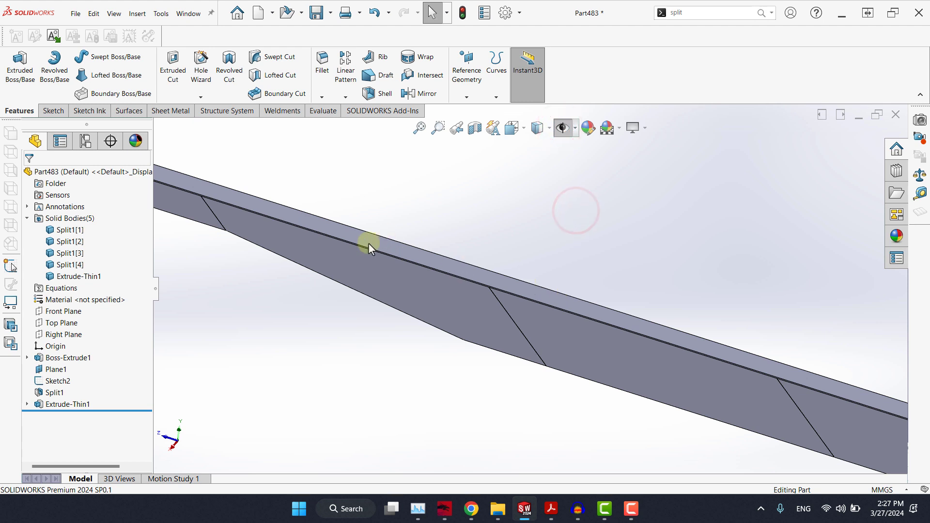
pyautogui.press('f')
pyautogui.scroll(-3, 743, 376)
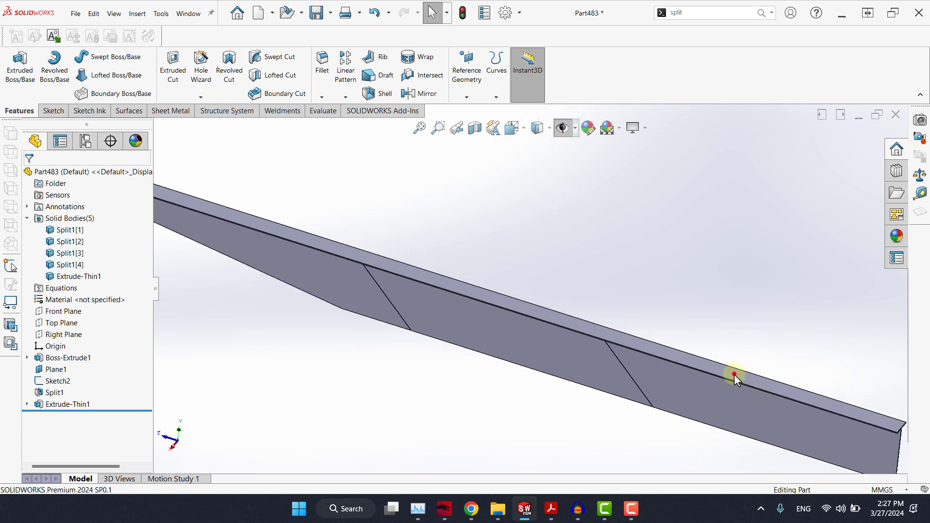
# Step: Start a sketch on the flange's top face and draw a horizontal line crossing the full flange width
pyautogui.click(734, 374)
pyautogui.click(777, 346)
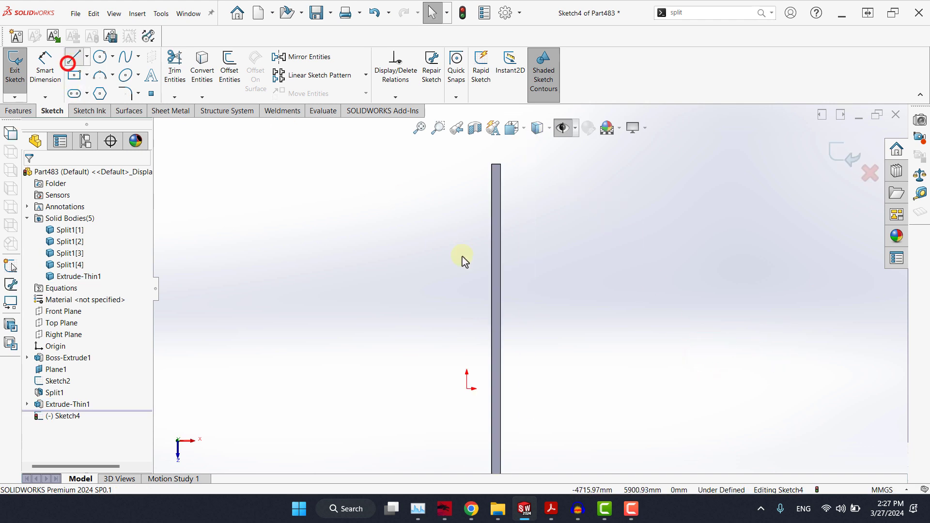
pyautogui.click(451, 268)
pyautogui.click(522, 268)
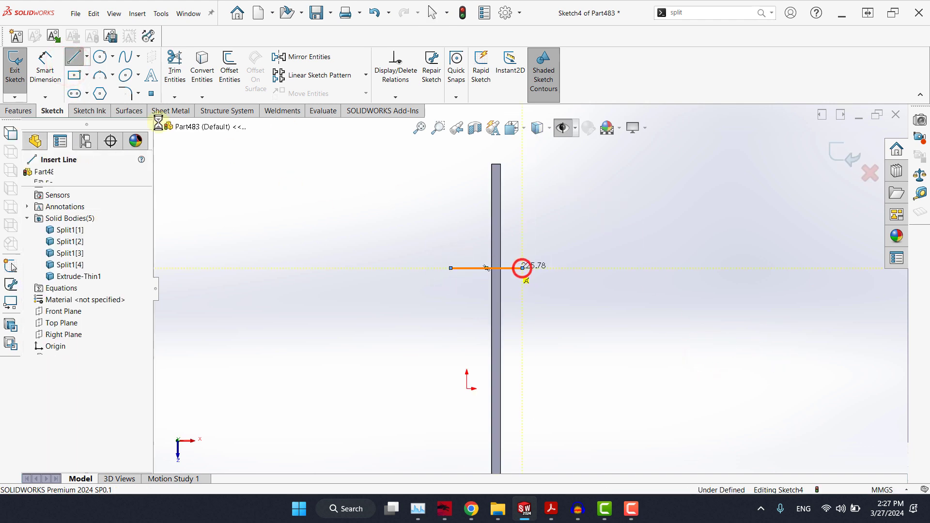
pyautogui.press('Escape')
# Step: Dimension the crossing line 3000 mm from the flange's end edge
pyautogui.click(45, 63)
pyautogui.click(465, 268)
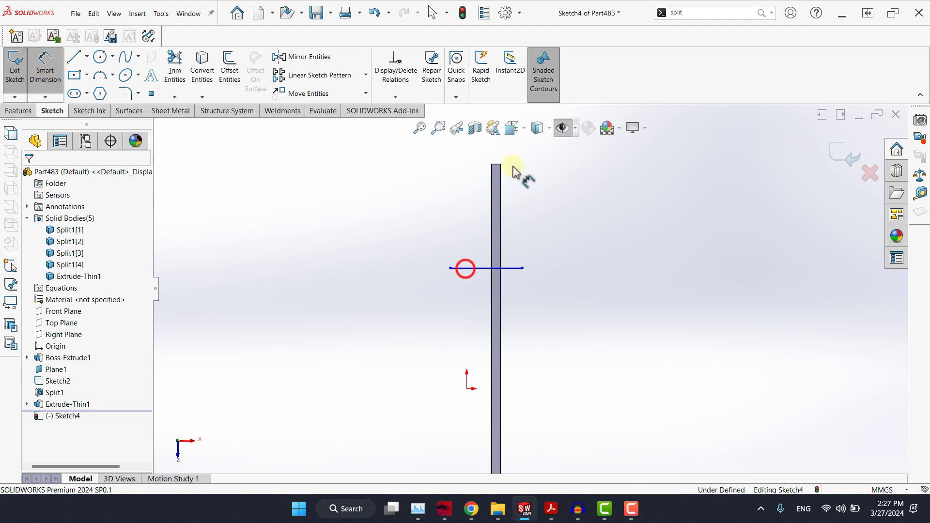
pyautogui.click(496, 177)
pyautogui.click(466, 225)
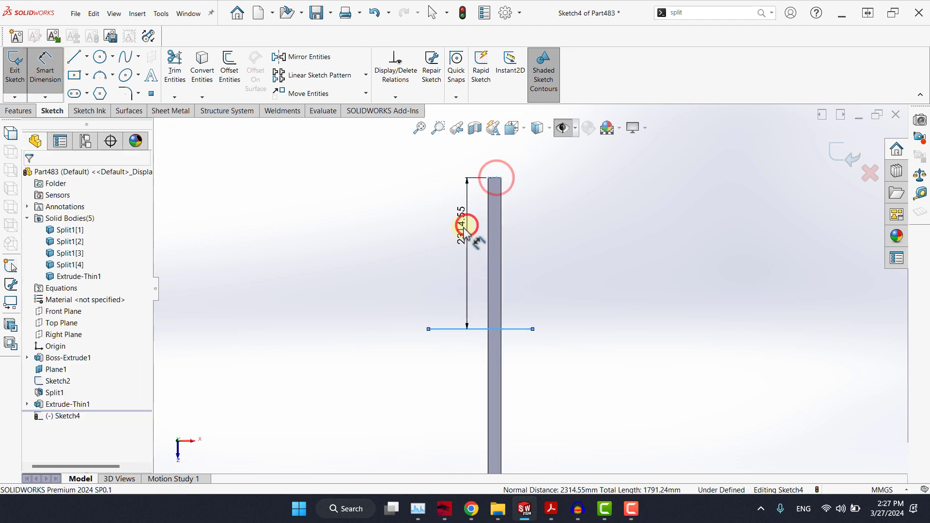
pyautogui.write('300')
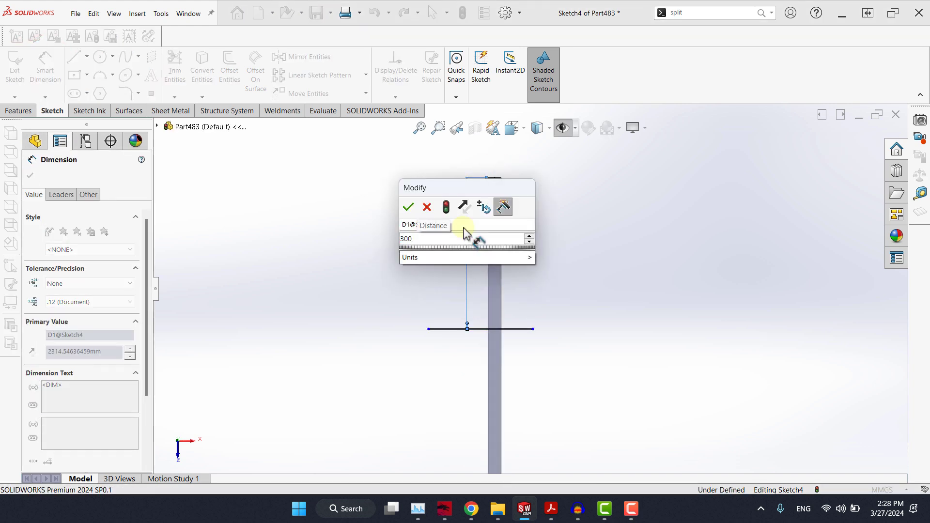
pyautogui.write('0')
pyautogui.press('Return')
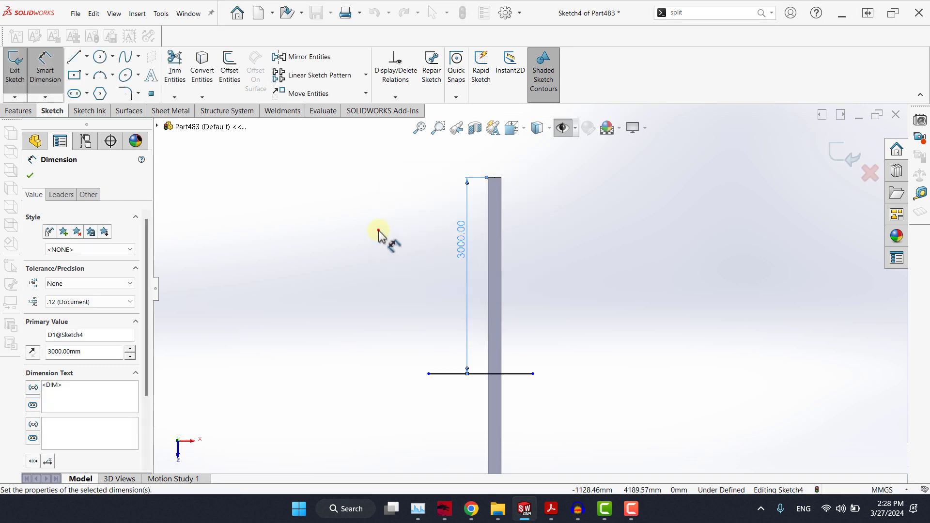
pyautogui.click(378, 230)
pyautogui.scroll(3, 533, 295)
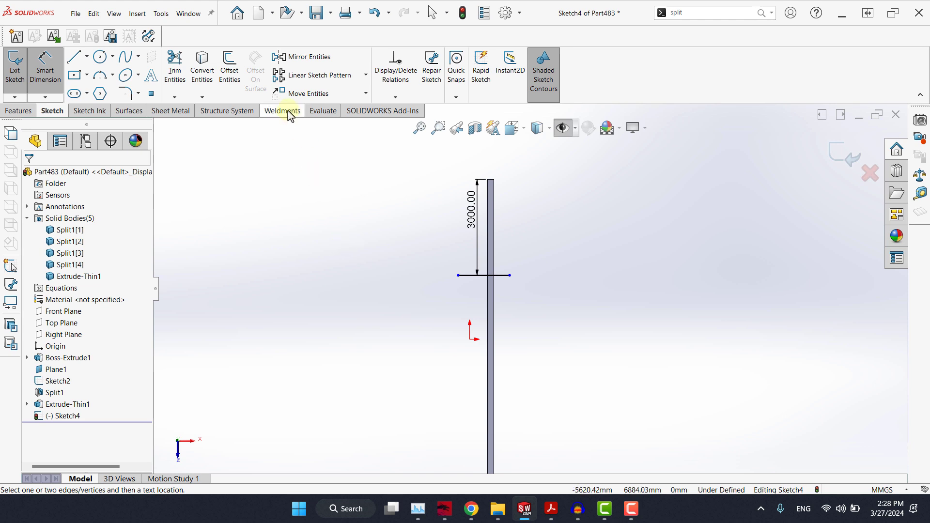
pyautogui.click(417, 248)
pyautogui.press('Escape')
# Step: Draw a second line across the flange, about 1996 mm long, and link its spacing from the first line to the 3000 mm dimension by equation
pyautogui.click(77, 54)
pyautogui.click(457, 389)
pyautogui.click(49, 70)
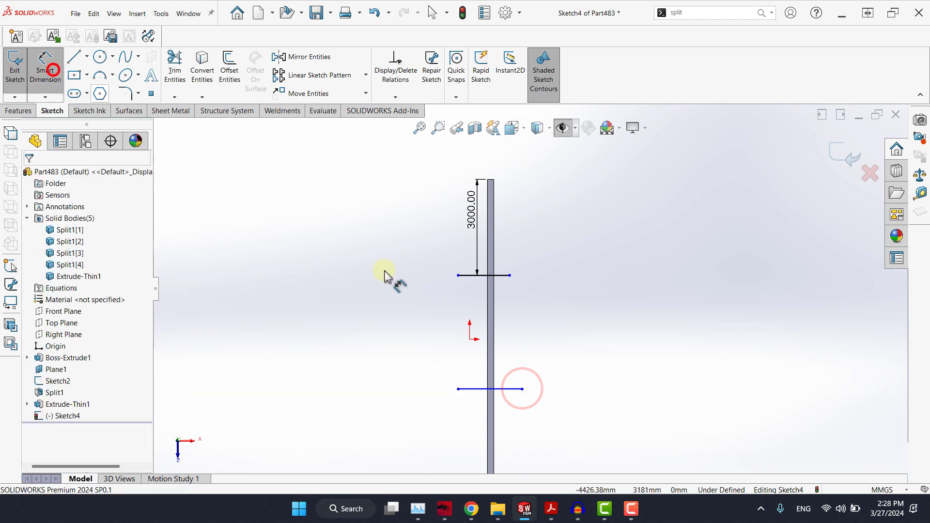
pyautogui.click(467, 275)
pyautogui.click(472, 388)
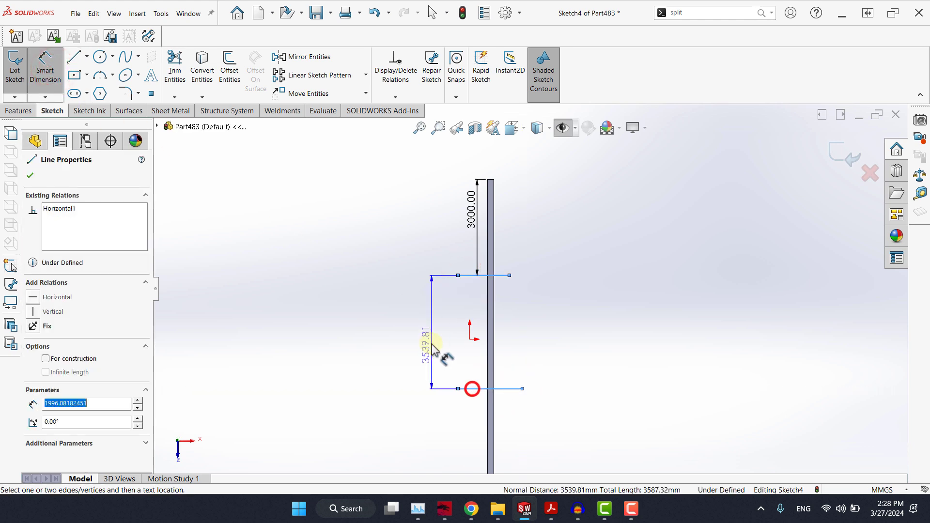
pyautogui.click(433, 346)
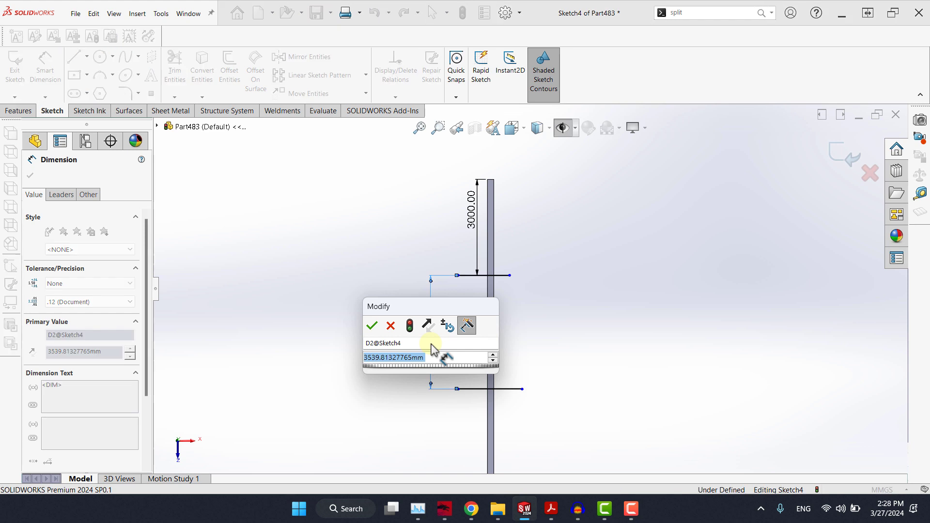
pyautogui.write('=')
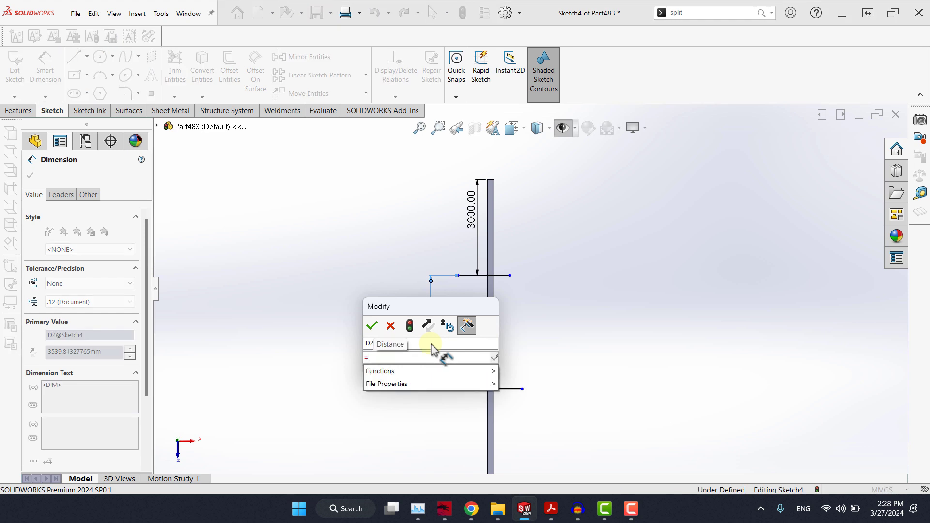
pyautogui.click(474, 218)
pyautogui.click(372, 325)
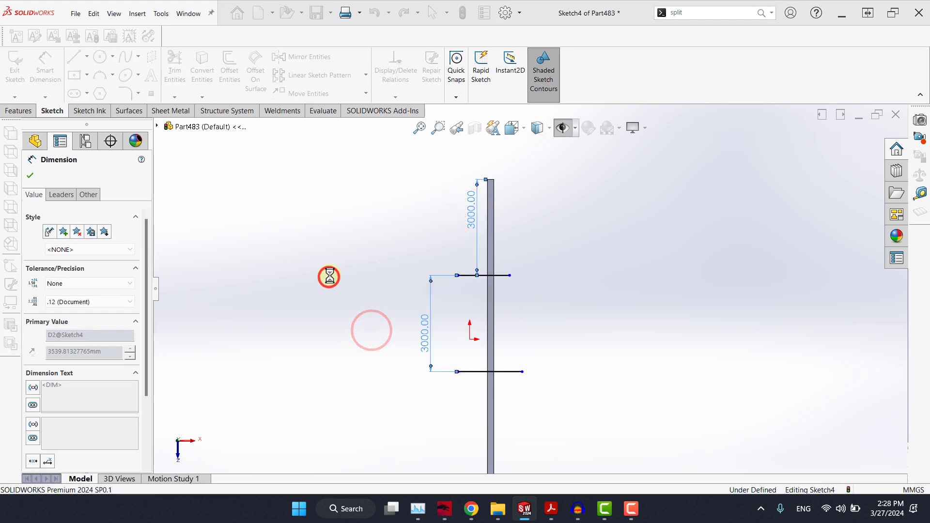
# Step: Draw a third horizontal line across the flange, between the second line and the flange's far end
pyautogui.click(74, 57)
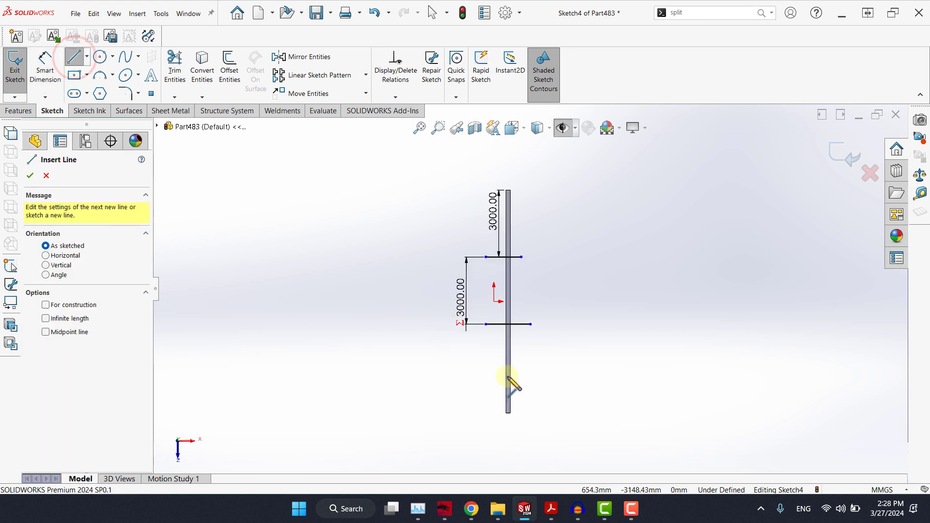
pyautogui.scroll(-2, 508, 382)
pyautogui.click(471, 387)
pyautogui.click(556, 387)
pyautogui.press('Escape')
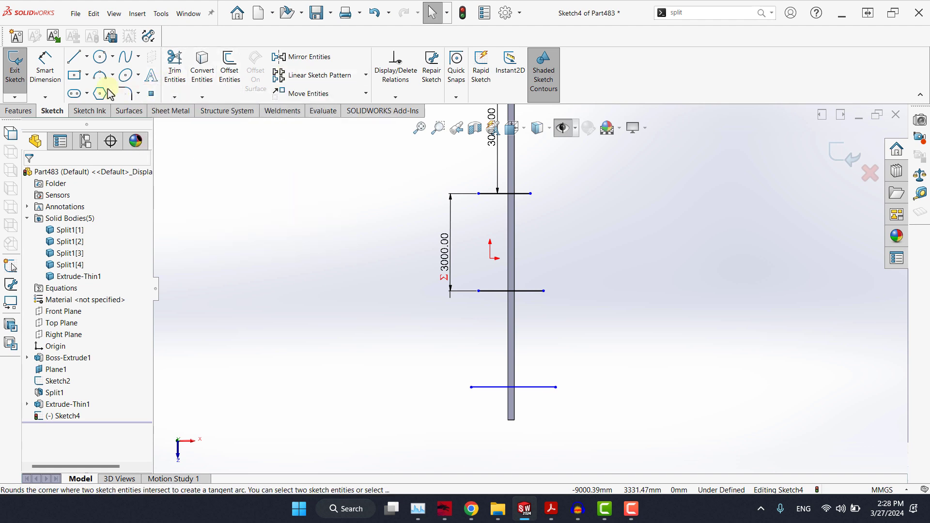
# Step: Dimension the spacing between the second and third lines and link it by equation to D2@Sketch4
pyautogui.click(47, 63)
pyautogui.click(55, 70)
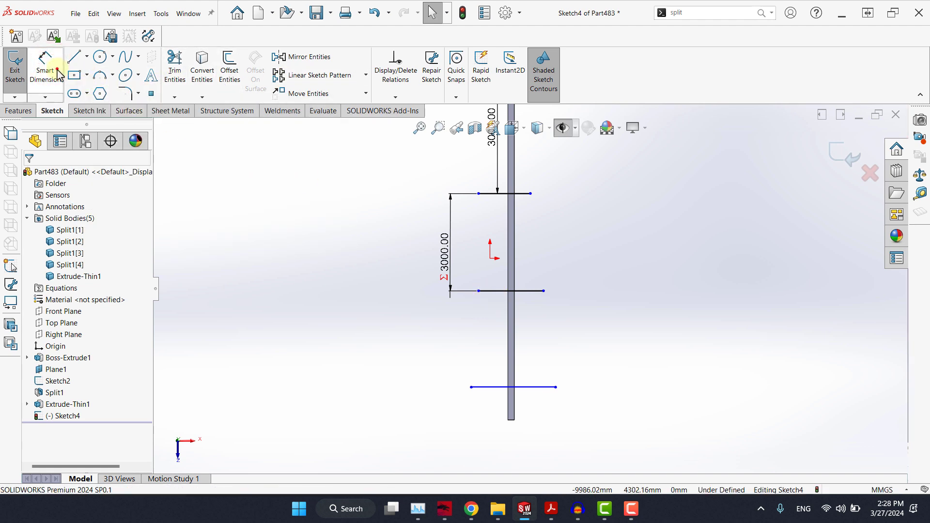
pyautogui.click(493, 291)
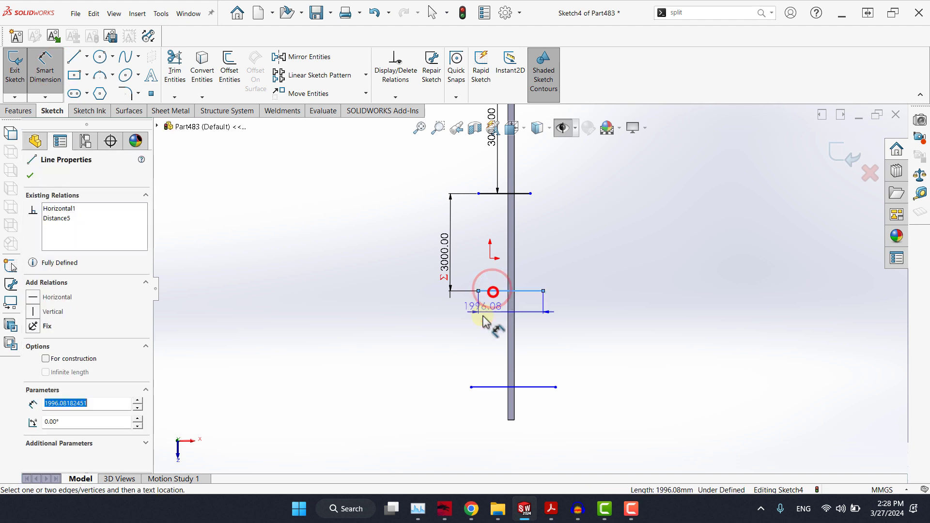
pyautogui.click(484, 387)
pyautogui.click(443, 353)
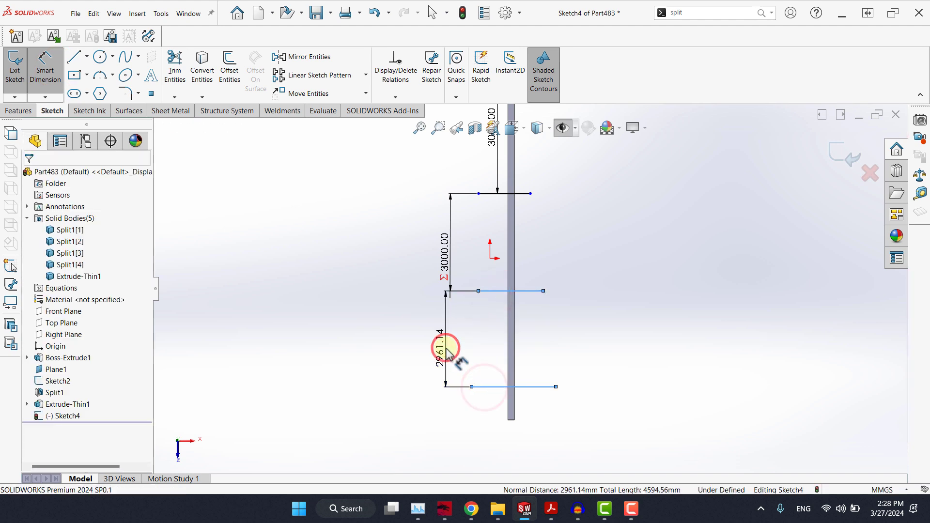
pyautogui.write('=')
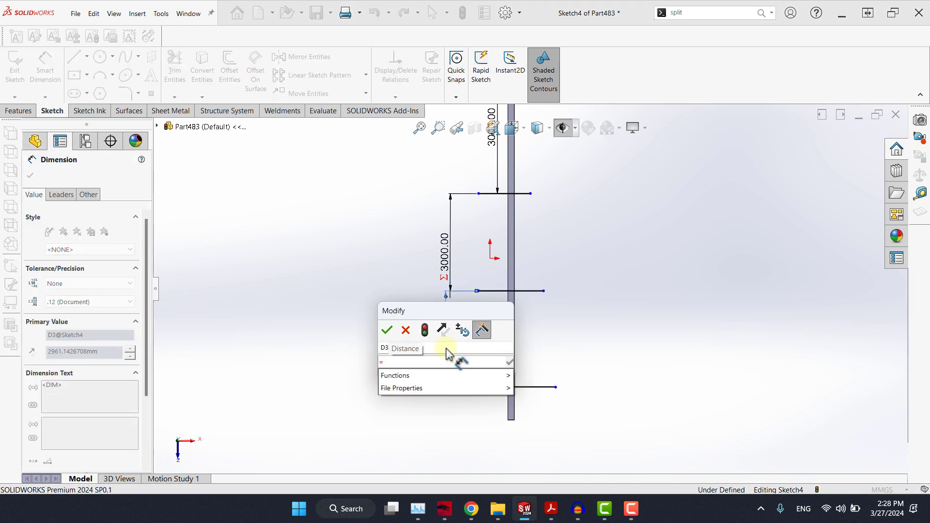
pyautogui.click(443, 254)
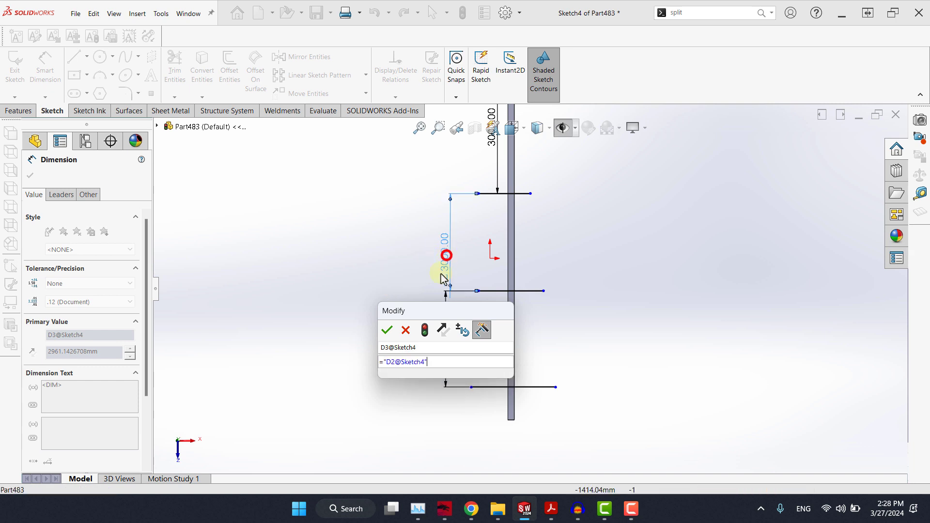
pyautogui.click(386, 330)
pyautogui.click(373, 255)
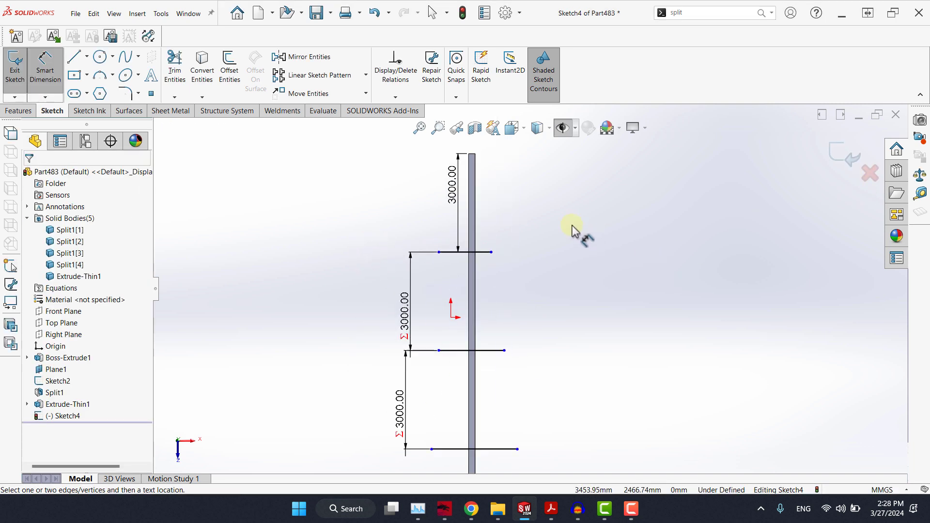
pyautogui.press('Escape')
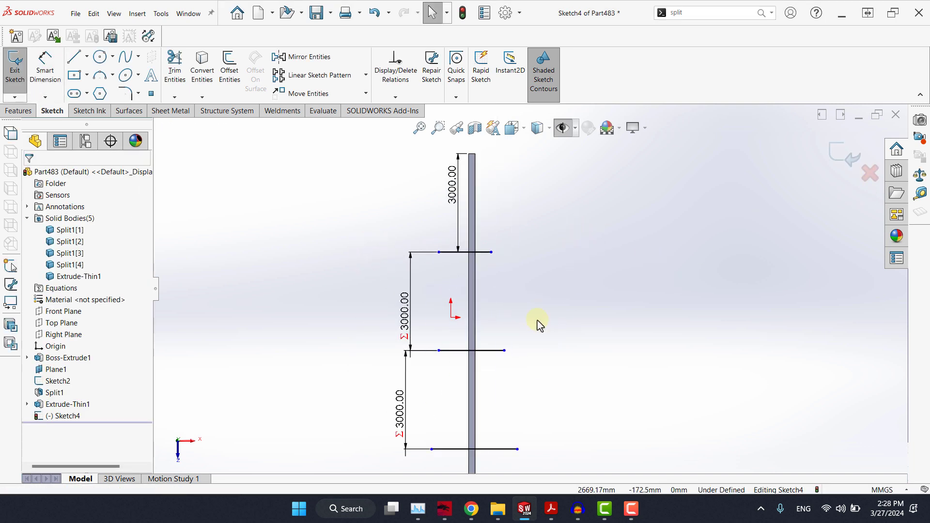
# Step: Align the right-hand endpoints of the three cut lines with a Vertical relation
pyautogui.click(490, 252)
pyautogui.keyDown('ctrl'); pyautogui.click(505, 350); pyautogui.keyUp('ctrl')
pyautogui.keyDown('ctrl'); pyautogui.click(518, 450); pyautogui.keyUp('ctrl')
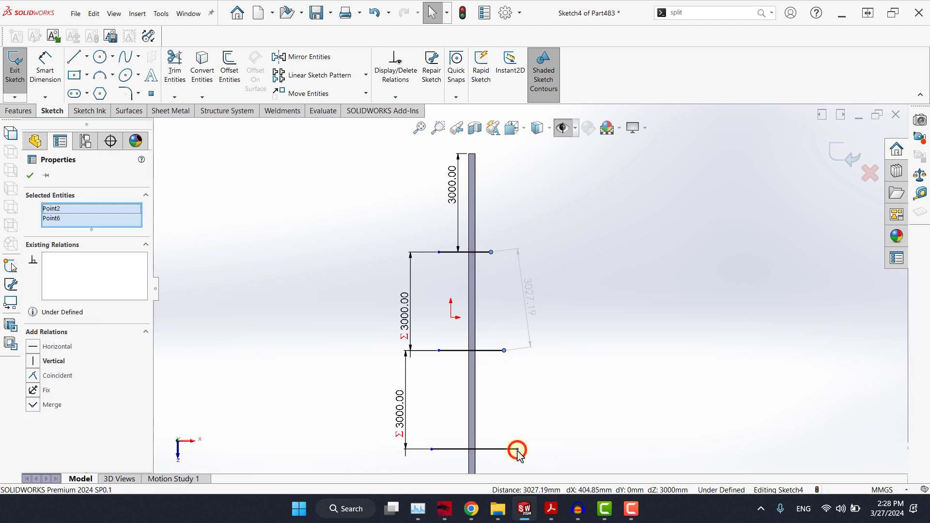
pyautogui.click(561, 408)
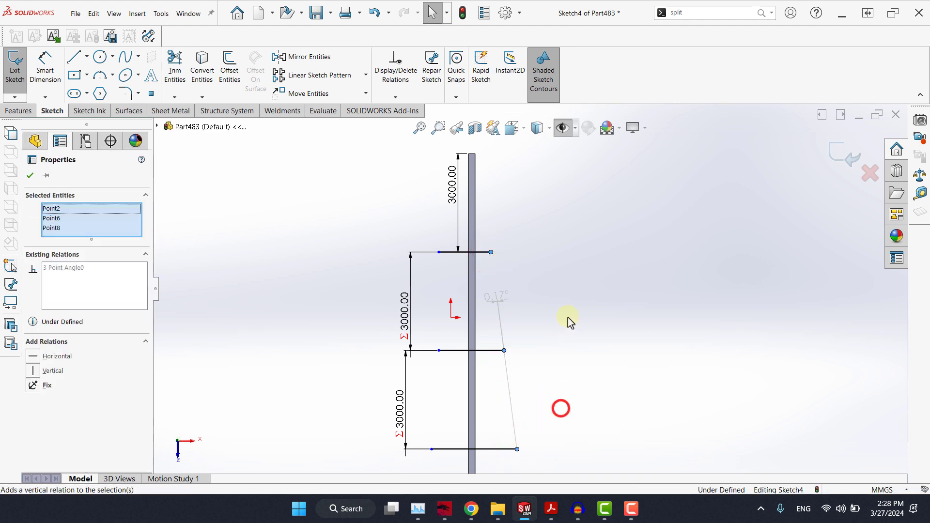
# Step: Make the three cut lines the same length with an Equal relation
pyautogui.click(437, 251)
pyautogui.click(482, 252)
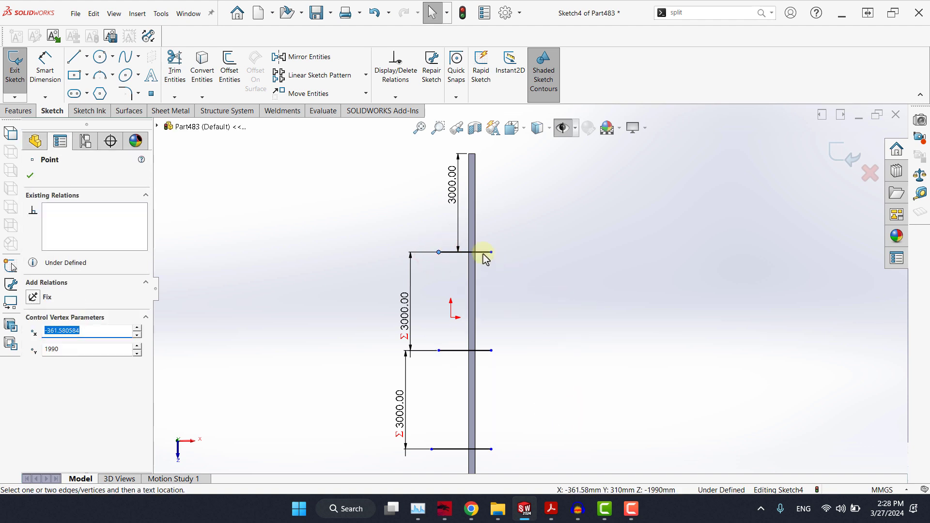
pyautogui.keyDown('ctrl'); pyautogui.click(485, 349); pyautogui.keyUp('ctrl')
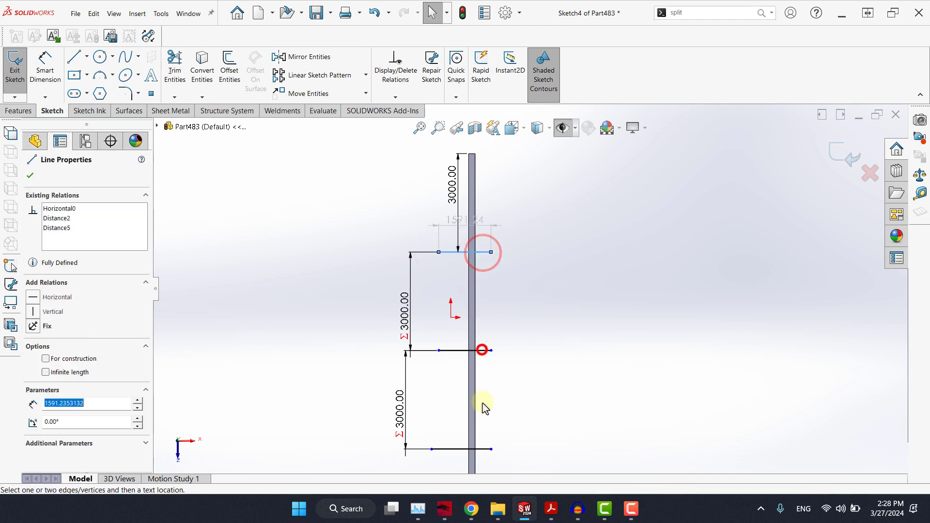
pyautogui.keyDown('ctrl'); pyautogui.click(482, 450); pyautogui.keyUp('ctrl')
pyautogui.click(568, 408)
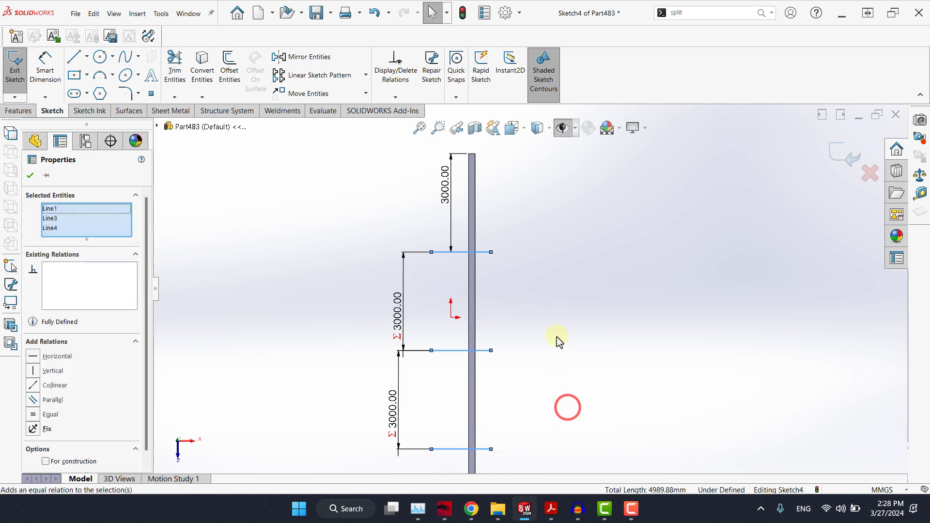
pyautogui.click(557, 337)
# Step: Make the left endpoint of the middle cut line coincident with the flange's left long edge
pyautogui.click(431, 350)
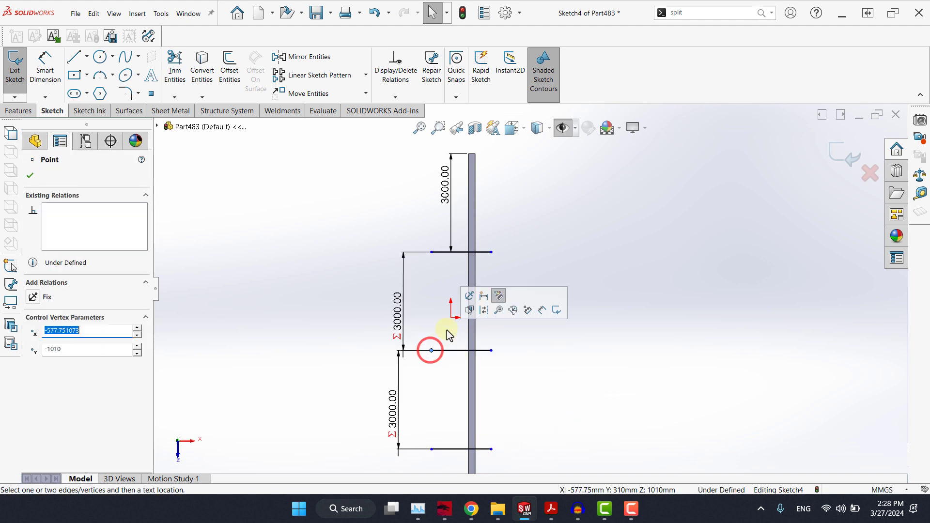
pyautogui.keyDown('ctrl'); pyautogui.click(469, 339); pyautogui.keyUp('ctrl')
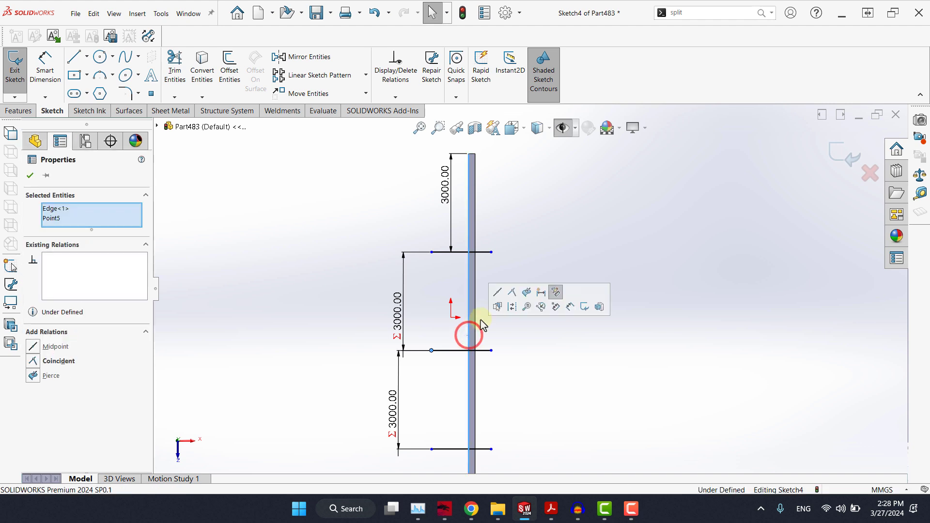
pyautogui.click(511, 292)
pyautogui.click(541, 248)
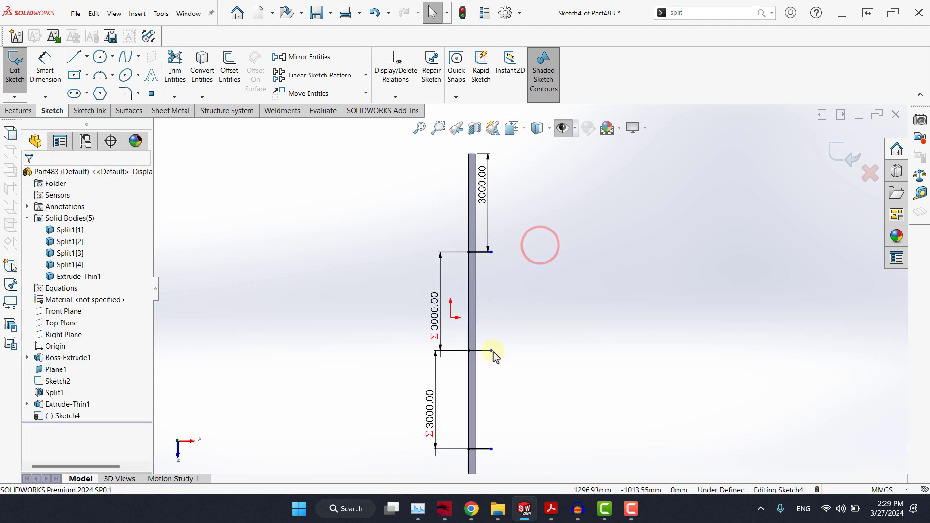
# Step: Make the right endpoint of the middle cut line coincident with the flange's right long edge and finish the sketch
pyautogui.click(492, 350)
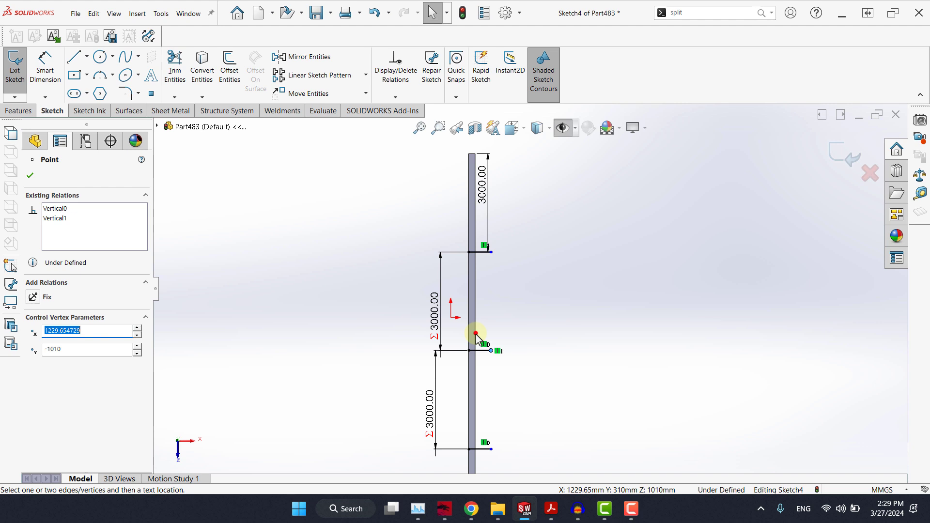
pyautogui.click(496, 327)
pyautogui.click(491, 351)
pyautogui.keyDown('ctrl'); pyautogui.click(475, 329); pyautogui.keyUp('ctrl')
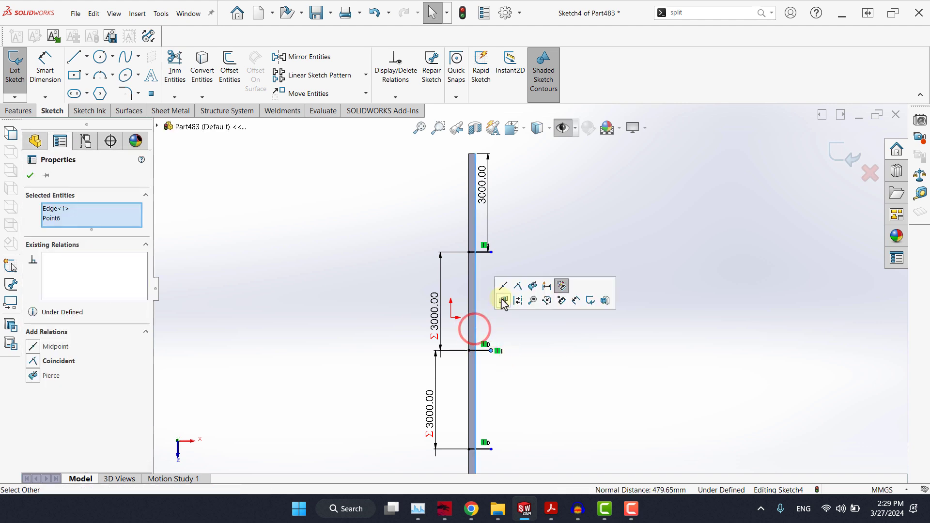
pyautogui.click(512, 288)
pyautogui.click(543, 239)
pyautogui.click(836, 154)
# Step: Start a Split feature and set Sketch4 as its trim tool, clearing and reselecting the sketch
pyautogui.moveTo(554, 346)
pyautogui.mouseDown(button='middle')
pyautogui.moveTo(442, 306)
pyautogui.moveTo(586, 213)
pyautogui.mouseUp(button='middle')
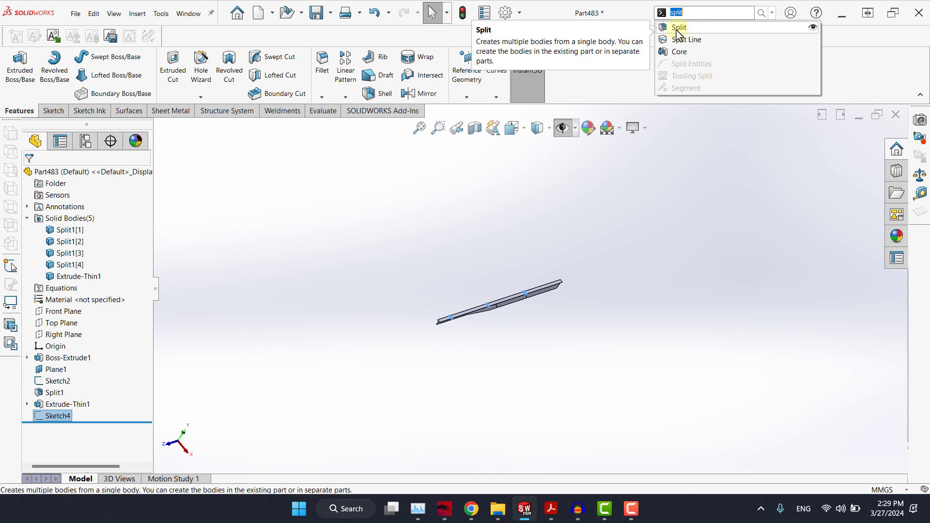
pyautogui.click(677, 27)
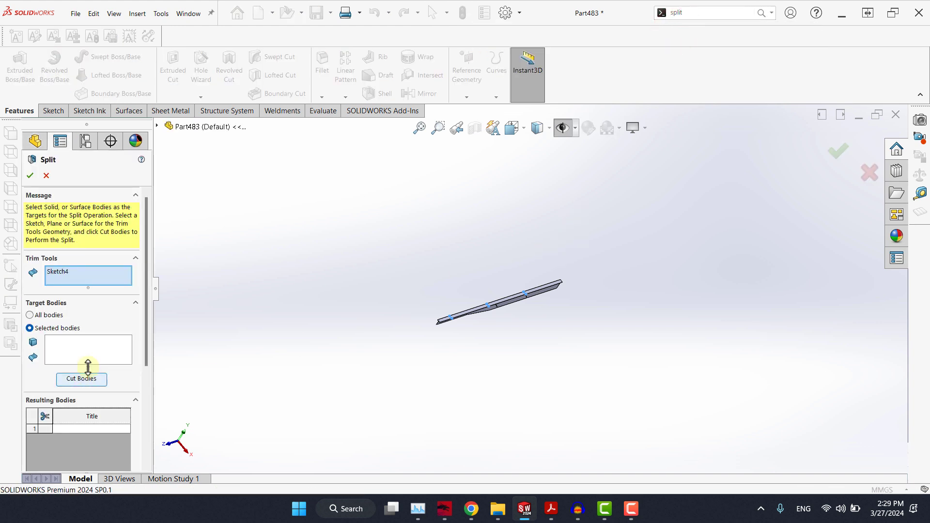
pyautogui.scroll(-3, 450, 292)
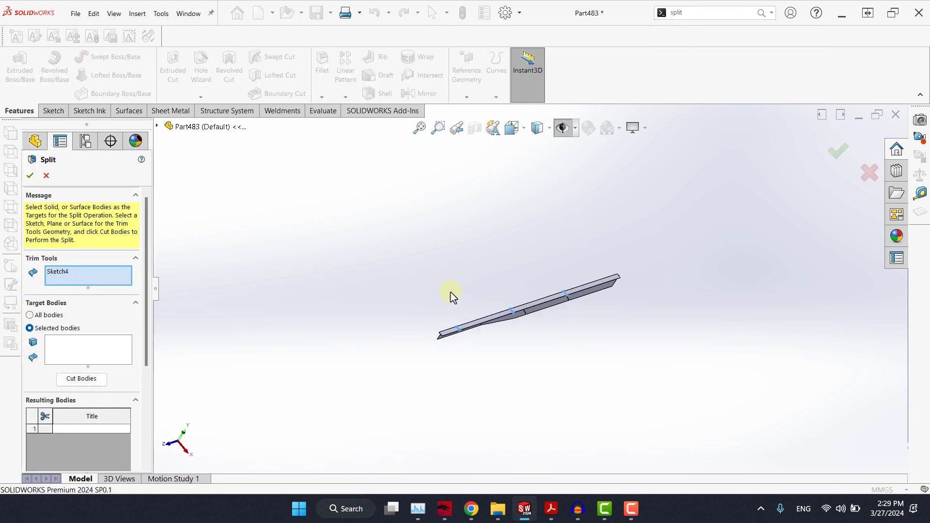
pyautogui.rightClick(98, 275)
pyautogui.click(111, 276)
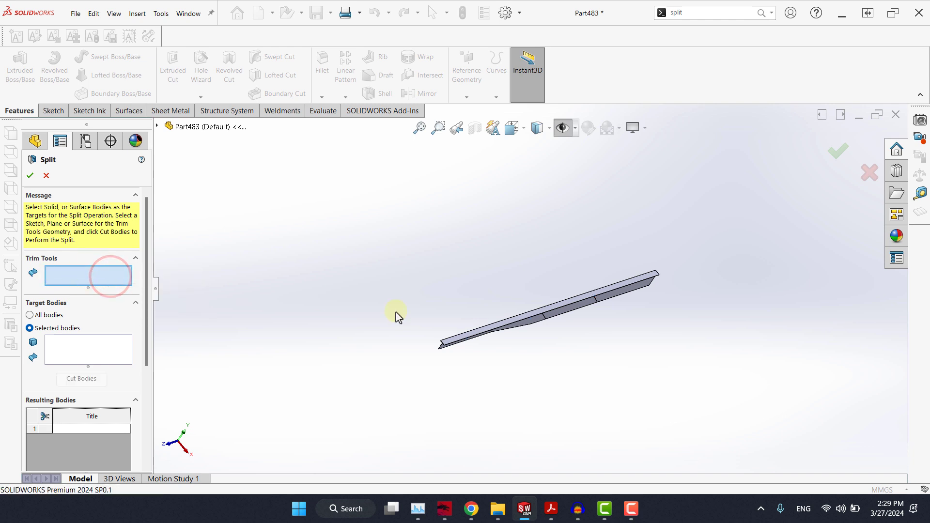
pyautogui.click(156, 127)
pyautogui.click(194, 313)
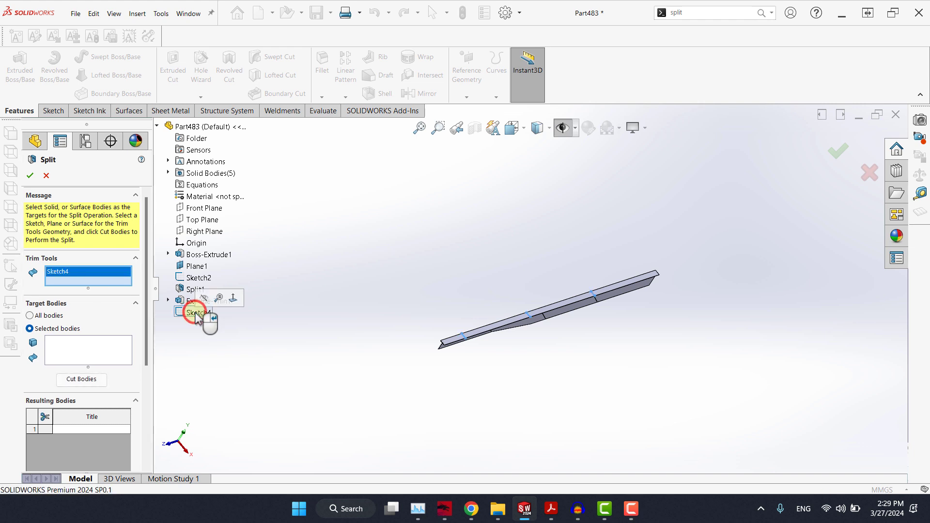
# Step: Choose the top flange body Extrude-Thin1 as the selected target body of the split
pyautogui.scroll(-2, 625, 328)
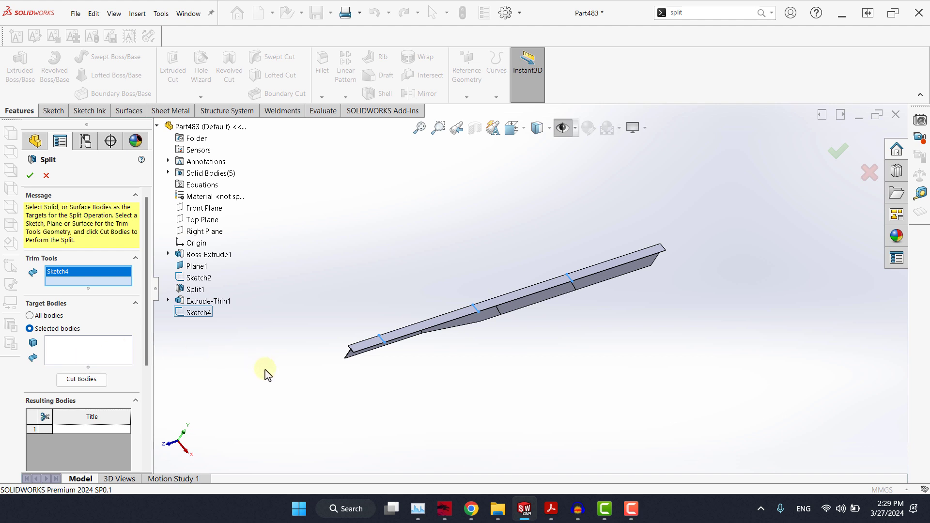
pyautogui.moveTo(272, 376); pyautogui.dragTo(172, 350, button='middle')
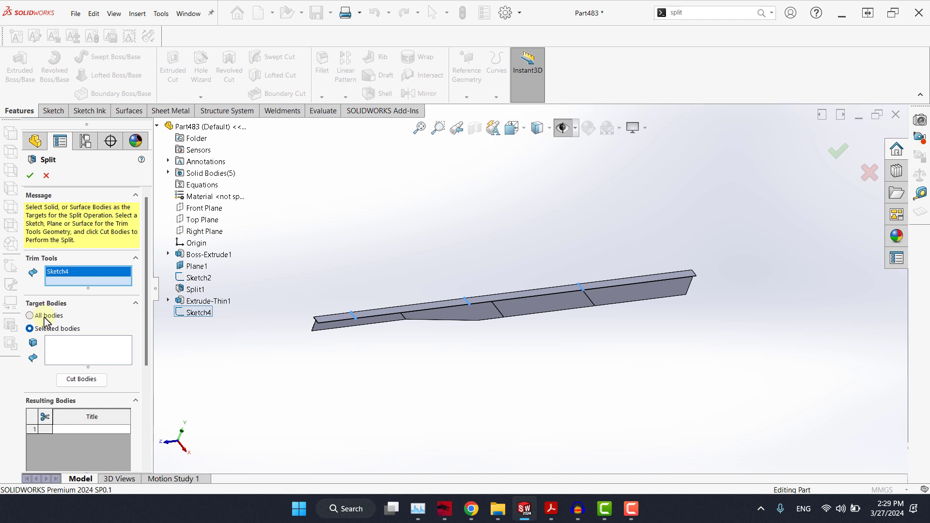
pyautogui.click(81, 353)
pyautogui.scroll(-3, 397, 350)
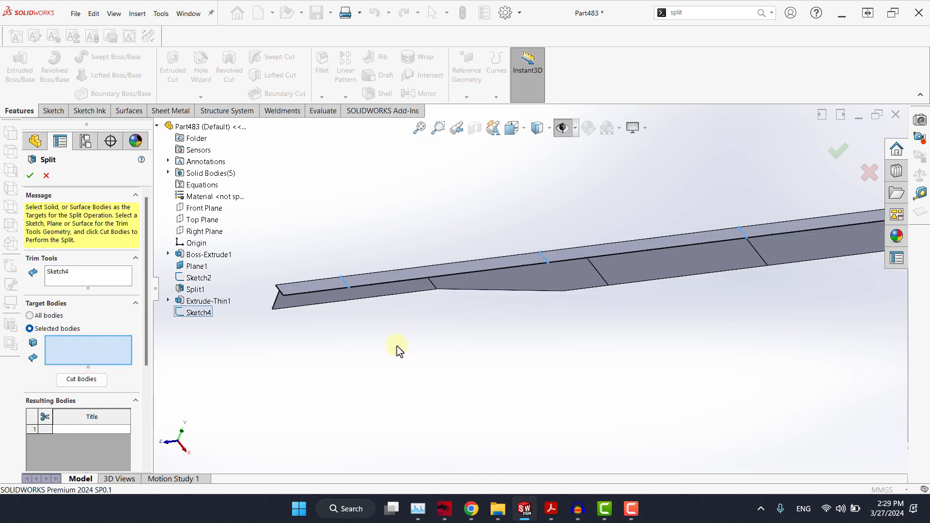
pyautogui.click(393, 274)
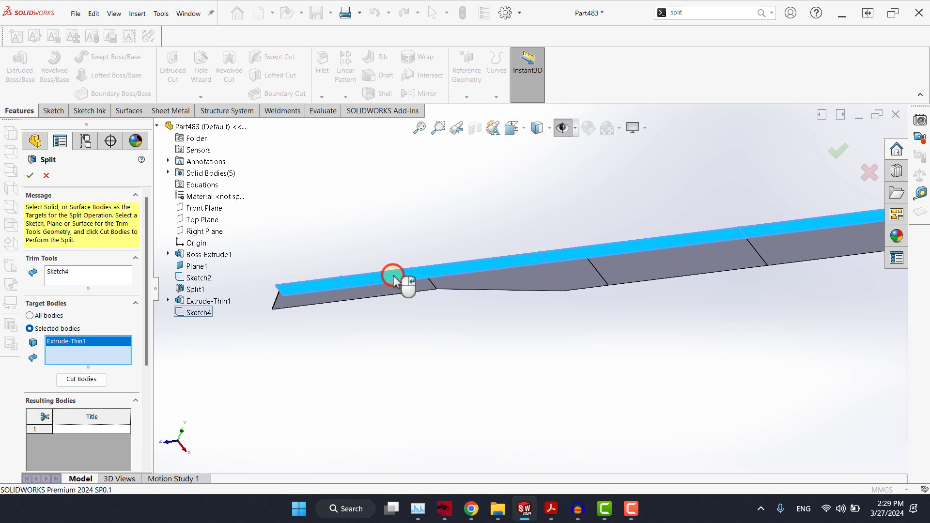
# Step: Split the thin-extruded top flange body with Sketch4, keeping all four resulting pieces as separate bodies
pyautogui.click(82, 380)
pyautogui.moveTo(145, 354); pyautogui.dragTo(138, 399)
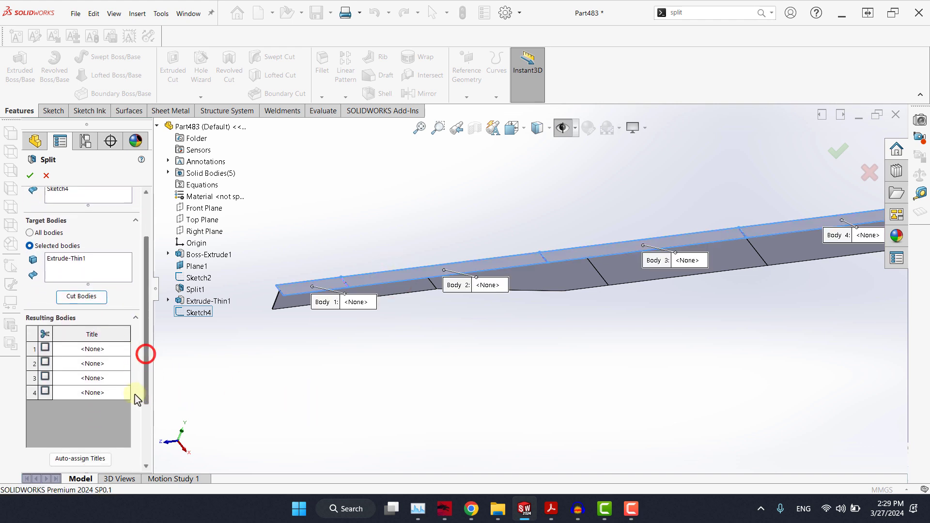
pyautogui.press('f')
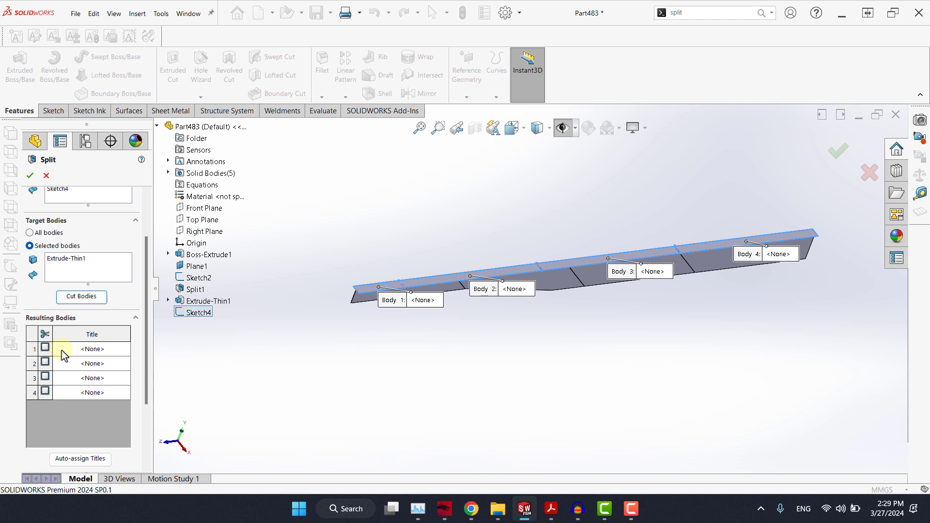
pyautogui.scroll(-2, 717, 252)
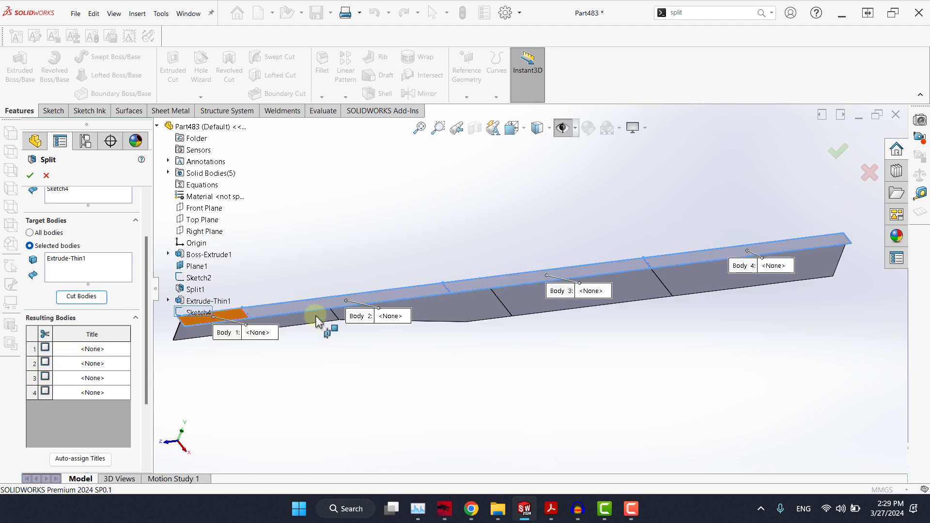
pyautogui.press('f')
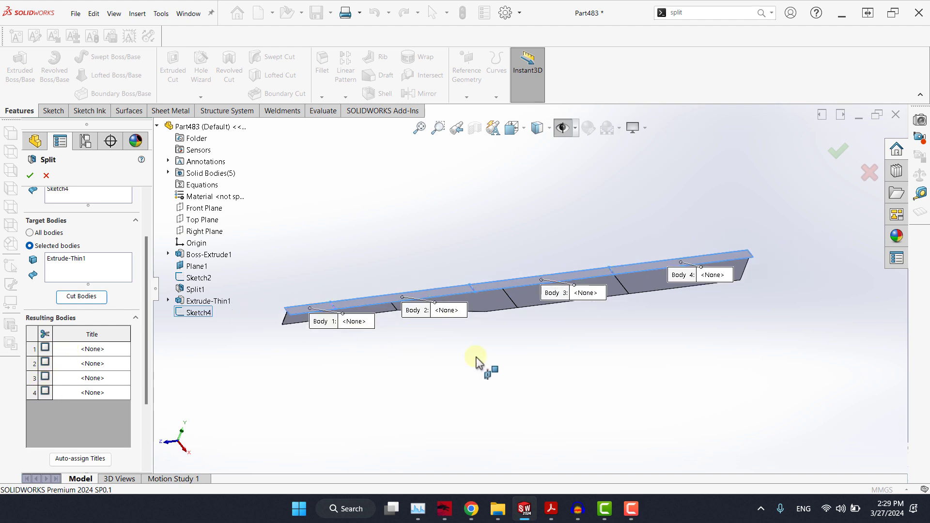
pyautogui.click(41, 333)
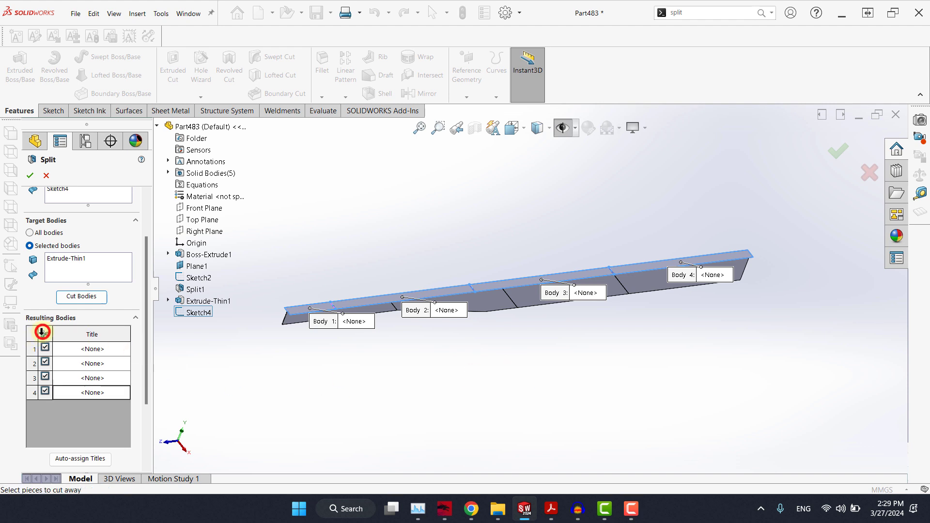
pyautogui.click(30, 175)
pyautogui.click(388, 182)
# Step: Inspect the split lines along the beam's web and top flange from several angles and distances
pyautogui.moveTo(411, 255); pyautogui.dragTo(455, 191, button='middle')
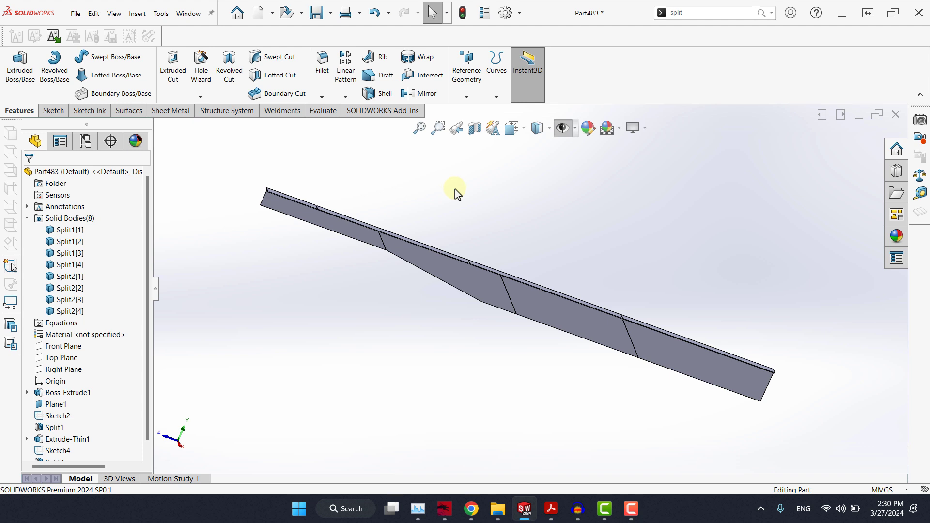
pyautogui.scroll(-2, 465, 242)
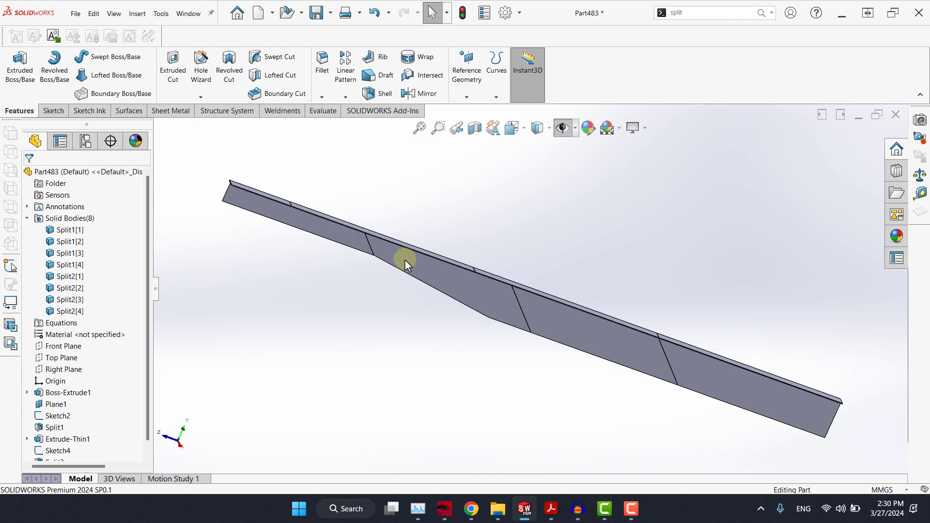
pyautogui.scroll(-3, 405, 260)
pyautogui.scroll(3, 562, 356)
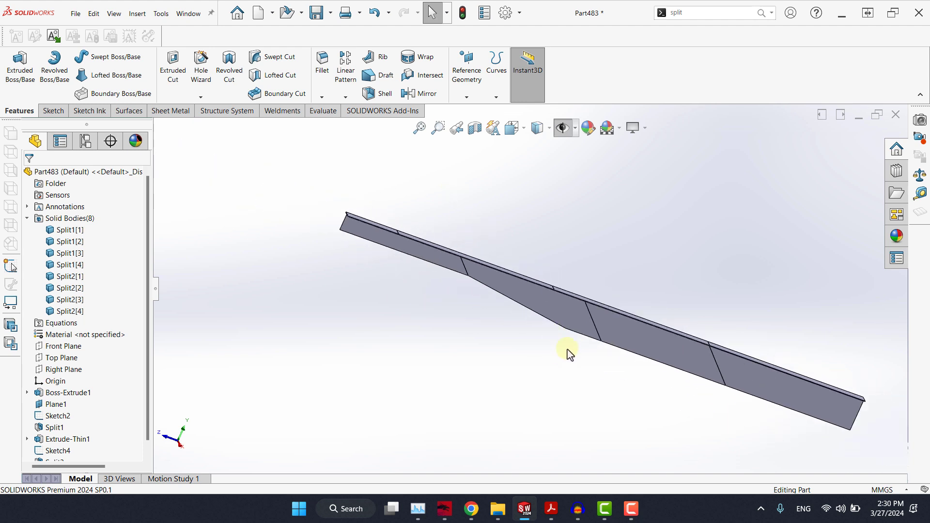
pyautogui.moveTo(536, 332); pyautogui.dragTo(525, 364, button='middle')
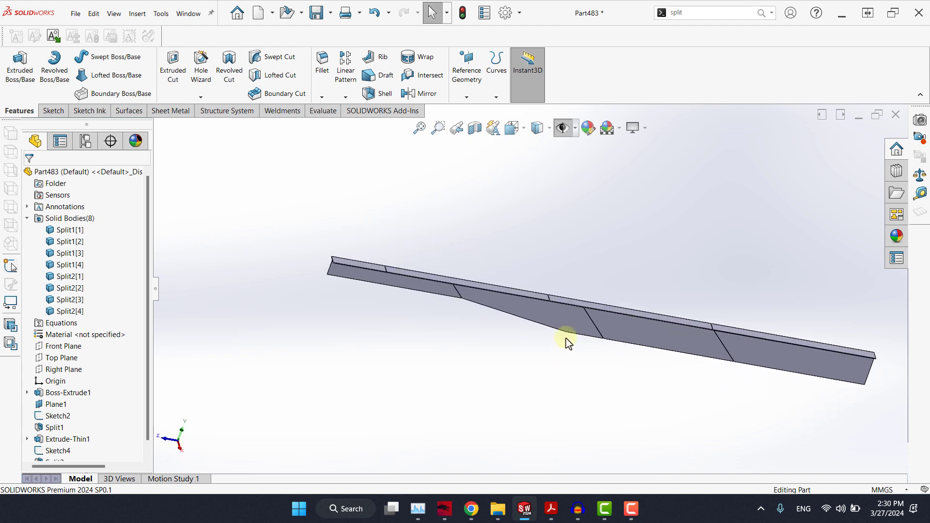
pyautogui.scroll(-2, 569, 336)
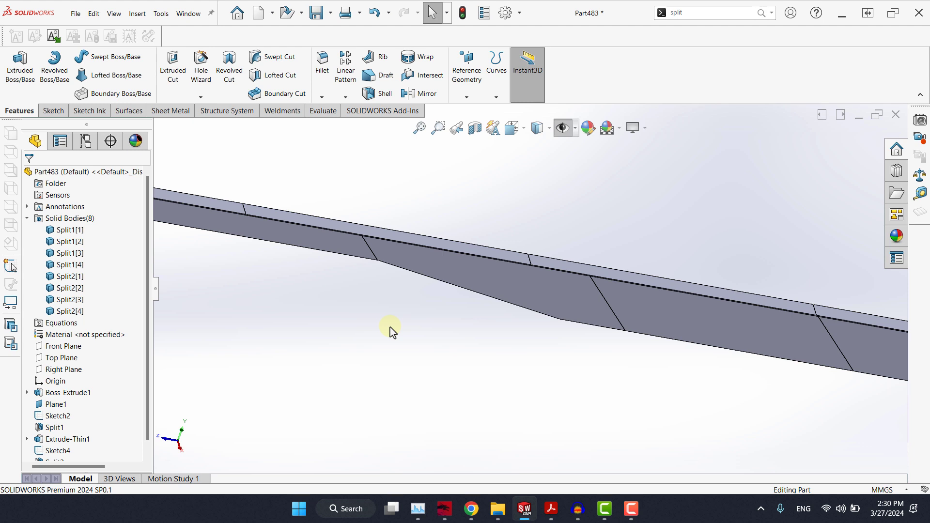
pyautogui.scroll(2, 410, 328)
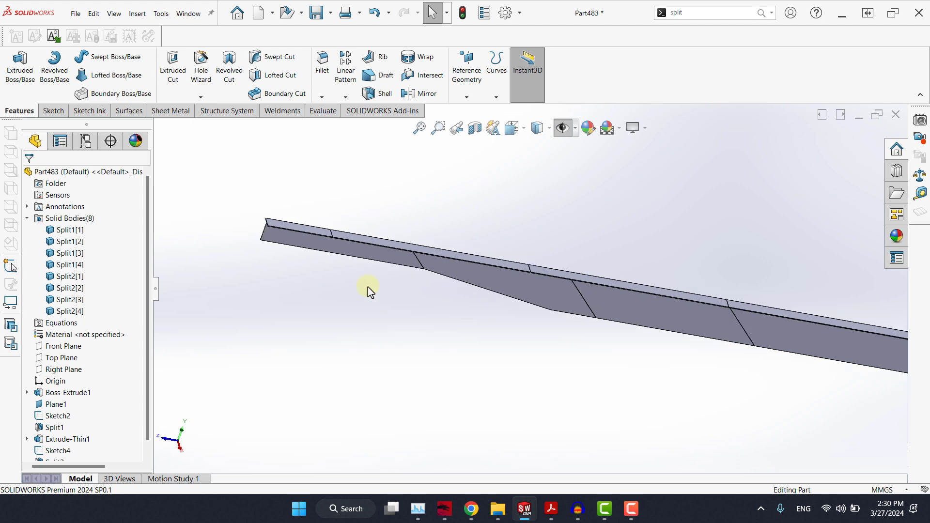
# Step: Start a sketch on Plane1 and draw a line along the deep web section's lower edge, from its end to the taper corner
pyautogui.scroll(-1, 87, 383)
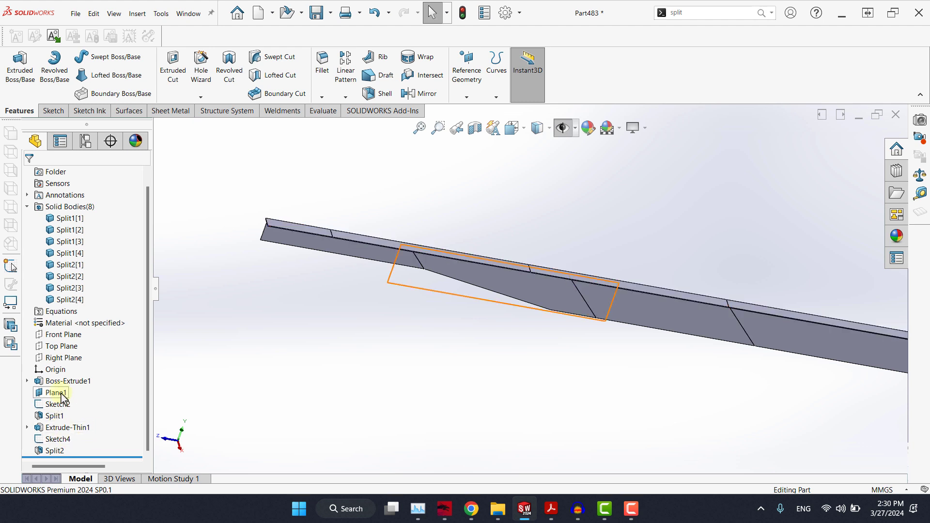
pyautogui.click(62, 394)
pyautogui.click(67, 379)
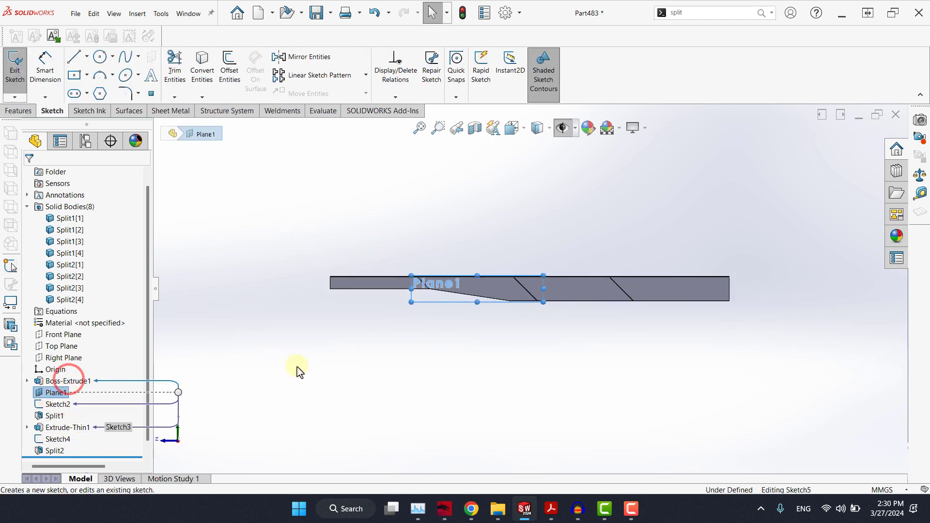
pyautogui.click(75, 57)
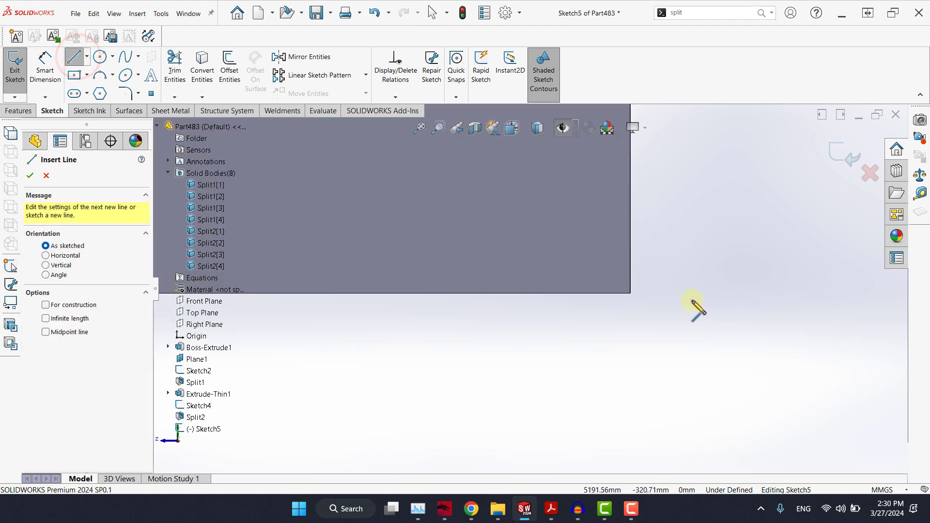
pyautogui.click(630, 293)
pyautogui.scroll(5, 553, 327)
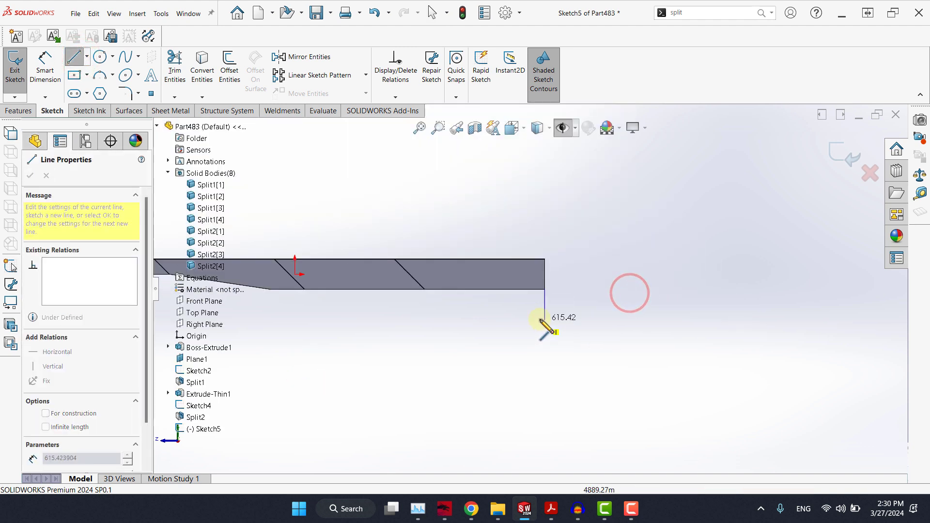
pyautogui.scroll(-8, 438, 290)
pyautogui.scroll(-4, 393, 265)
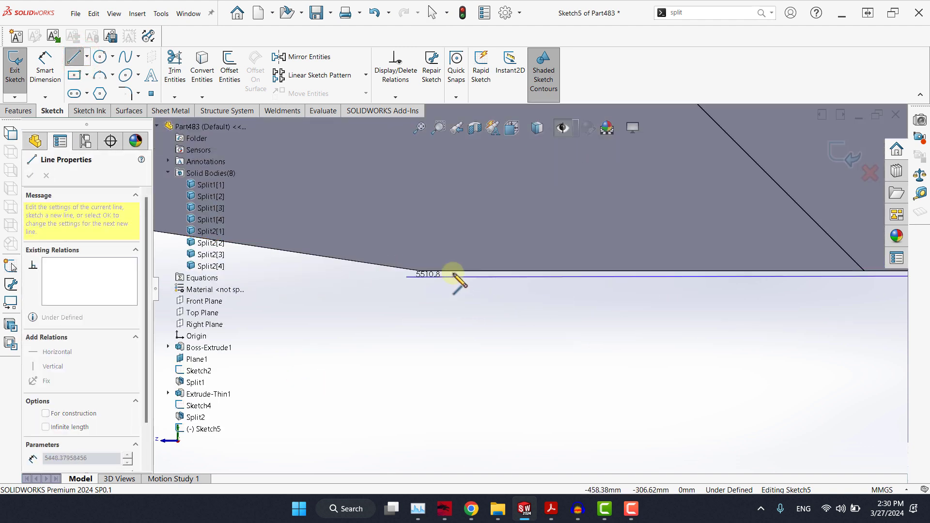
pyautogui.click(403, 273)
# Step: Continue the line along the web's tapered lower edge and the shallow section's 2490 mm lower edge, and close the sketch
pyautogui.scroll(8, 512, 310)
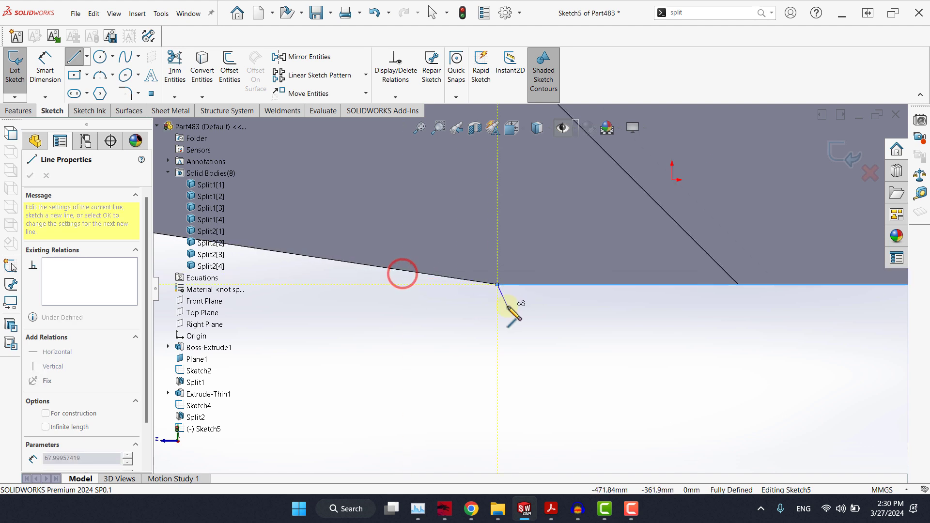
pyautogui.scroll(-5, 403, 277)
pyautogui.scroll(-5, 498, 280)
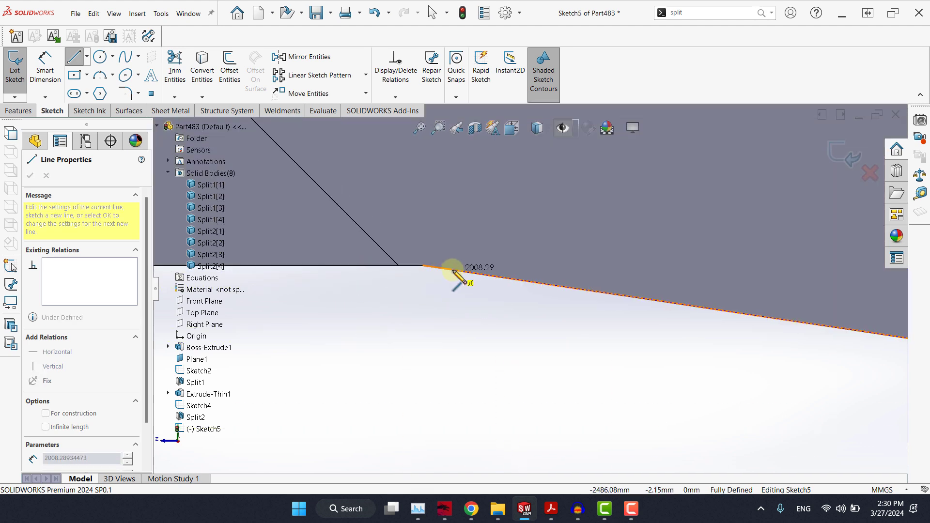
pyautogui.click(422, 266)
pyautogui.scroll(10, 514, 324)
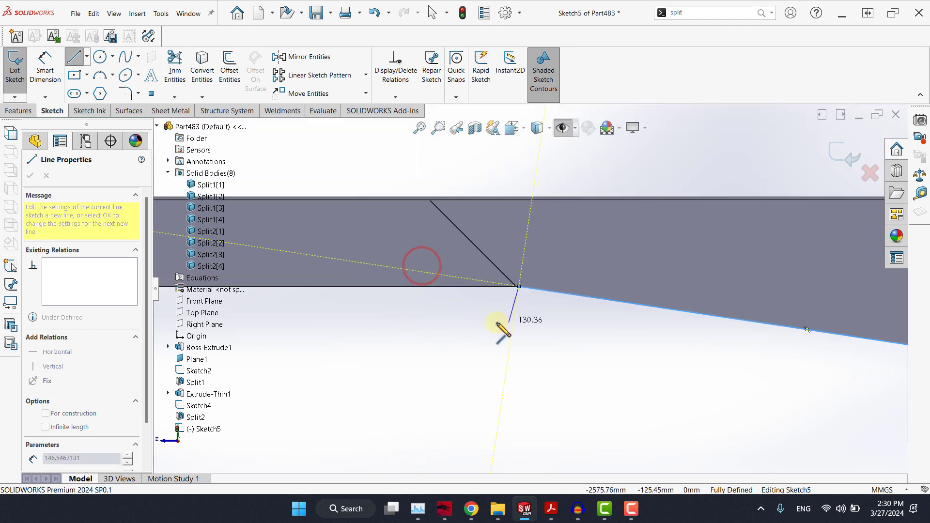
pyautogui.scroll(-5, 342, 295)
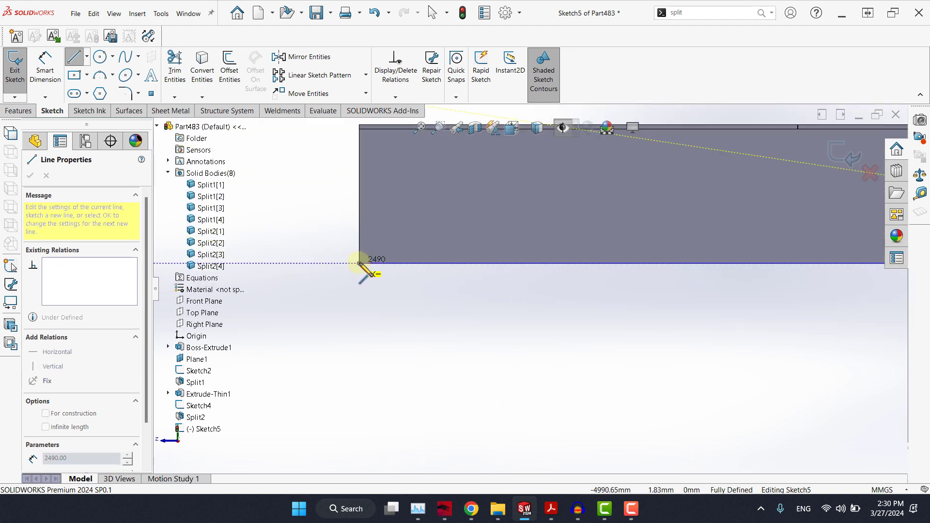
pyautogui.click(359, 263)
pyautogui.press('Escape')
pyautogui.scroll(10, 484, 319)
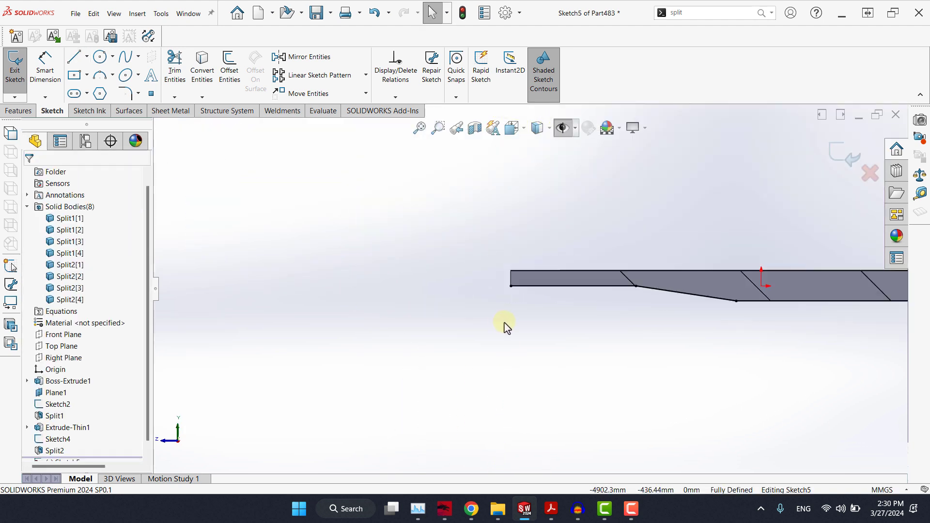
pyautogui.click(837, 165)
# Step: Set up a sheet metal Base Flange from the lower-edge sketch, Mid Plane with 200 mm depth and a 4 mm bend radius
pyautogui.moveTo(679, 282)
pyautogui.mouseDown(button='middle')
pyautogui.moveTo(619, 321)
pyautogui.moveTo(600, 315)
pyautogui.mouseUp(button='middle')
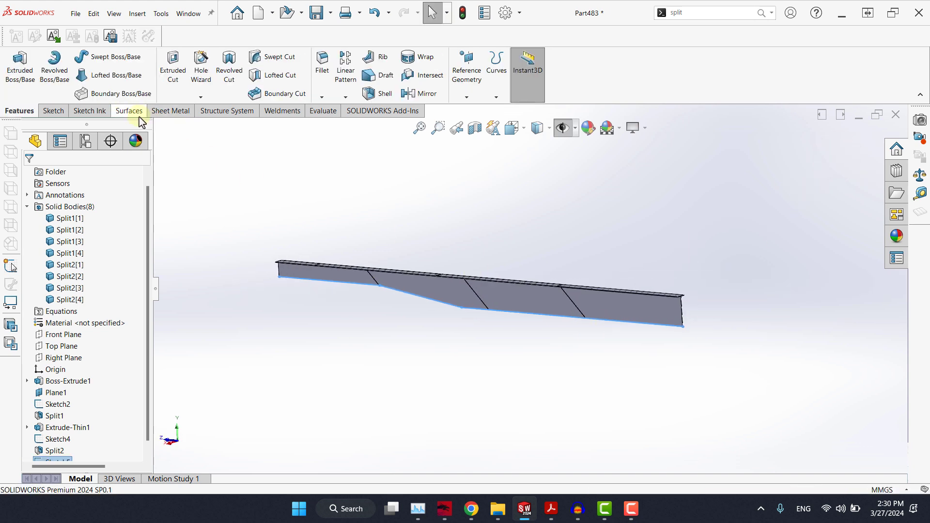
pyautogui.click(155, 115)
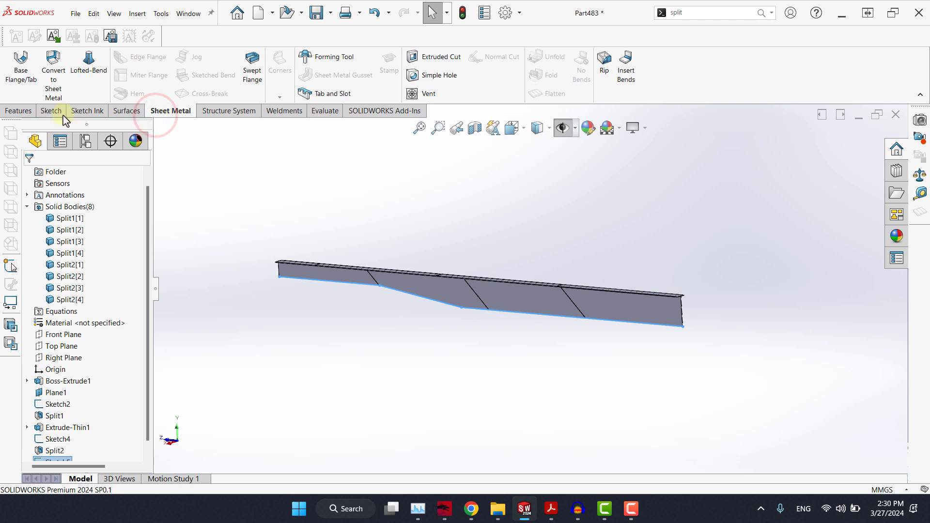
pyautogui.click(19, 92)
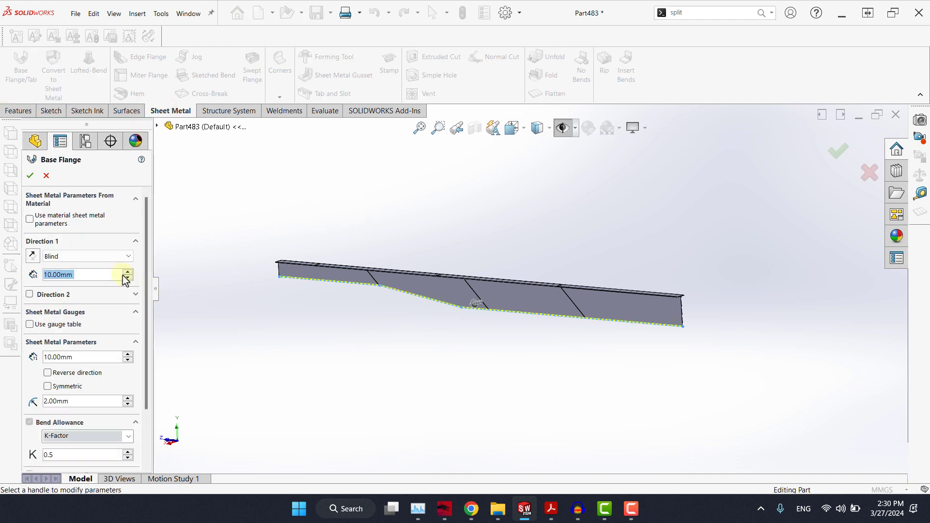
pyautogui.write('200')
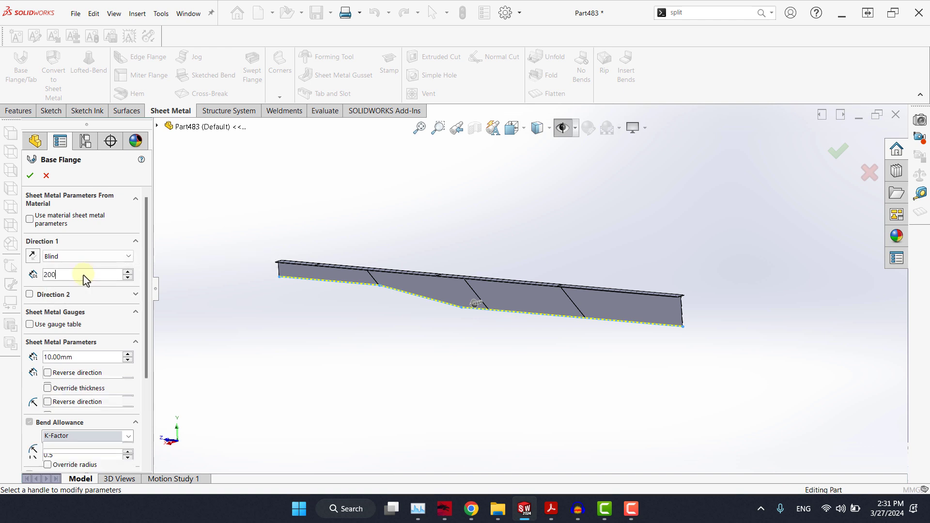
pyautogui.press('Return')
pyautogui.click(87, 256)
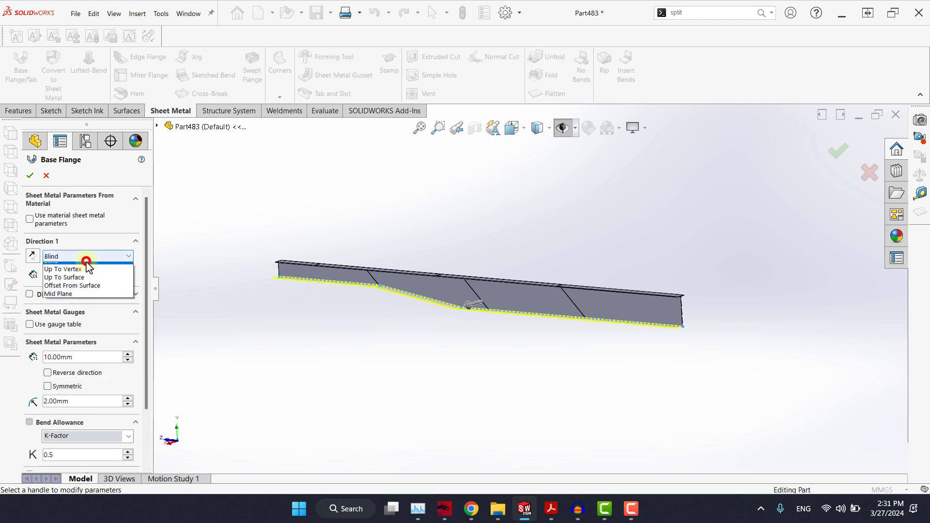
pyautogui.click(52, 298)
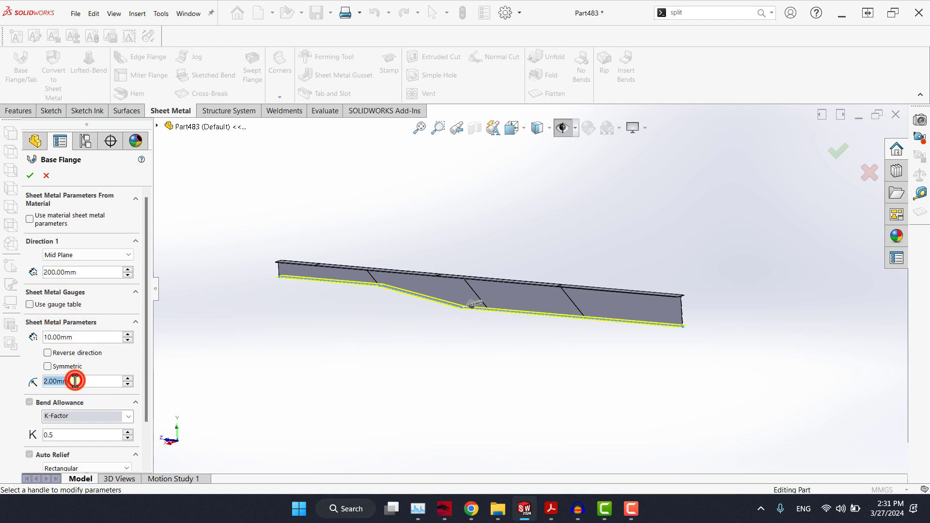
pyautogui.write('4')
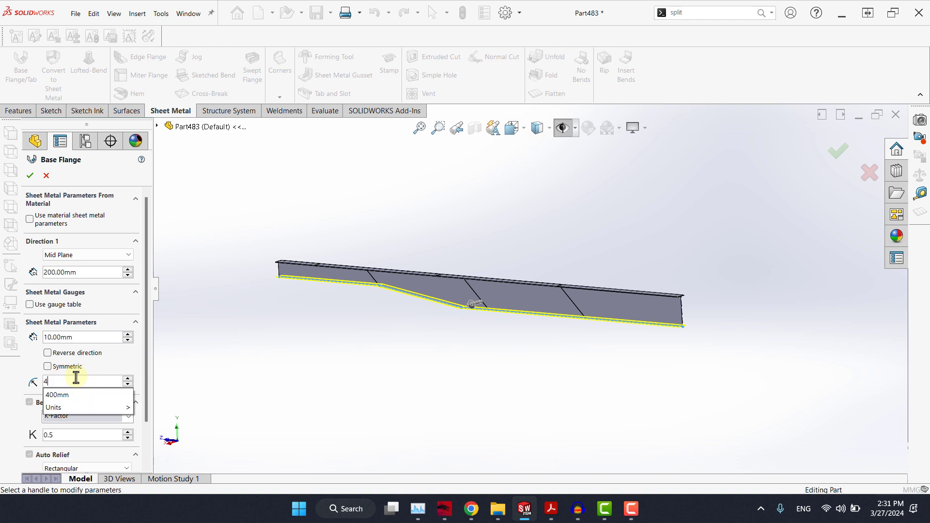
pyautogui.click(171, 348)
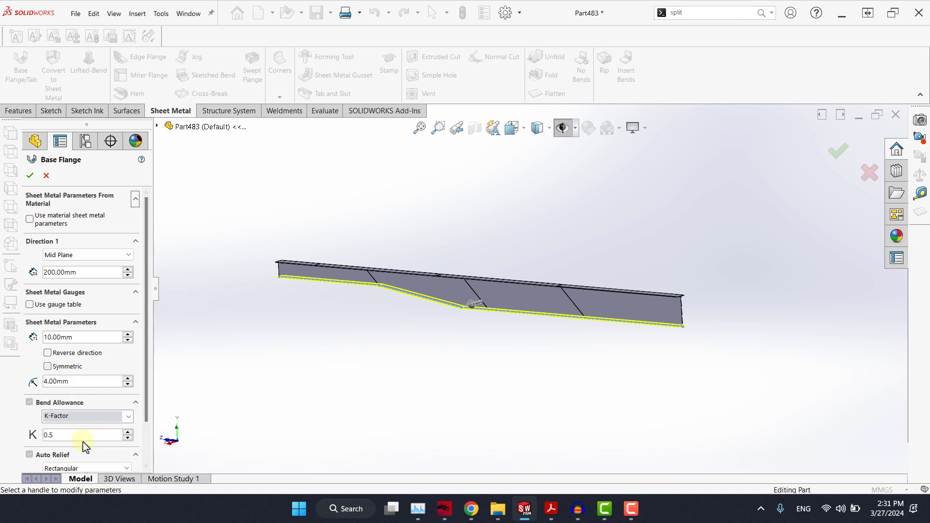
pyautogui.moveTo(146, 403); pyautogui.dragTo(146, 445)
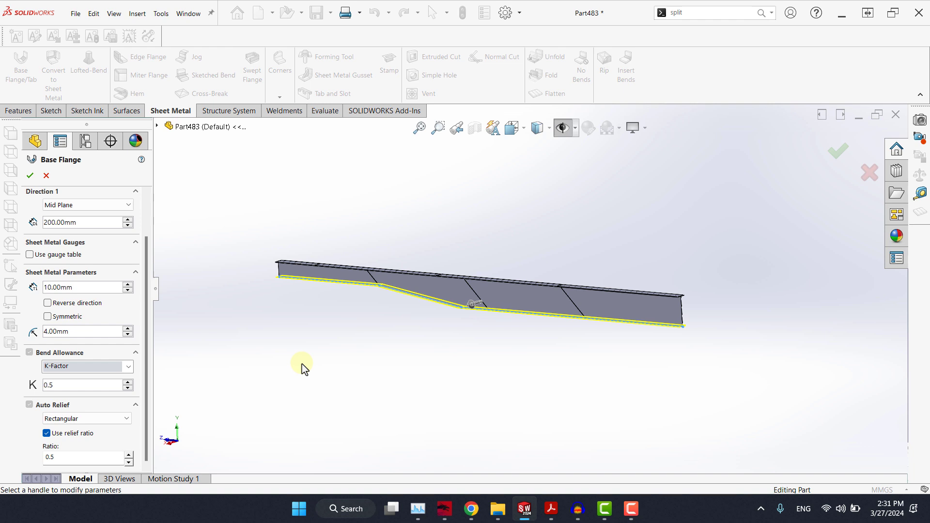
# Step: Check the flange preview at the web's lower end and reverse its thickness direction so the plate lies beneath the web
pyautogui.moveTo(625, 301); pyautogui.dragTo(582, 303, button='middle')
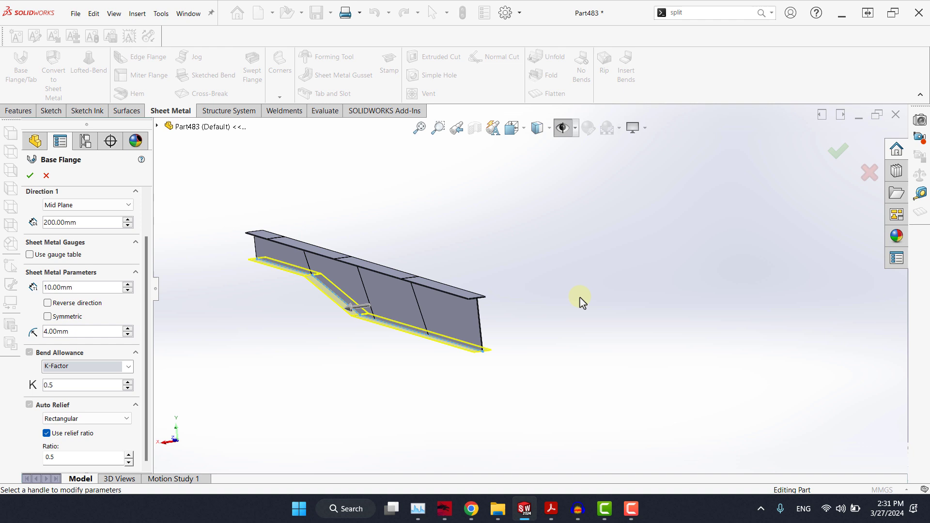
pyautogui.press('space')
pyautogui.click(438, 345)
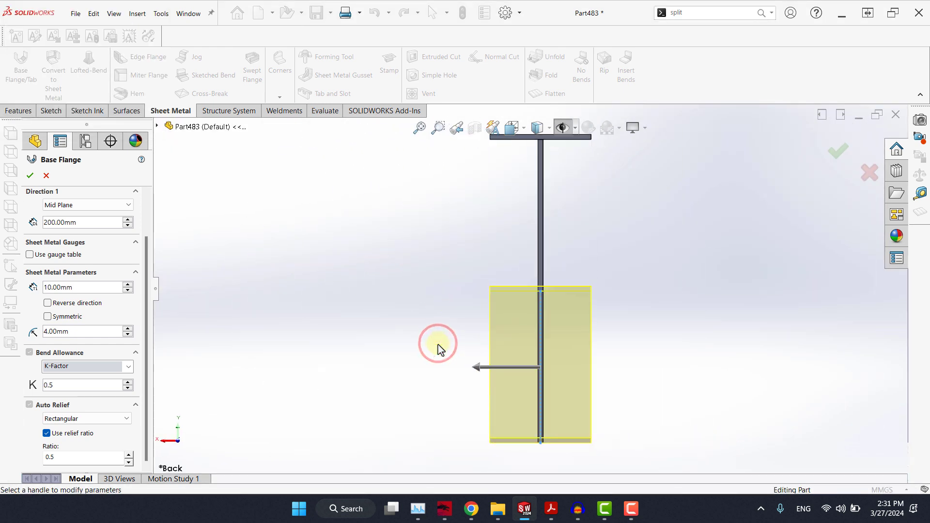
pyautogui.scroll(-5, 533, 416)
pyautogui.moveTo(490, 403); pyautogui.dragTo(492, 382, button='middle')
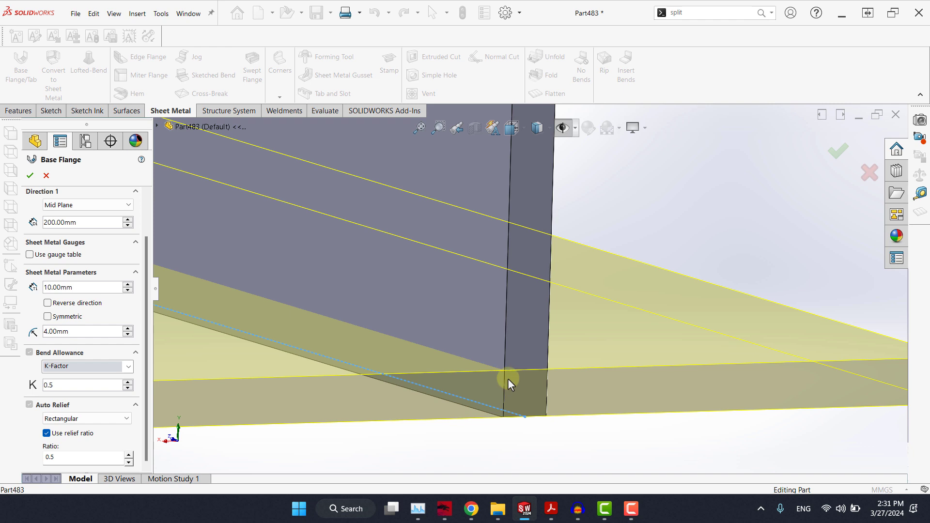
pyautogui.scroll(3, 509, 380)
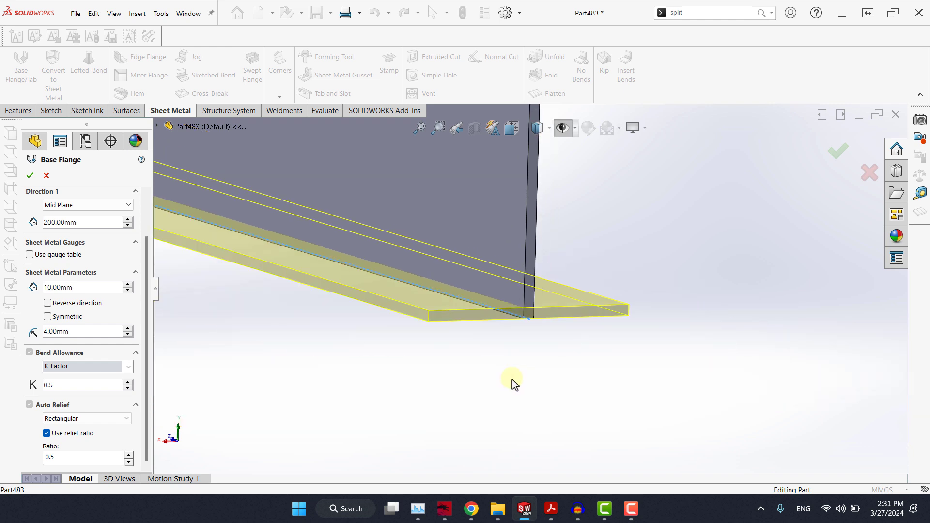
pyautogui.click(47, 303)
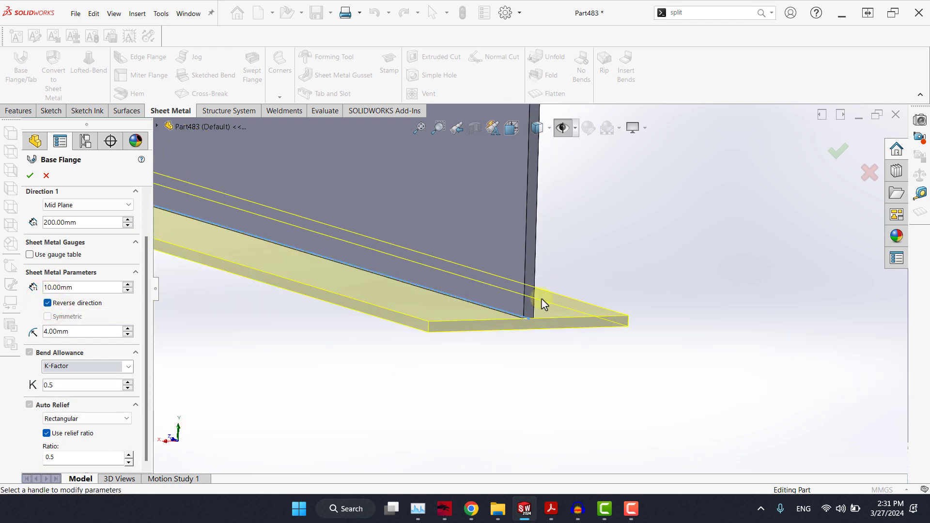
# Step: Create the 10 mm thick base flange beneath the web with the configured settings
pyautogui.scroll(-2, 524, 325)
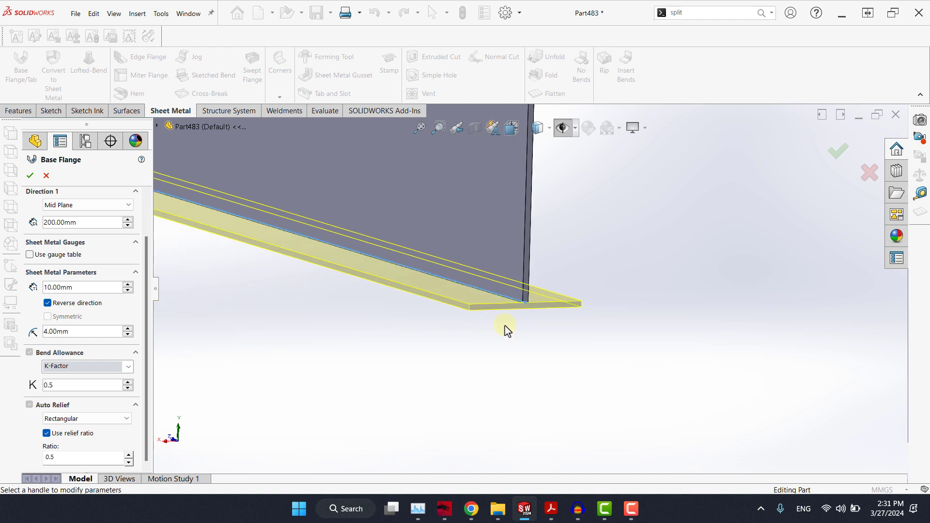
pyautogui.click(31, 176)
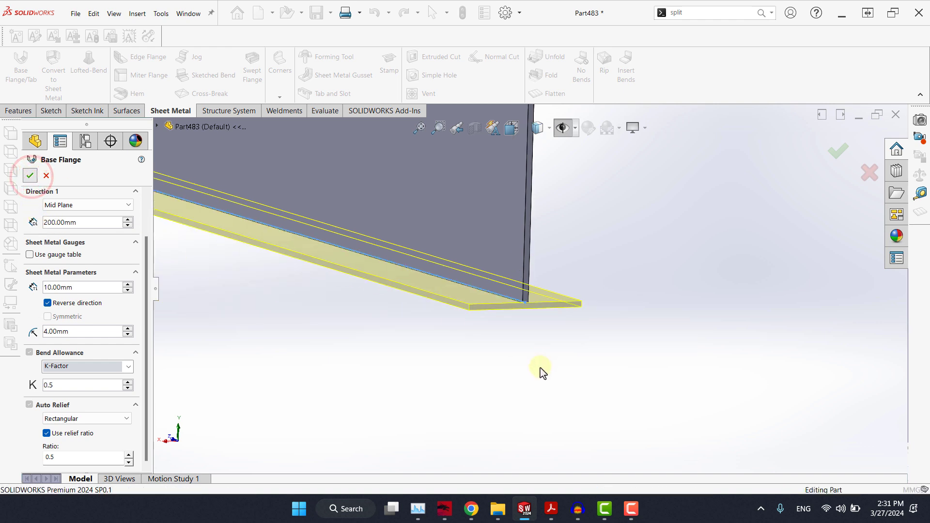
# Step: Flatten the bottom flange, measure the length of its long edge, and return it to the folded state
pyautogui.moveTo(487, 338); pyautogui.dragTo(422, 253, button='middle')
pyautogui.scroll(-3, 474, 275)
pyautogui.click(479, 279)
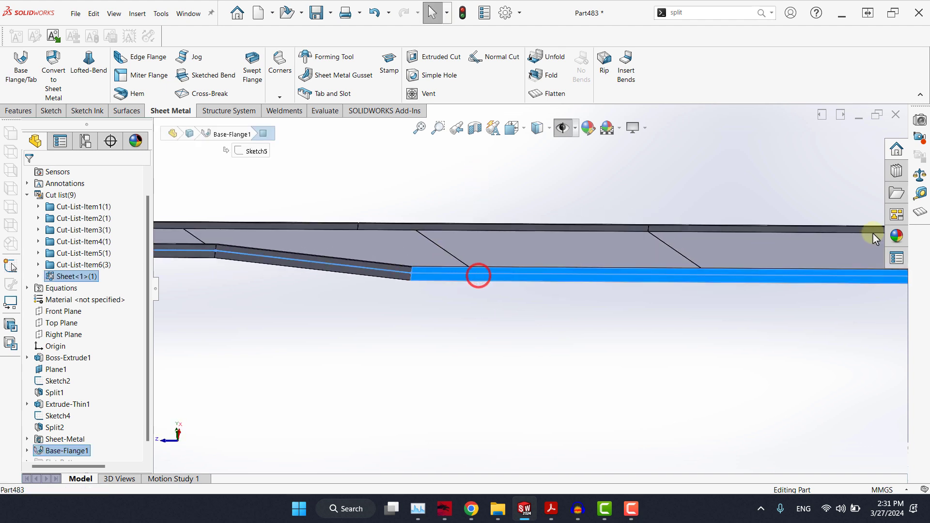
pyautogui.click(917, 214)
pyautogui.click(918, 198)
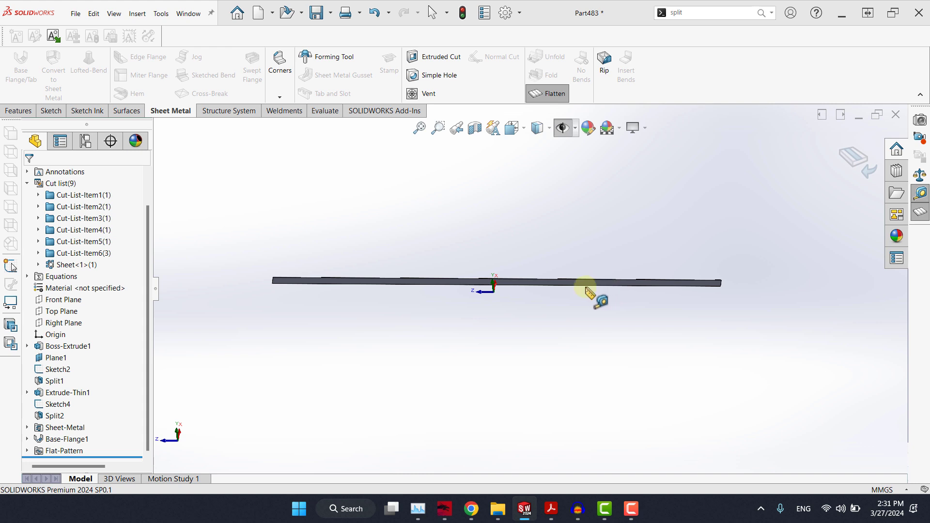
pyautogui.moveTo(586, 291); pyautogui.dragTo(538, 431, button='middle')
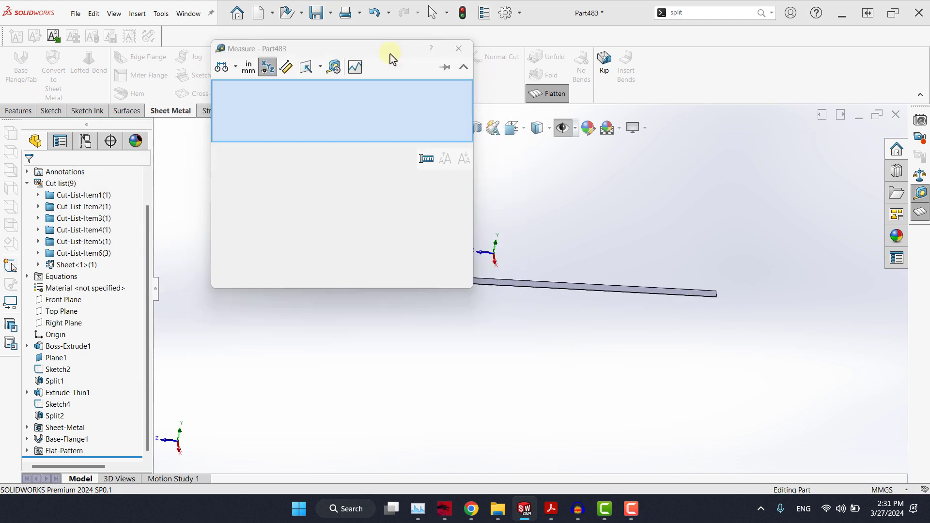
pyautogui.click(555, 288)
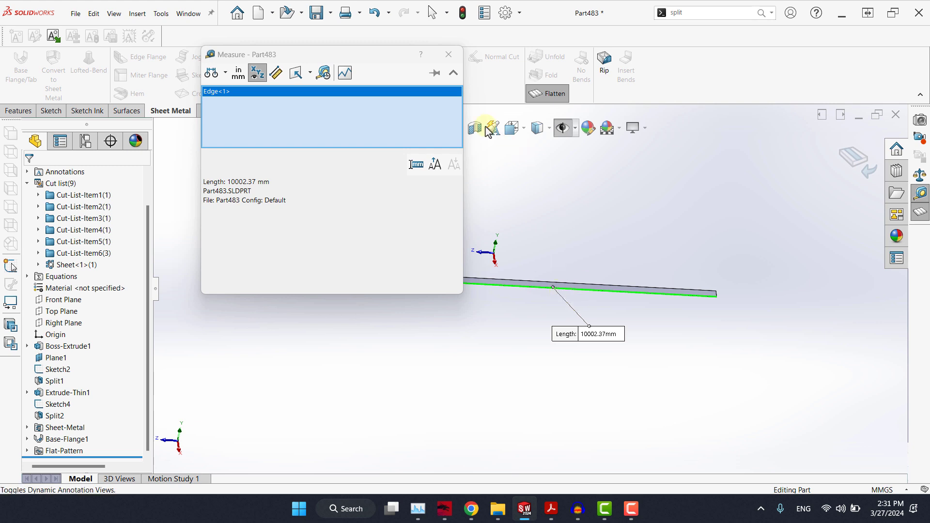
pyautogui.click(448, 55)
pyautogui.click(459, 181)
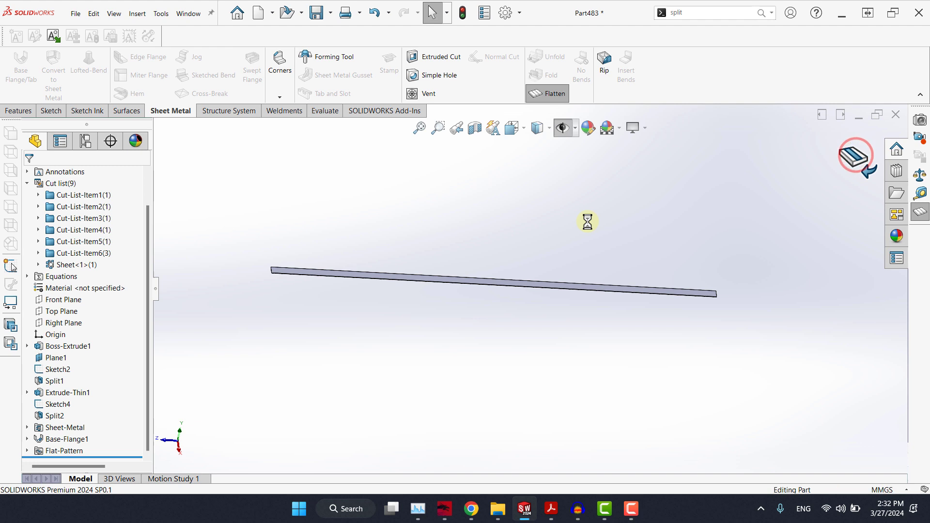
# Step: Examine the folded bottom flange, its bends at the taper, and its fit along the whole beam
pyautogui.scroll(-3, 509, 272)
pyautogui.moveTo(510, 274); pyautogui.dragTo(546, 21, button='middle')
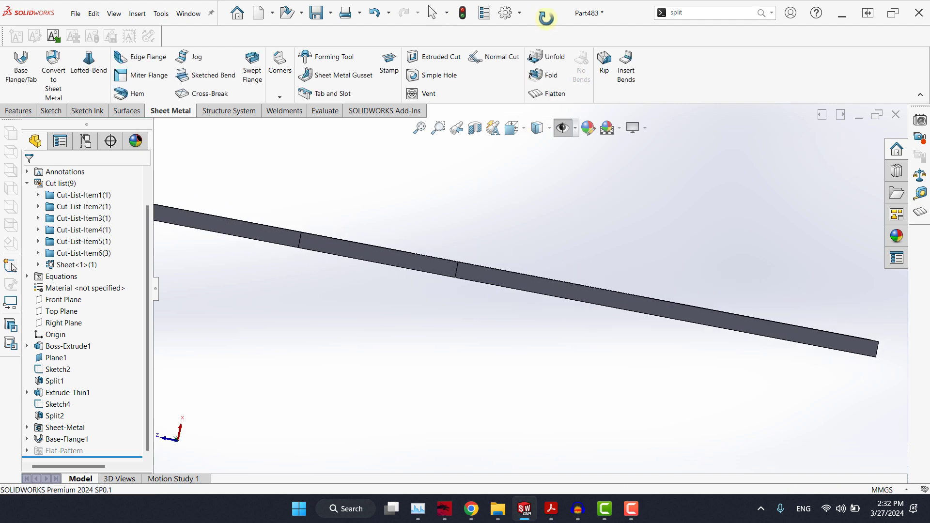
pyautogui.scroll(-2, 498, 265)
pyautogui.moveTo(500, 286); pyautogui.dragTo(480, 242, button='middle')
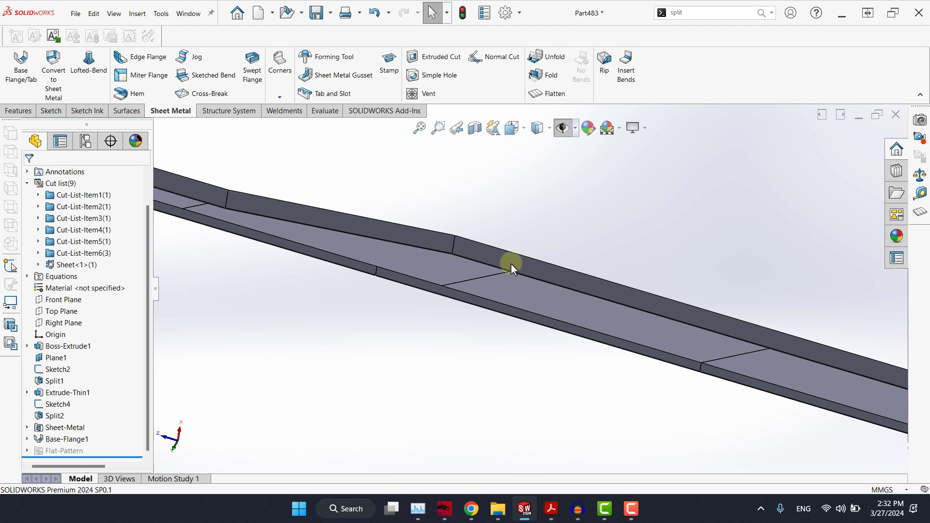
pyautogui.scroll(5, 572, 286)
pyautogui.moveTo(566, 243); pyautogui.dragTo(541, 486, button='middle')
pyautogui.moveTo(541, 320); pyautogui.dragTo(543, 224, button='middle')
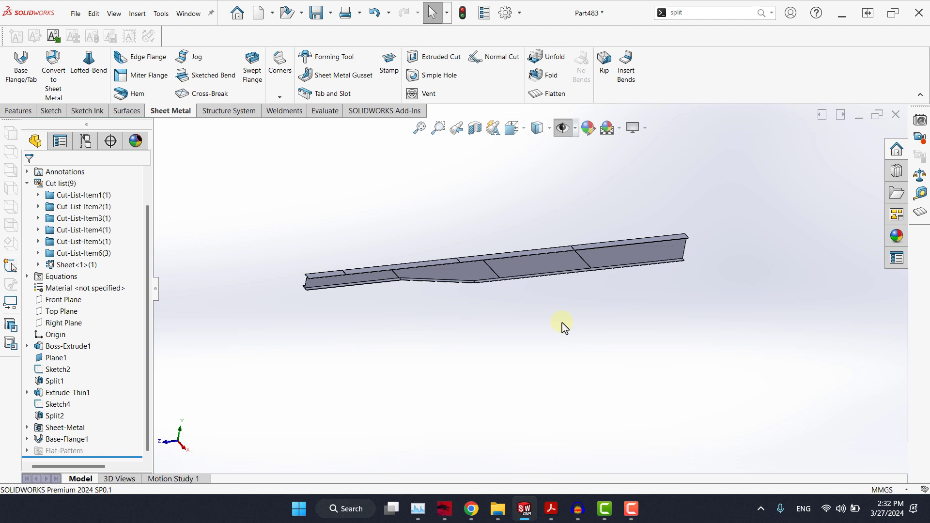
pyautogui.scroll(-2, 490, 286)
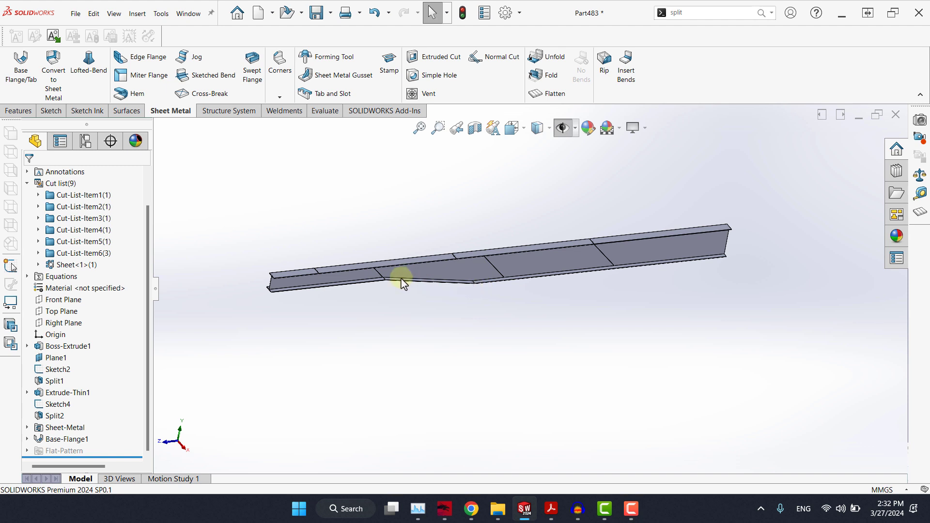
pyautogui.scroll(-2, 398, 285)
pyautogui.scroll(3, 504, 317)
pyautogui.moveTo(601, 291); pyautogui.dragTo(575, 297, button='middle')
pyautogui.scroll(-3, 557, 277)
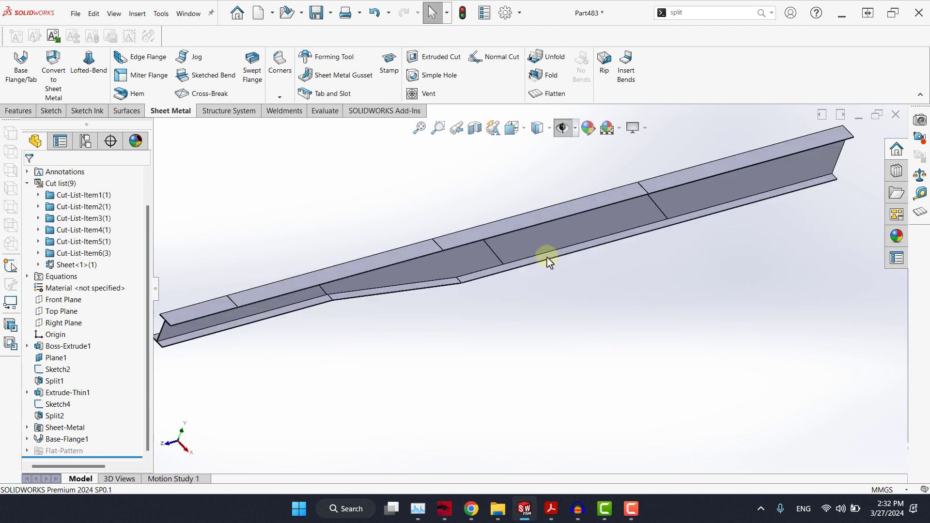
# Step: Isolate the bent bottom flange body so that it is displayed without the web and top flange
pyautogui.click(547, 260)
pyautogui.rightClick(547, 255)
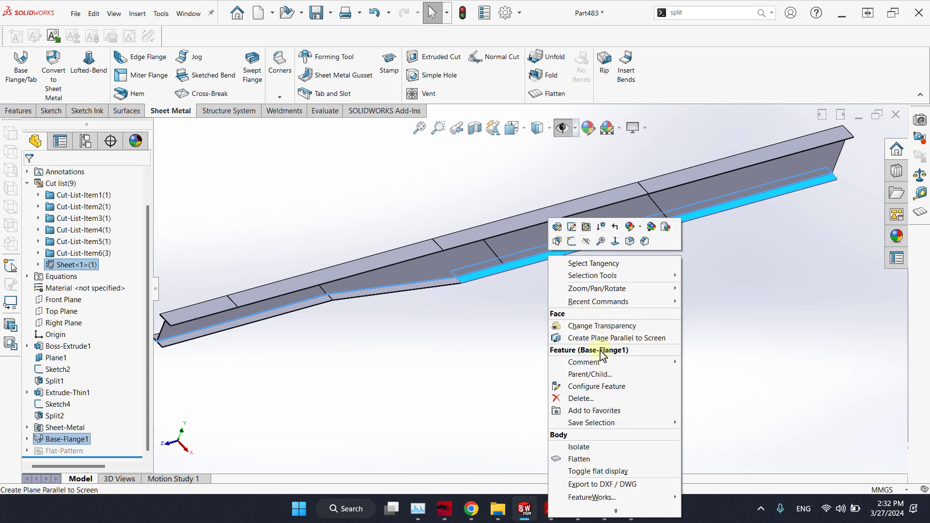
pyautogui.click(574, 447)
pyautogui.moveTo(556, 338); pyautogui.dragTo(310, 290, button='middle')
pyautogui.scroll(1, 93, 299)
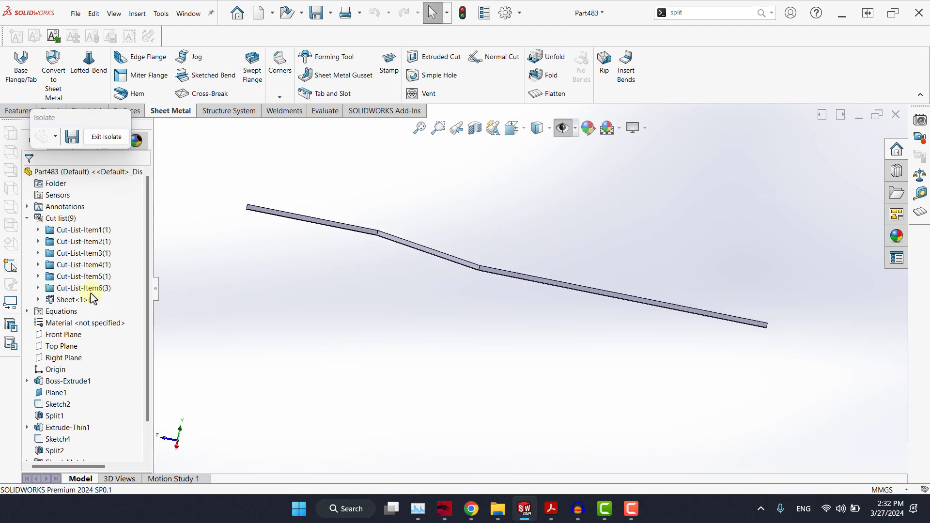
# Step: Start a sketch on the Right Plane and draw a vertical line about 1900 mm long across the flange's longer straight section
pyautogui.click(63, 359)
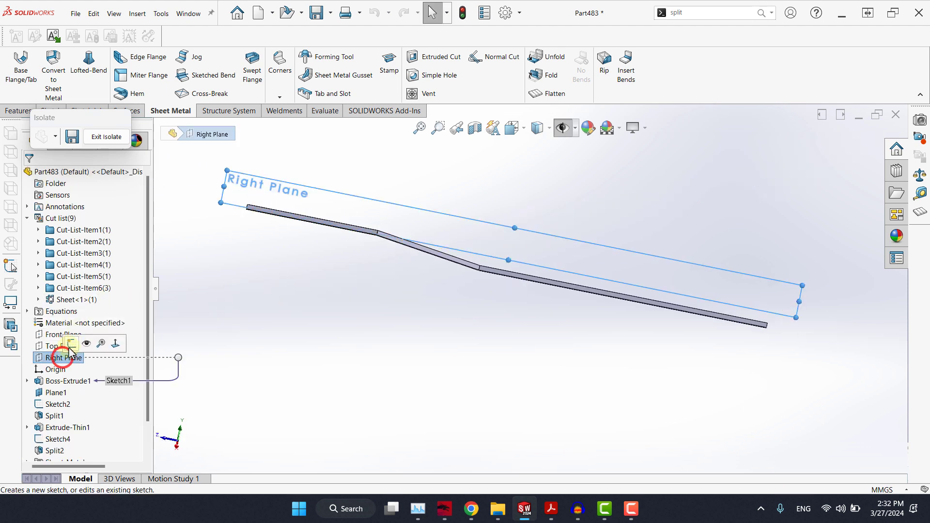
pyautogui.click(72, 343)
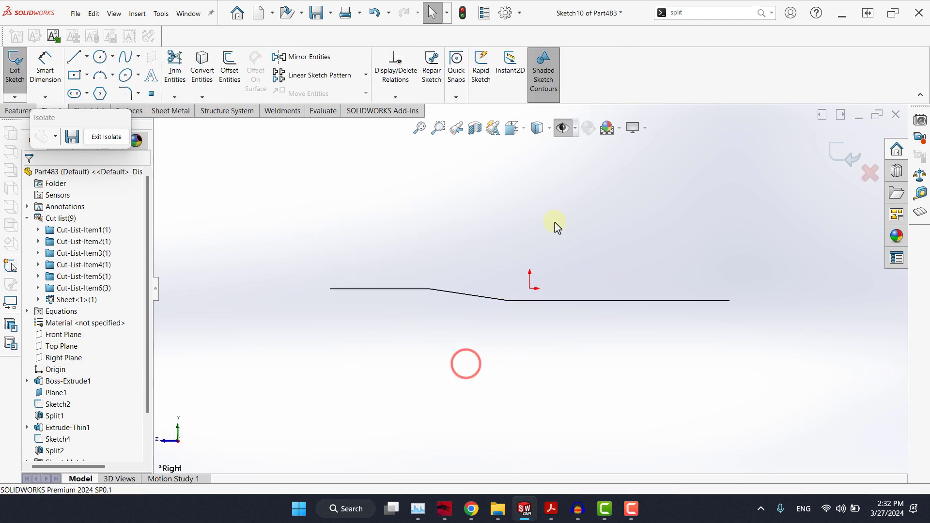
pyautogui.click(75, 57)
pyautogui.click(570, 257)
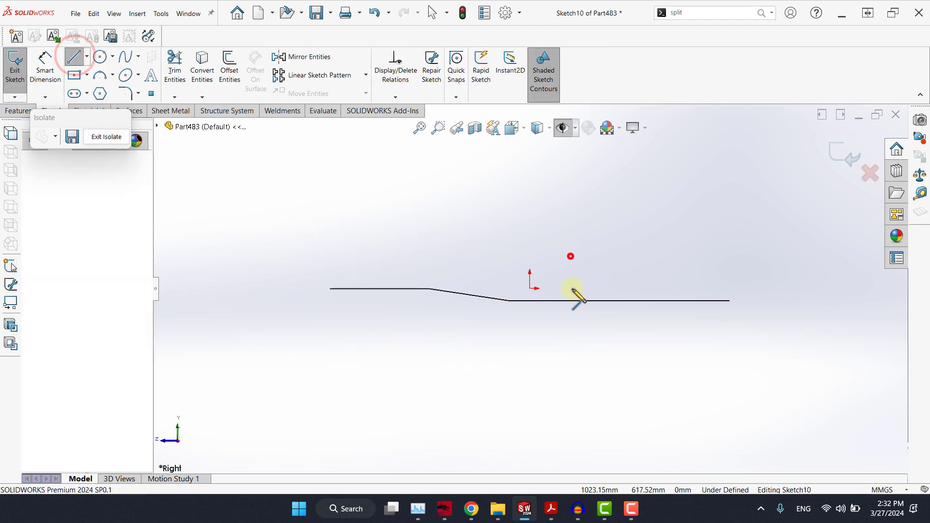
pyautogui.click(571, 332)
pyautogui.press('Escape')
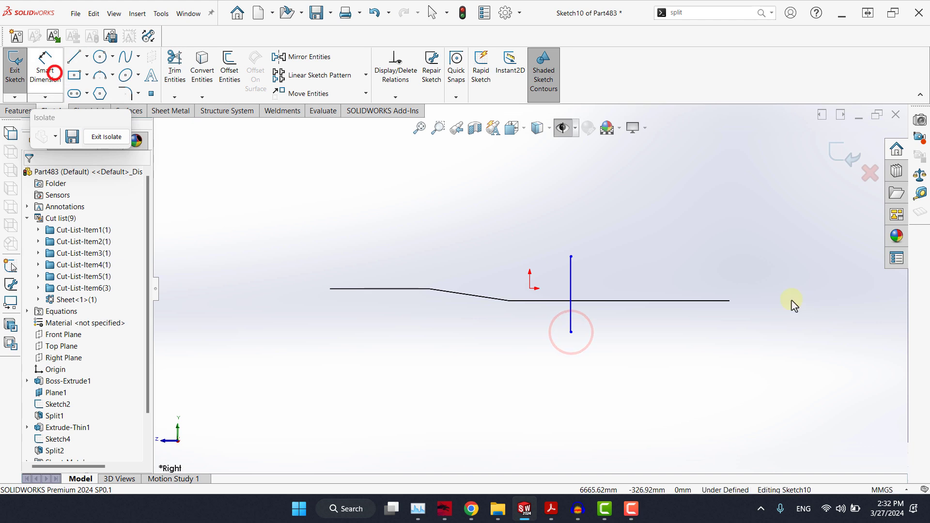
# Step: Dimension the vertical line 3000 mm from the end of the flange's longer straight section
pyautogui.scroll(-3, 765, 301)
pyautogui.scroll(-5, 649, 307)
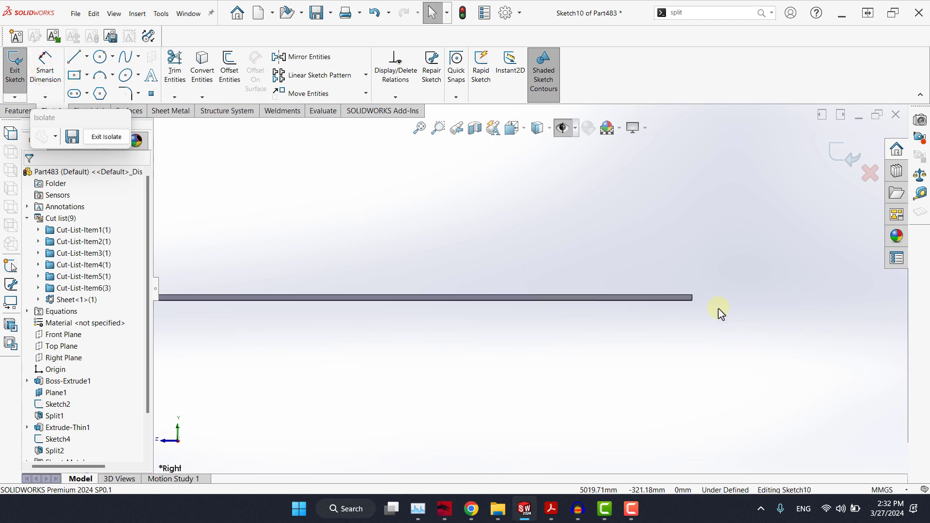
pyautogui.click(34, 64)
pyautogui.click(615, 294)
pyautogui.scroll(5, 625, 315)
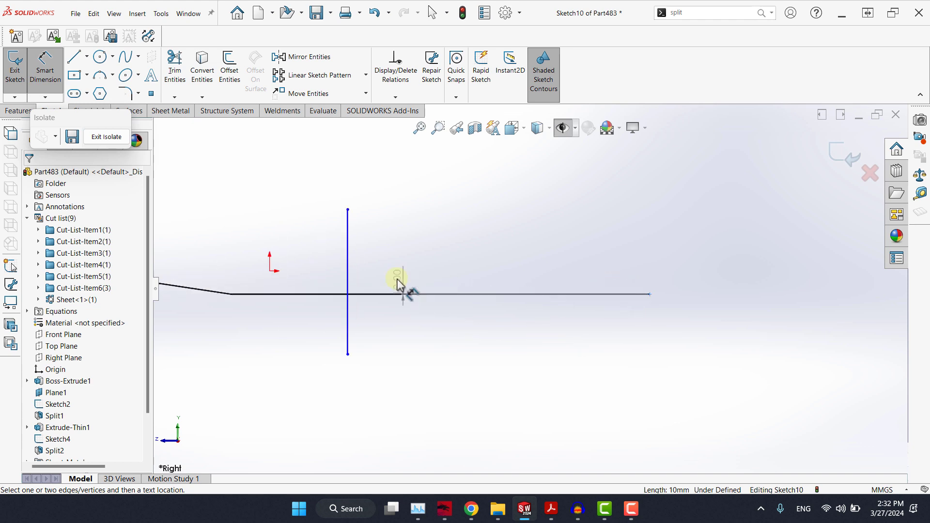
pyautogui.click(347, 257)
pyautogui.click(453, 264)
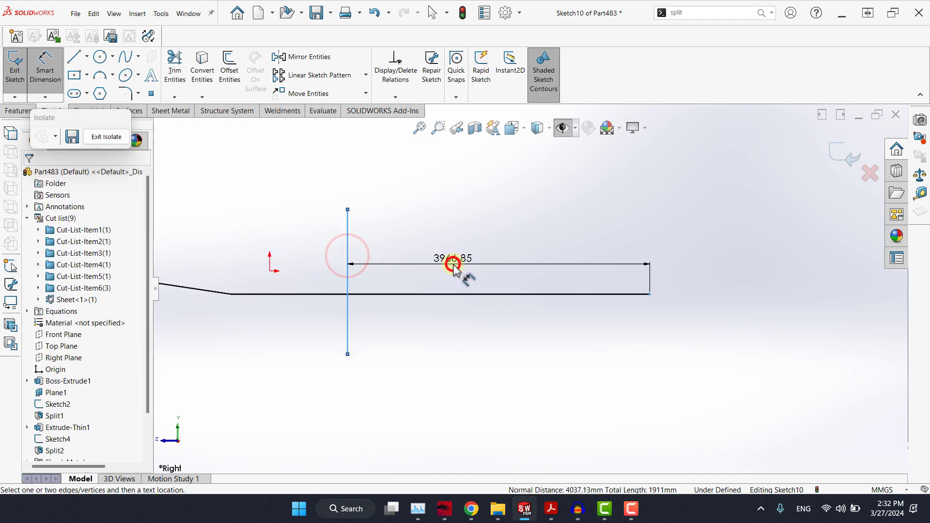
pyautogui.write('6000')
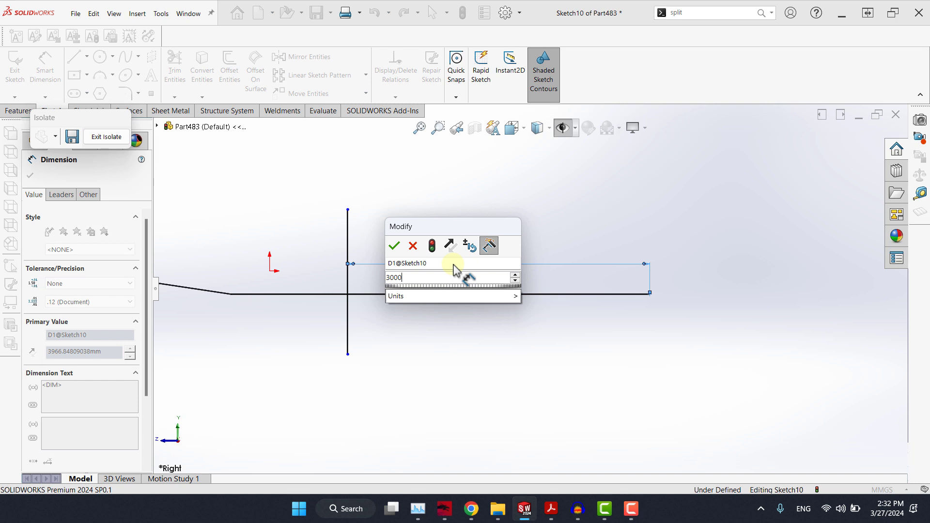
pyautogui.press('Return')
pyautogui.click(506, 203)
pyautogui.scroll(2, 533, 286)
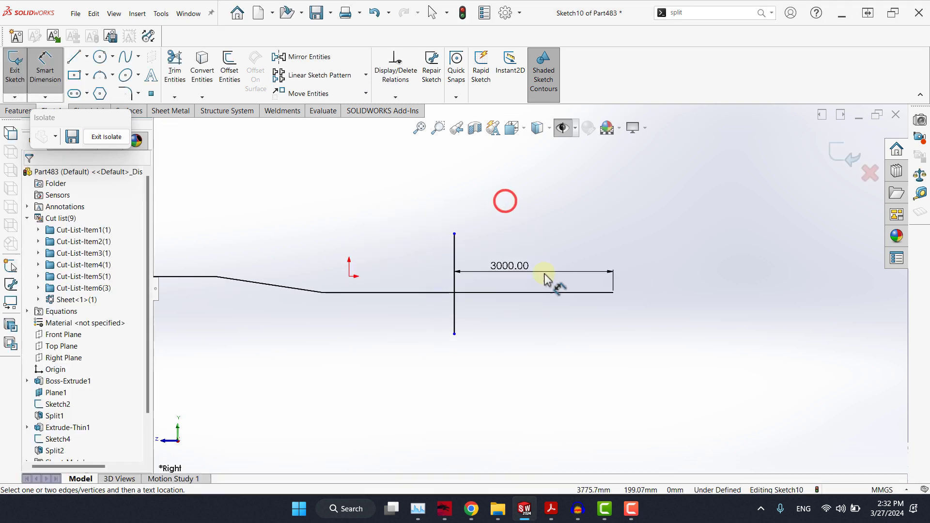
# Step: Draw a second vertical line about 1900 mm long across the flange's tapered section, level with the first line
pyautogui.scroll(-2, 395, 293)
pyautogui.click(73, 58)
pyautogui.click(374, 221)
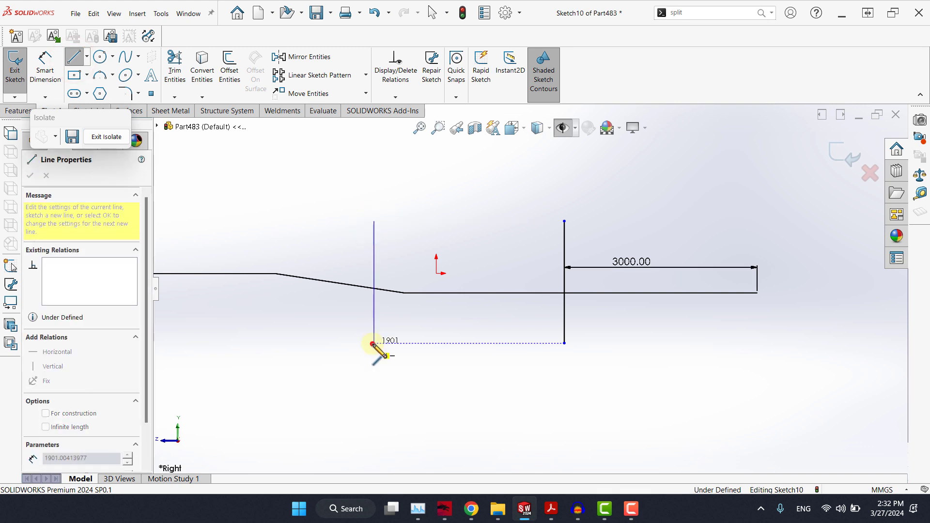
pyautogui.doubleClick(374, 343)
# Step: Dimension the spacing between the two vertical lines as 3000 mm
pyautogui.click(46, 63)
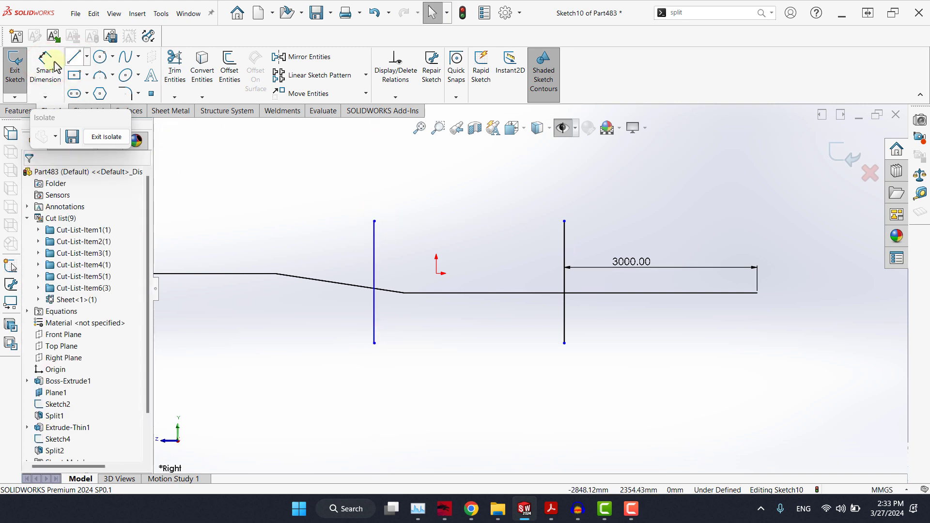
pyautogui.click(57, 67)
pyautogui.click(565, 237)
pyautogui.click(374, 242)
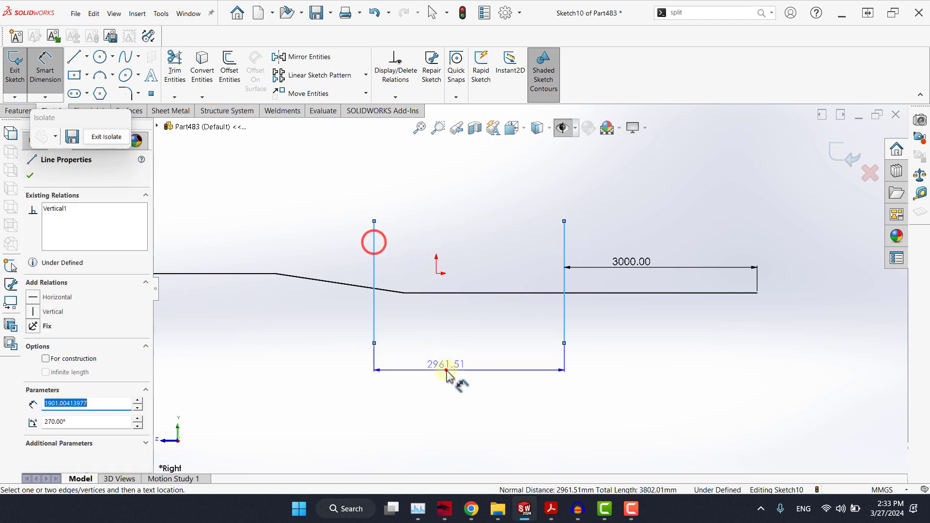
pyautogui.click(446, 373)
pyautogui.write('3000')
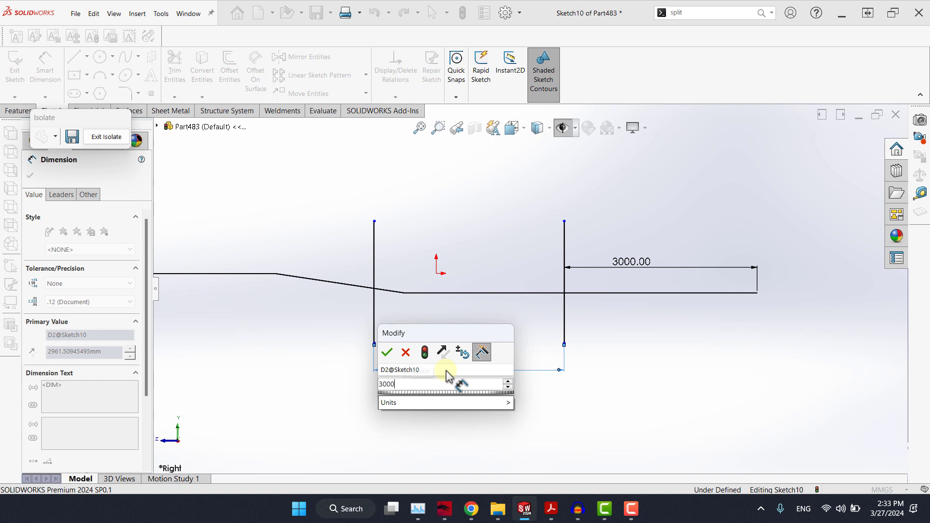
pyautogui.press('Return')
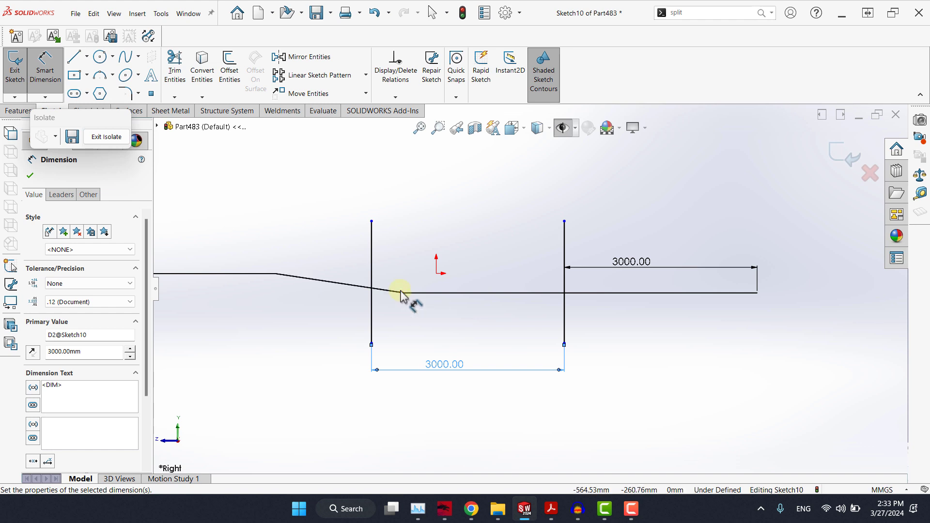
pyautogui.scroll(-3, 402, 300)
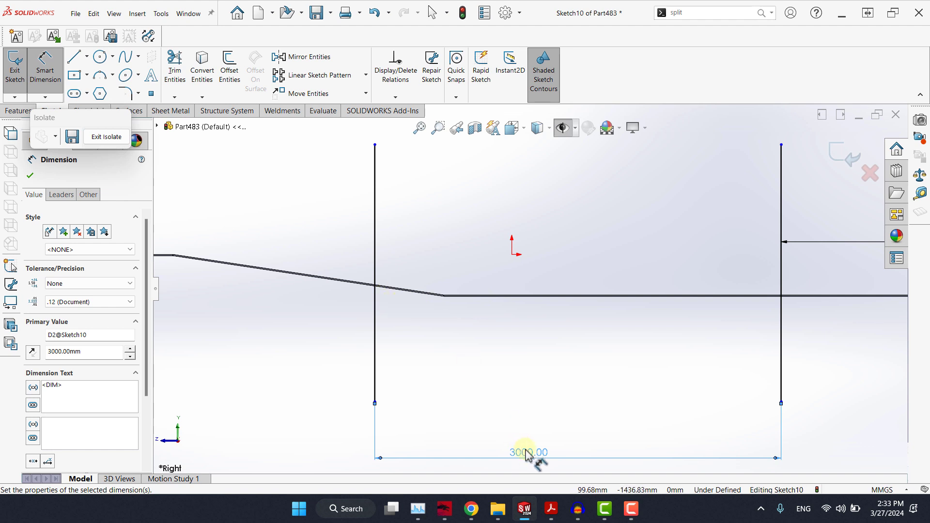
pyautogui.click(436, 342)
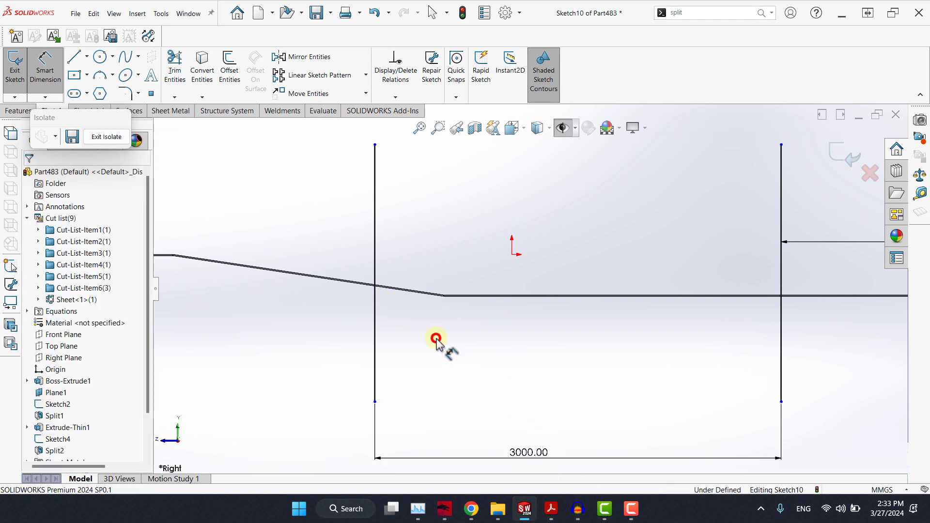
pyautogui.scroll(-1, 395, 297)
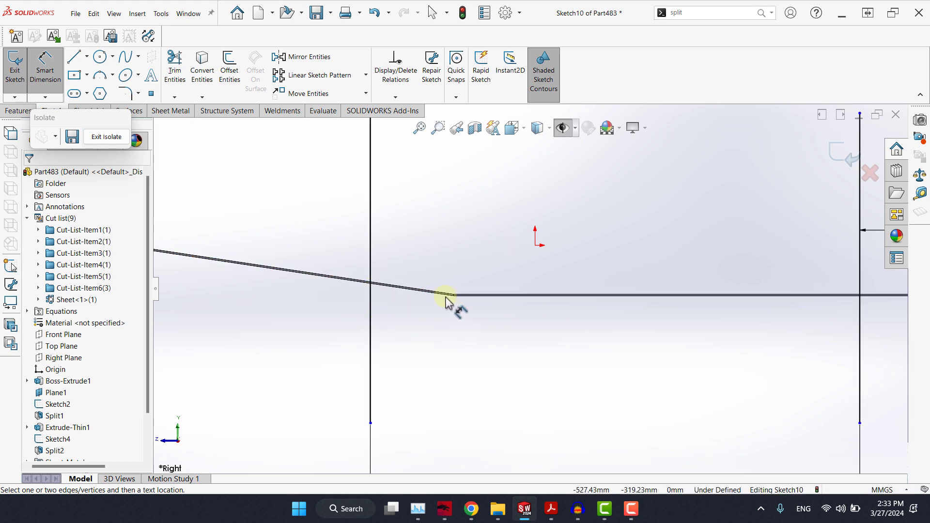
pyautogui.scroll(1, 402, 317)
pyautogui.press('Escape')
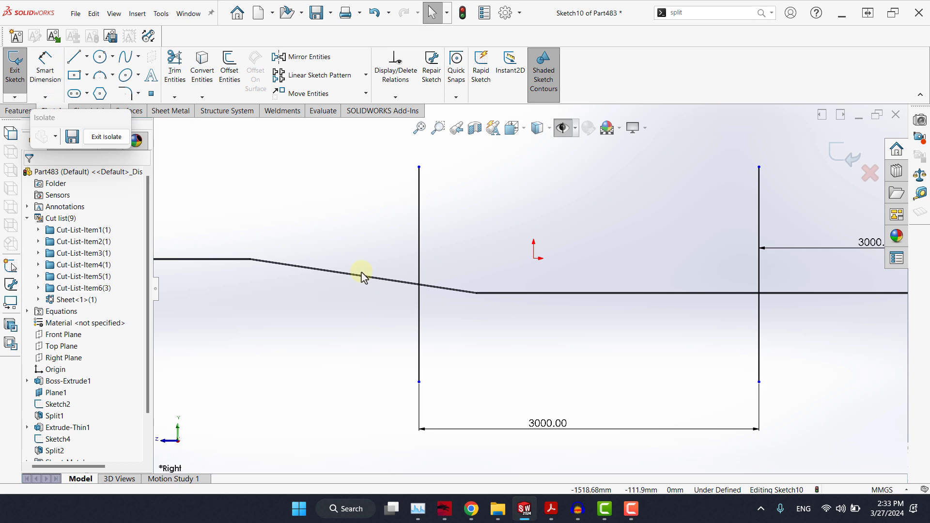
# Step: Draw a horizontal centerline about 2490 mm long on the flange's lower edge, from the first vertical line to the start of the bend
pyautogui.click(87, 56)
pyautogui.click(94, 84)
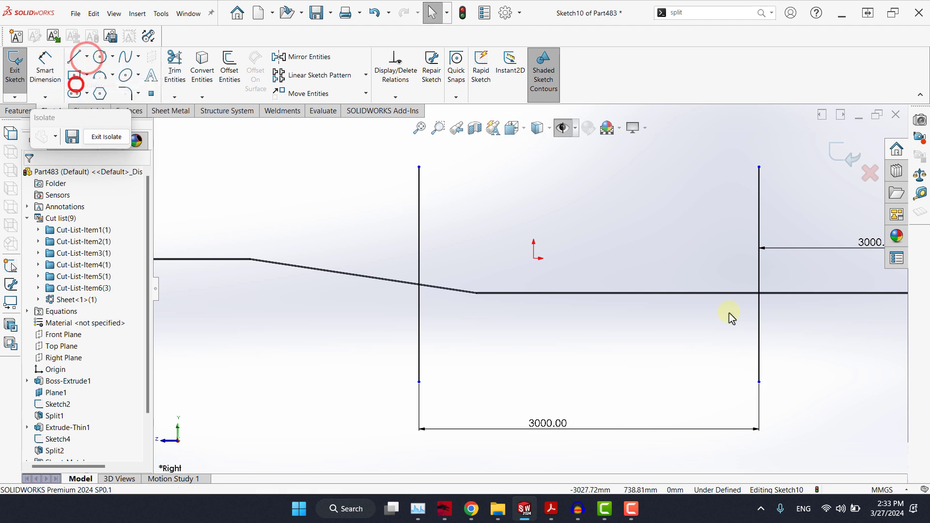
pyautogui.scroll(4, 744, 298)
pyautogui.scroll(2, 685, 299)
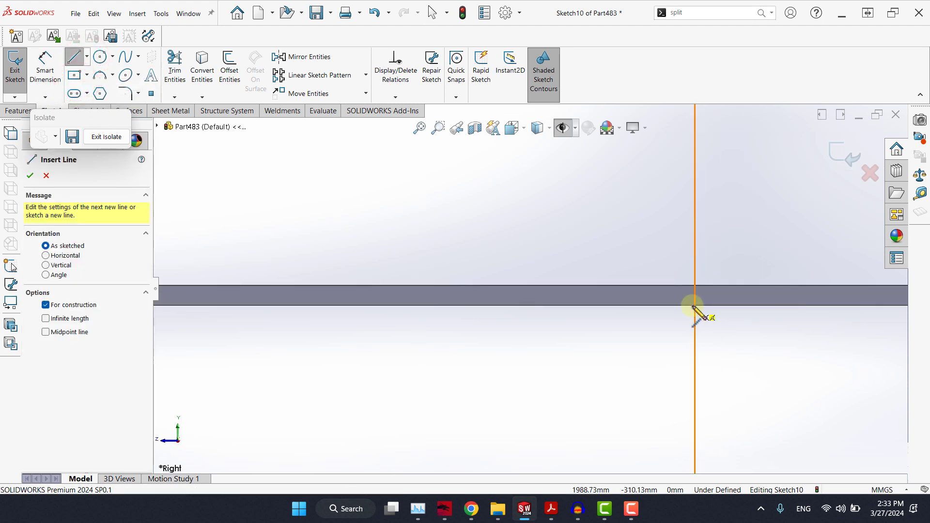
pyautogui.click(695, 309)
pyautogui.scroll(-4, 533, 317)
pyautogui.scroll(3, 339, 293)
pyautogui.scroll(5, 328, 292)
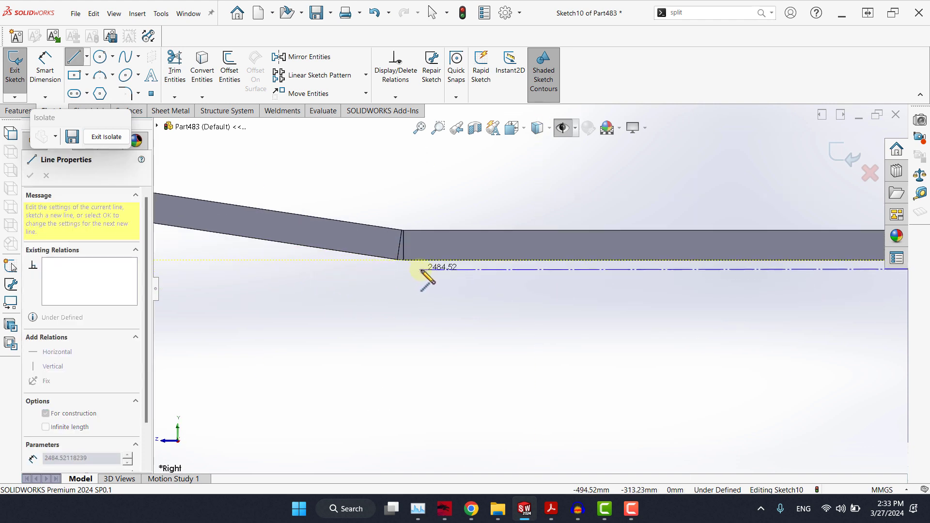
pyautogui.scroll(3, 429, 264)
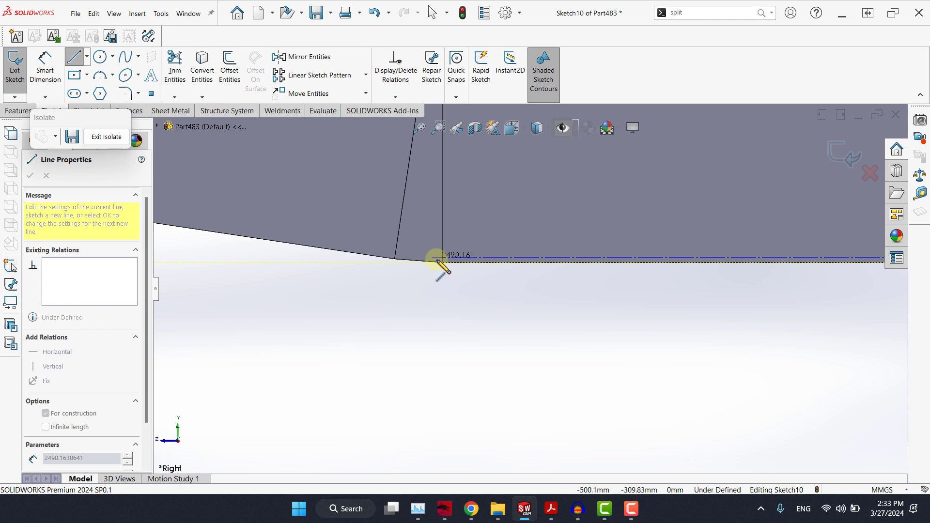
pyautogui.click(443, 263)
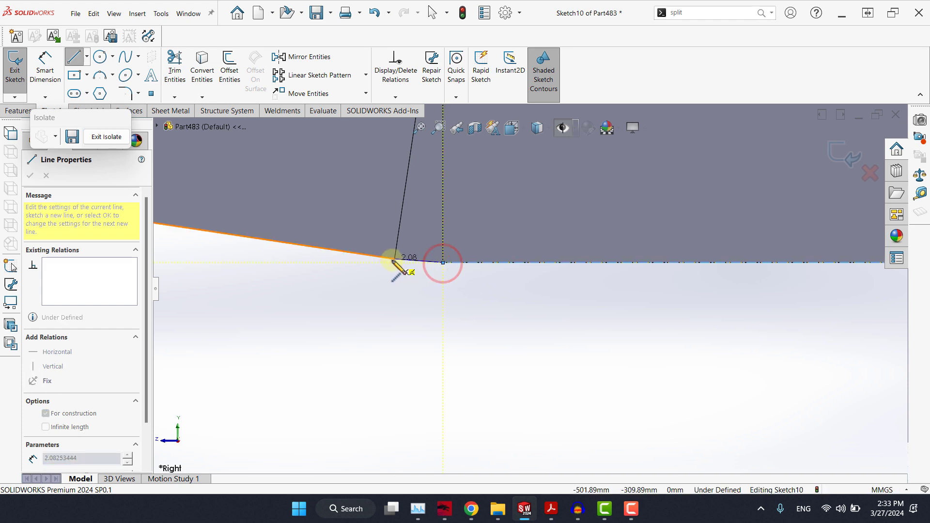
# Step: Continue the centerline across the bend and about 164 mm along the lower edge of the flange's tapered section
pyautogui.scroll(-5, 479, 278)
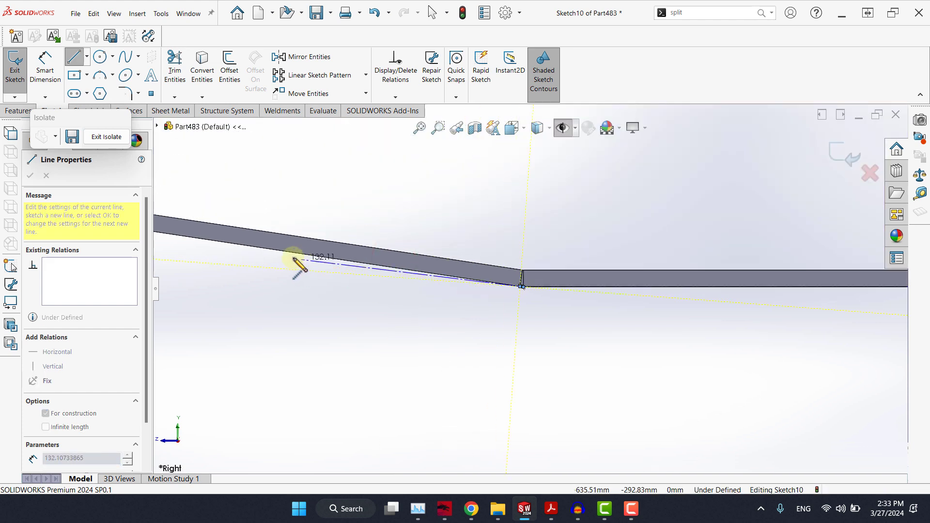
pyautogui.doubleClick(250, 246)
pyautogui.press('Escape')
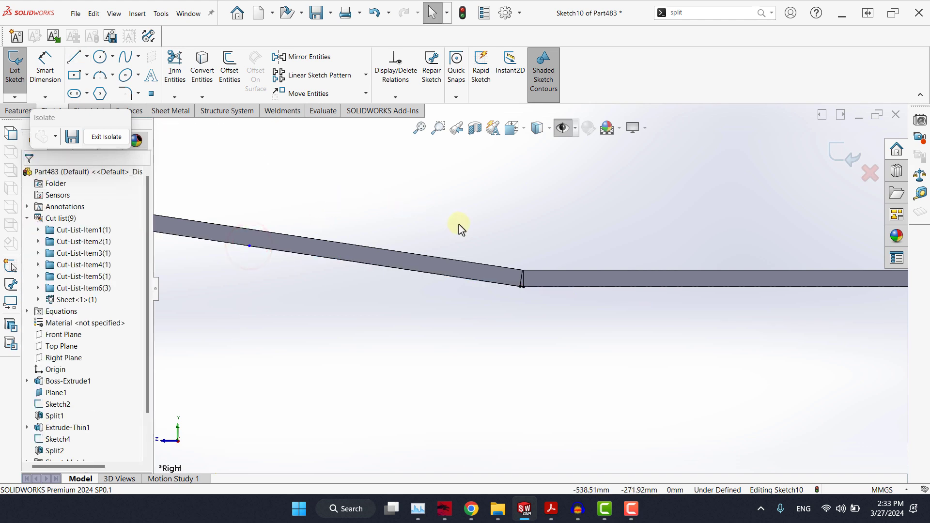
# Step: Measure the length of the horizontal centerline
pyautogui.scroll(12, 394, 246)
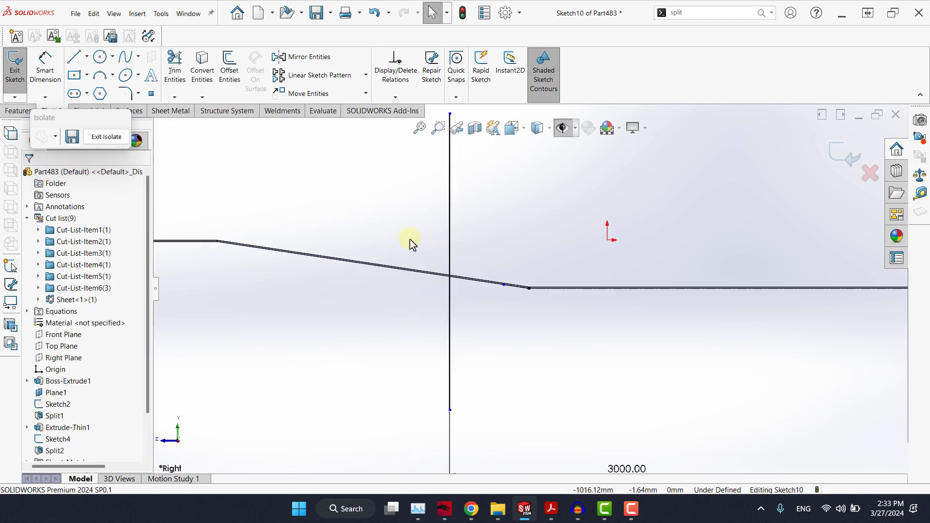
pyautogui.click(638, 233)
pyautogui.scroll(-2, 818, 228)
pyautogui.click(920, 193)
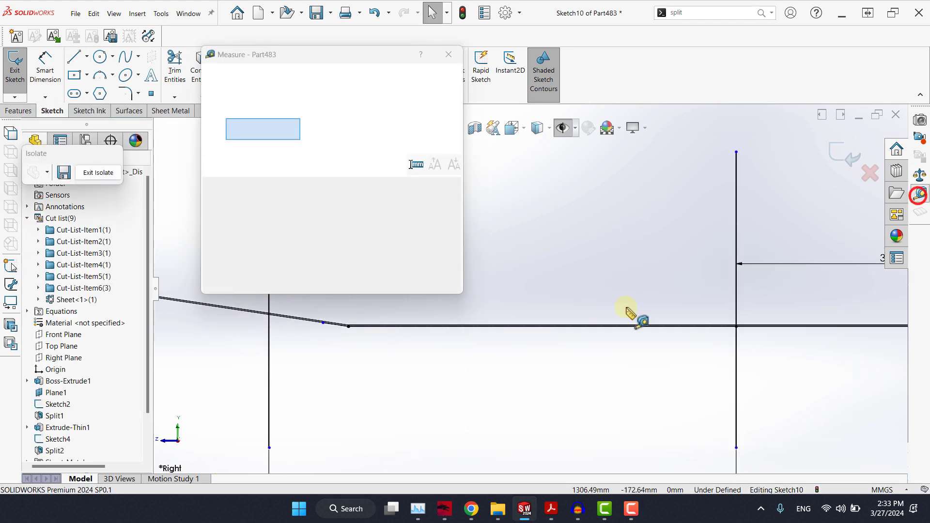
pyautogui.scroll(-6, 533, 325)
pyautogui.click(555, 320)
pyautogui.scroll(6, 605, 368)
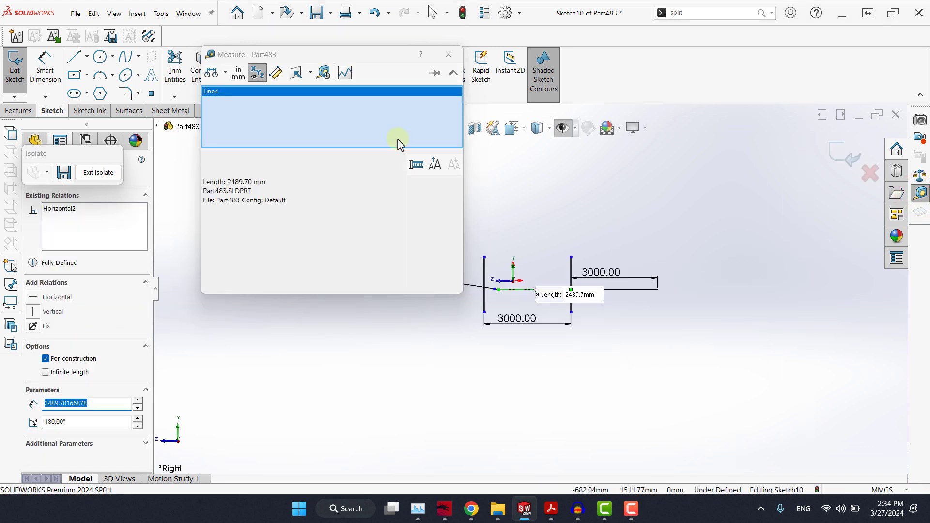
pyautogui.moveTo(386, 70); pyautogui.dragTo(248, 77)
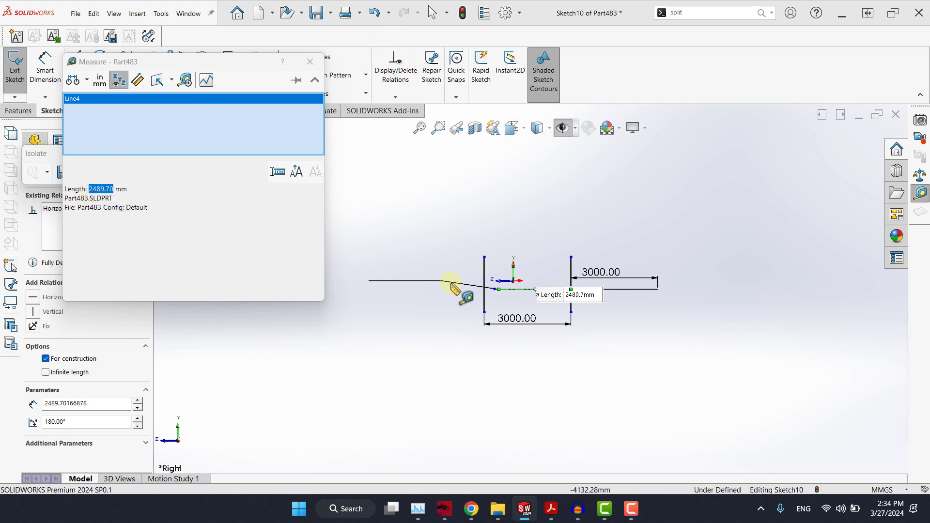
# Step: Add the short bend centerline and the tapered centerline to the measurement to get their total length
pyautogui.scroll(-10, 453, 290)
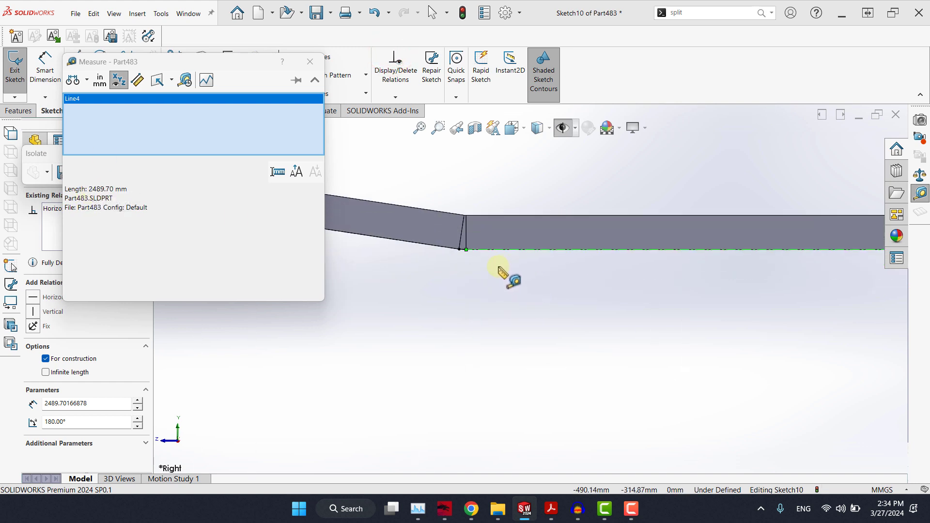
pyautogui.scroll(-5, 499, 267)
pyautogui.click(477, 270)
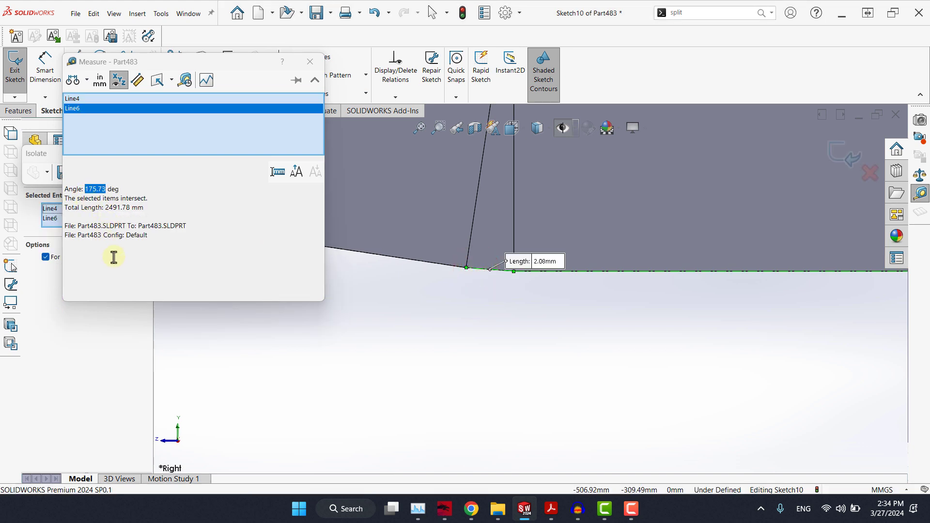
pyautogui.click(386, 256)
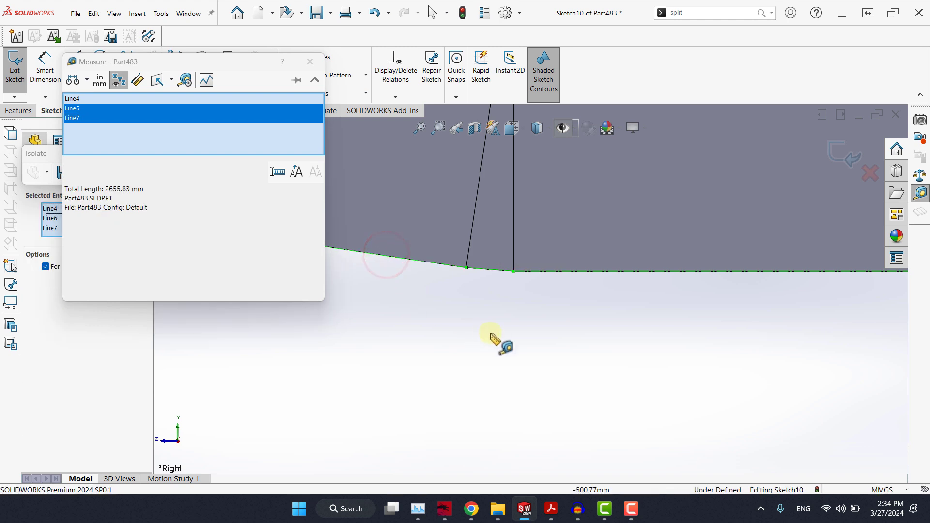
pyautogui.scroll(4, 565, 357)
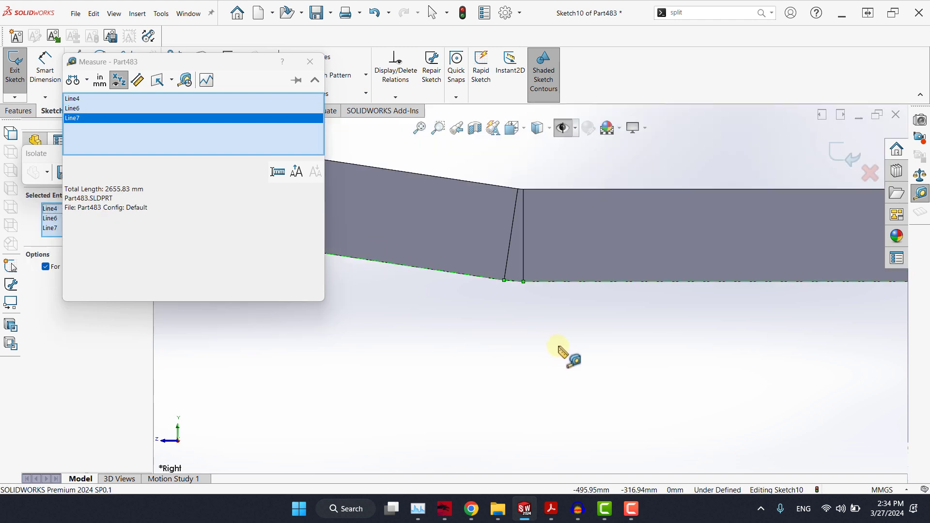
pyautogui.scroll(2, 427, 288)
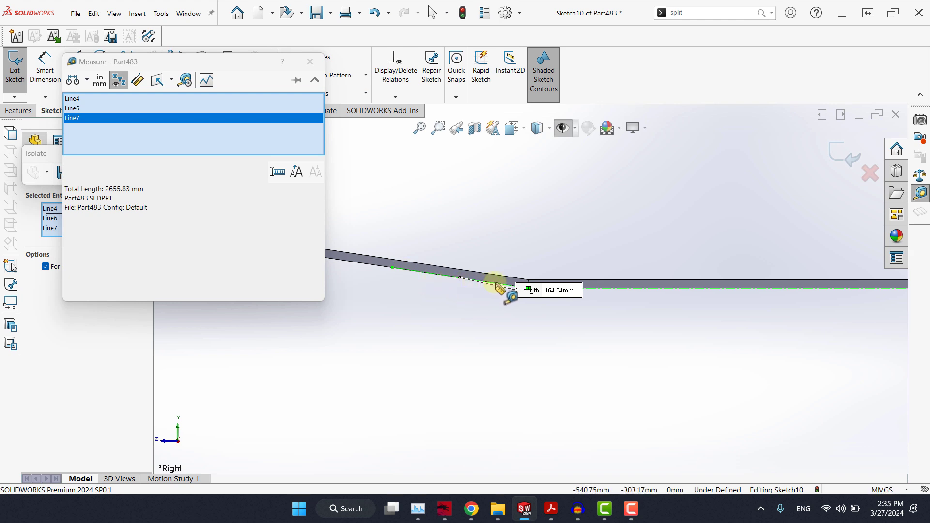
pyautogui.click(310, 61)
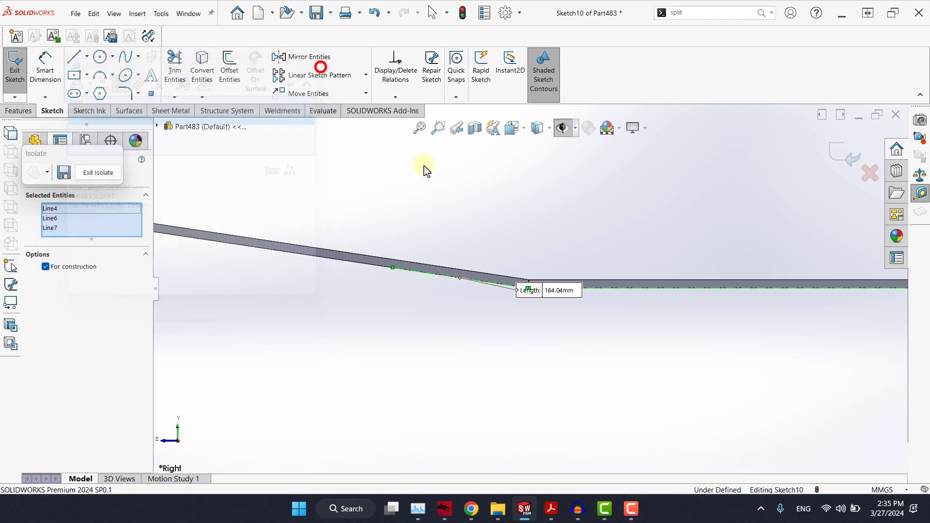
# Step: Dimension the tapered centerline and set its length to 164.04187791 + 344.17 mm
pyautogui.click(45, 62)
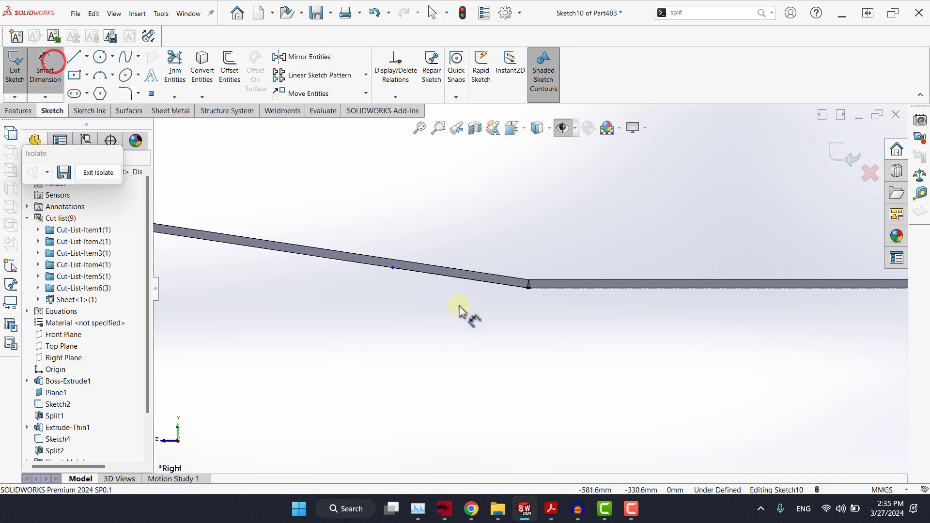
pyautogui.click(445, 276)
pyautogui.scroll(-3, 445, 275)
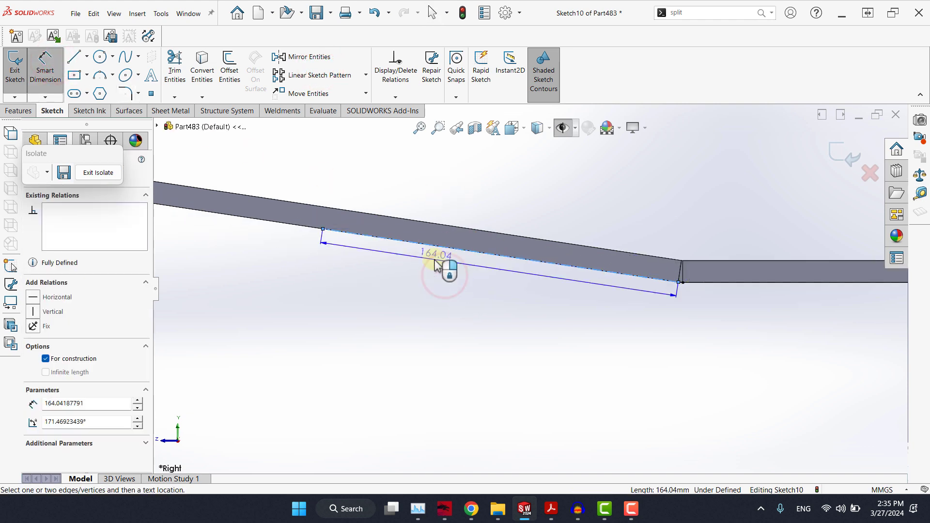
pyautogui.click(422, 269)
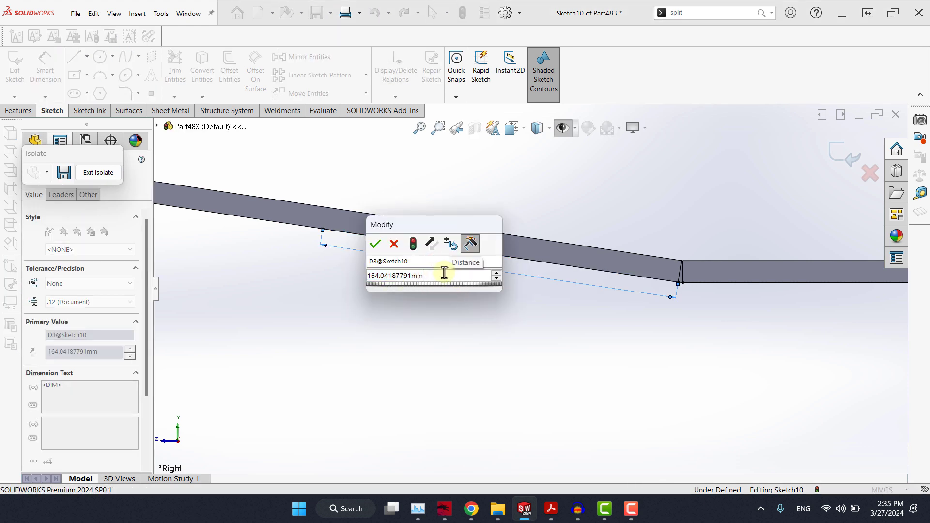
pyautogui.write('+')
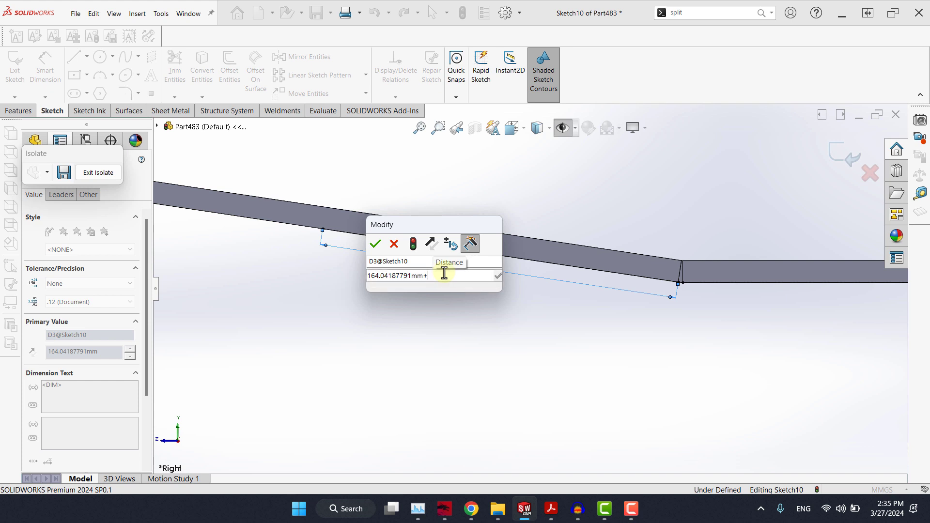
pyautogui.write('344.27')
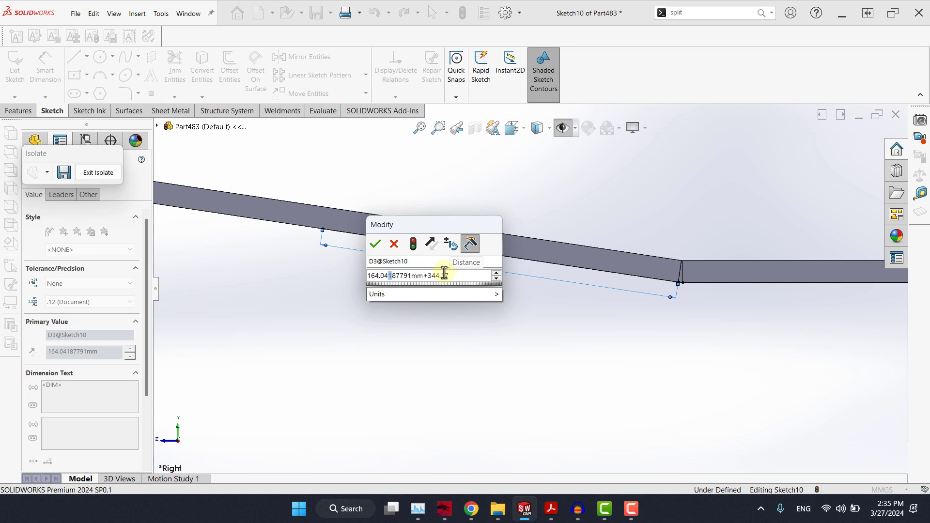
pyautogui.write('17')
pyautogui.press('Return')
pyautogui.scroll(3, 456, 329)
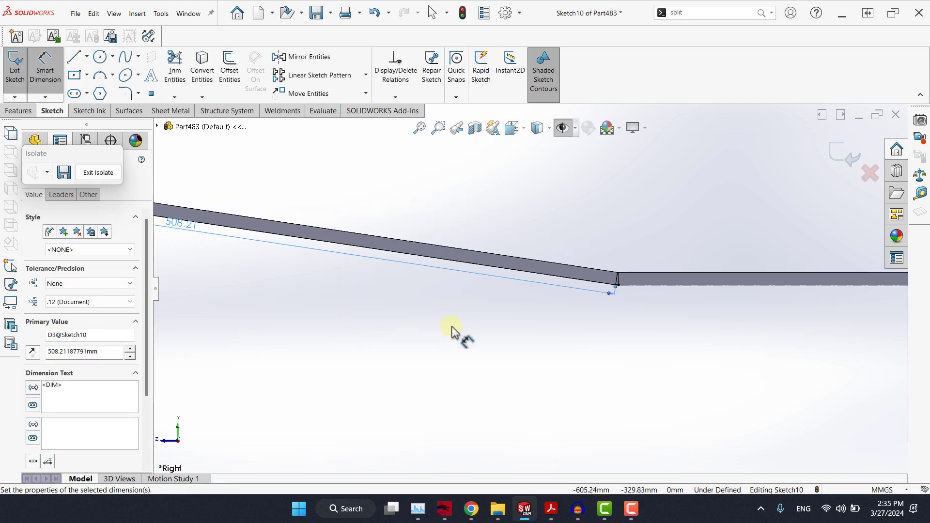
pyautogui.scroll(-3, 432, 260)
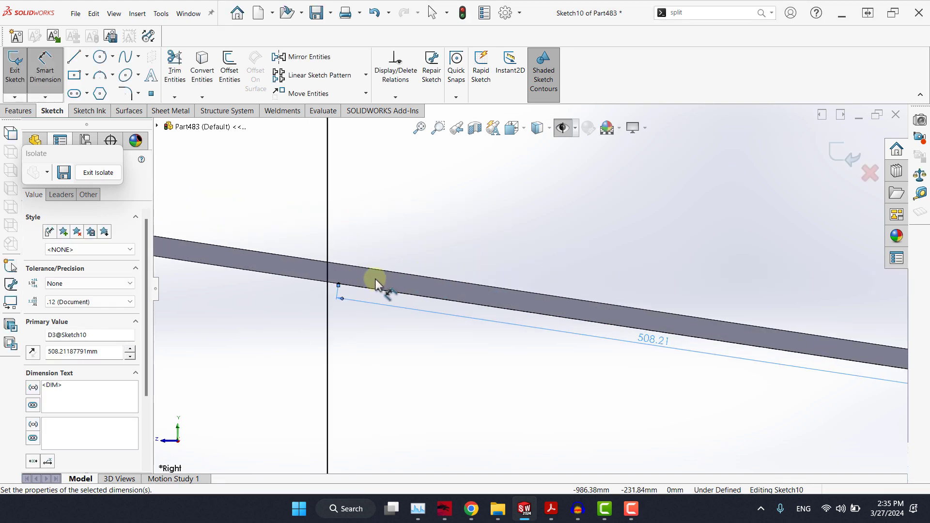
pyautogui.click(429, 232)
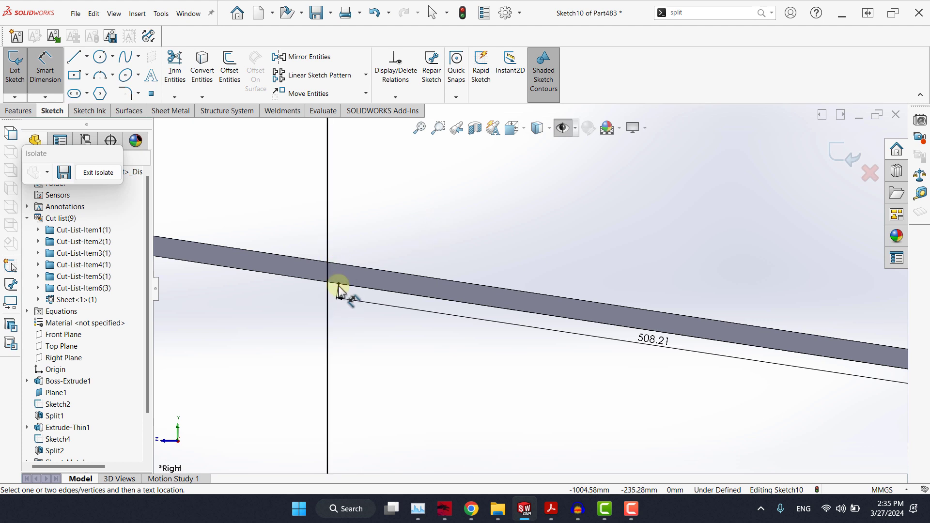
# Step: Delete the 3000 mm spacing dimension between the two vertical lines
pyautogui.scroll(1, 464, 336)
pyautogui.scroll(2, 464, 339)
pyautogui.press('Escape')
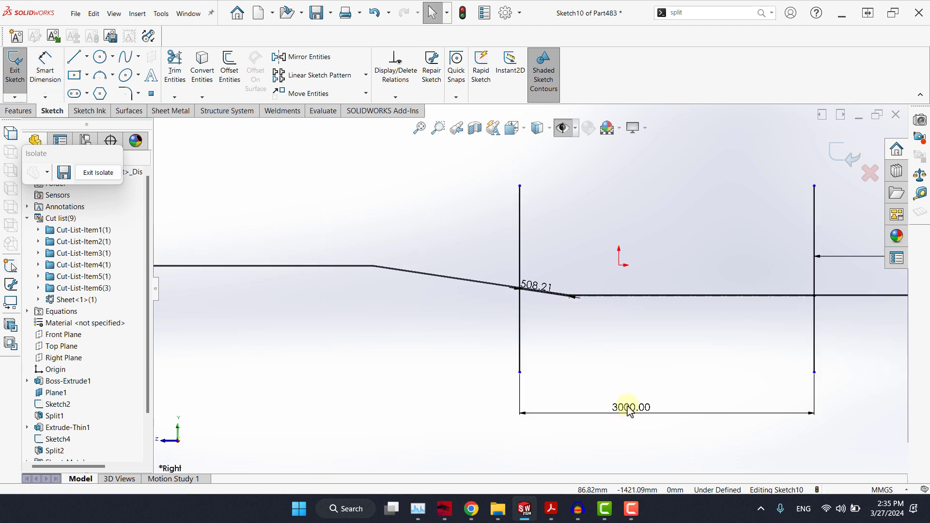
pyautogui.click(629, 409)
pyautogui.press('Delete')
# Step: Make the second vertical line coincident with the far endpoint of the tapered centerline and reposition that centerline's dimension below the flange
pyautogui.scroll(-5, 499, 290)
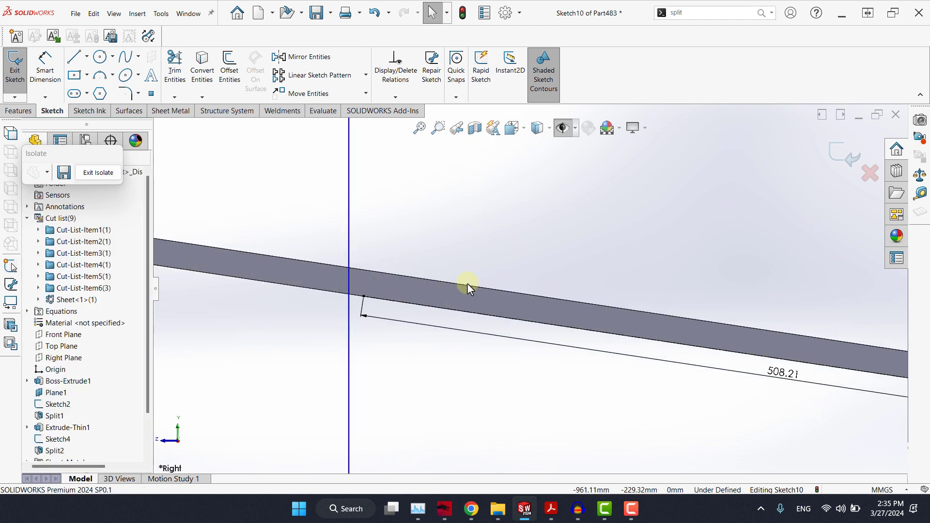
pyautogui.click(364, 297)
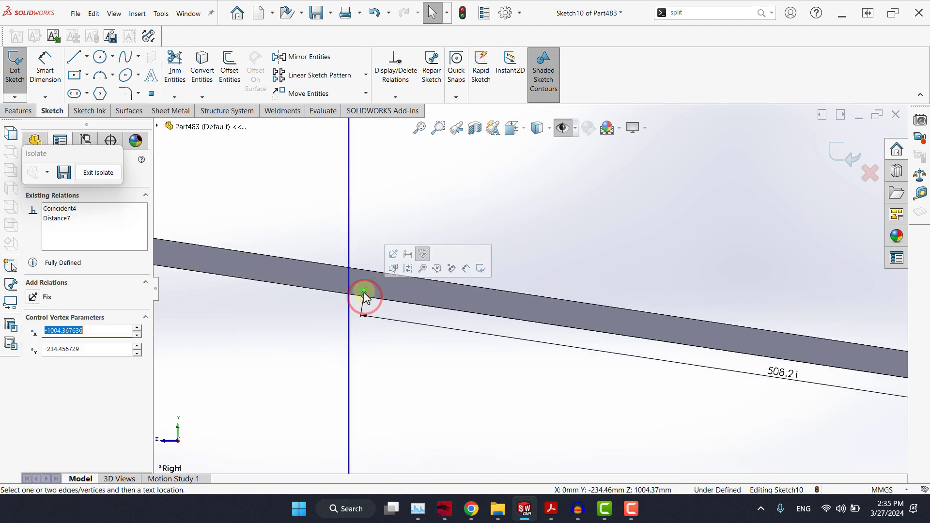
pyautogui.keyDown('ctrl'); pyautogui.click(349, 242); pyautogui.keyUp('ctrl')
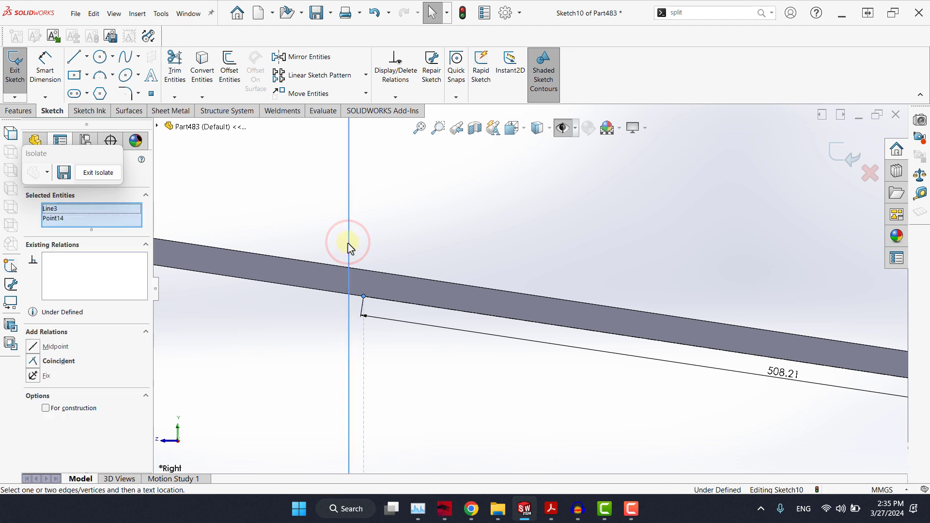
pyautogui.click(391, 199)
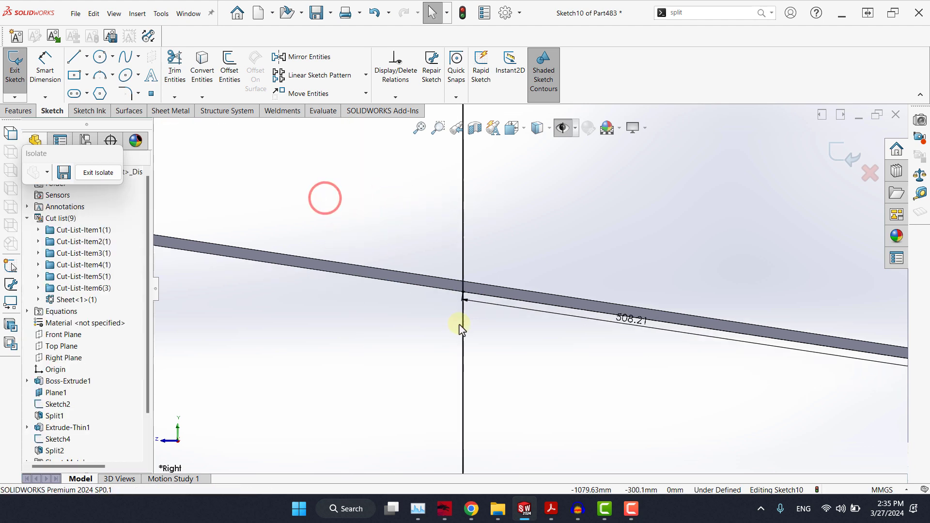
pyautogui.moveTo(538, 288); pyautogui.dragTo(553, 309)
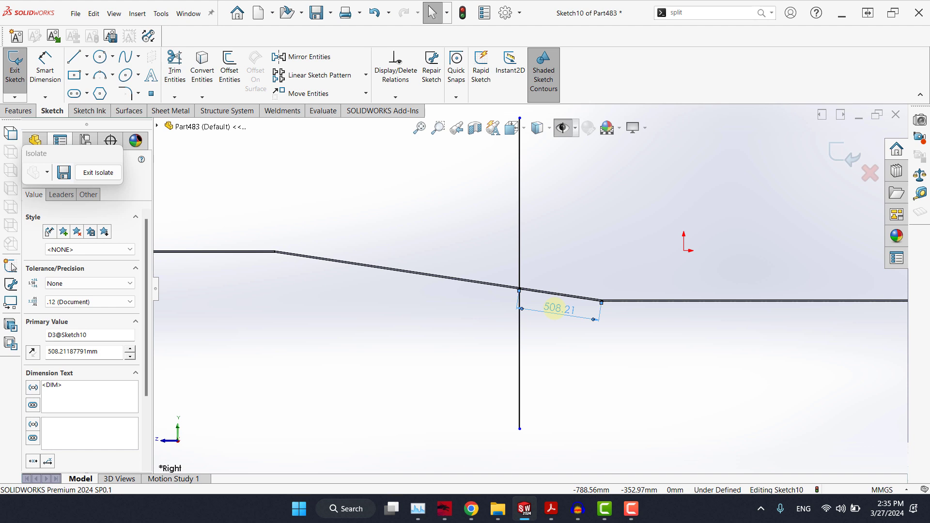
pyautogui.click(500, 205)
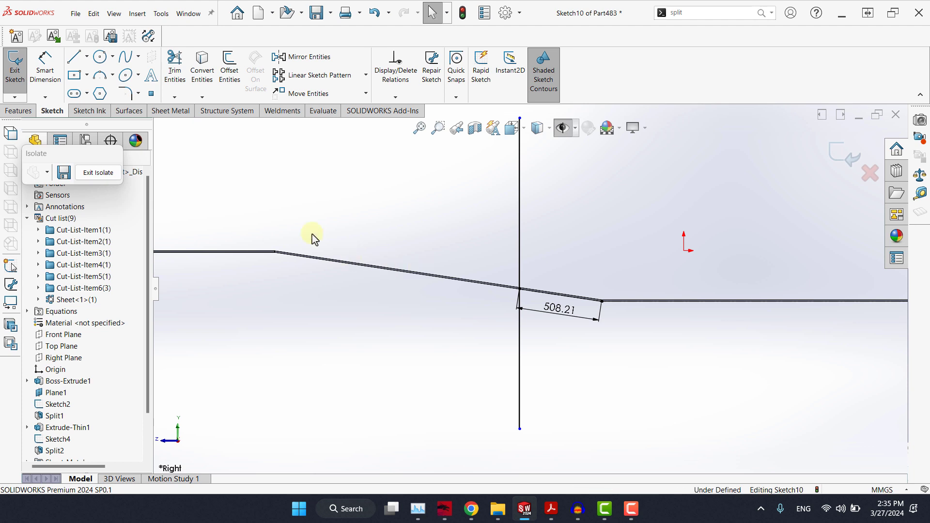
# Step: Draw a centerline along the tapered flange's underside from the second vertical line to the start of the upper bend
pyautogui.click(73, 57)
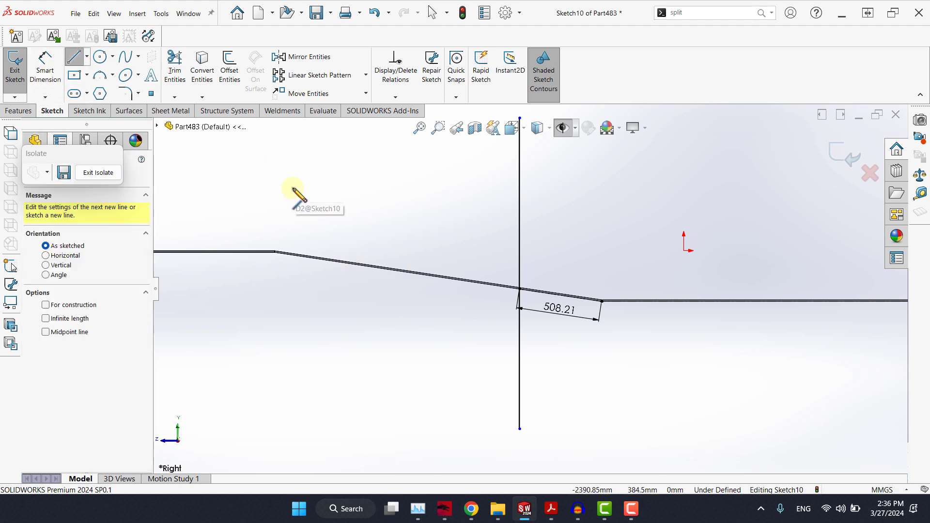
pyautogui.press('Escape')
pyautogui.click(86, 54)
pyautogui.click(82, 83)
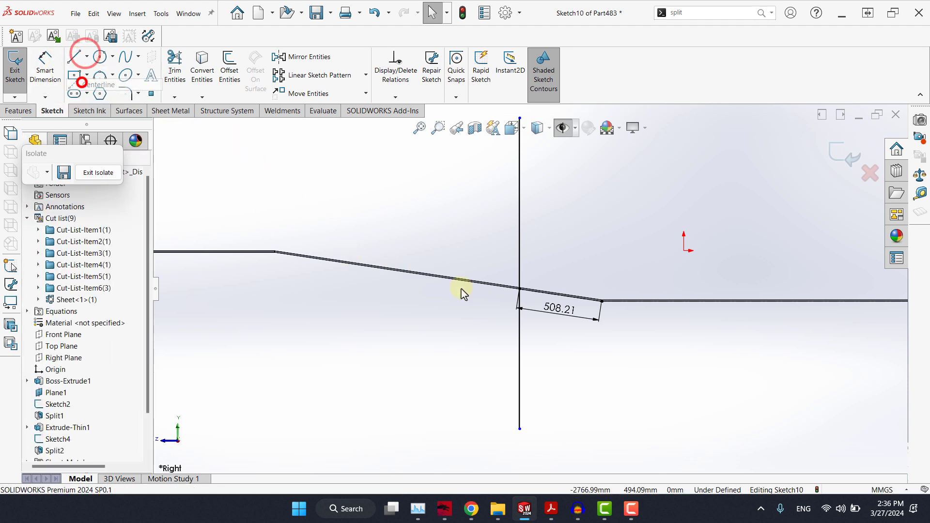
pyautogui.scroll(-5, 514, 284)
pyautogui.scroll(-4, 573, 328)
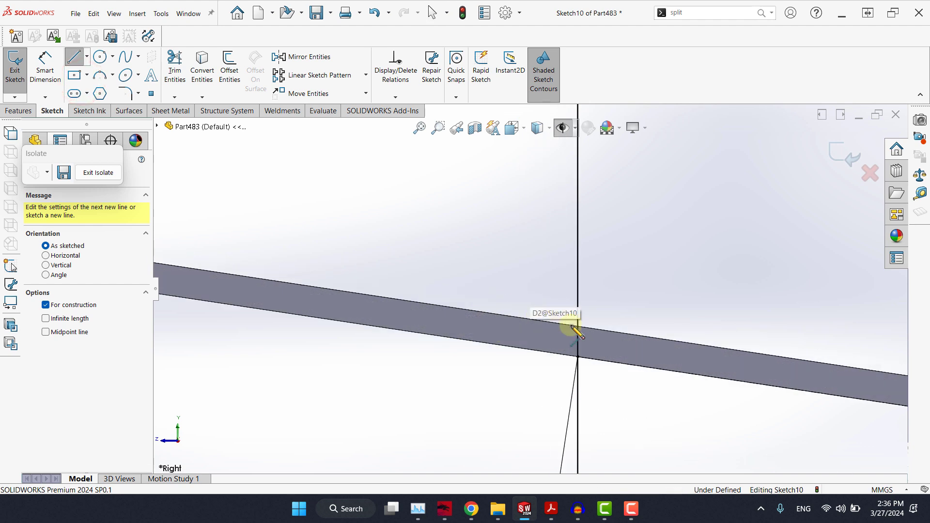
pyautogui.click(578, 357)
pyautogui.scroll(5, 501, 342)
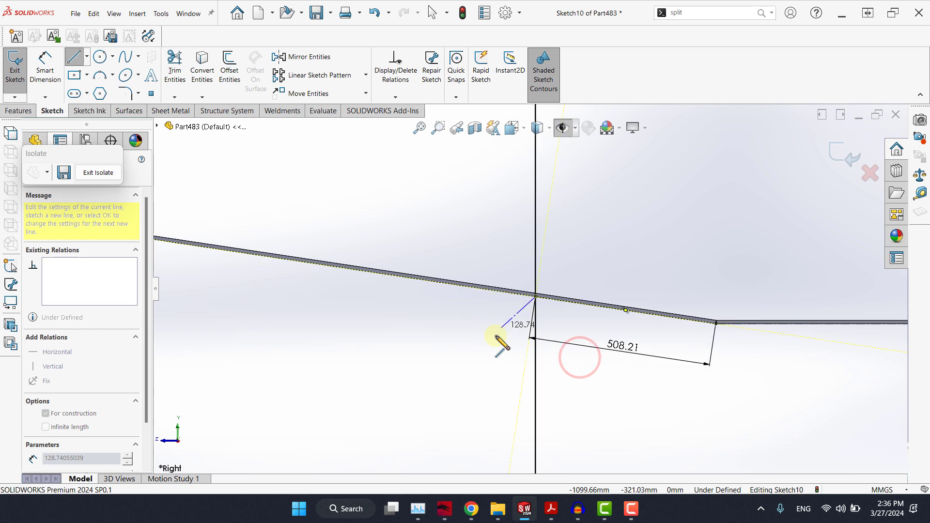
pyautogui.scroll(-6, 450, 262)
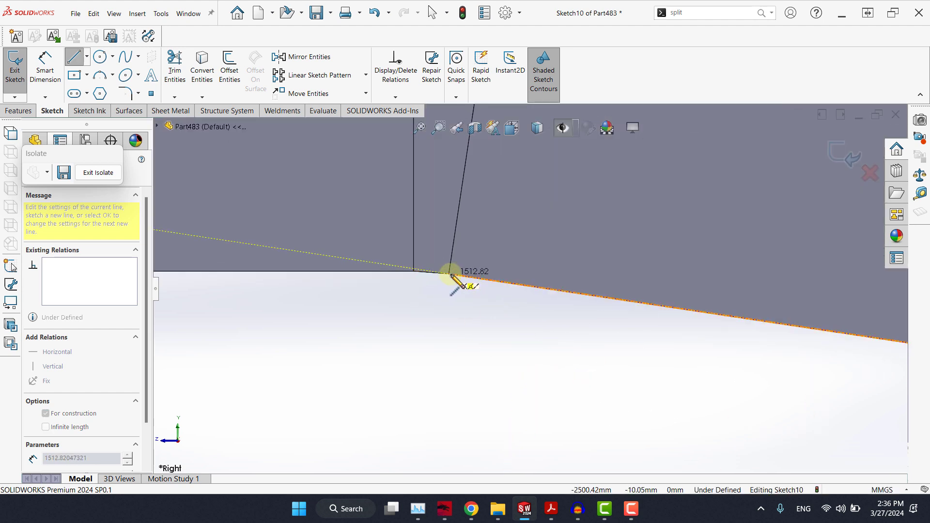
pyautogui.click(449, 274)
# Step: Continue the centerline across the short bend and along the underside of the upper horizontal flange section
pyautogui.click(414, 272)
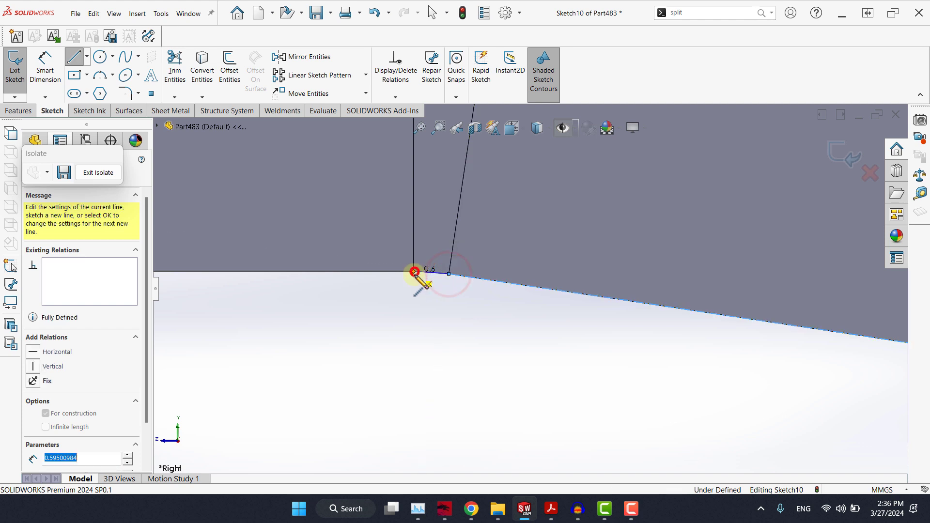
pyautogui.scroll(6, 424, 283)
pyautogui.scroll(6, 426, 284)
pyautogui.click(324, 288)
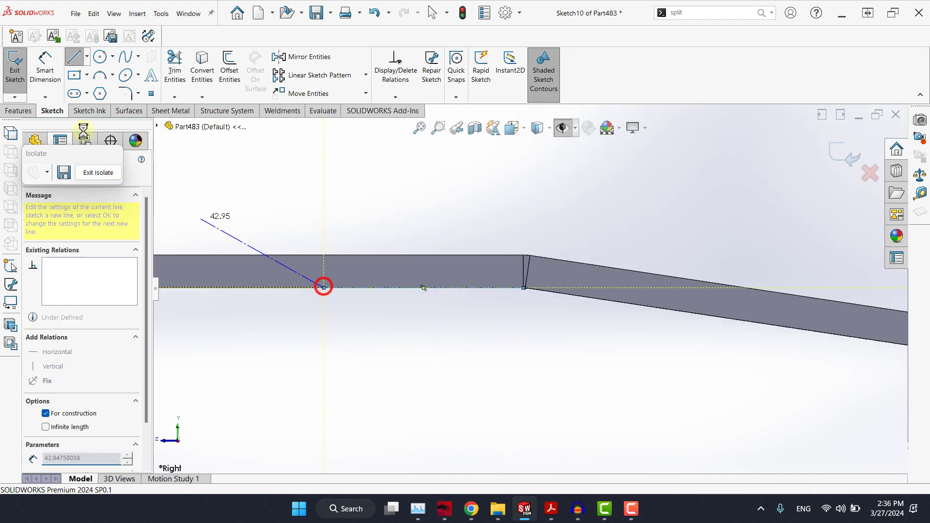
pyautogui.press('Escape')
pyautogui.scroll(6, 531, 286)
pyautogui.click(45, 65)
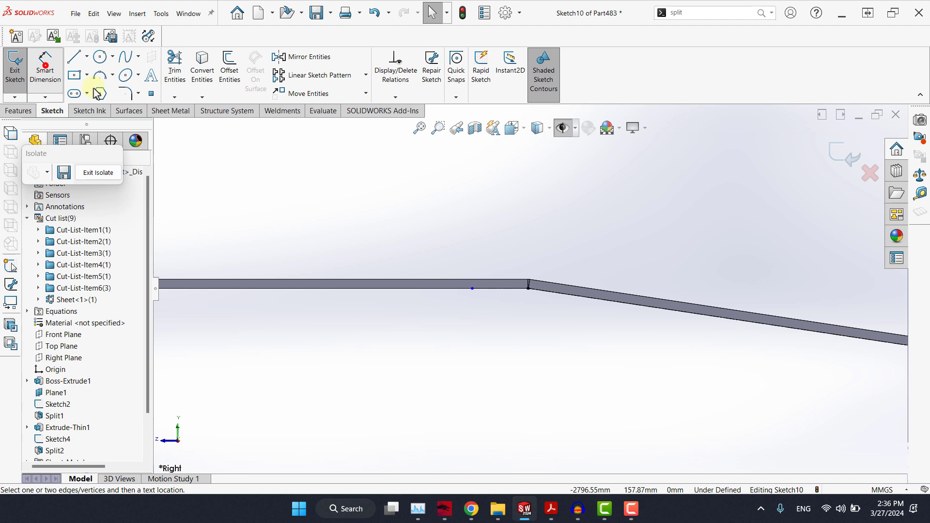
pyautogui.click(664, 313)
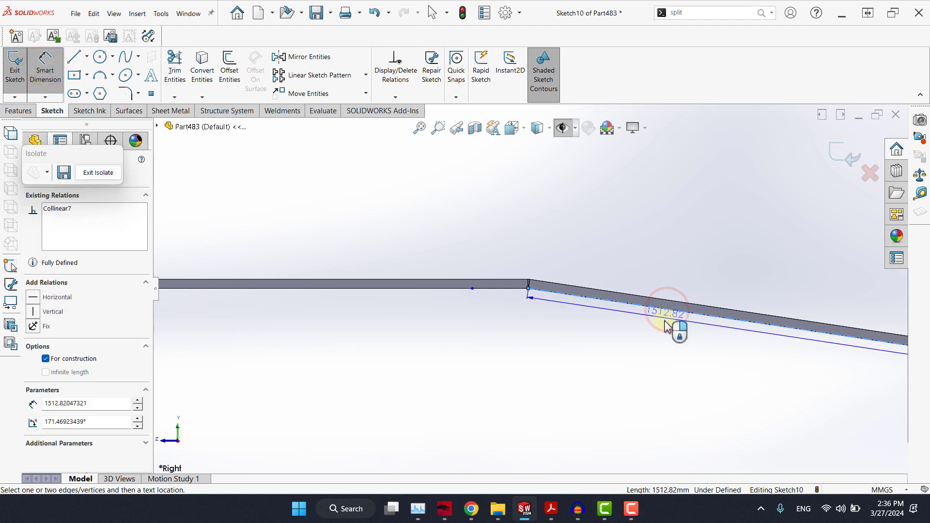
pyautogui.press('Escape')
# Step: Stretch the horizontal centerline's free endpoint farther along the flange's underside to a length of about 175 mm
pyautogui.scroll(-3, 485, 296)
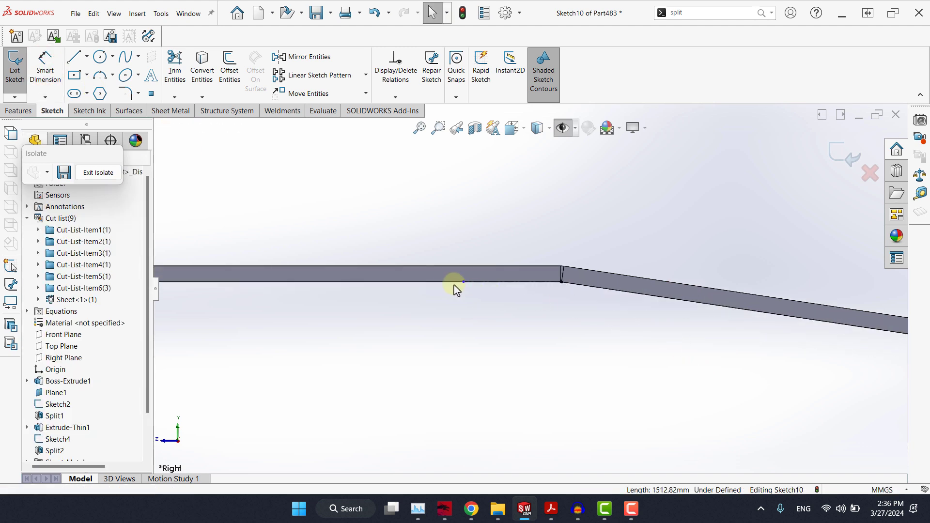
pyautogui.moveTo(463, 282); pyautogui.dragTo(281, 283)
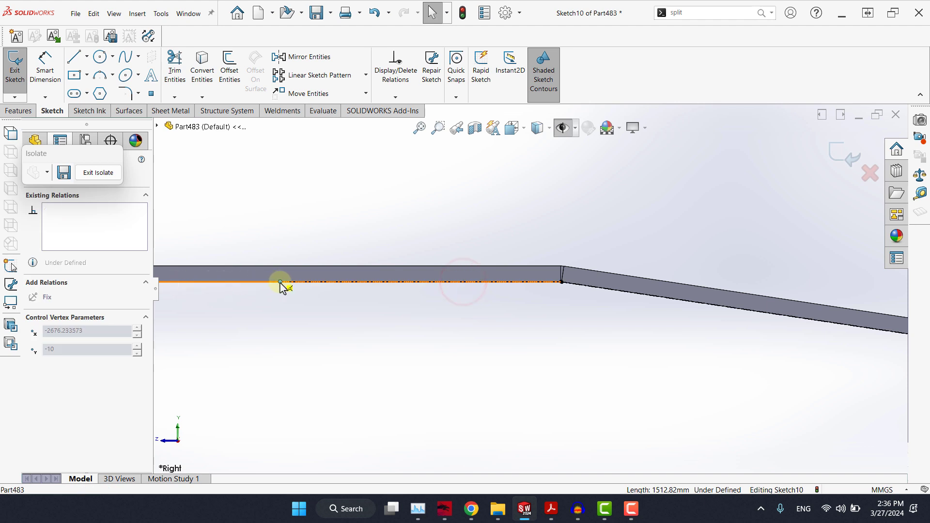
pyautogui.click(442, 368)
pyautogui.scroll(5, 441, 367)
pyautogui.click(42, 64)
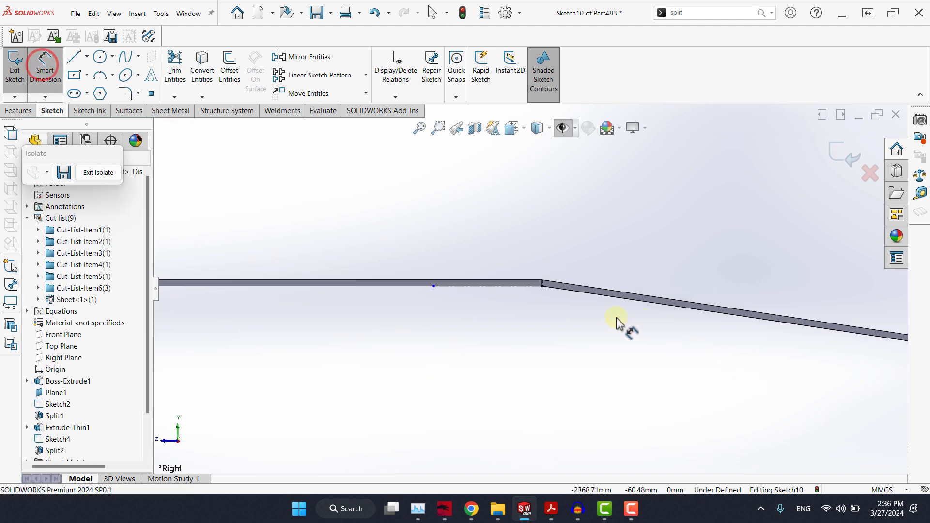
pyautogui.press('Escape')
# Step: Measure the total length of the tapered centerline, the short bend centerline and the horizontal centerline
pyautogui.click(920, 193)
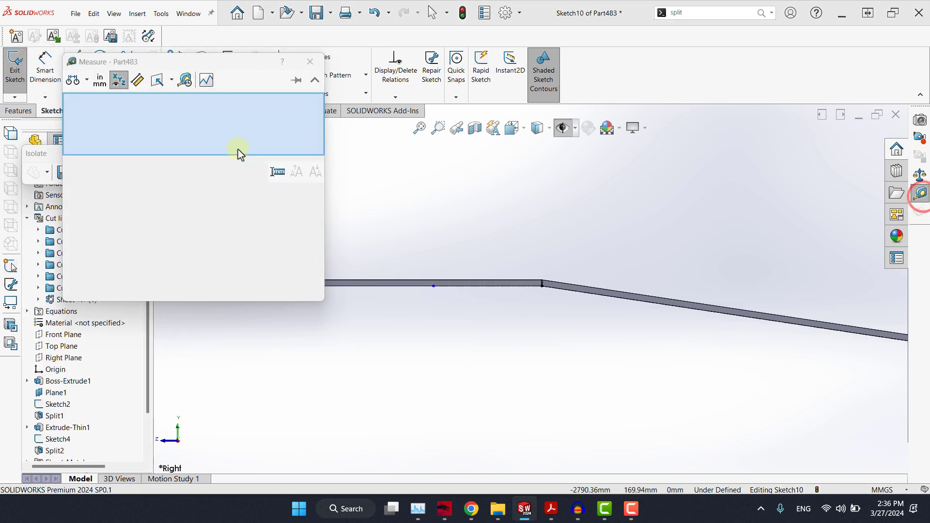
pyautogui.click(589, 290)
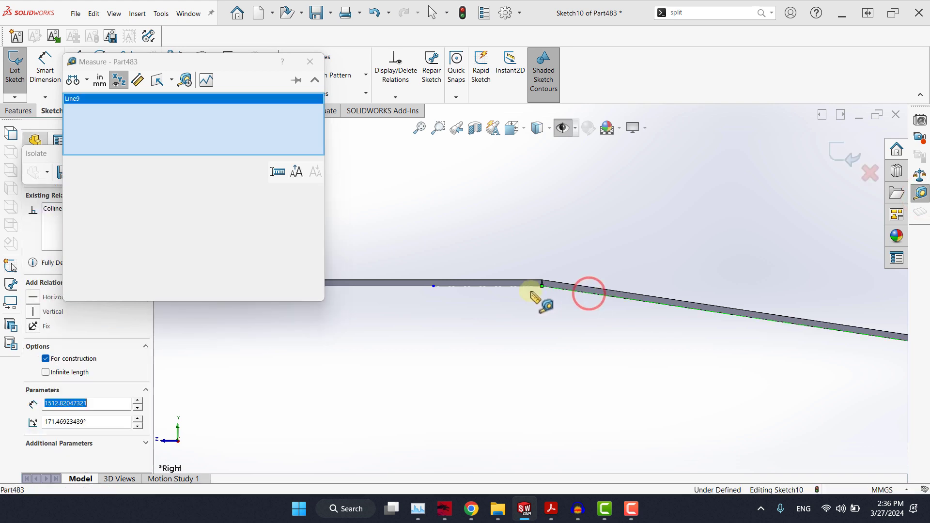
pyautogui.scroll(-3, 539, 287)
pyautogui.scroll(-2, 539, 287)
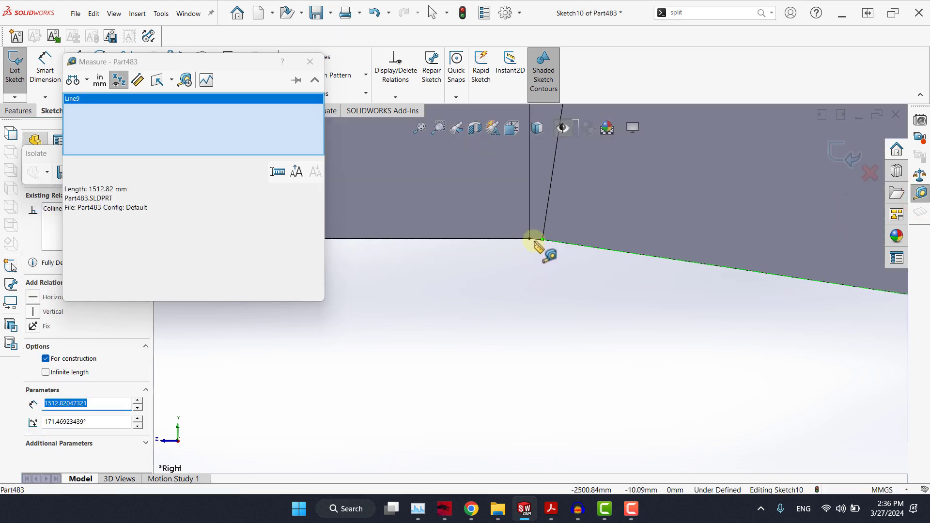
pyautogui.scroll(-1, 534, 241)
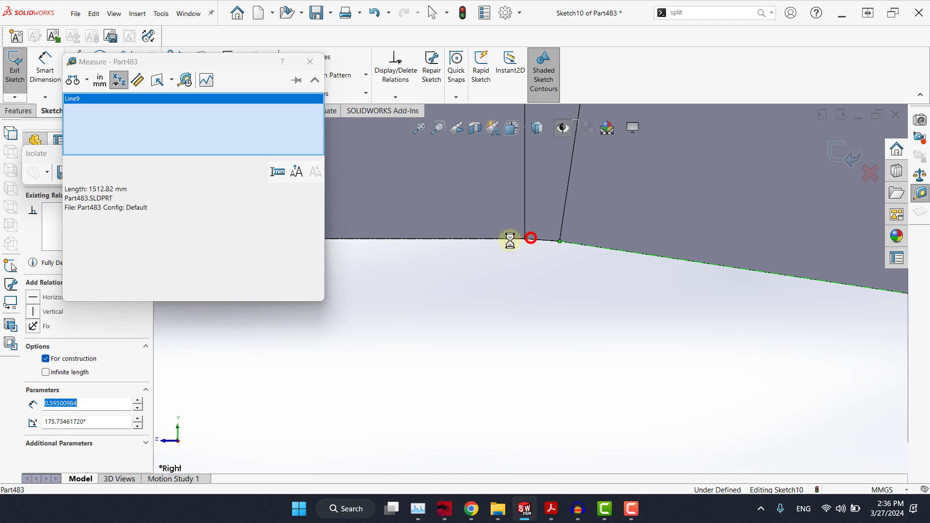
pyautogui.click(531, 240)
pyautogui.click(504, 239)
pyautogui.scroll(15, 678, 344)
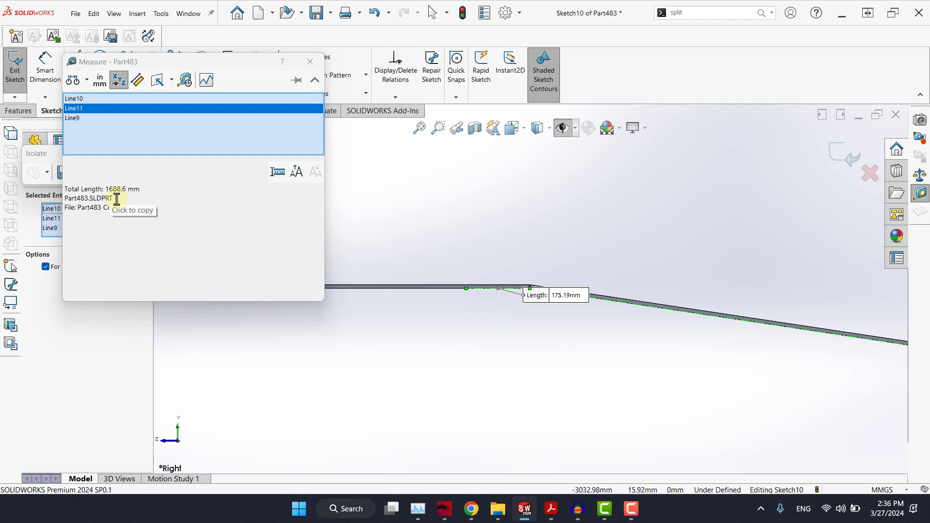
pyautogui.scroll(-3, 483, 284)
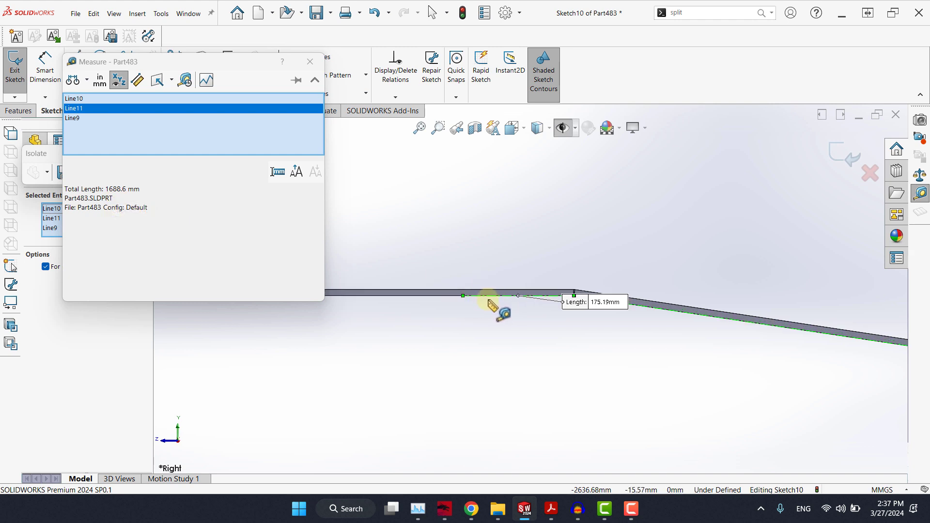
pyautogui.click(318, 68)
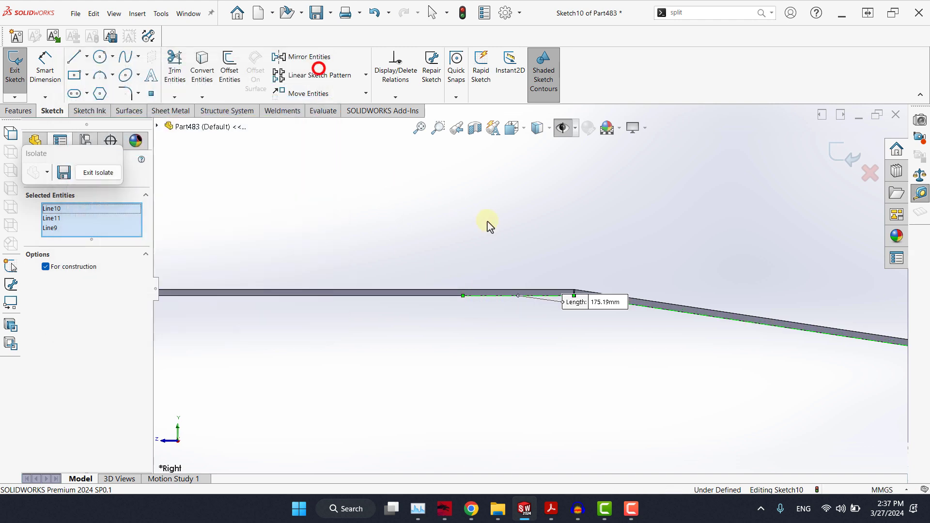
# Step: Dimension the horizontal centerline and set its length to 175.18941392 + 1311.4 mm
pyautogui.click(487, 220)
pyautogui.click(42, 61)
pyautogui.click(517, 294)
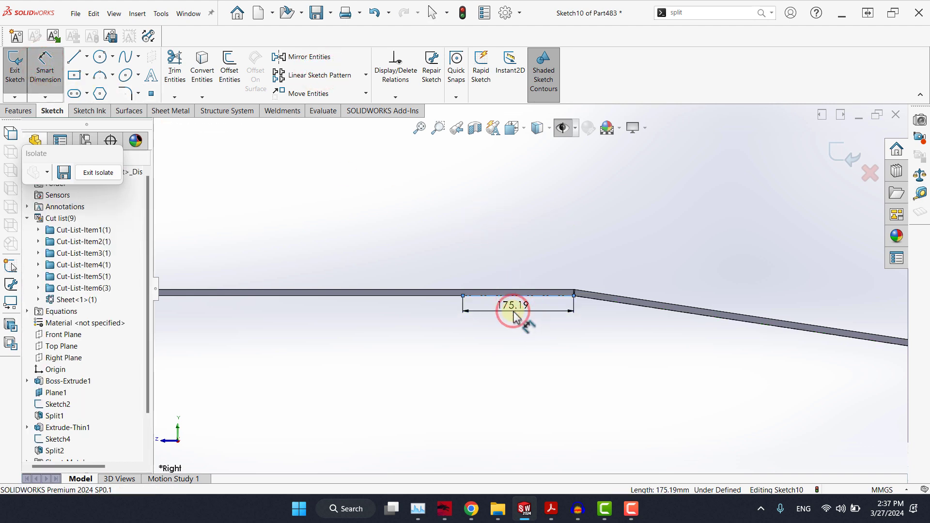
pyautogui.click(504, 321)
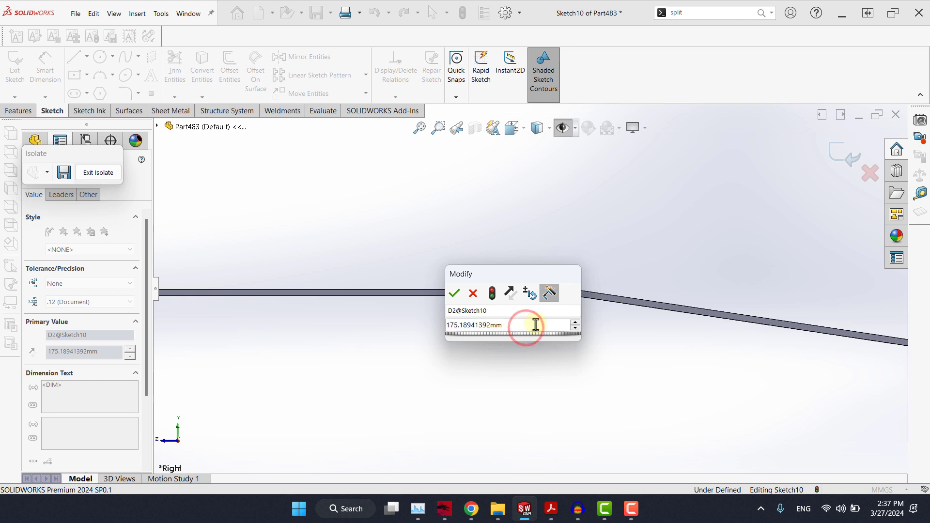
pyautogui.write('+1311.4')
pyautogui.press('Return')
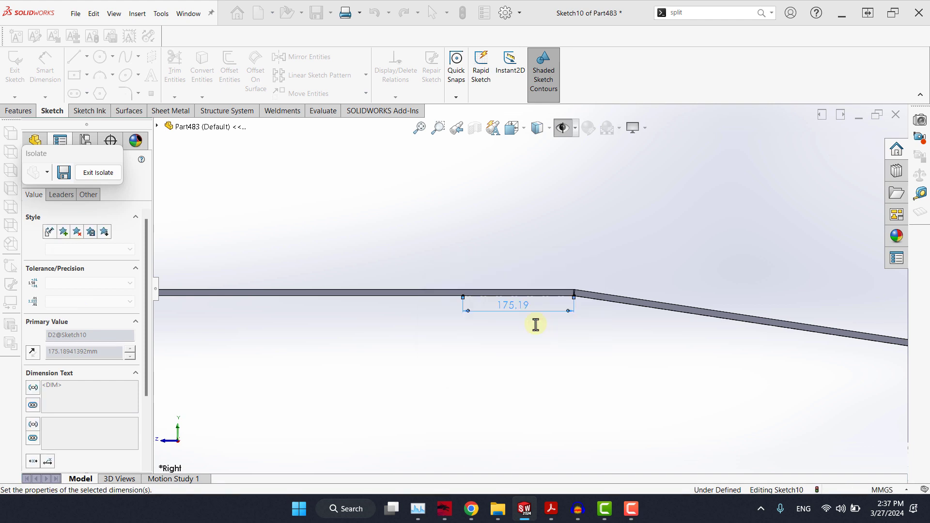
pyautogui.scroll(5, 536, 324)
pyautogui.click(432, 235)
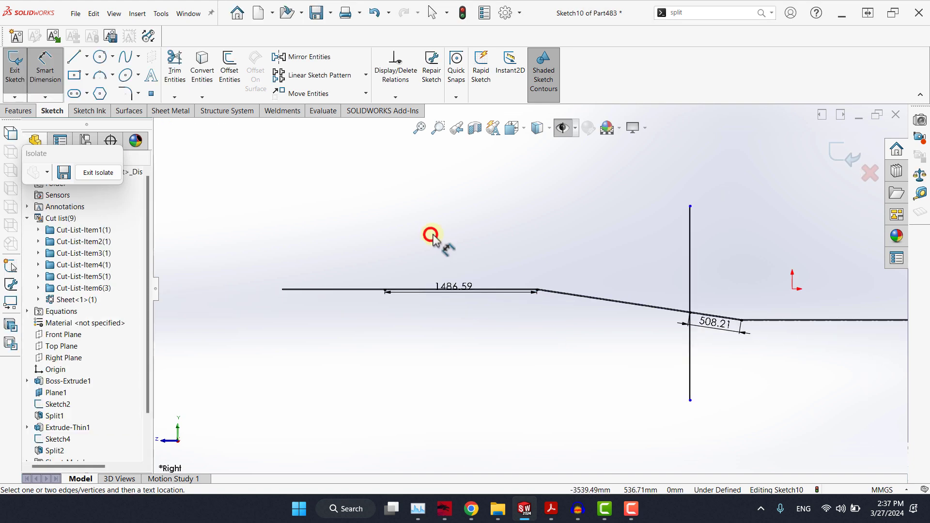
# Step: Draw a vertical midpoint line across the flange, centered on the horizontal centerline's far endpoint
pyautogui.click(87, 57)
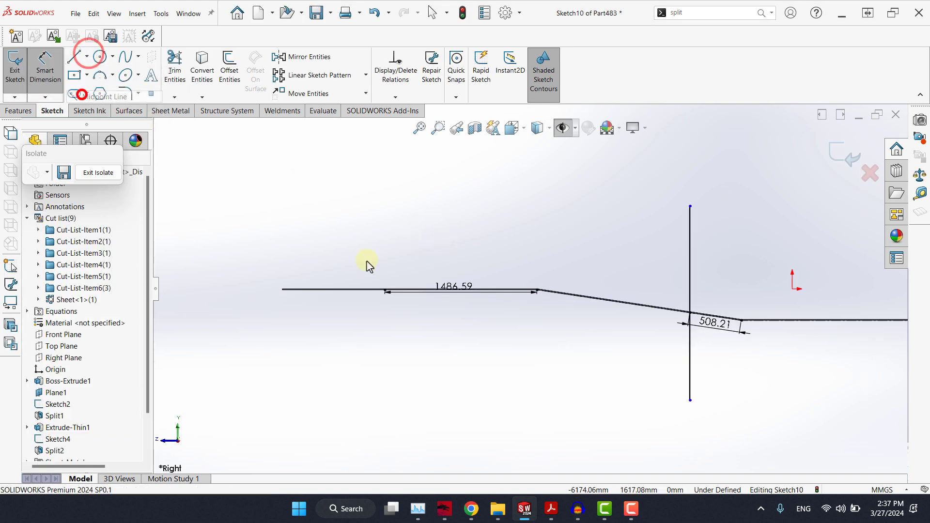
pyautogui.click(83, 95)
pyautogui.scroll(-5, 397, 289)
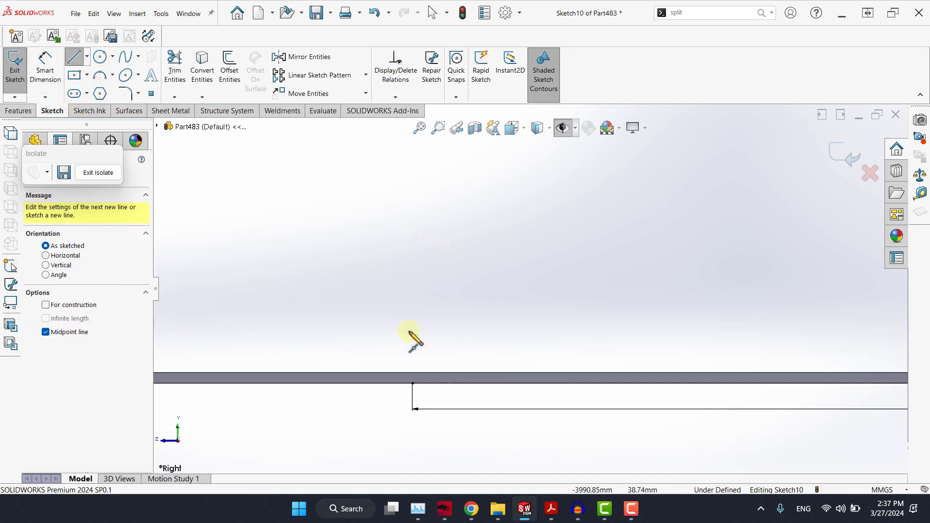
pyautogui.click(411, 384)
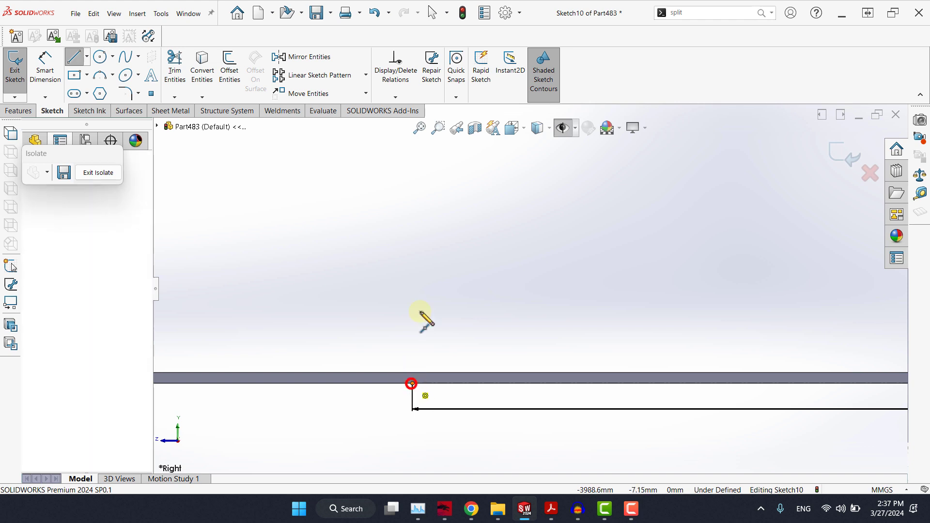
pyautogui.click(412, 233)
pyautogui.press('Escape')
pyautogui.scroll(6, 588, 322)
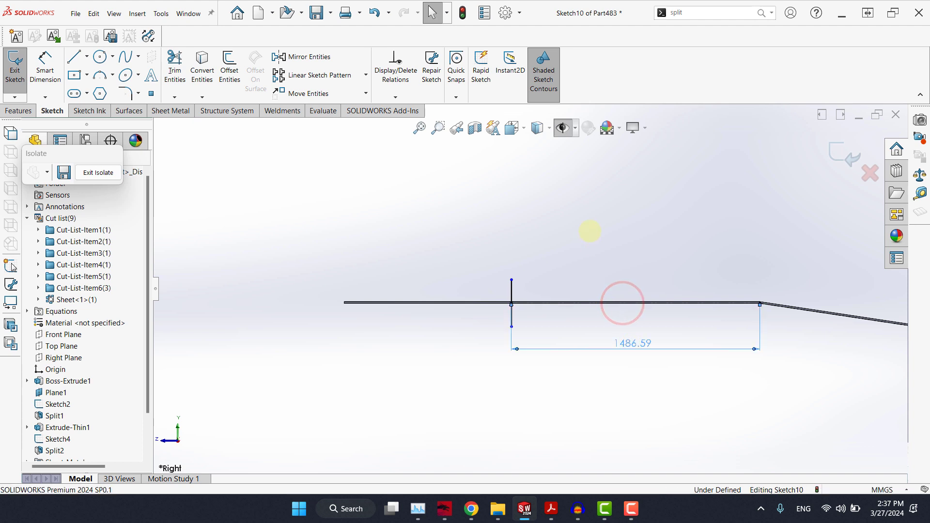
# Step: Examine the vertical dividing lines and the centerline dimensions along the bent bottom flange
pyautogui.scroll(-6, 615, 244)
pyautogui.scroll(4, 640, 335)
pyautogui.scroll(-4, 678, 385)
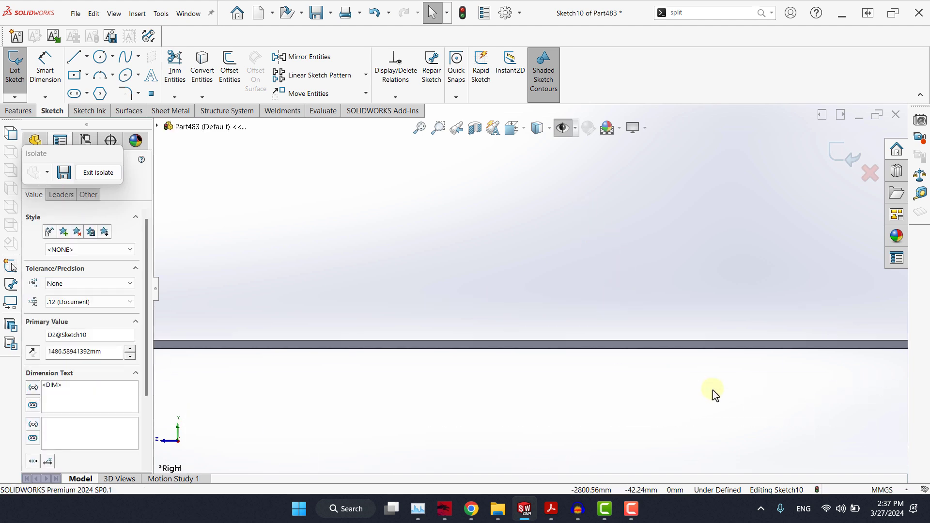
pyautogui.scroll(5, 643, 377)
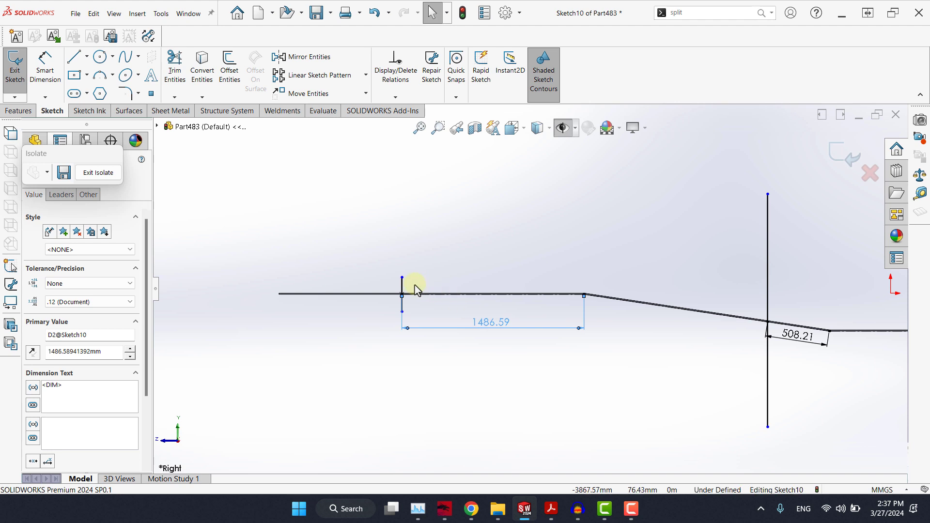
pyautogui.scroll(2, 604, 299)
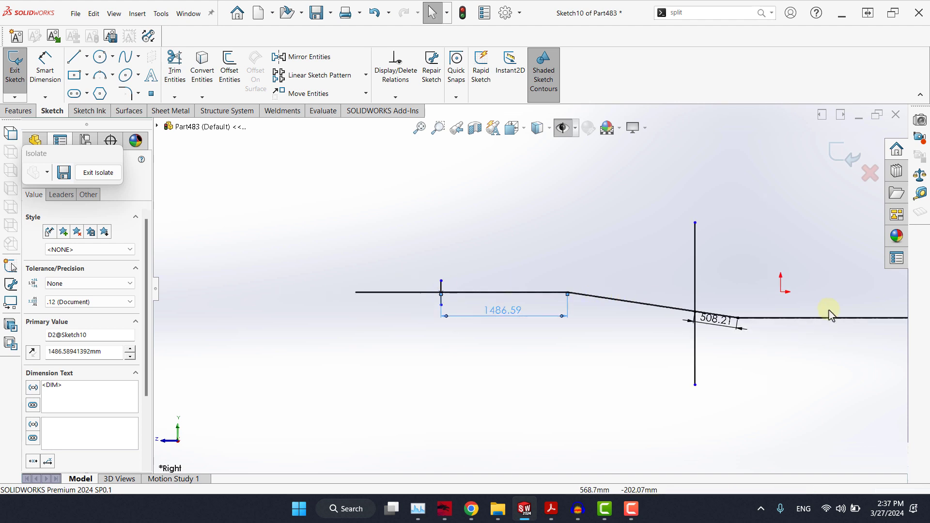
pyautogui.scroll(2, 829, 313)
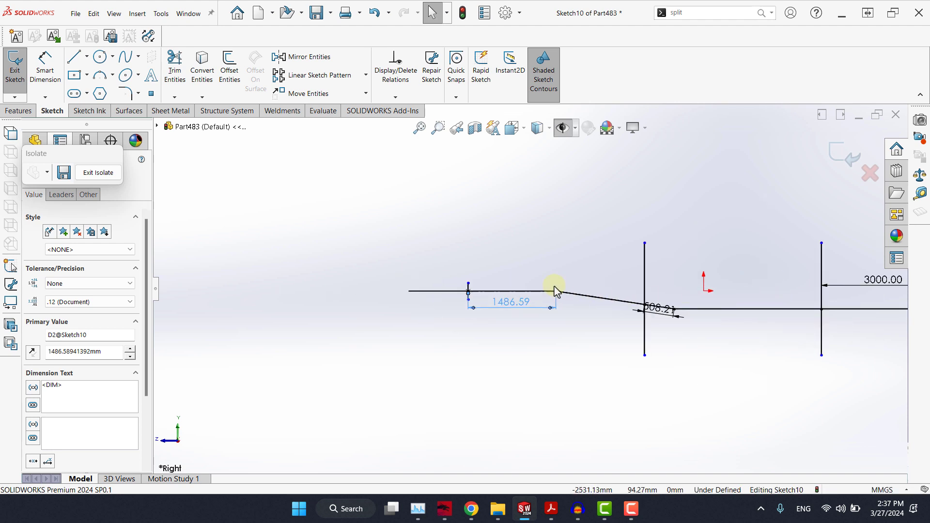
pyautogui.scroll(-5, 573, 291)
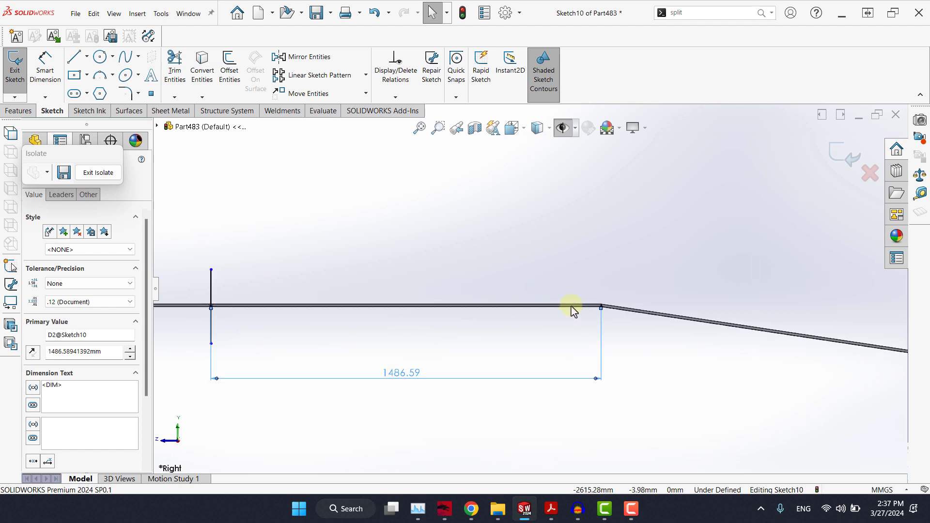
pyautogui.click(521, 240)
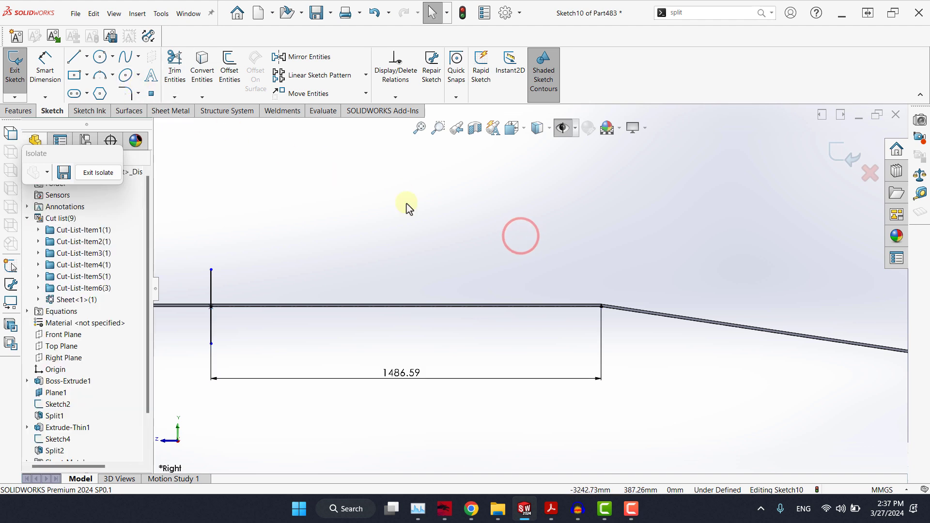
# Step: Measure the combined length of the sloped, short bend and horizontal centerlines between the last two vertical dividing lines
pyautogui.click(920, 194)
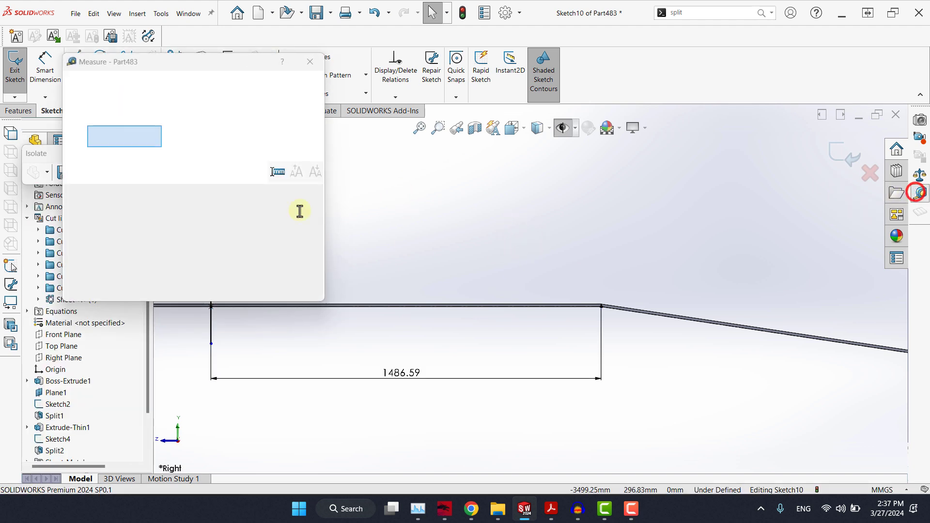
pyautogui.scroll(4, 557, 315)
pyautogui.scroll(-5, 729, 330)
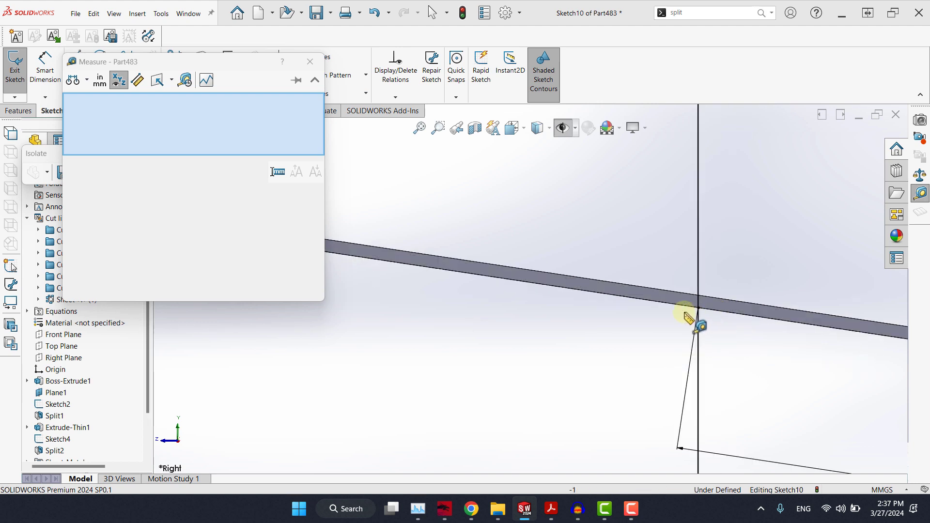
pyautogui.click(652, 308)
pyautogui.scroll(5, 692, 365)
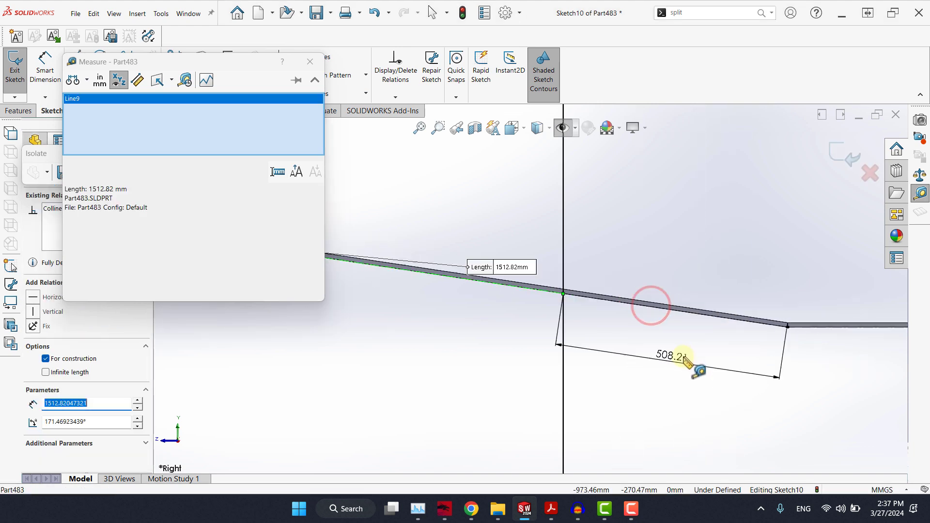
pyautogui.scroll(-6, 529, 297)
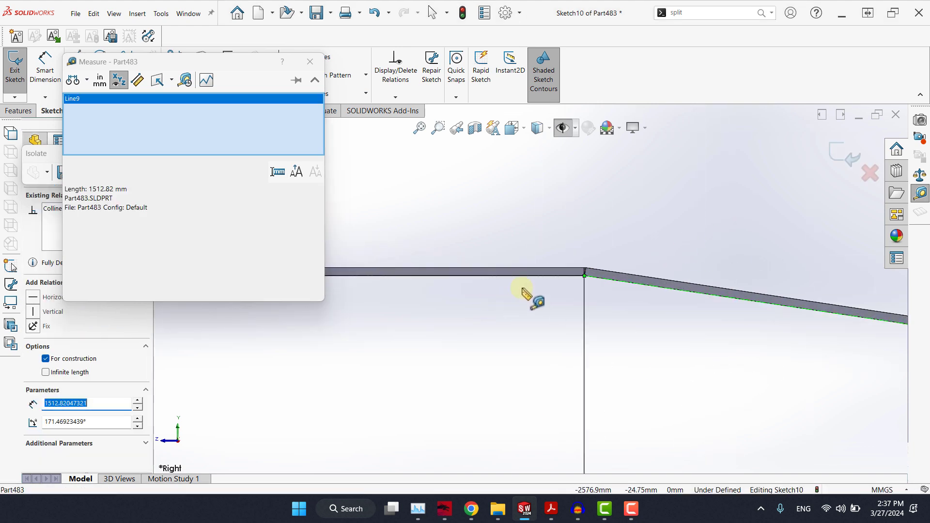
pyautogui.scroll(-2, 675, 291)
pyautogui.scroll(-2, 572, 297)
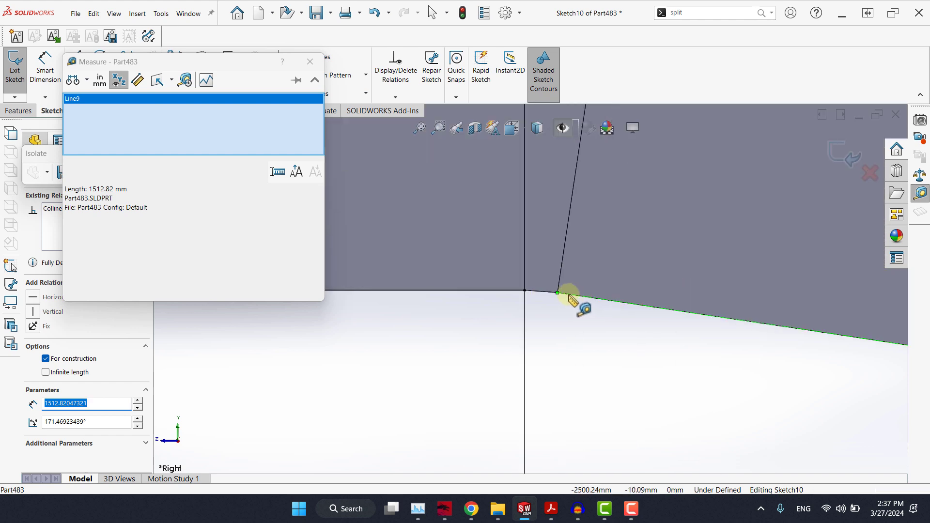
pyautogui.click(531, 291)
pyautogui.click(501, 291)
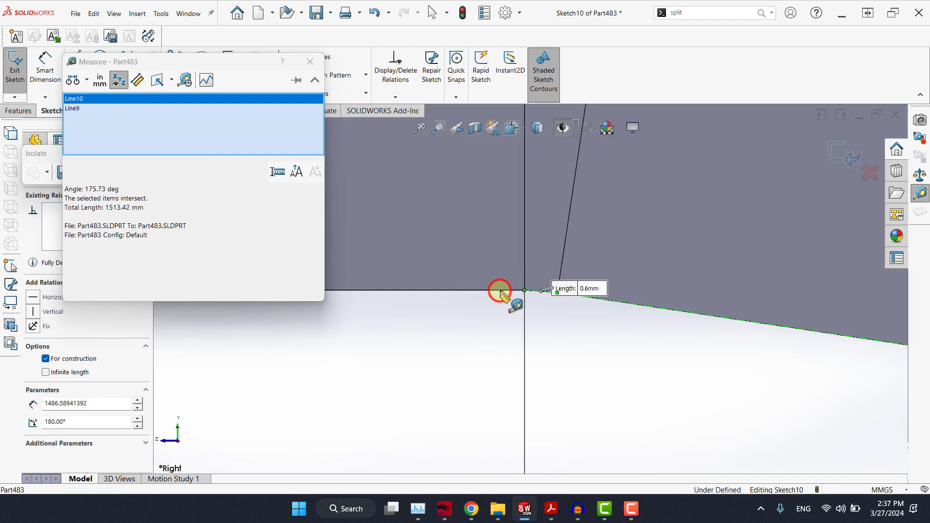
pyautogui.click(113, 189)
pyautogui.click(307, 67)
pyautogui.scroll(5, 519, 403)
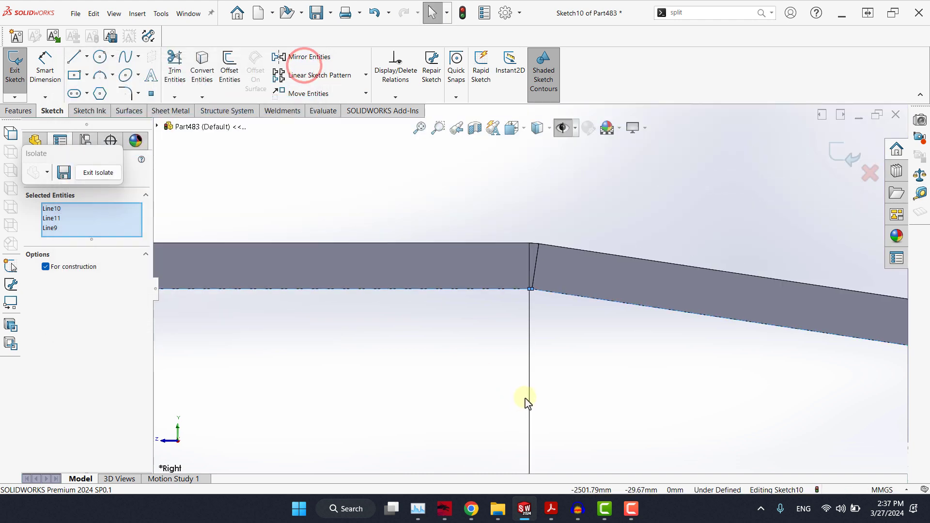
pyautogui.click(413, 391)
pyautogui.scroll(-6, 385, 292)
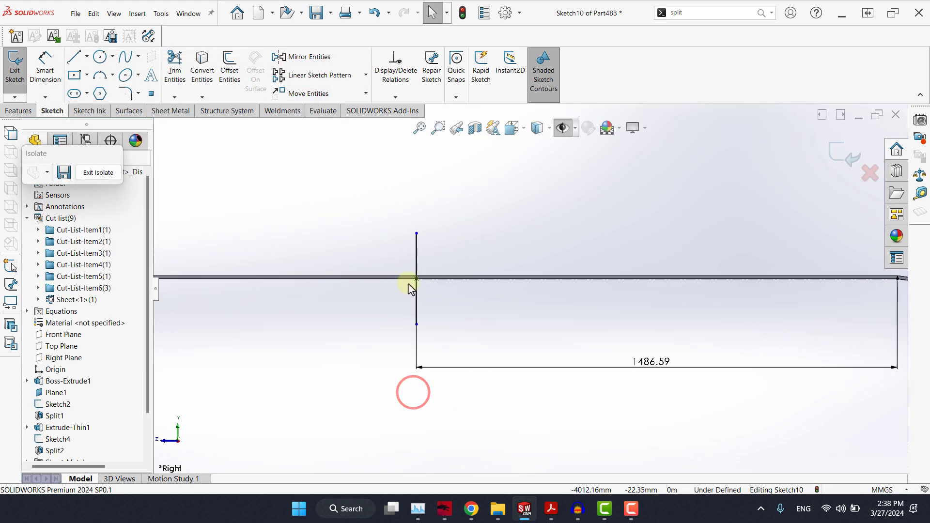
pyautogui.scroll(5, 408, 285)
pyautogui.click(86, 59)
pyautogui.click(97, 83)
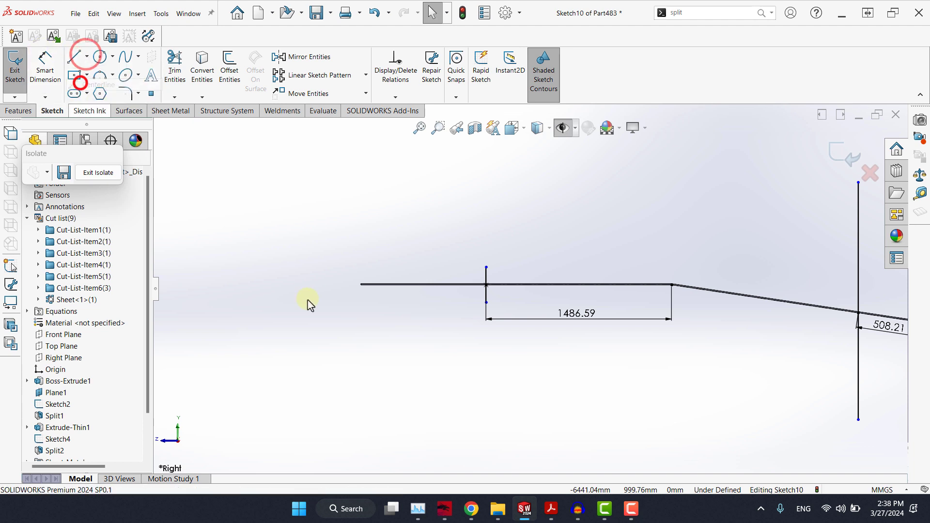
pyautogui.scroll(-5, 384, 297)
pyautogui.click(351, 260)
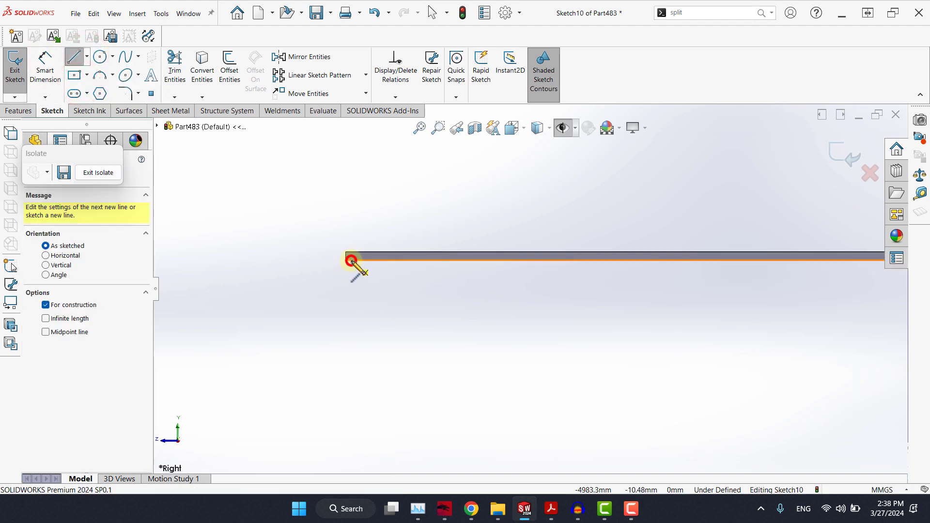
pyautogui.press('Escape')
pyautogui.press('Escape')
# Step: Draw a horizontal centerline along the flange's lower edge from its end corner to the nearest vertical dividing line
pyautogui.click(85, 55)
pyautogui.click(87, 84)
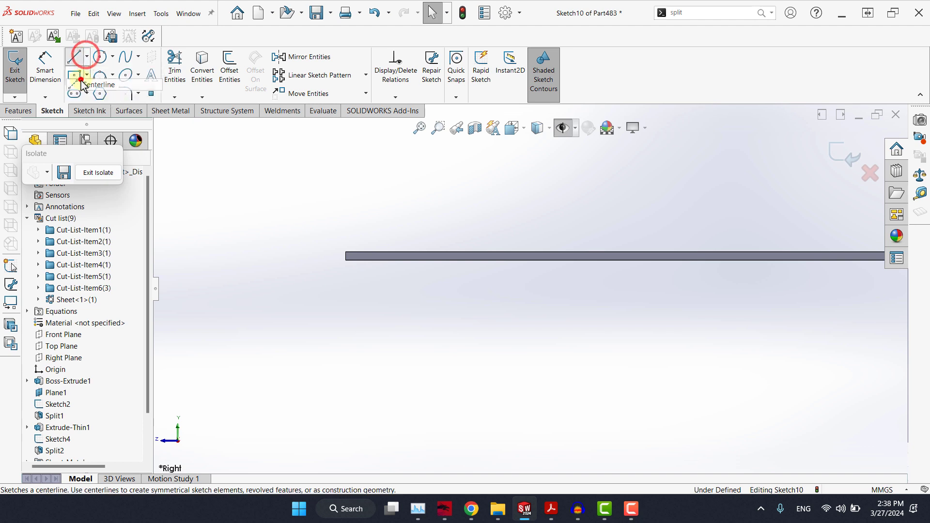
pyautogui.click(346, 259)
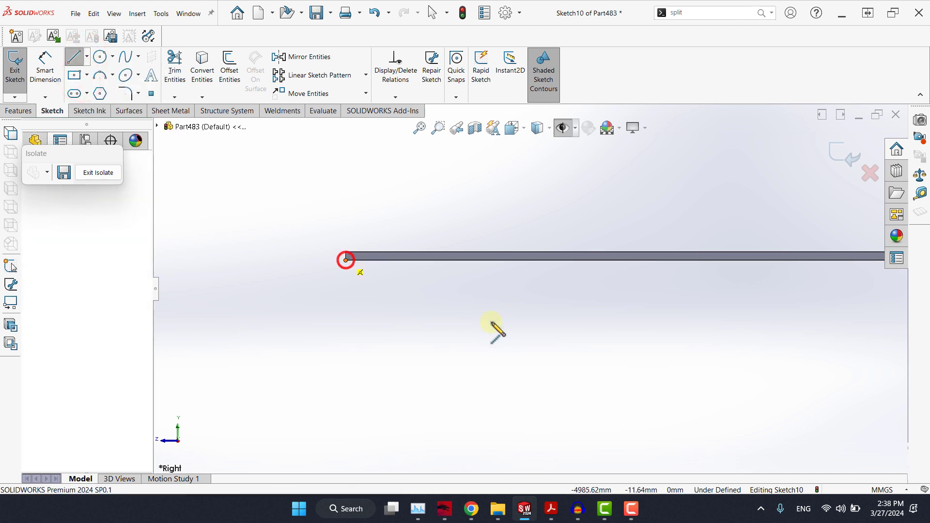
pyautogui.scroll(2, 533, 290)
pyautogui.scroll(-4, 676, 307)
pyautogui.click(721, 311)
pyautogui.press('Escape')
# Step: Dimension the flange's end centerline as a driven dimension
pyautogui.click(50, 59)
pyautogui.click(383, 311)
pyautogui.scroll(2, 401, 339)
pyautogui.click(400, 337)
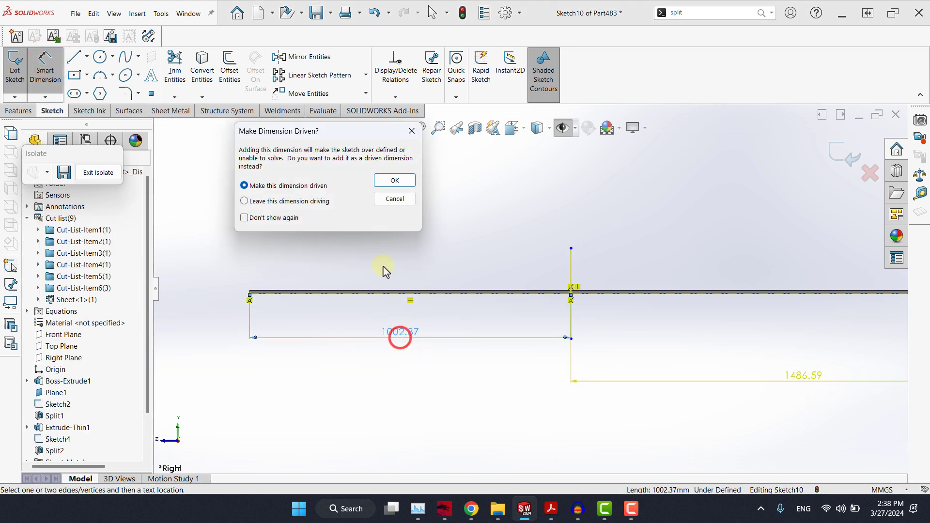
pyautogui.click(395, 180)
pyautogui.click(479, 213)
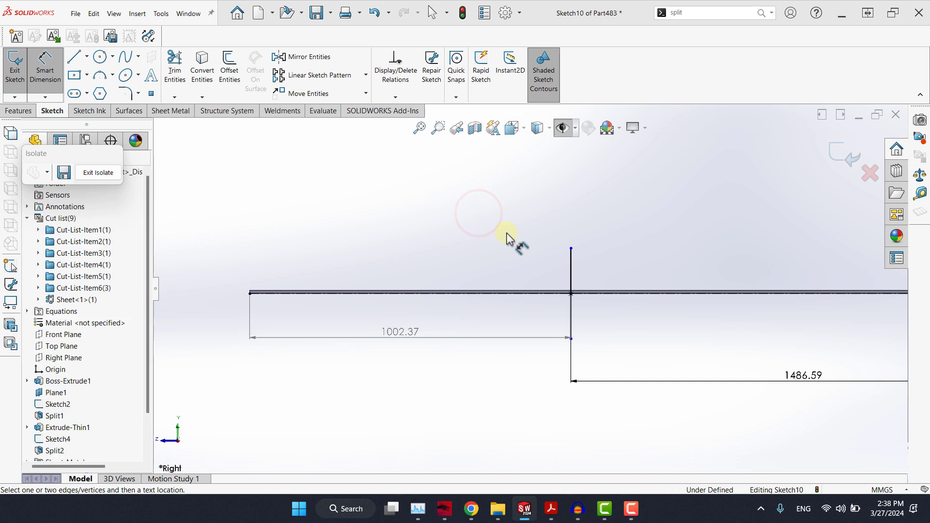
# Step: Add a horizontal relation between the lower endpoints of the three vertical dividing lines
pyautogui.scroll(9, 507, 233)
pyautogui.press('Escape')
pyautogui.scroll(-4, 569, 274)
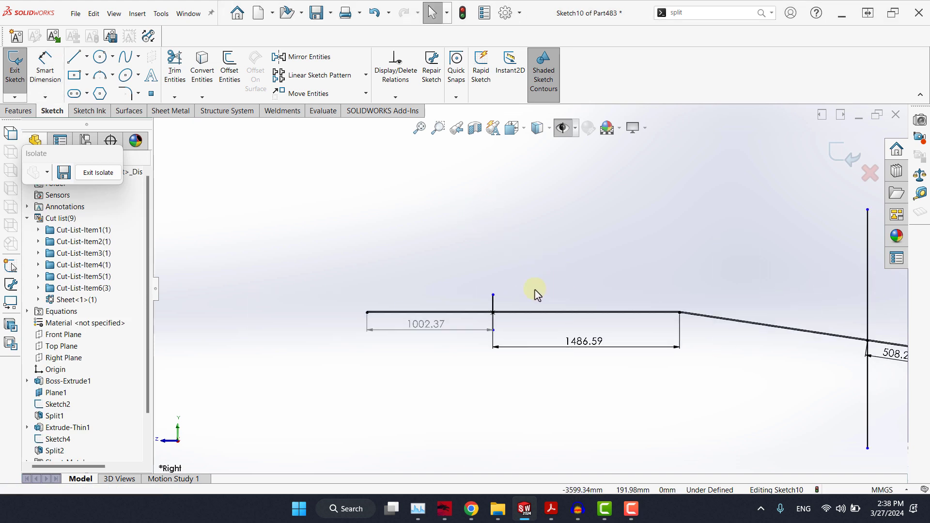
pyautogui.click(492, 294)
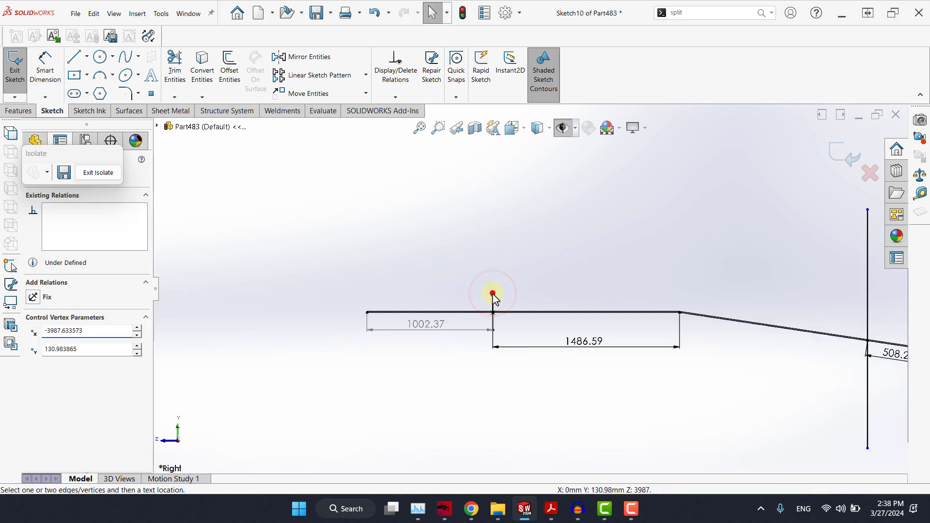
pyautogui.scroll(2, 546, 297)
pyautogui.click(504, 350)
pyautogui.keyDown('ctrl'); pyautogui.click(764, 399); pyautogui.keyUp('ctrl')
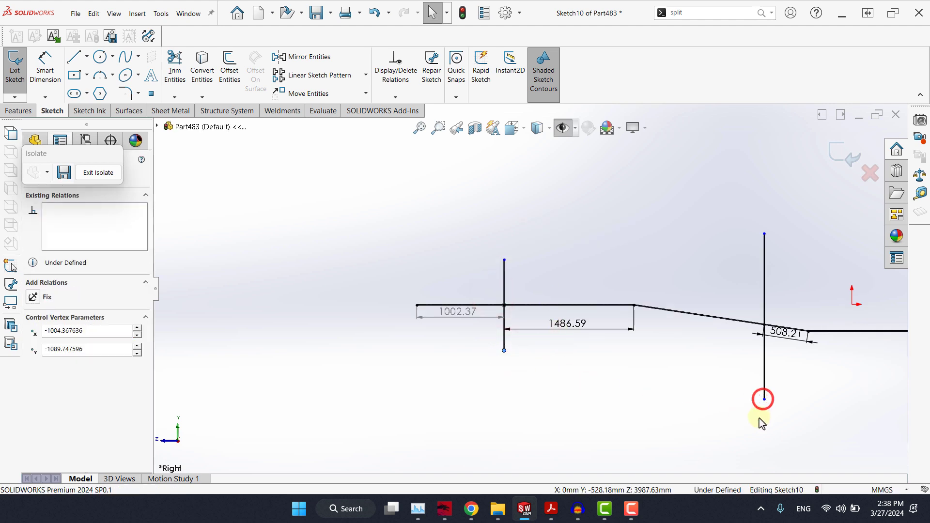
pyautogui.scroll(4, 760, 417)
pyautogui.keyDown('ctrl'); pyautogui.click(769, 342); pyautogui.keyUp('ctrl')
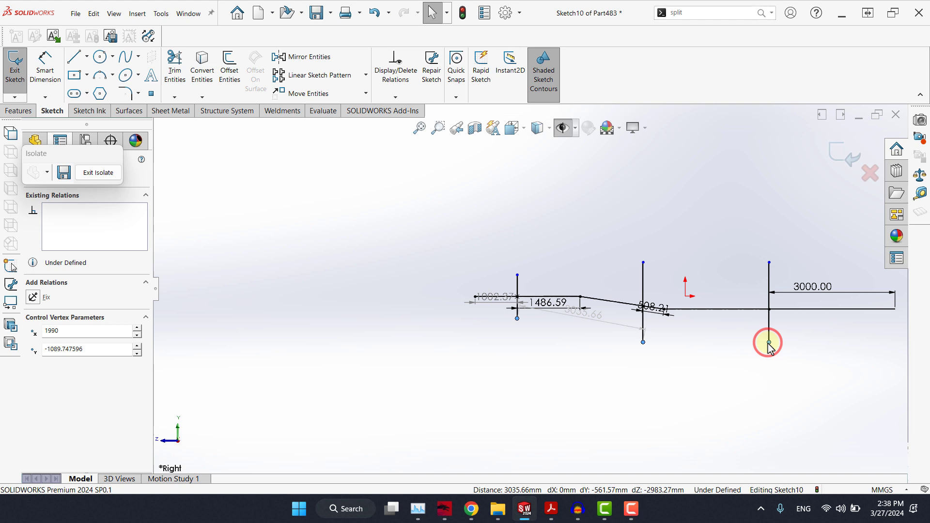
pyautogui.click(797, 299)
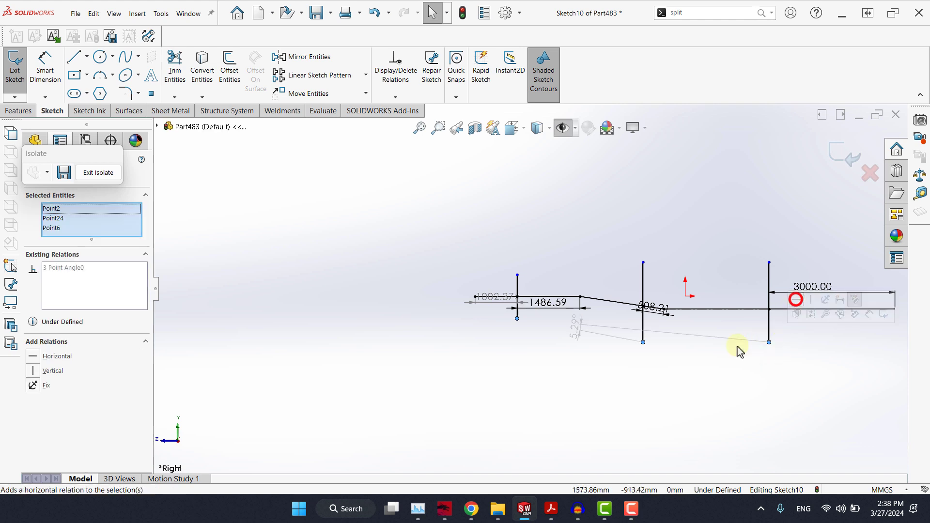
pyautogui.click(652, 386)
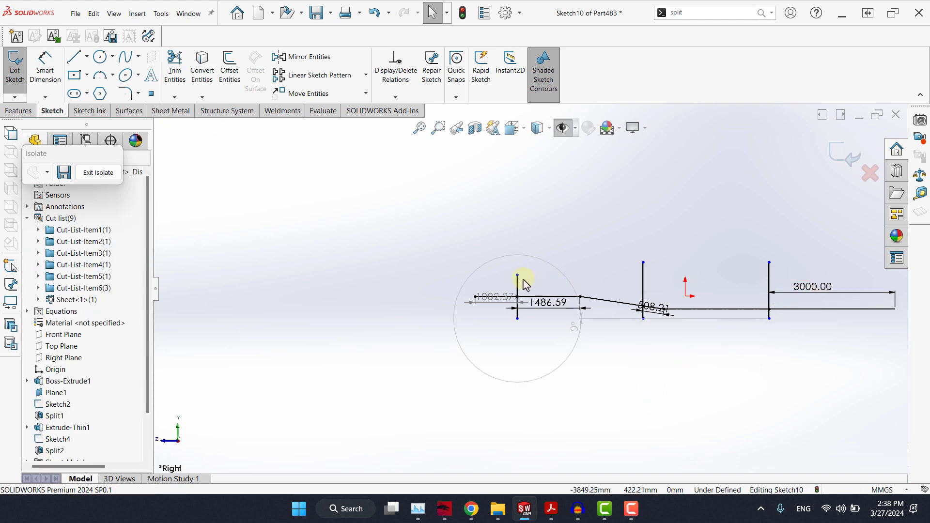
# Step: Add a horizontal relation between the upper endpoints of the three vertical dividing lines
pyautogui.keyDown('ctrl'); pyautogui.click(642, 263); pyautogui.keyUp('ctrl')
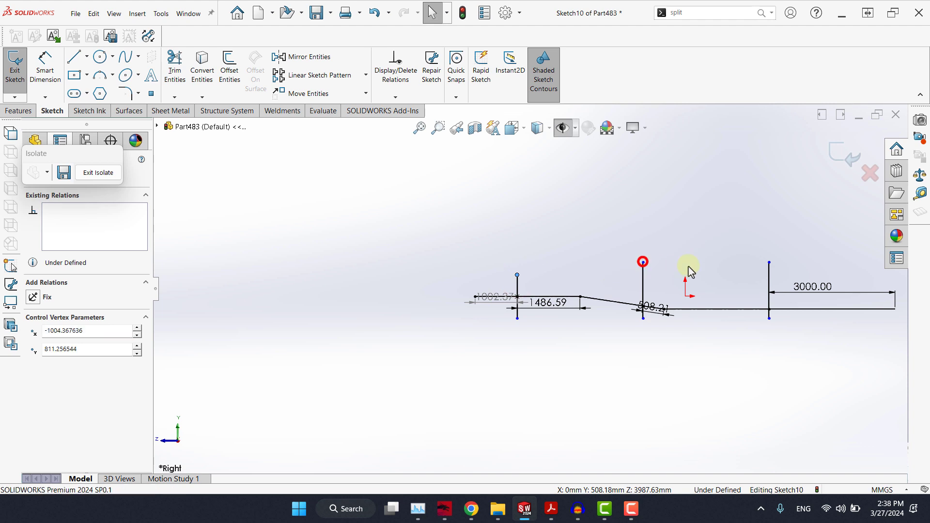
pyautogui.keyDown('ctrl'); pyautogui.click(769, 263); pyautogui.keyUp('ctrl')
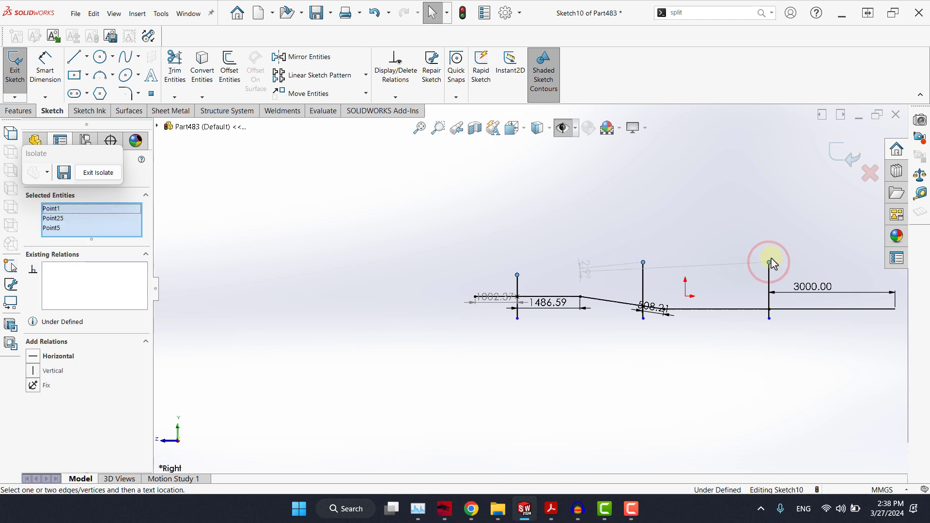
pyautogui.click(796, 220)
pyautogui.click(672, 210)
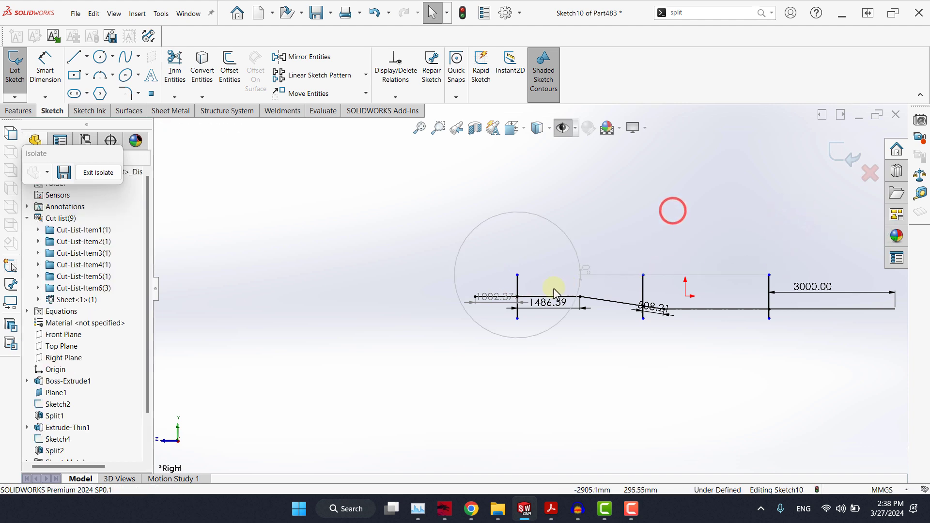
# Step: Dimension the vertical dividing line nearest the flange's short end segment to 1000 mm and exit the sketch
pyautogui.click(44, 63)
pyautogui.click(517, 283)
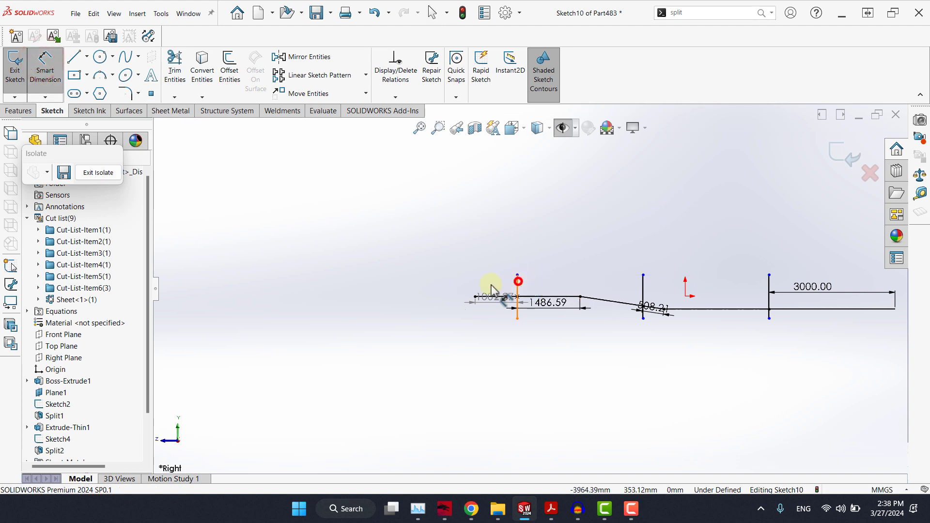
pyautogui.click(395, 304)
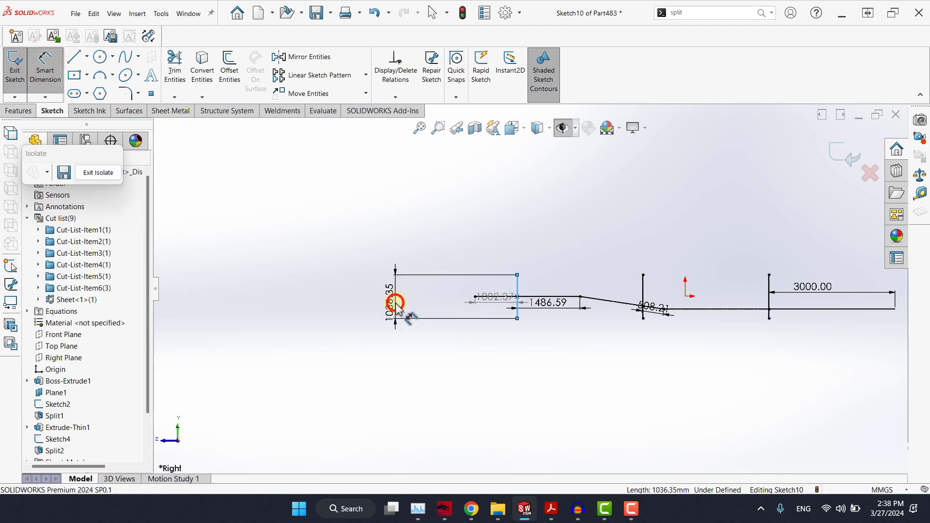
pyautogui.write('1000')
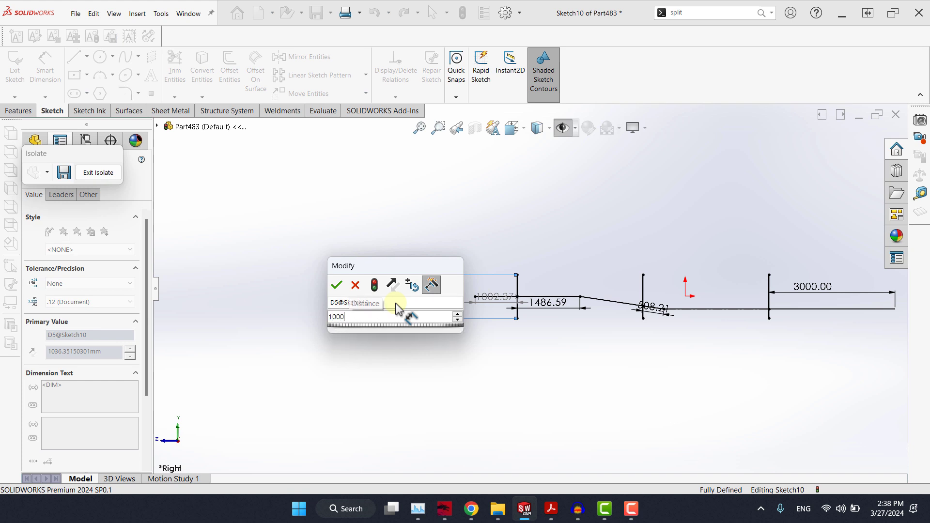
pyautogui.press('Return')
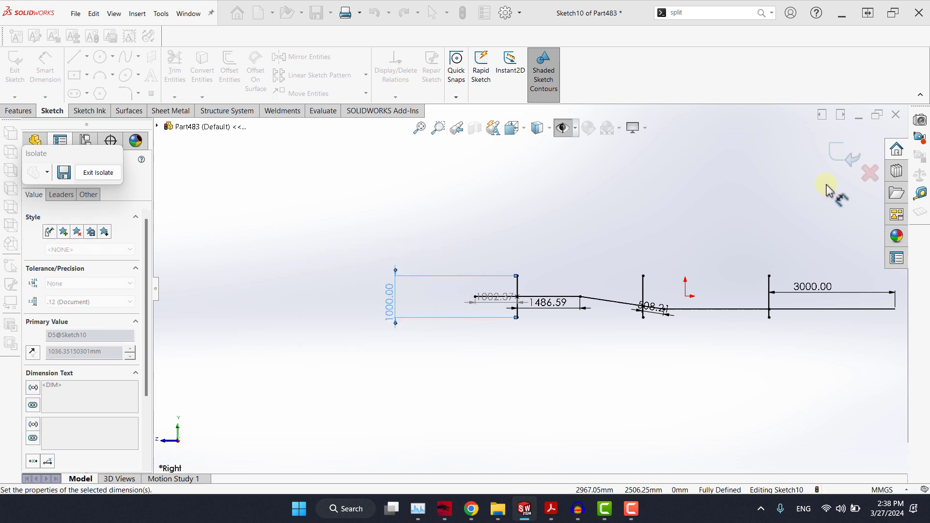
pyautogui.click(841, 147)
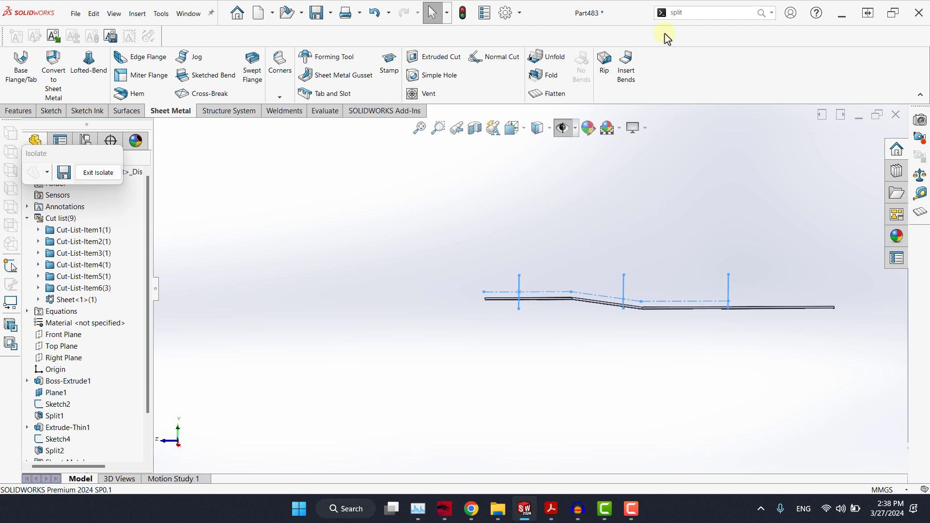
# Step: Split the bent bottom flange body with the dividing-line sketch as trim tool, keeping all resulting bodies
pyautogui.click(700, 13)
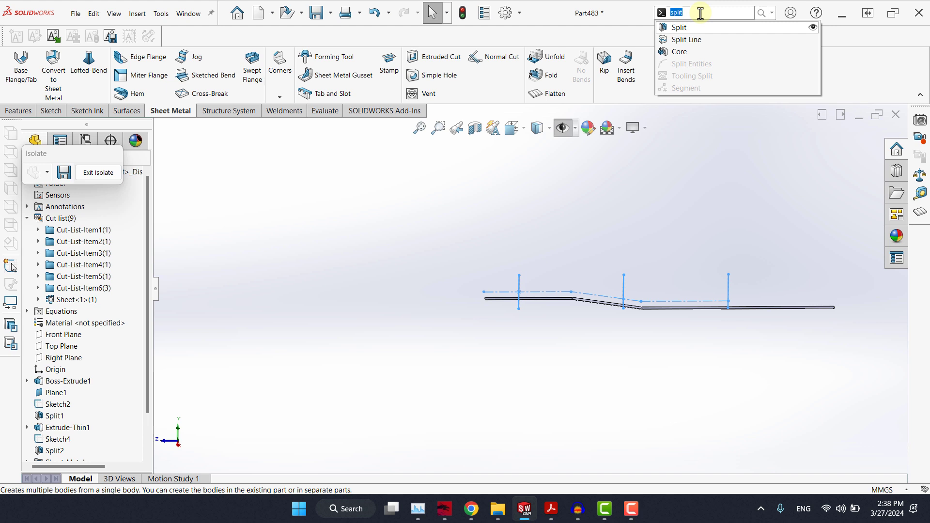
pyautogui.click(688, 28)
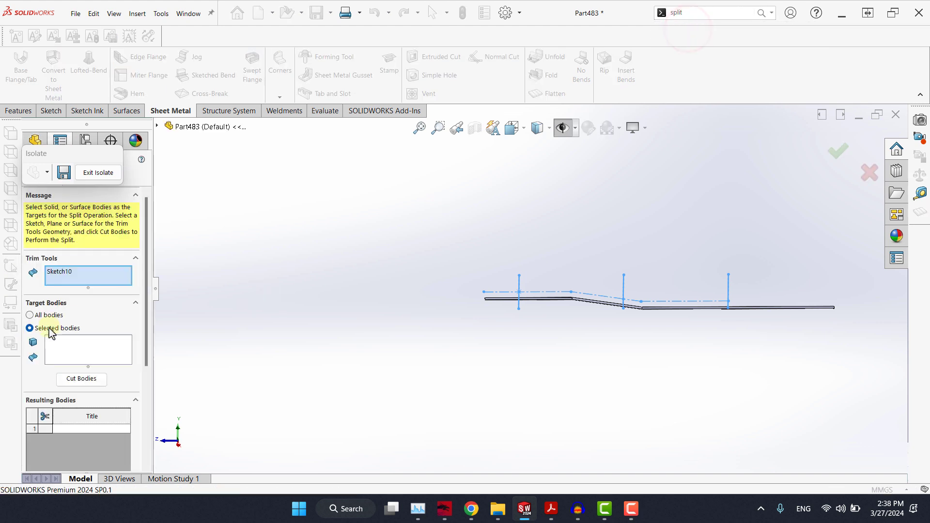
pyautogui.click(63, 349)
pyautogui.scroll(-3, 576, 302)
pyautogui.click(525, 307)
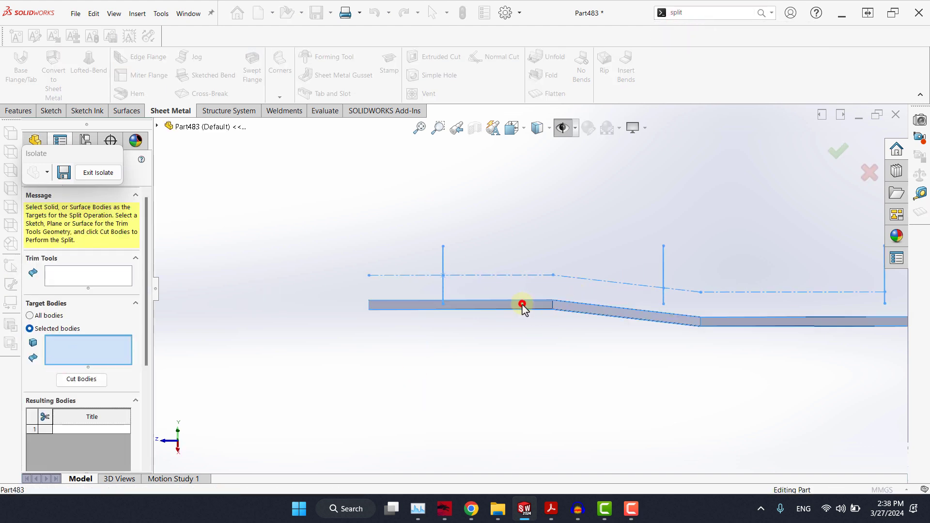
pyautogui.click(81, 379)
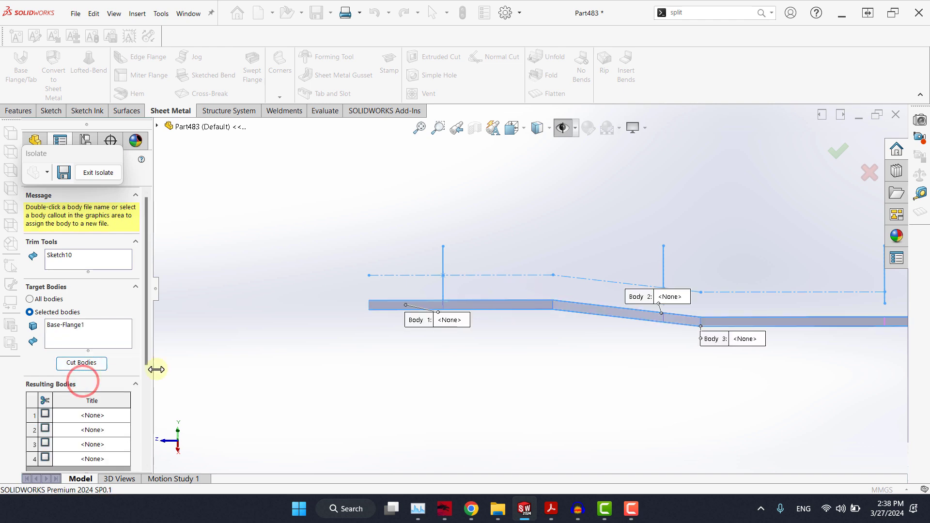
pyautogui.click(142, 376)
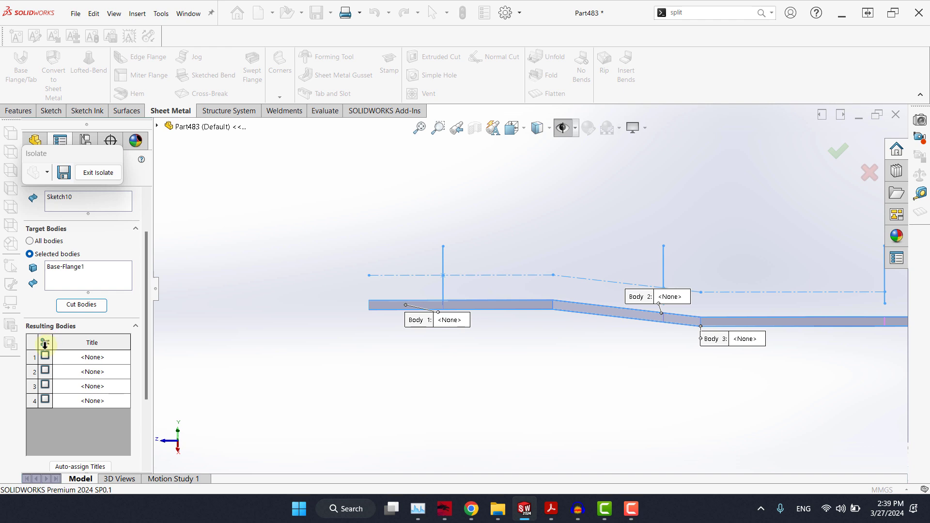
pyautogui.click(45, 345)
pyautogui.click(46, 160)
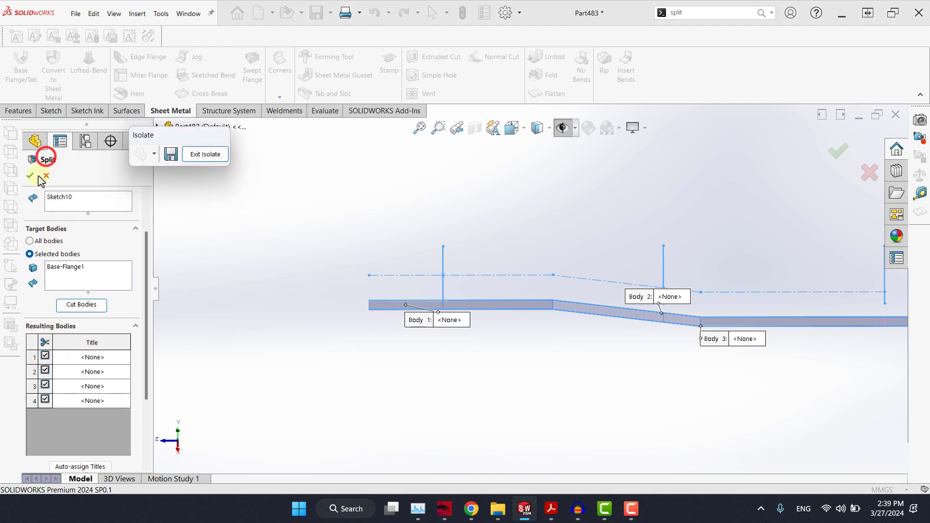
pyautogui.moveTo(658, 225); pyautogui.dragTo(587, 280, button='middle')
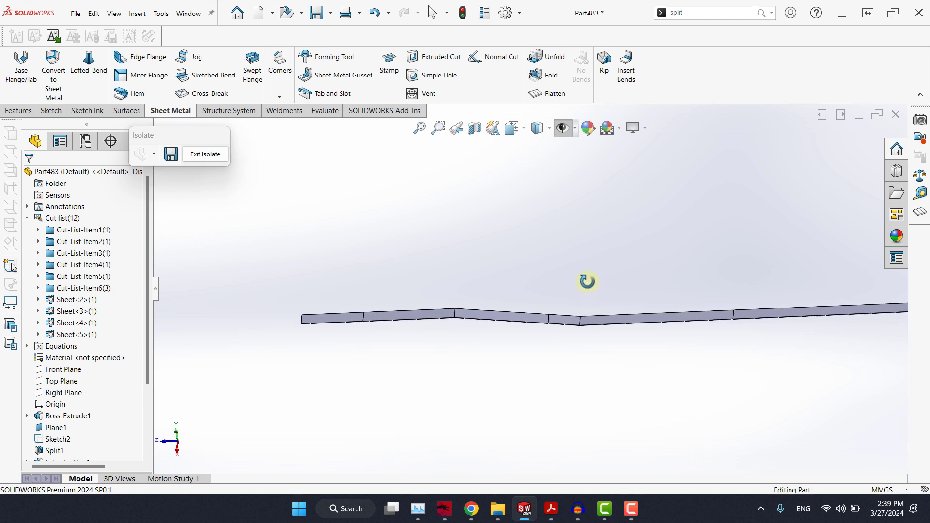
# Step: Highlight each of the four split bottom flange sheet bodies in the cut list to inspect their extents
pyautogui.click(52, 300)
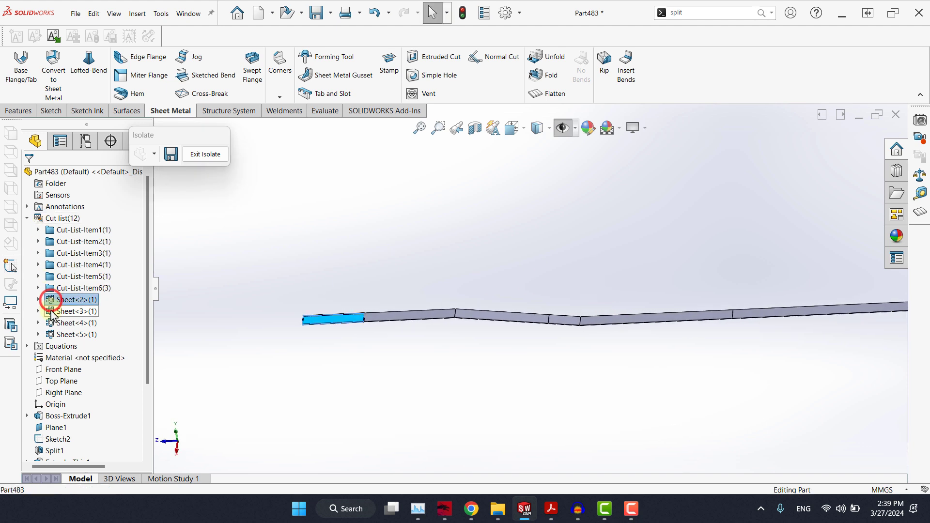
pyautogui.click(54, 312)
pyautogui.keyDown('ctrl'); pyautogui.click(57, 323); pyautogui.keyUp('ctrl')
pyautogui.click(56, 324)
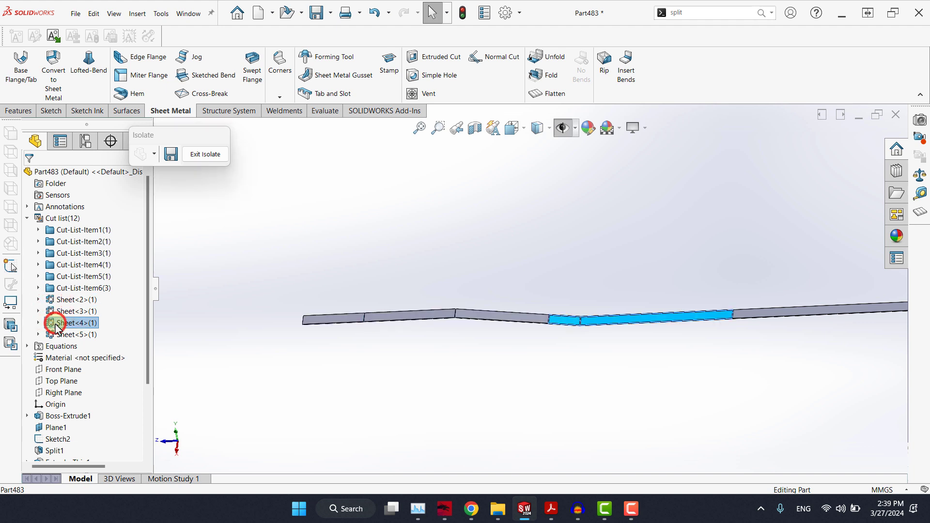
pyautogui.click(57, 336)
pyautogui.scroll(2, 618, 327)
pyautogui.moveTo(618, 327); pyautogui.dragTo(632, 373, button='middle')
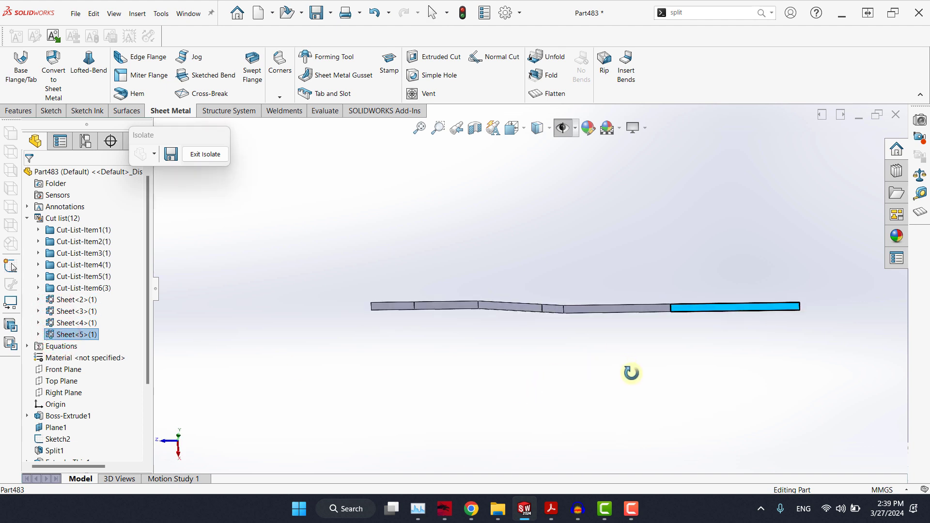
# Step: Measure the long lower edge of the straight bottom flange segment at the beam's deep end
pyautogui.click(413, 248)
pyautogui.scroll(-2, 731, 316)
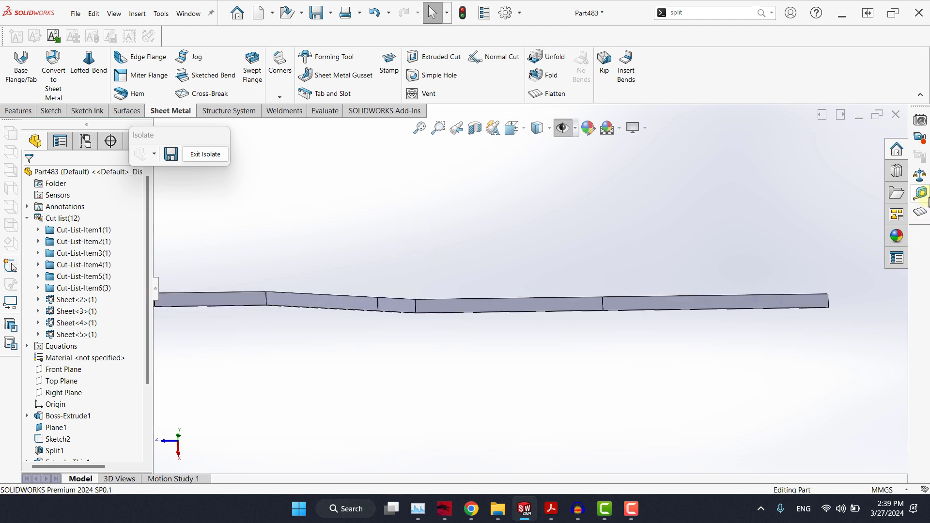
pyautogui.click(920, 194)
pyautogui.click(775, 308)
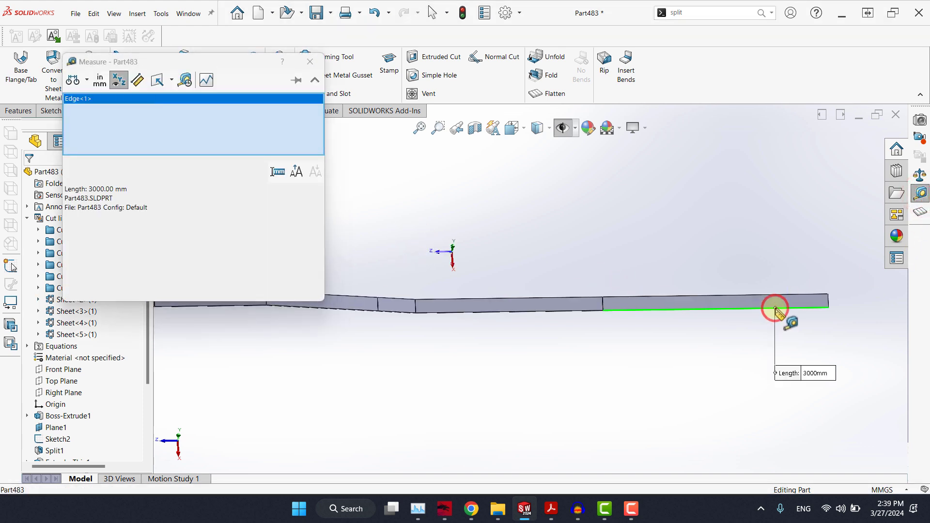
pyautogui.click(312, 66)
pyautogui.click(588, 224)
pyautogui.scroll(2, 591, 301)
pyautogui.scroll(1, 591, 305)
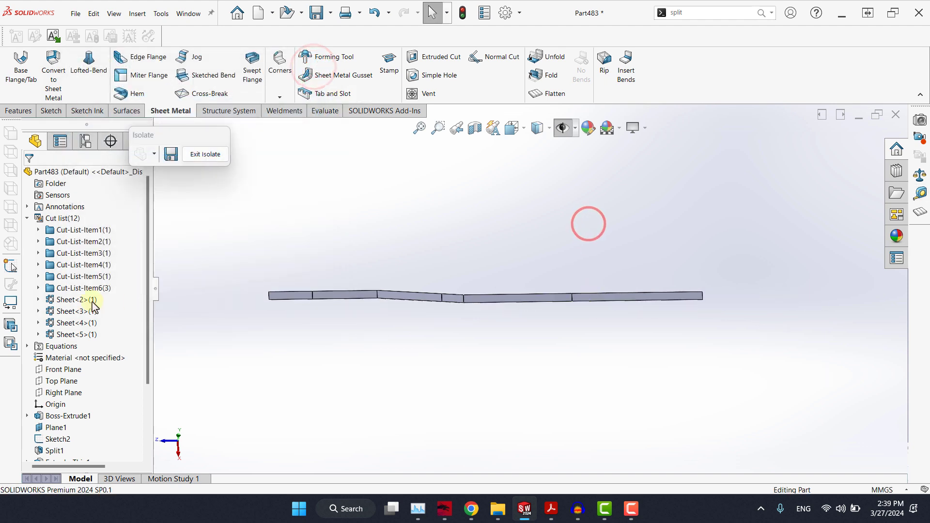
# Step: Locate the Split3[2] body under Sheet<3> in the cut list and exit isolation to show the whole beam
pyautogui.click(38, 311)
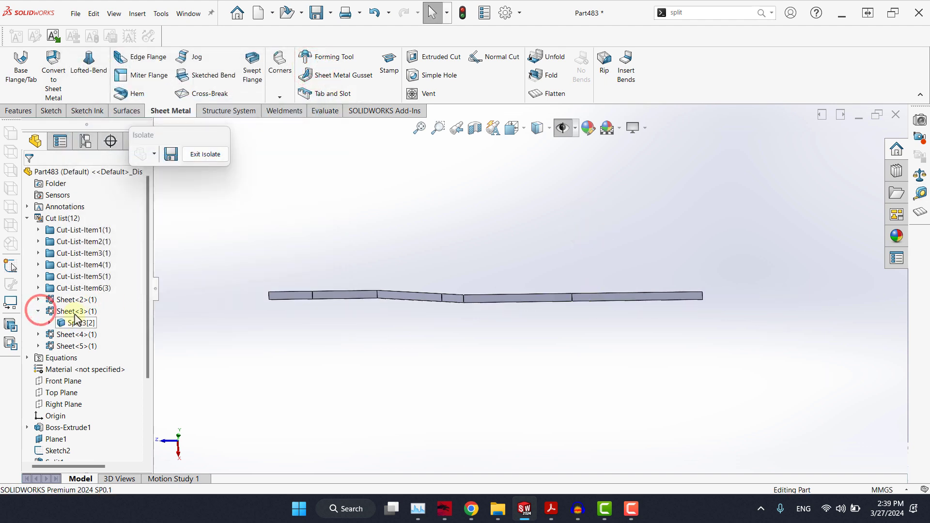
pyautogui.click(74, 322)
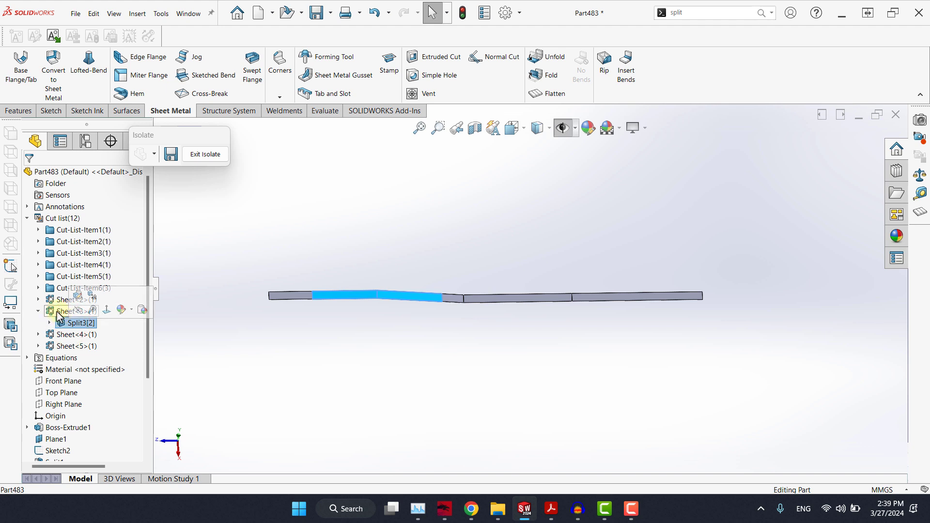
pyautogui.click(57, 312)
pyautogui.click(281, 350)
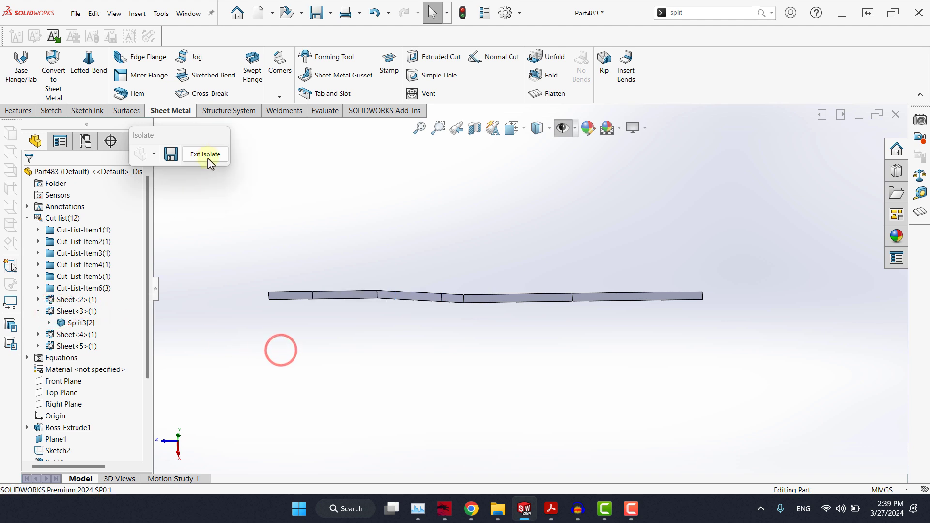
pyautogui.click(75, 323)
pyautogui.click(209, 155)
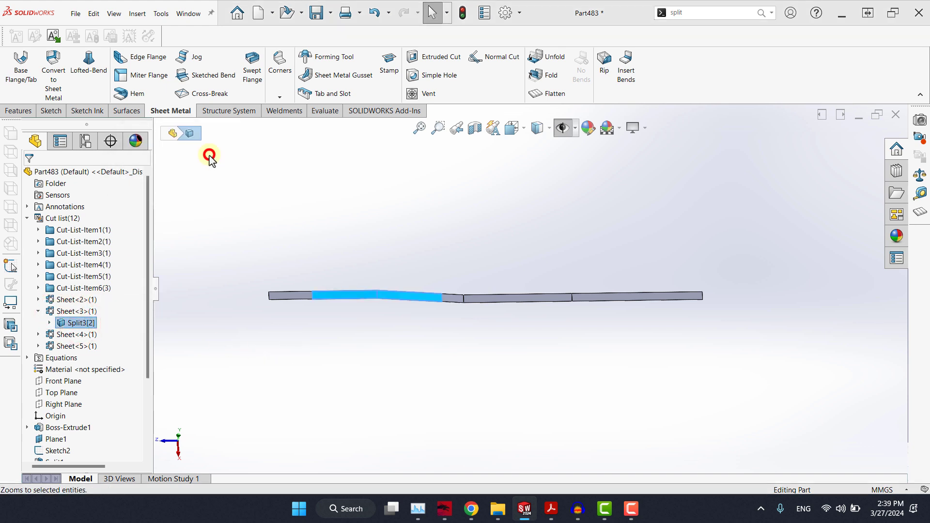
pyautogui.click(230, 229)
# Step: Isolate the bottom flange segment Split3[2] that contains the upper bend
pyautogui.scroll(-5, 425, 302)
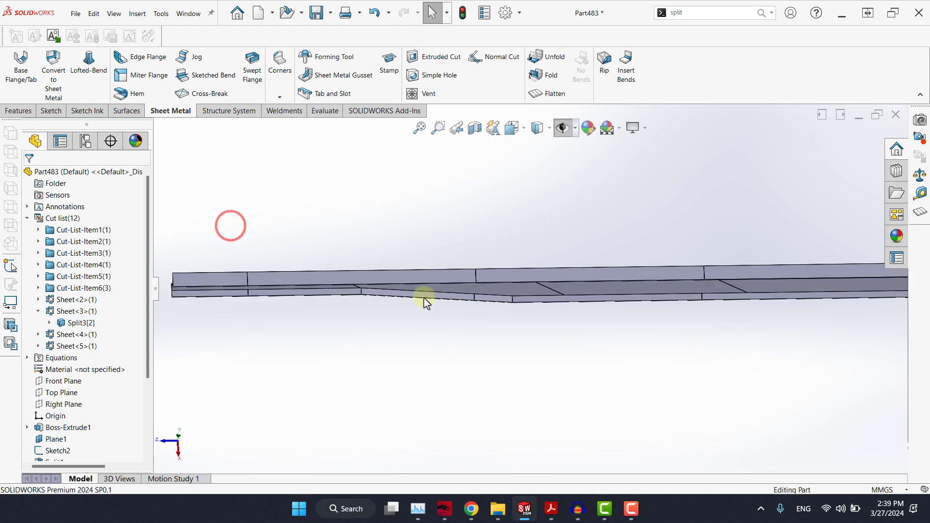
pyautogui.scroll(-1, 425, 302)
pyautogui.click(418, 297)
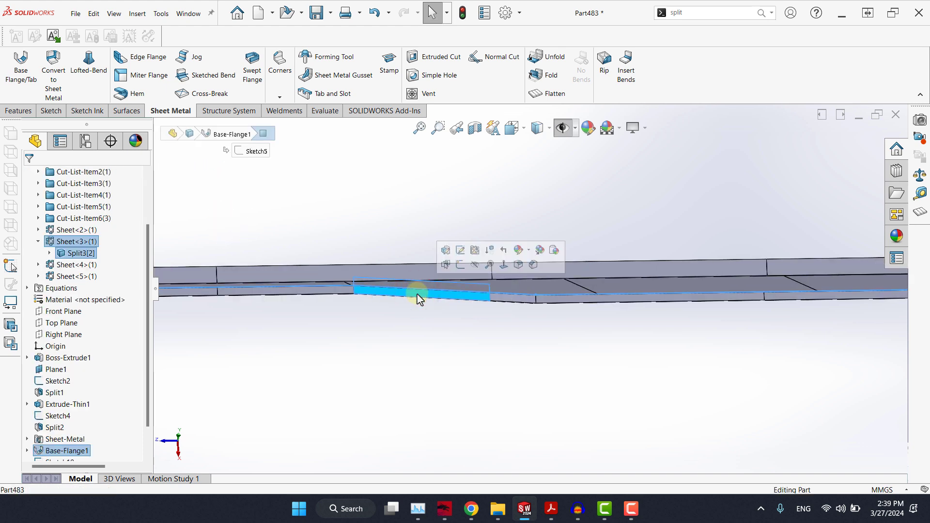
pyautogui.rightClick(418, 298)
pyautogui.click(450, 453)
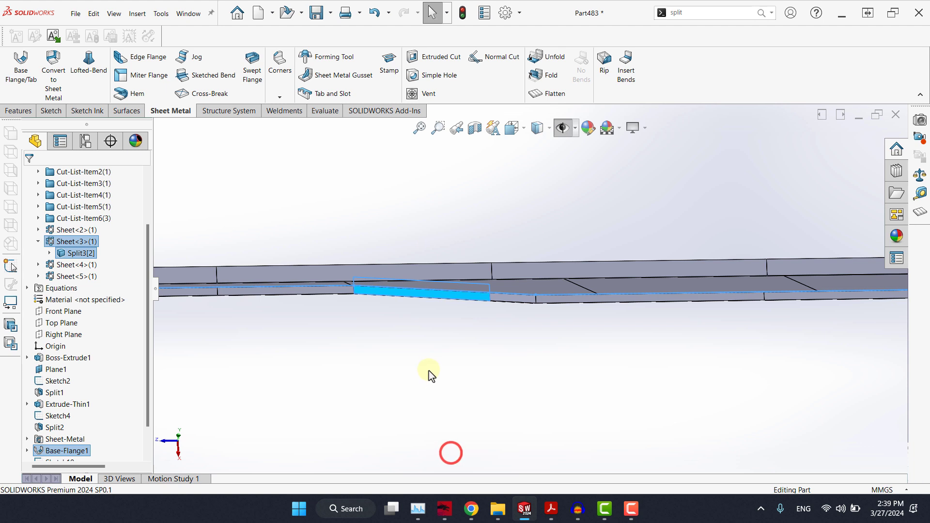
pyautogui.moveTo(440, 309); pyautogui.dragTo(487, 253, button='middle')
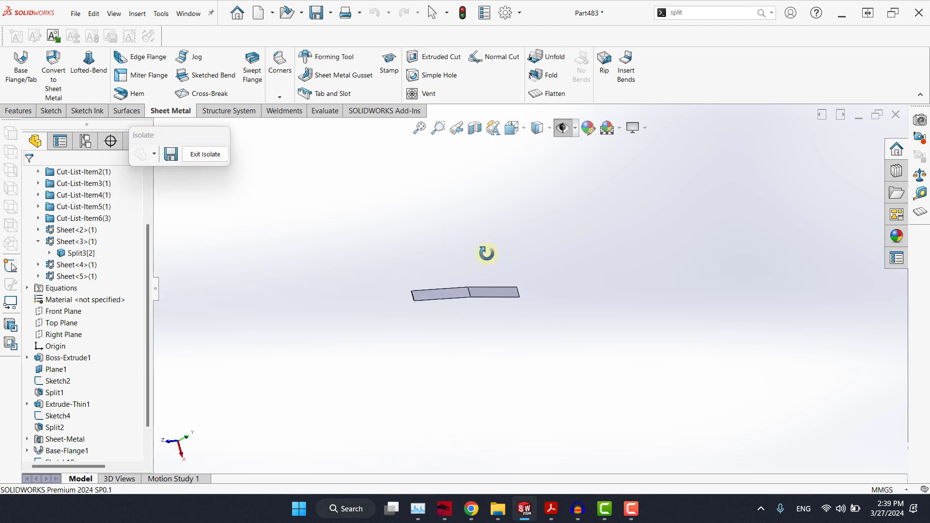
# Step: Flatten the isolated Split3[2] segment and measure its long edge
pyautogui.scroll(-3, 452, 304)
pyautogui.click(523, 290)
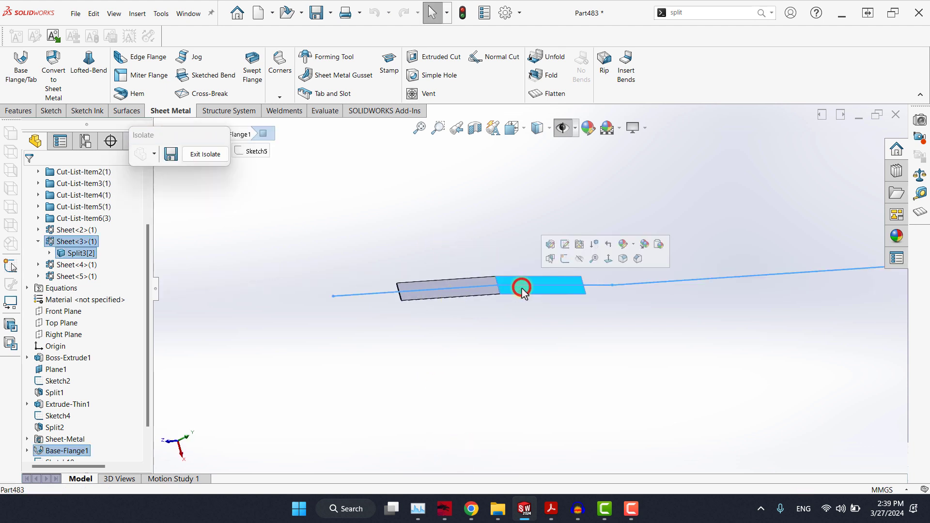
pyautogui.click(921, 214)
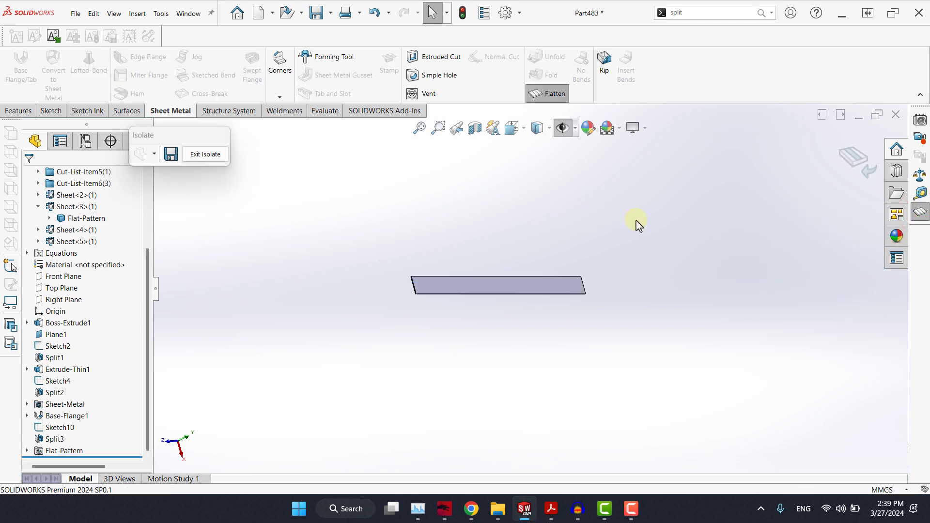
pyautogui.click(920, 194)
pyautogui.click(551, 293)
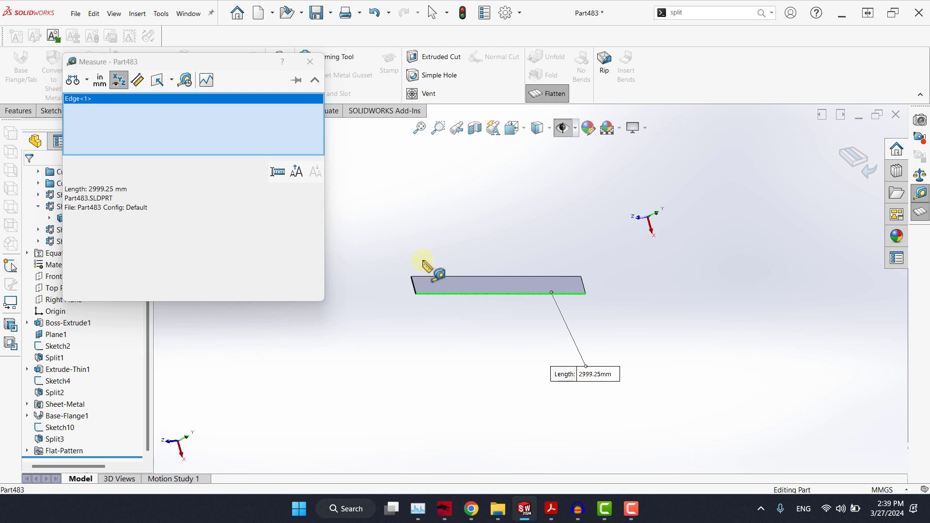
# Step: Close the measurement, return the segment to its bent state and exit isolation
pyautogui.click(310, 62)
pyautogui.click(448, 210)
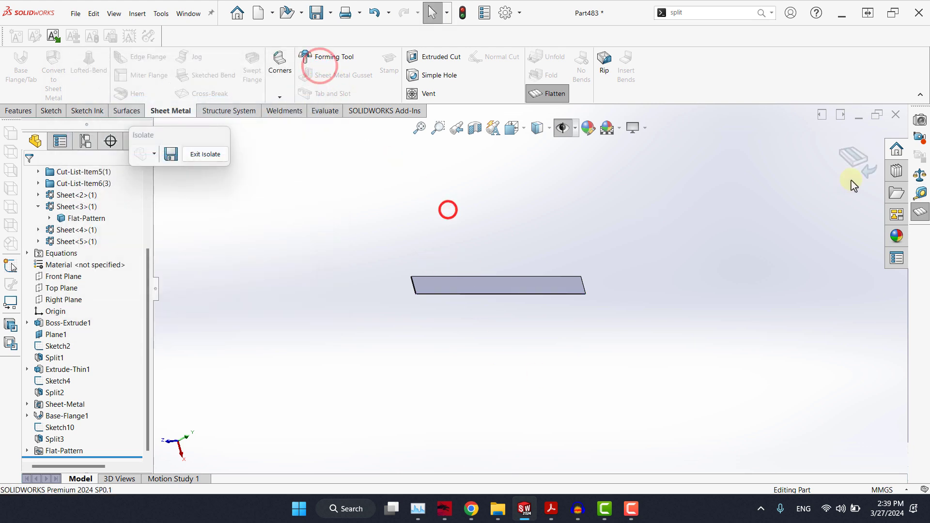
pyautogui.click(858, 158)
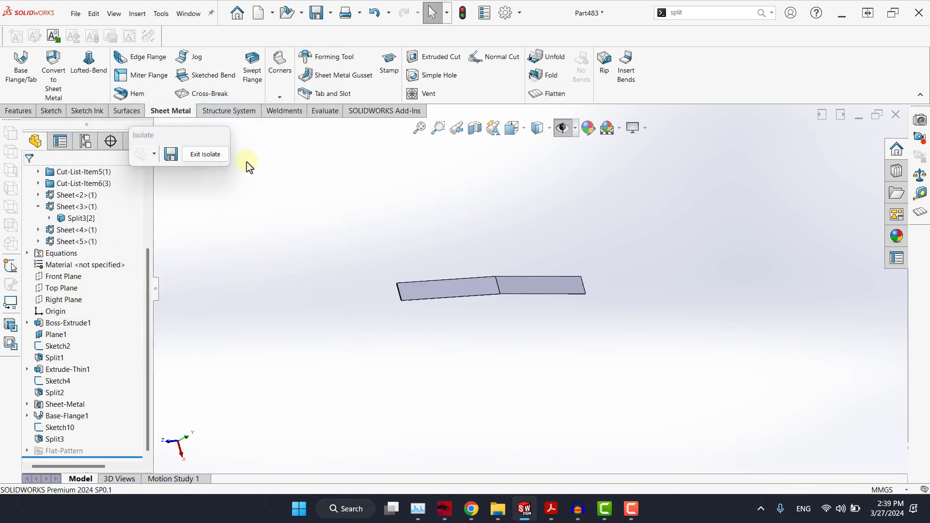
pyautogui.click(196, 153)
# Step: Isolate the Split3[3] body under Sheet<4>, the bottom flange segment containing the lower bend
pyautogui.moveTo(493, 280); pyautogui.dragTo(483, 245, button='middle')
pyautogui.scroll(-3, 652, 332)
pyautogui.click(621, 318)
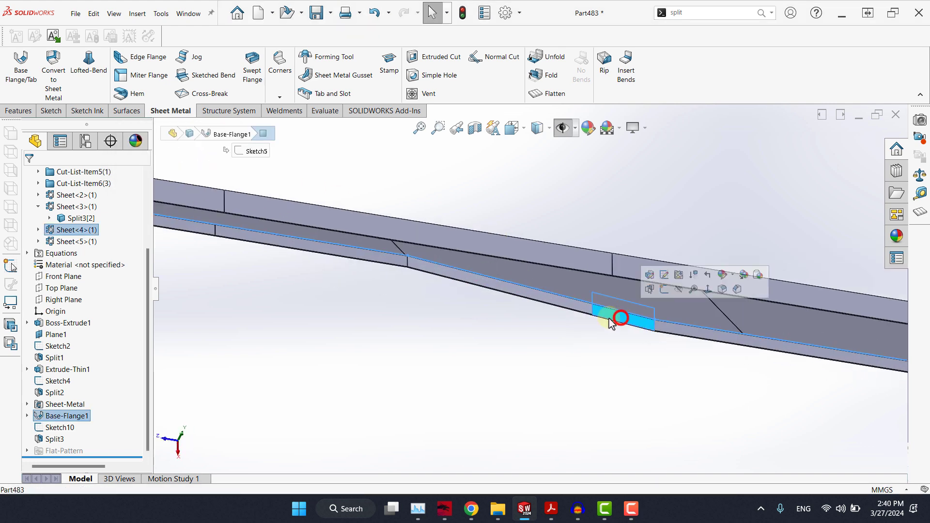
pyautogui.click(39, 230)
pyautogui.click(79, 242)
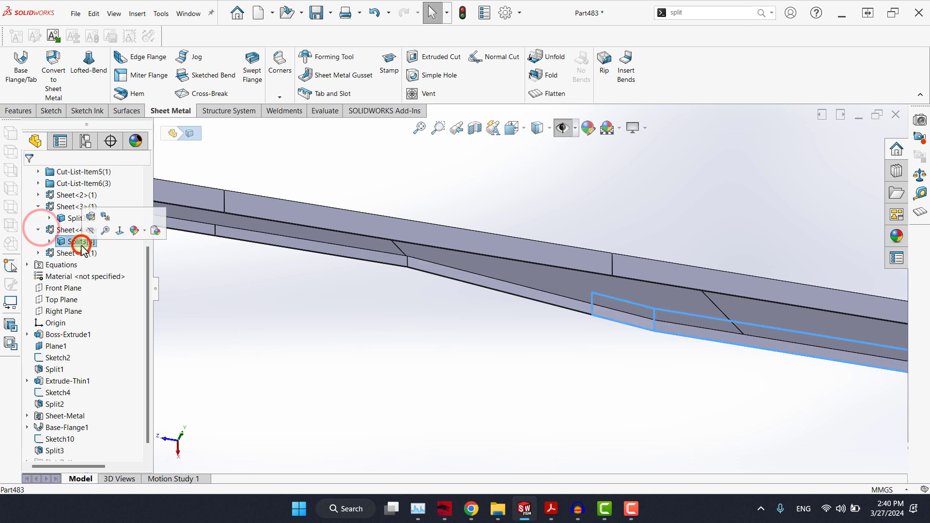
pyautogui.rightClick(79, 242)
pyautogui.click(137, 289)
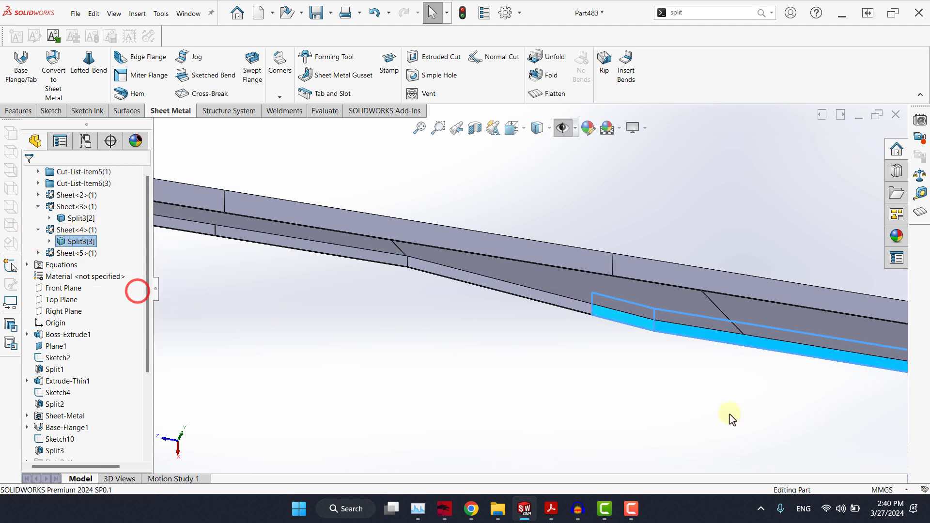
pyautogui.click(726, 412)
# Step: Flatten the isolated Split3[3] segment and measure its long lower edge
pyautogui.click(700, 322)
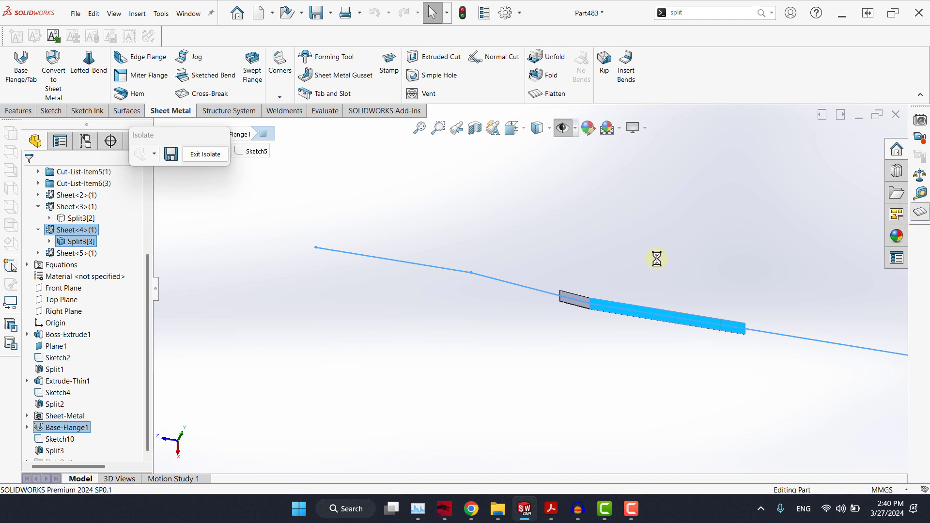
pyautogui.click(921, 193)
pyautogui.click(652, 320)
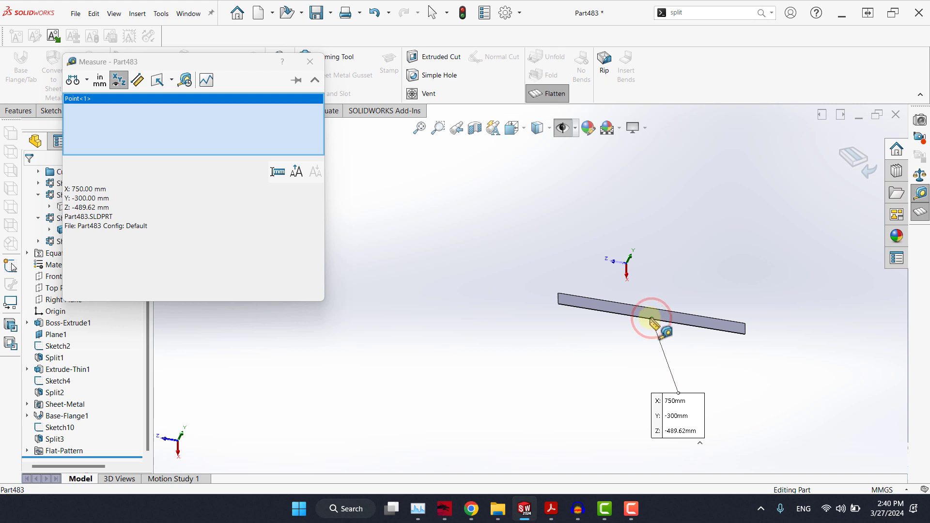
pyautogui.click(652, 320)
pyautogui.scroll(-2, 612, 321)
pyautogui.click(602, 306)
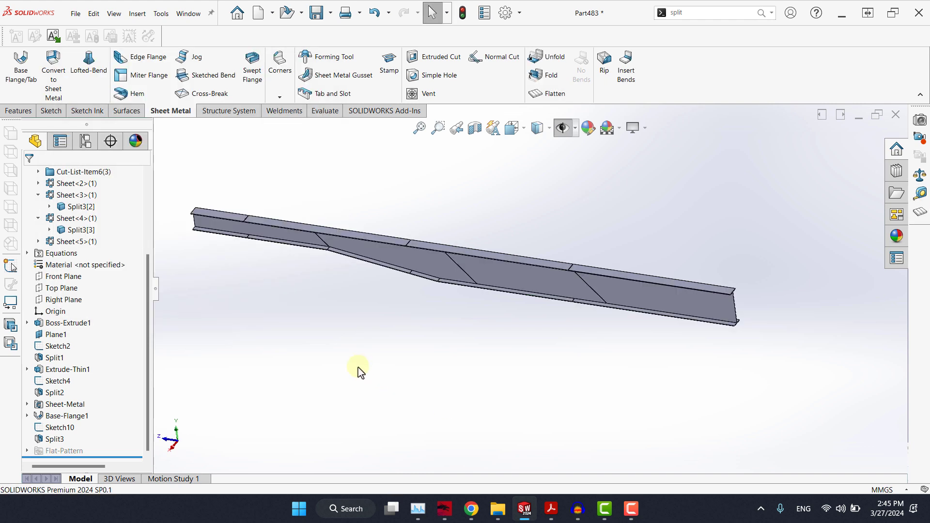
# Step: Edit Sketch10 to set the sloped distance from the middle dividing line to the lower bend to 507.46 mm, and exit the sketch
pyautogui.click(51, 429)
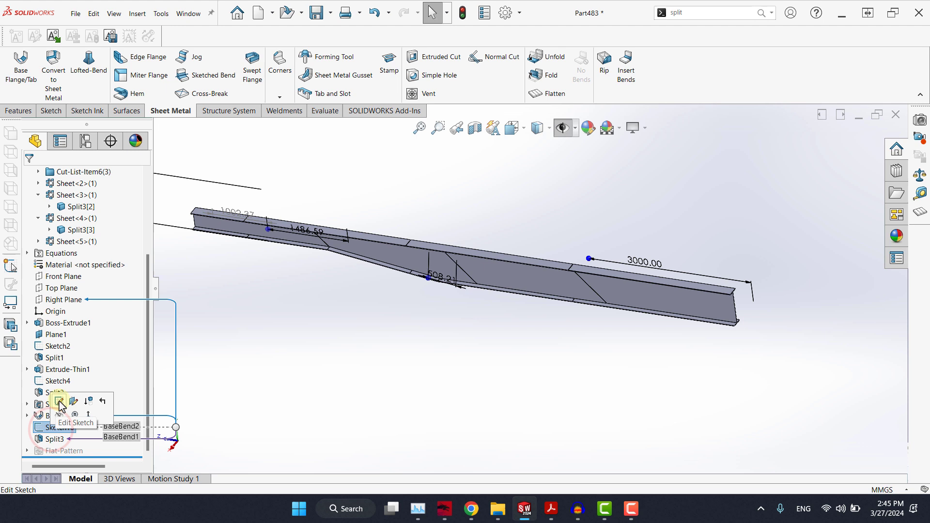
pyautogui.click(353, 415)
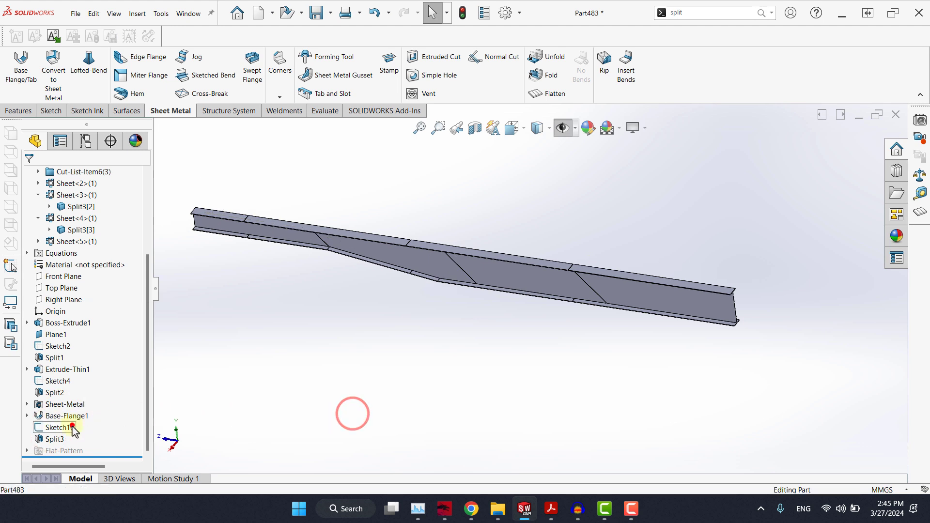
pyautogui.click(72, 427)
pyautogui.click(82, 397)
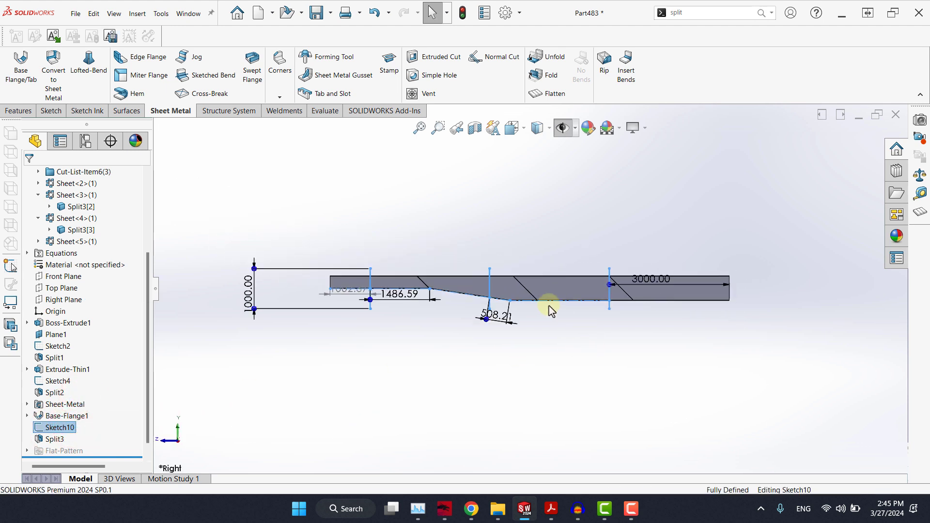
pyautogui.scroll(-6, 533, 310)
pyautogui.doubleClick(438, 349)
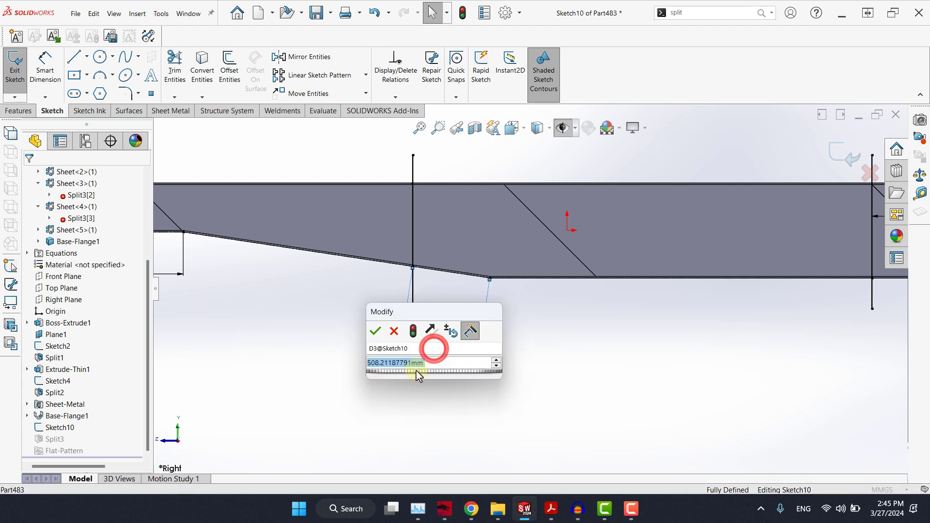
pyautogui.click(449, 364)
pyautogui.write('-75')
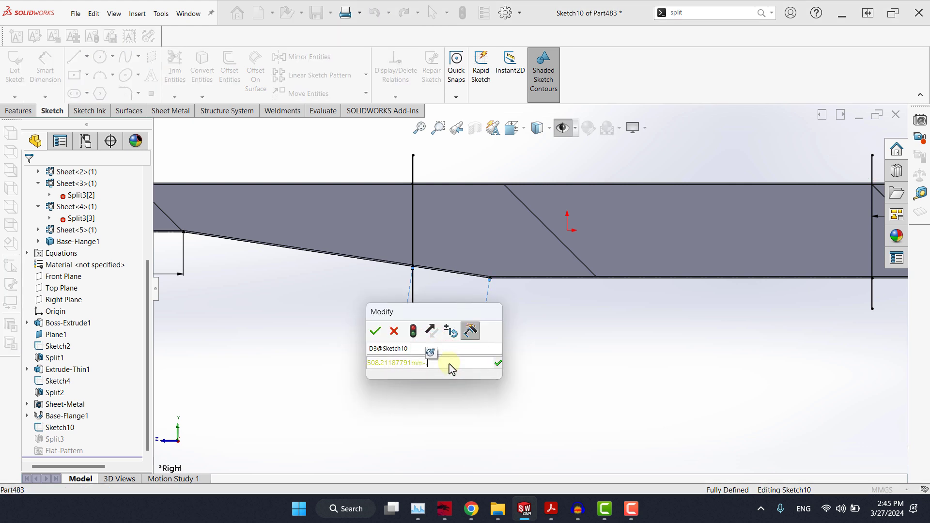
pyautogui.press('Return')
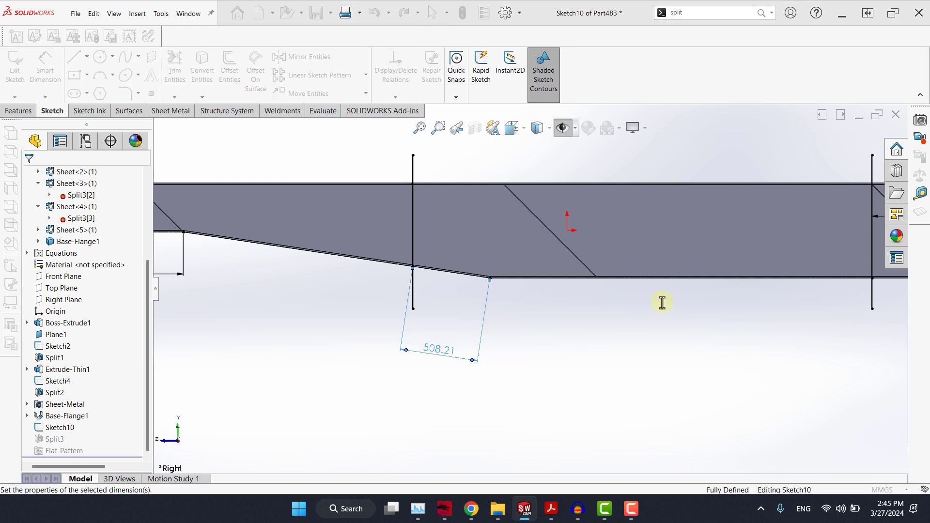
pyautogui.scroll(2, 732, 252)
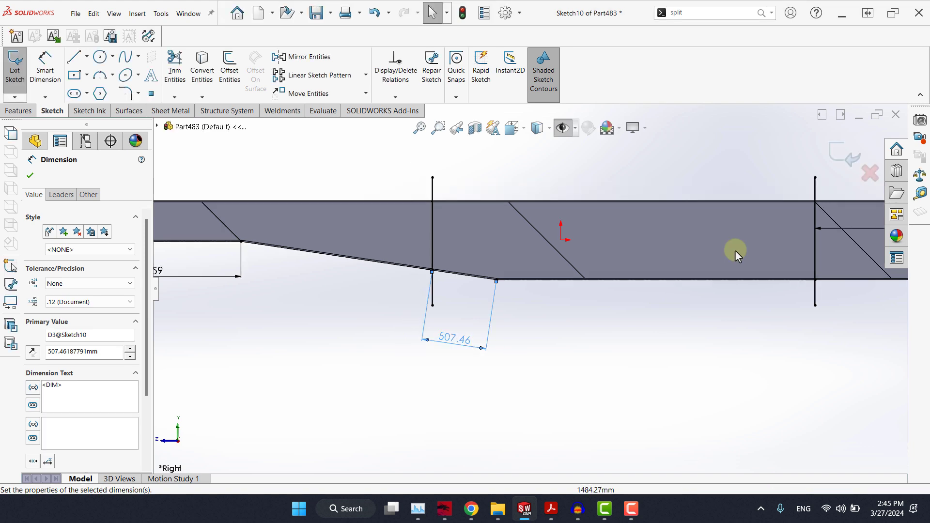
pyautogui.click(845, 155)
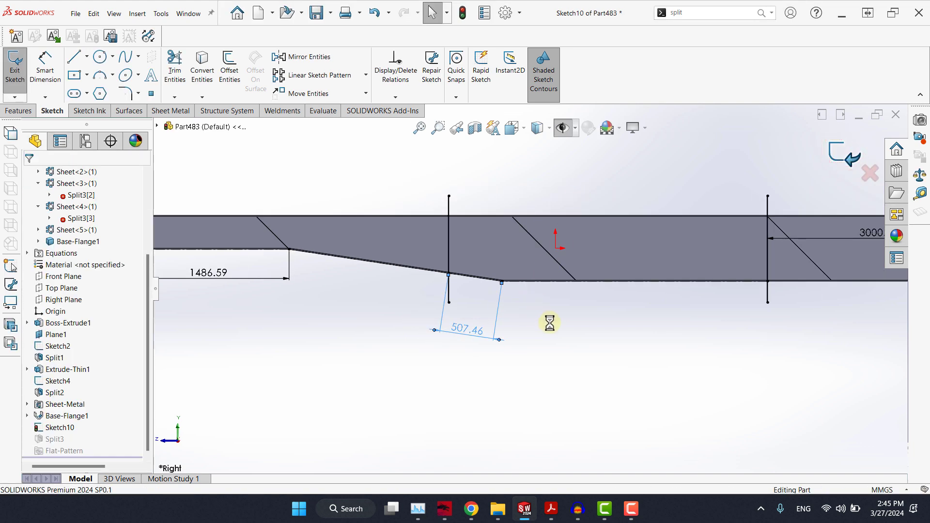
# Step: Flatten the unisolated Split3[3] bottom flange segment containing the lower bend and measure its long lower edge
pyautogui.moveTo(549, 323)
pyautogui.mouseDown(button='middle')
pyautogui.moveTo(556, 388)
pyautogui.moveTo(497, 285)
pyautogui.moveTo(825, 262)
pyautogui.mouseUp(button='middle')
pyautogui.click(495, 277)
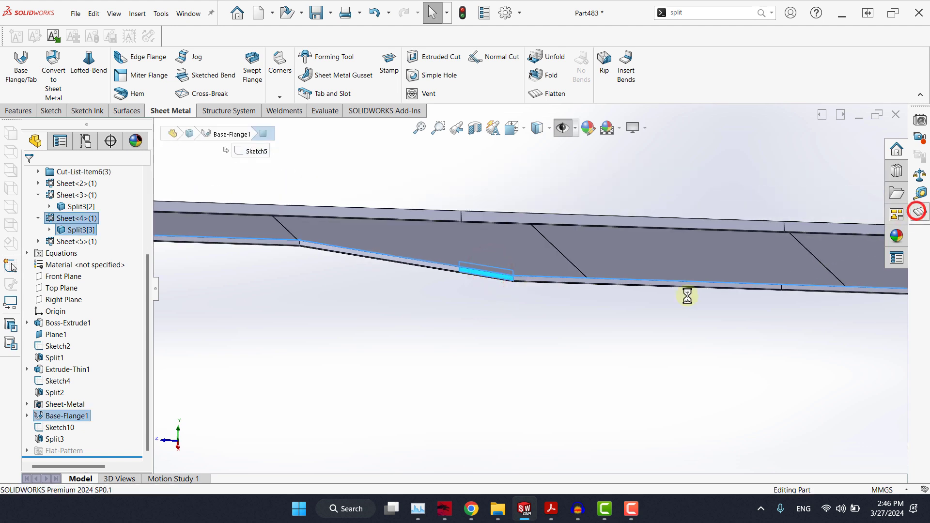
pyautogui.click(920, 193)
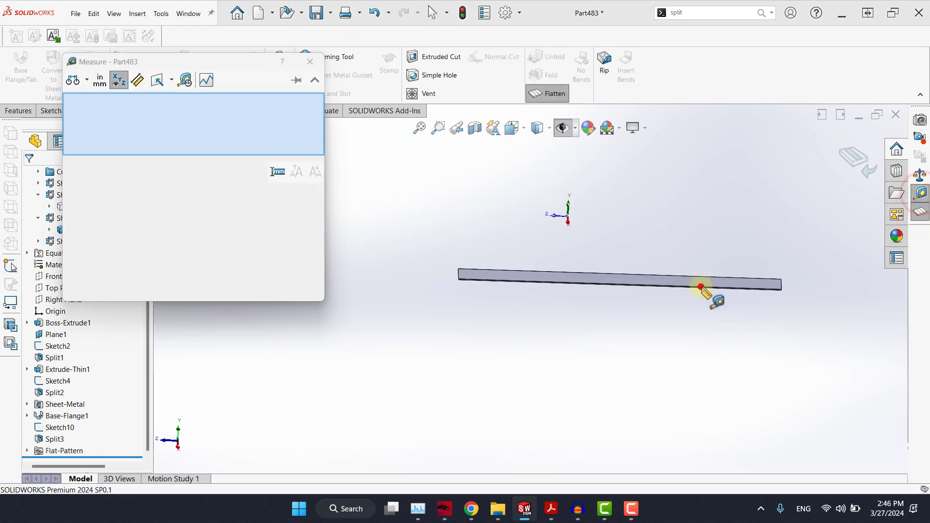
pyautogui.click(701, 287)
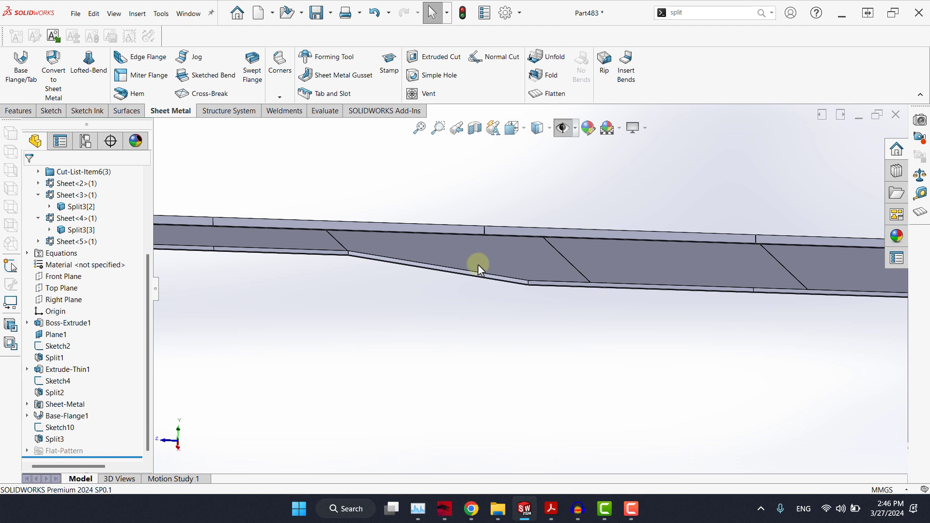
# Step: Flatten the adjacent Split3[2] segment containing the upper bend, measure its long lower edge, and return it to the bent state
pyautogui.scroll(-2, 478, 267)
pyautogui.click(456, 279)
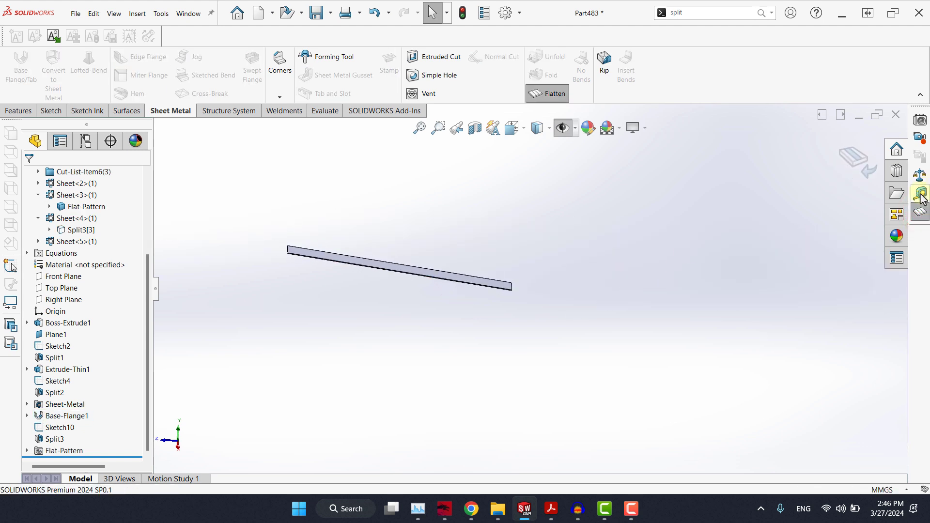
pyautogui.click(920, 195)
pyautogui.click(500, 287)
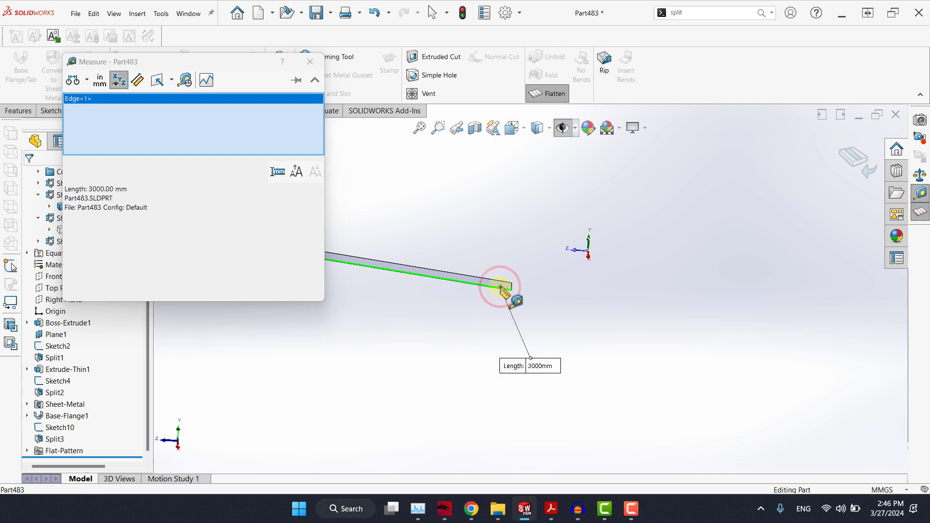
pyautogui.press('f')
pyautogui.click(310, 62)
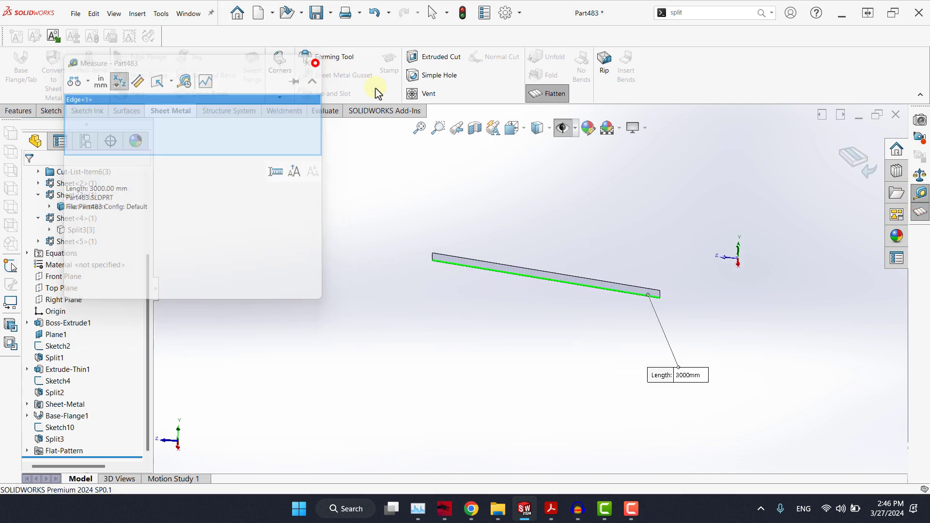
pyautogui.click(857, 162)
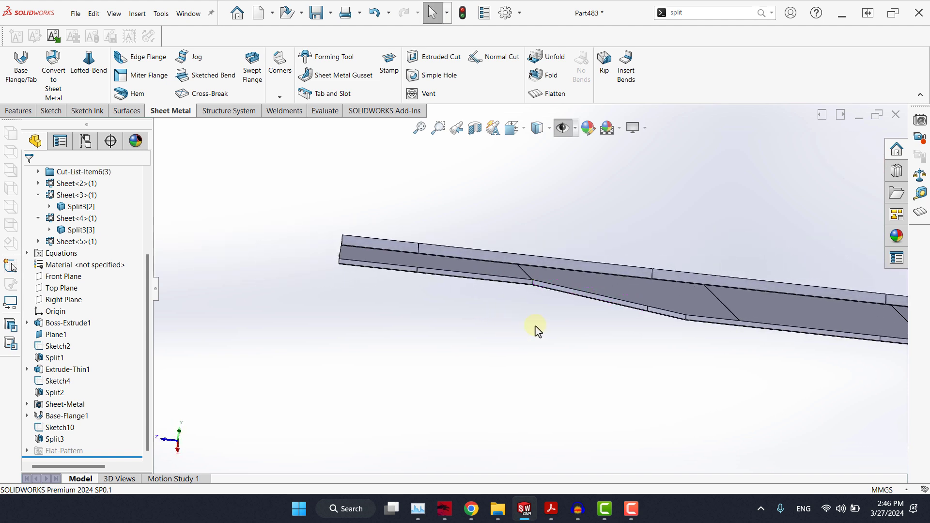
# Step: Start a sketch on the top flange's end face at the deep end of the beam
pyautogui.scroll(4, 536, 327)
pyautogui.moveTo(538, 326); pyautogui.dragTo(456, 359, button='middle')
pyautogui.click(455, 359)
pyautogui.scroll(-7, 518, 289)
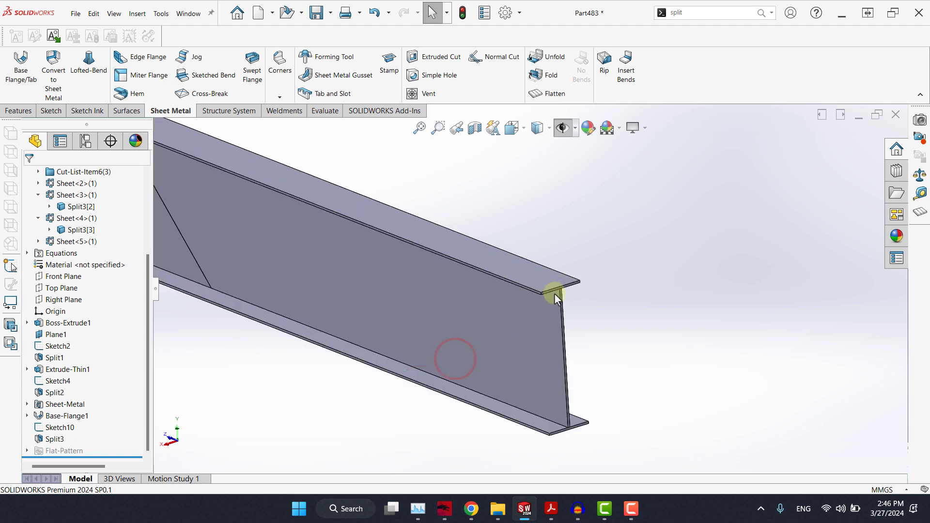
pyautogui.scroll(-5, 555, 291)
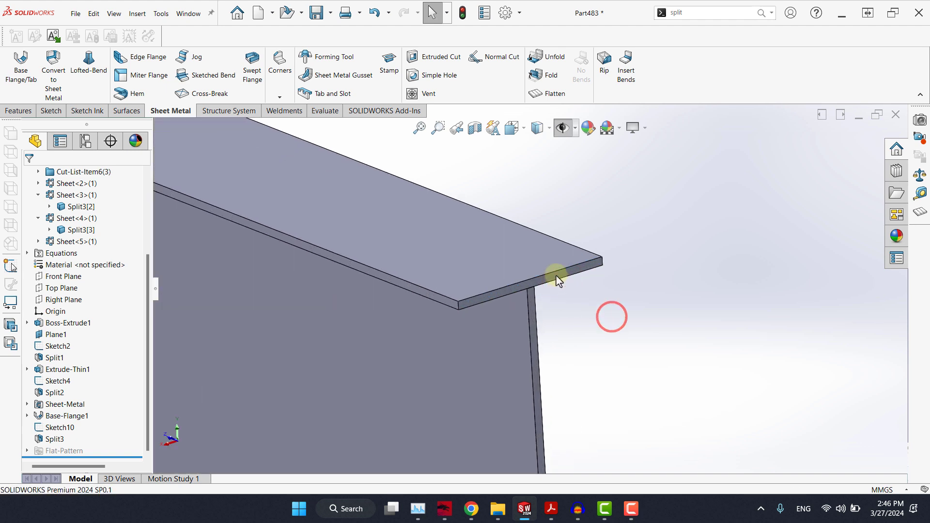
pyautogui.click(557, 278)
pyautogui.click(601, 251)
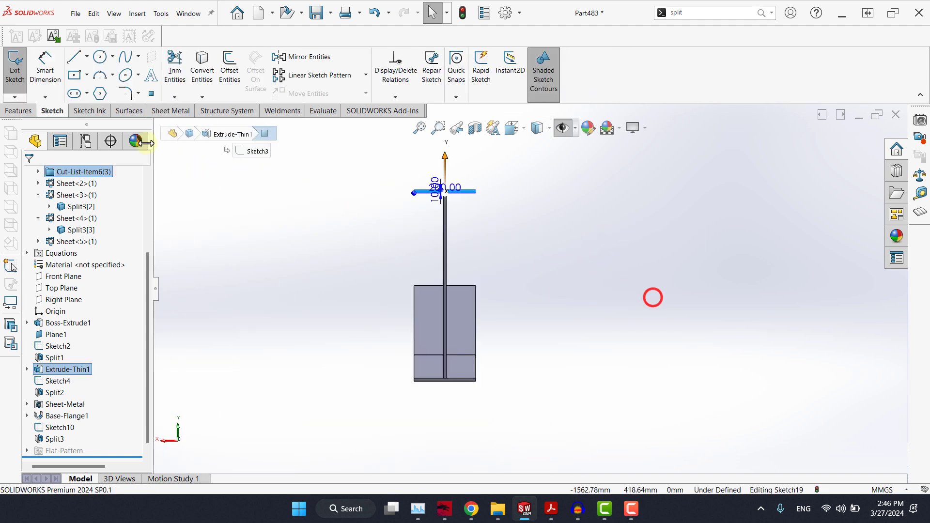
# Step: Draw a corner rectangle over the deep end profile, from the bottom flange's lower outer corner to the top flange's opposite upper corner
pyautogui.click(88, 75)
pyautogui.click(92, 89)
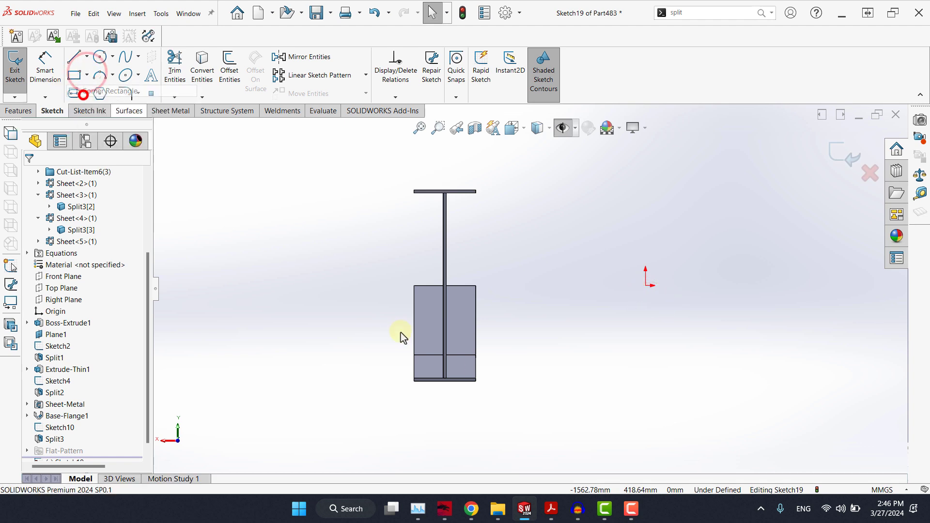
pyautogui.scroll(-5, 407, 370)
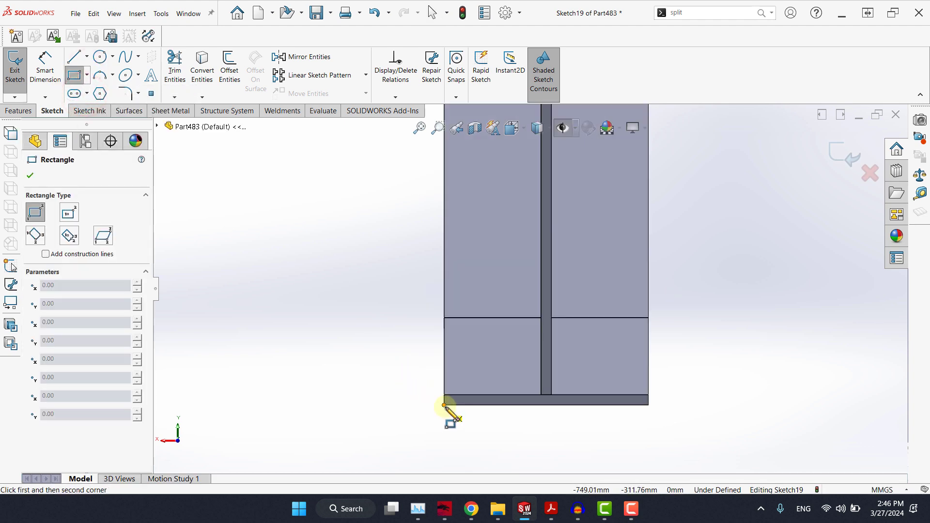
pyautogui.click(444, 405)
pyautogui.scroll(7, 444, 407)
pyautogui.scroll(-5, 524, 207)
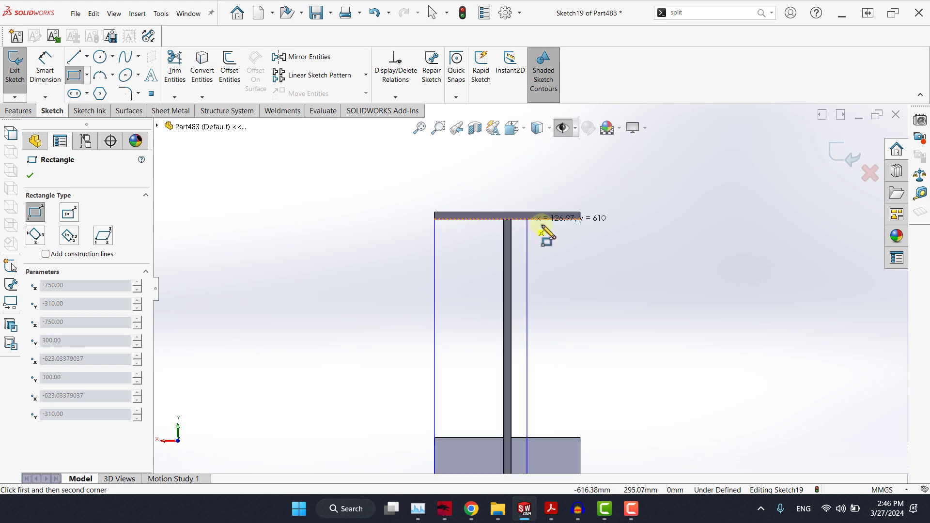
pyautogui.click(580, 212)
pyautogui.press('Escape')
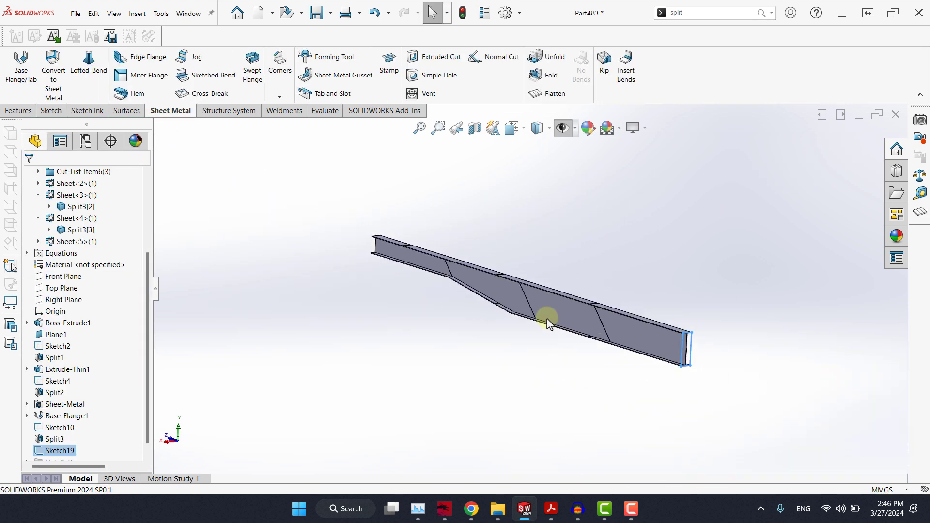
# Step: Extrude the deep end rectangle 10 mm with Mid Plane as a separate end plate, with Merge result off
pyautogui.click(20, 111)
pyautogui.click(20, 66)
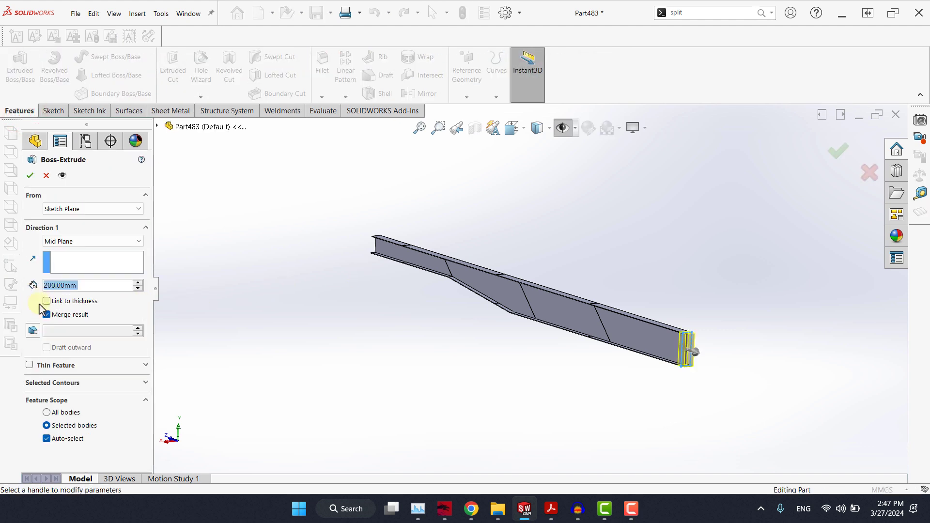
pyautogui.click(47, 315)
pyautogui.click(76, 284)
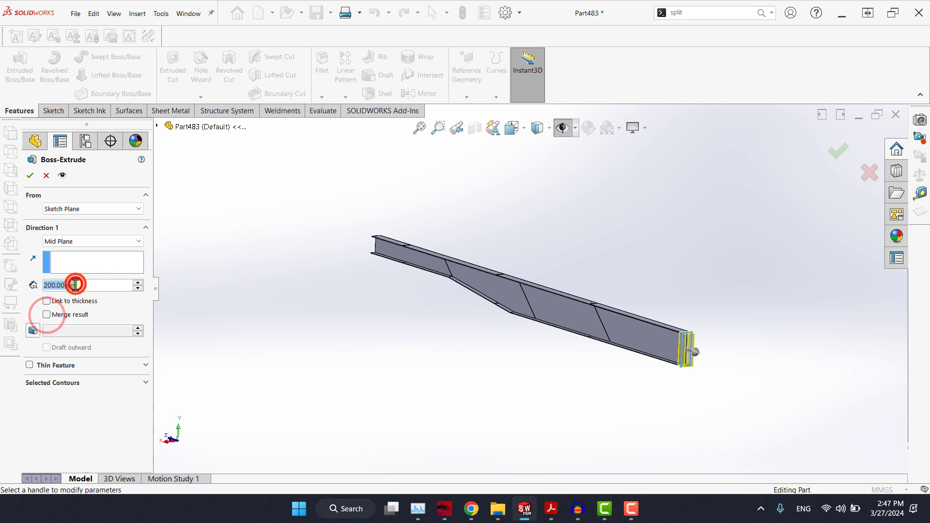
pyautogui.write('10')
pyautogui.press('Return')
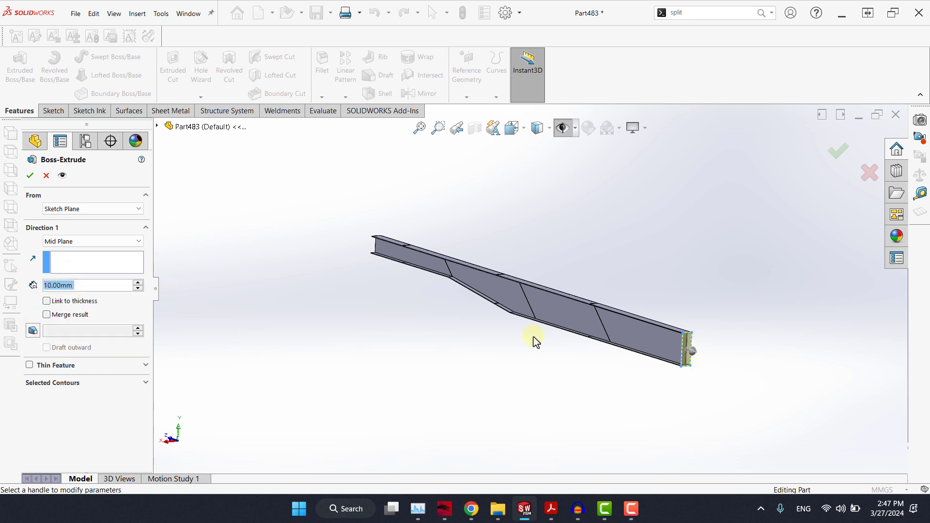
pyautogui.scroll(-5, 536, 341)
pyautogui.click(837, 152)
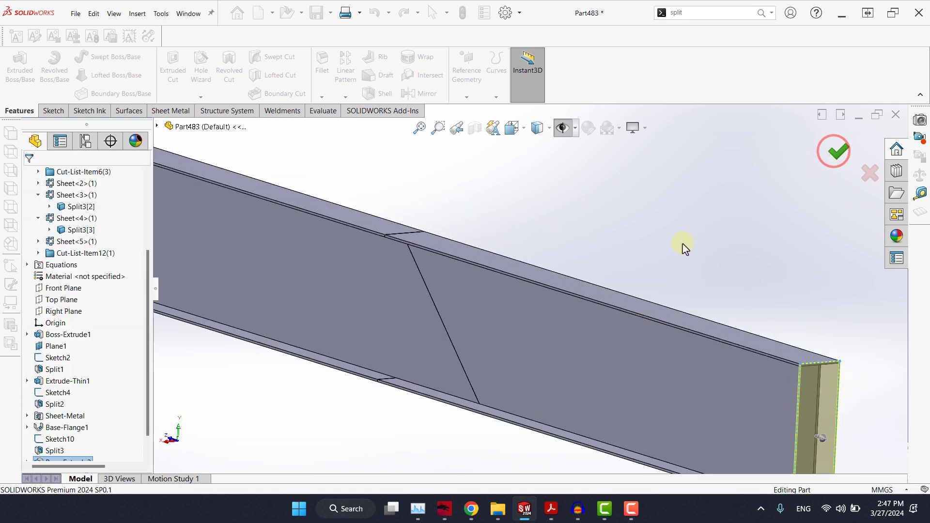
# Step: Start a sketch on the top flange's end face at the shallow end of the beam
pyautogui.scroll(6, 682, 243)
pyautogui.moveTo(556, 288); pyautogui.dragTo(582, 342, button='middle')
pyautogui.click(497, 379)
pyautogui.scroll(-6, 327, 286)
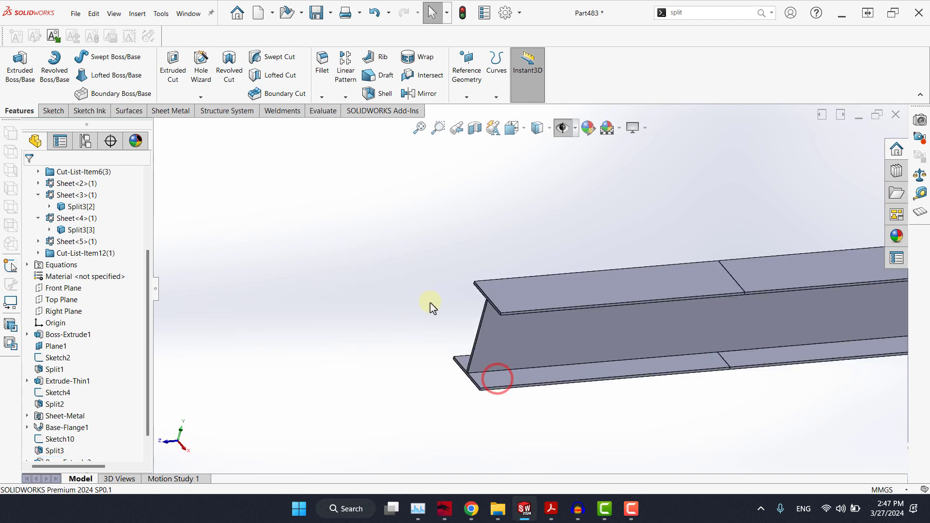
pyautogui.scroll(-3, 436, 305)
pyautogui.click(540, 302)
pyautogui.click(494, 289)
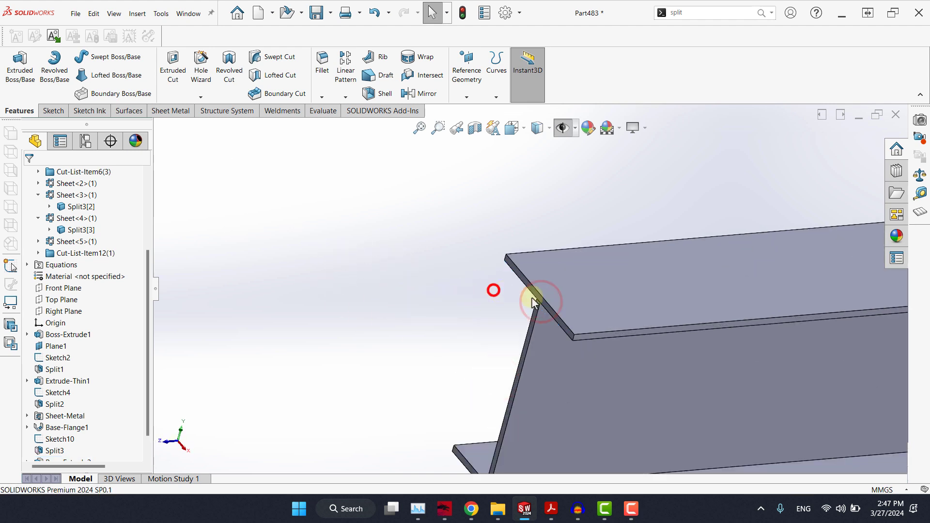
pyautogui.click(538, 294)
pyautogui.click(581, 266)
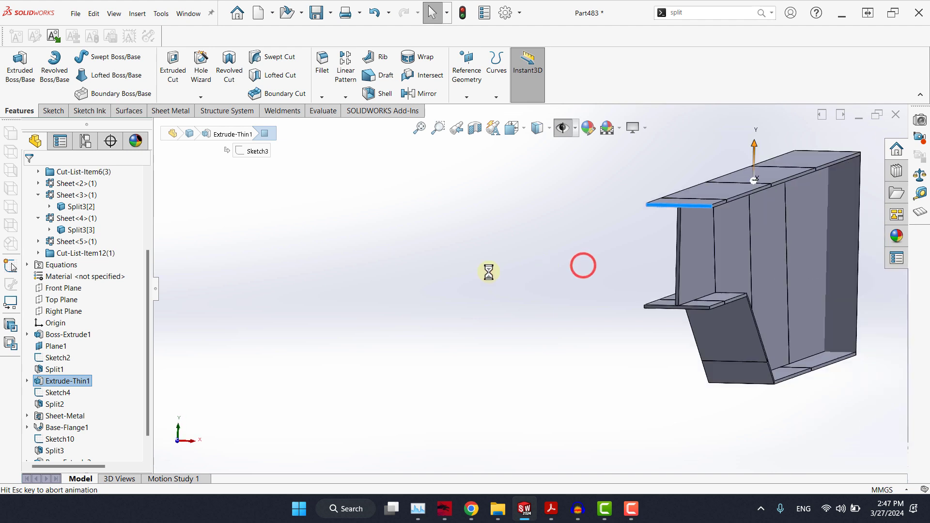
pyautogui.click(421, 302)
# Step: Draw a 200 x 320 mm corner rectangle covering the shallow end profile between the outer corners of both flanges
pyautogui.click(75, 75)
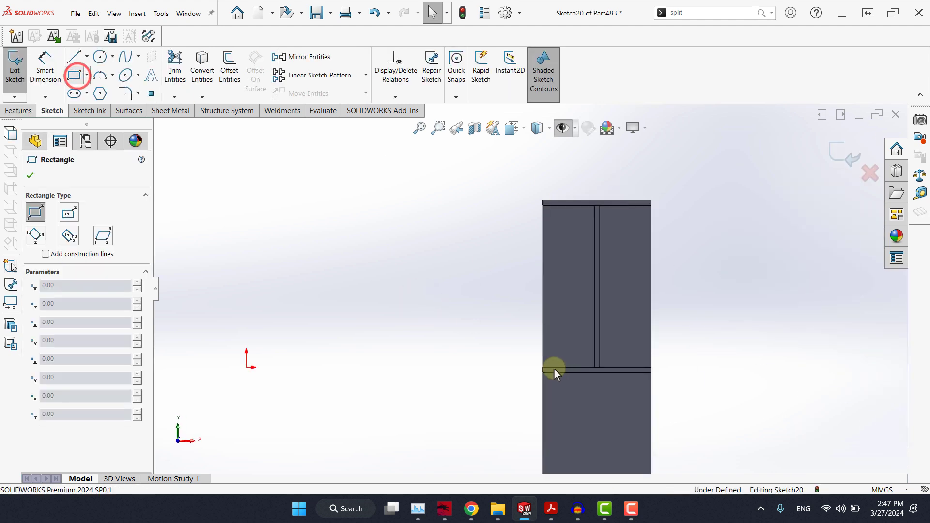
pyautogui.scroll(-3, 554, 368)
pyautogui.click(520, 365)
pyautogui.scroll(5, 526, 367)
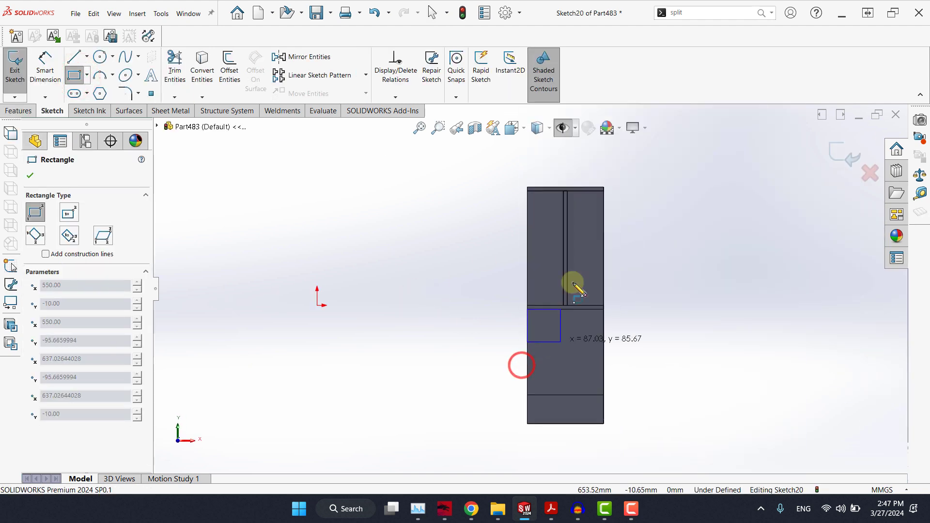
pyautogui.scroll(-4, 600, 187)
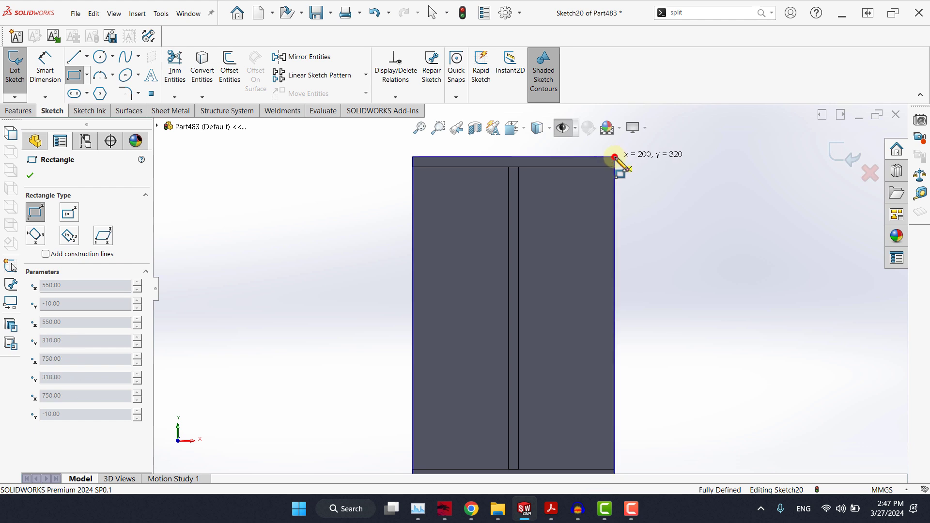
pyautogui.click(614, 158)
pyautogui.press('Escape')
# Step: Extrude the shallow end rectangle 10 mm with Mid Plane as a separate end plate, with Merge result off
pyautogui.scroll(6, 639, 257)
pyautogui.moveTo(582, 311); pyautogui.dragTo(545, 350, button='middle')
pyautogui.scroll(4, 546, 350)
pyautogui.click(19, 69)
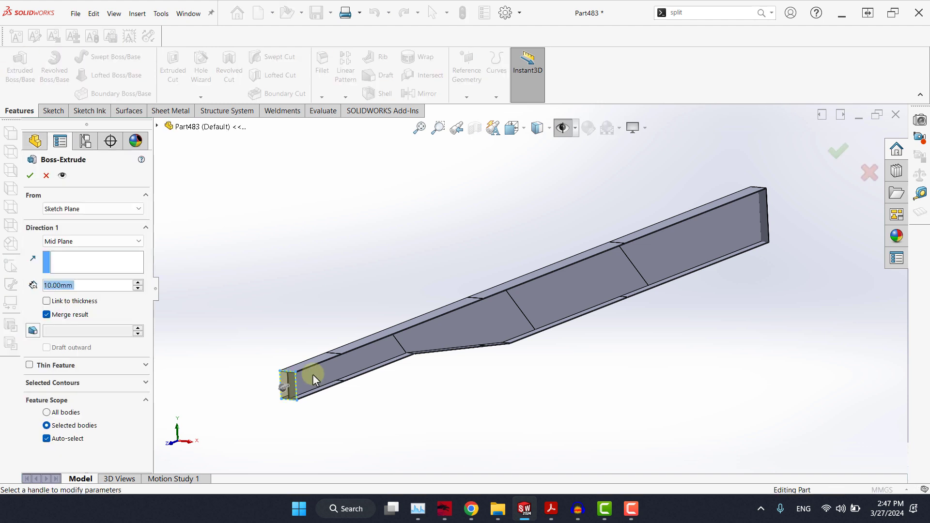
pyautogui.click(73, 315)
pyautogui.click(29, 175)
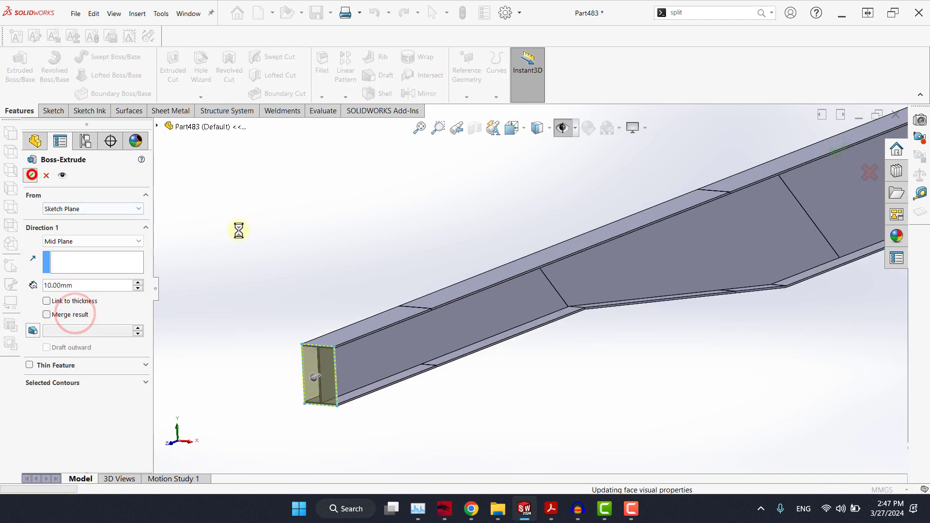
pyautogui.click(314, 241)
pyautogui.scroll(3, 479, 286)
pyautogui.scroll(-3, 474, 213)
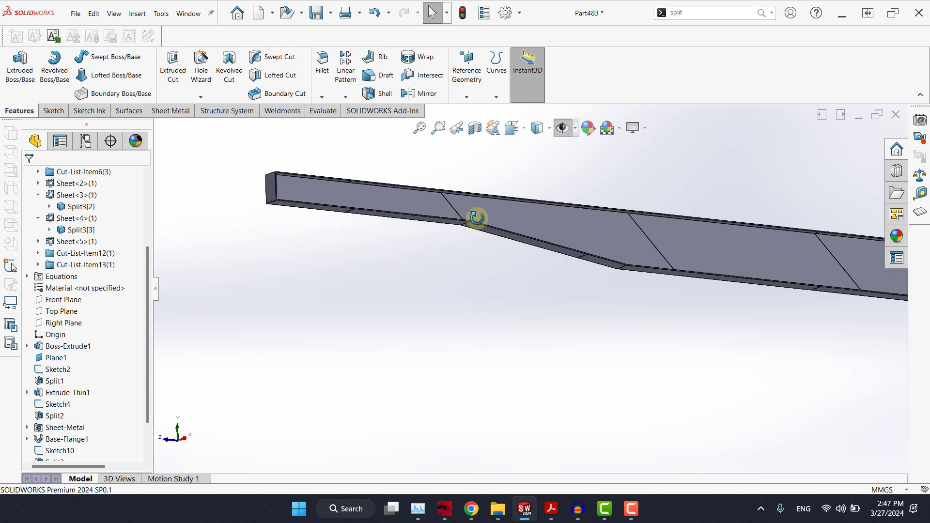